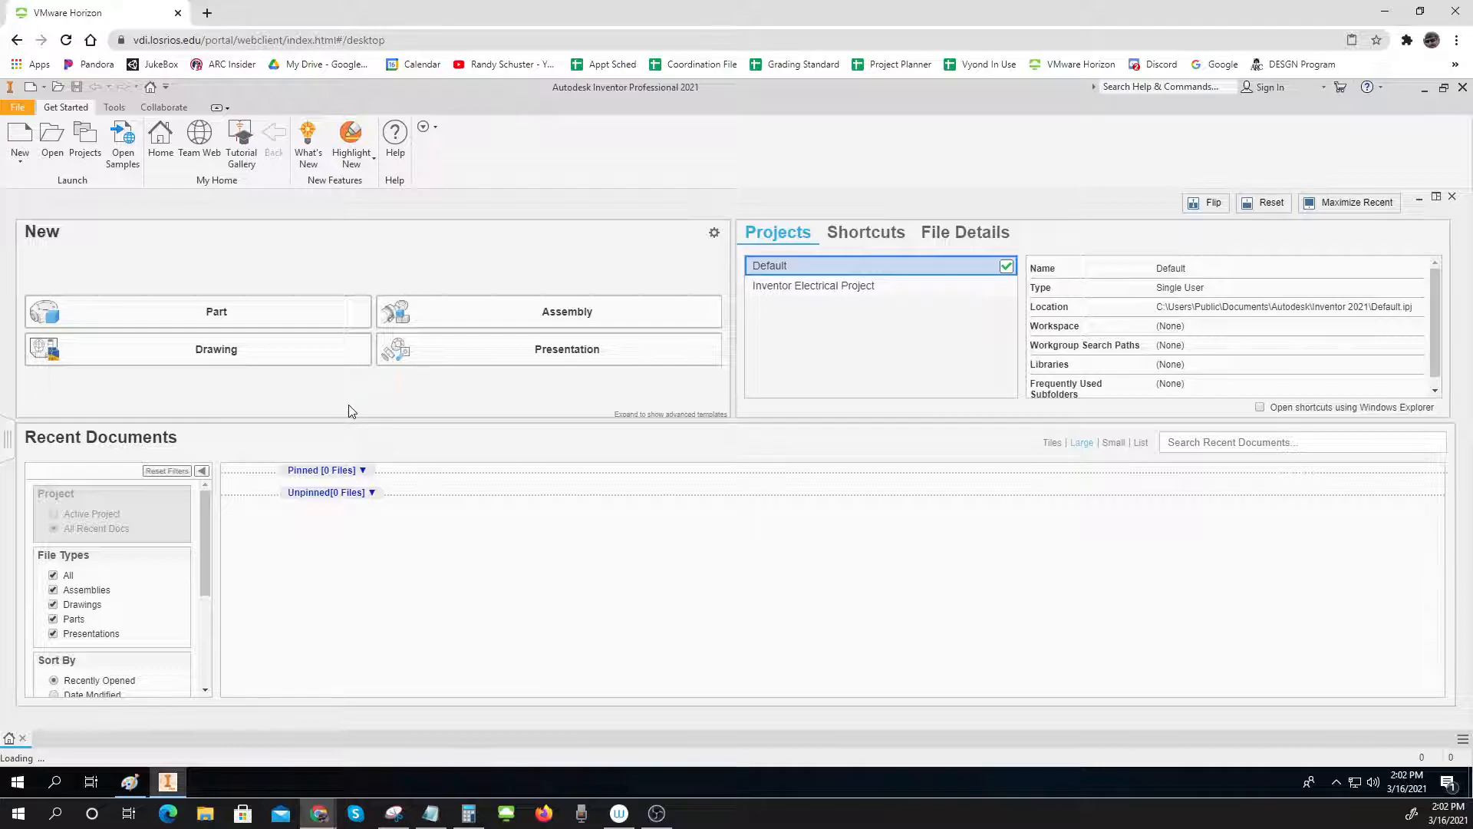
Create a new part and enable the Primitives and Parameters tool groups for 3D modelling
{"action": "left_click", "coordinate": [218, 317]}
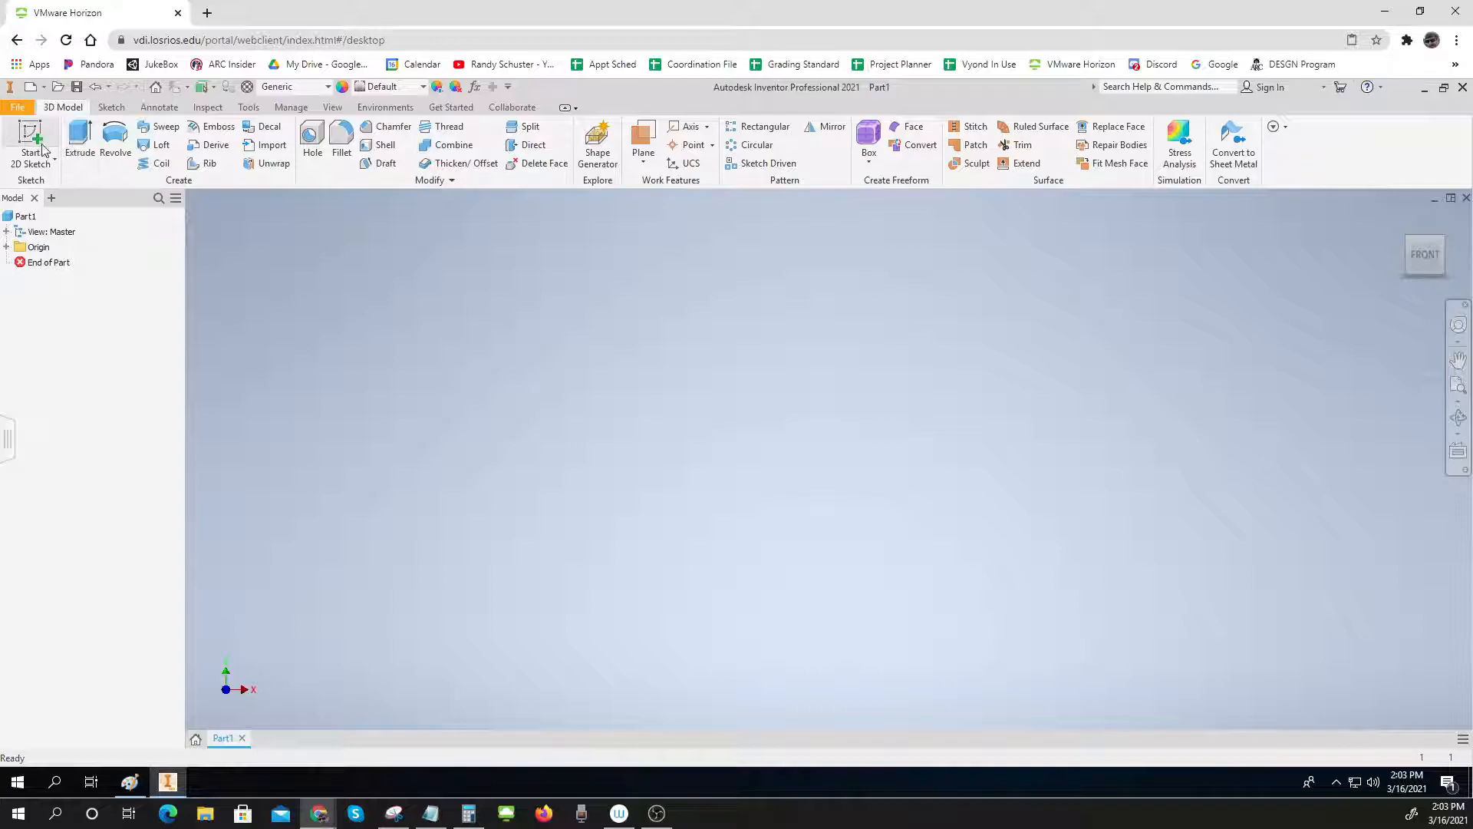
{"action": "left_click", "coordinate": [1287, 129]}
{"action": "left_click", "coordinate": [1290, 163]}
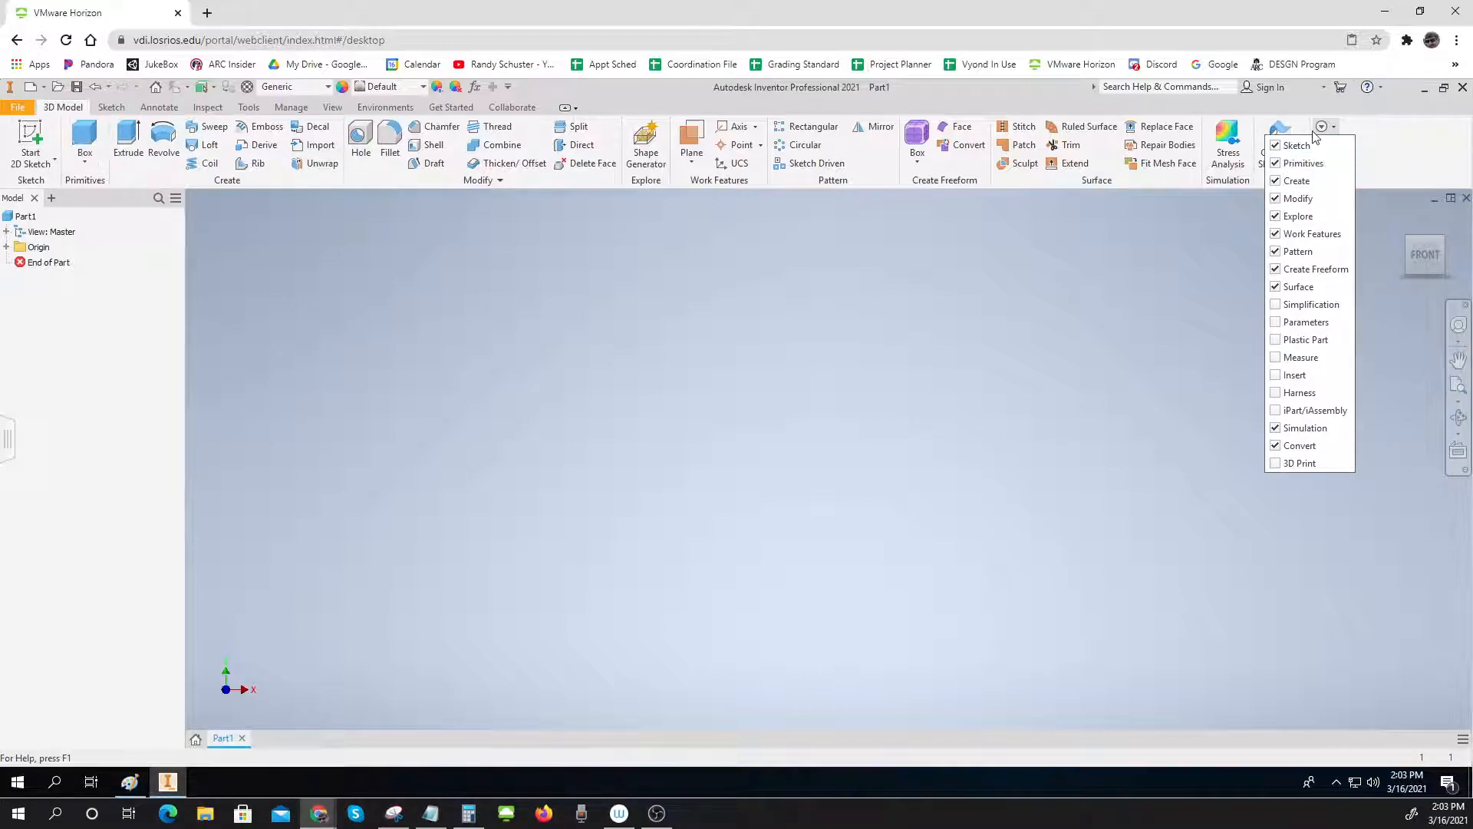
{"action": "left_click", "coordinate": [1314, 132]}
{"action": "left_click", "coordinate": [1328, 127]}
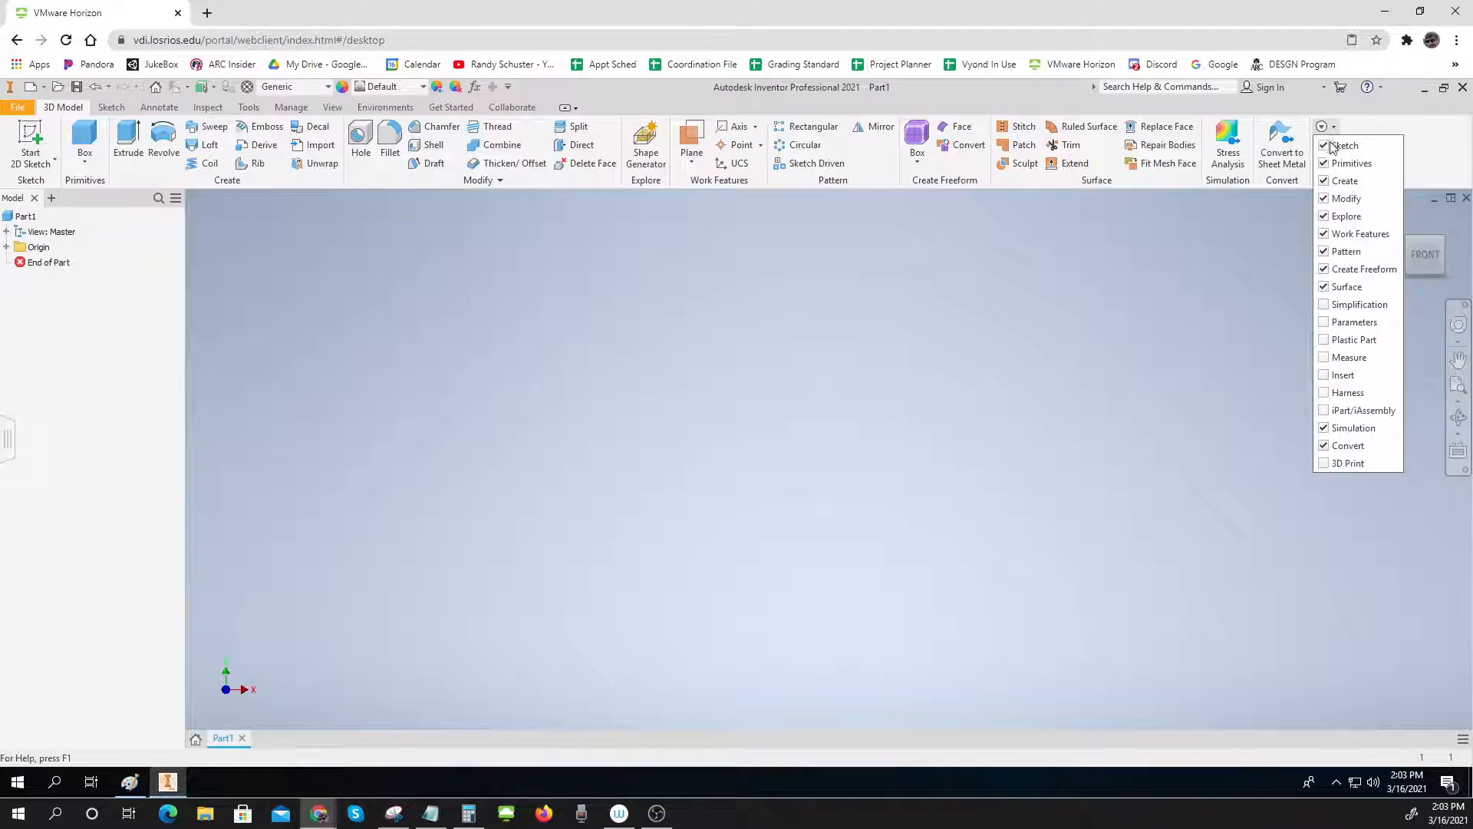
{"action": "left_click", "coordinate": [1352, 321]}
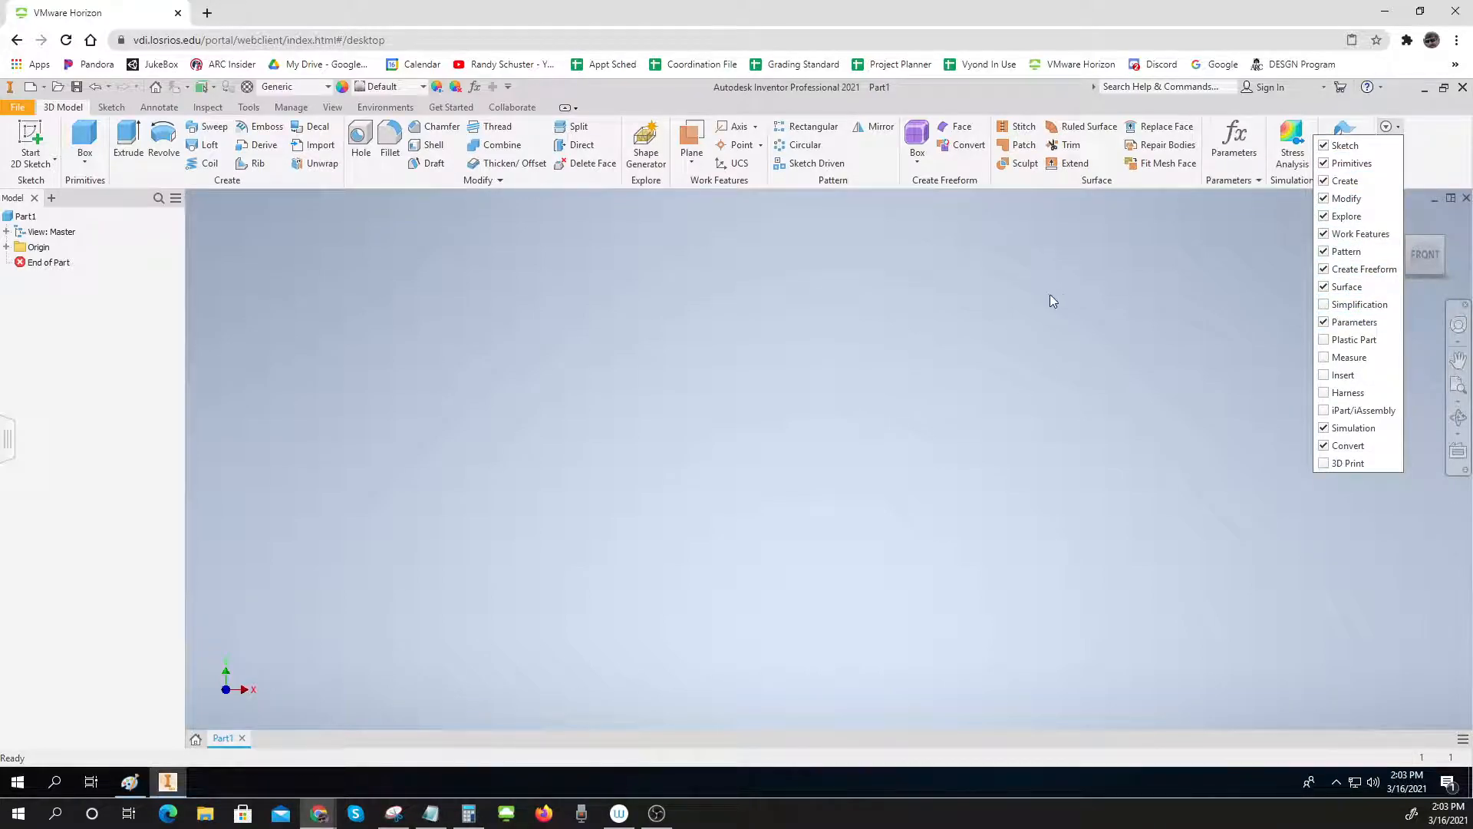
{"action": "left_click", "coordinate": [1051, 315]}
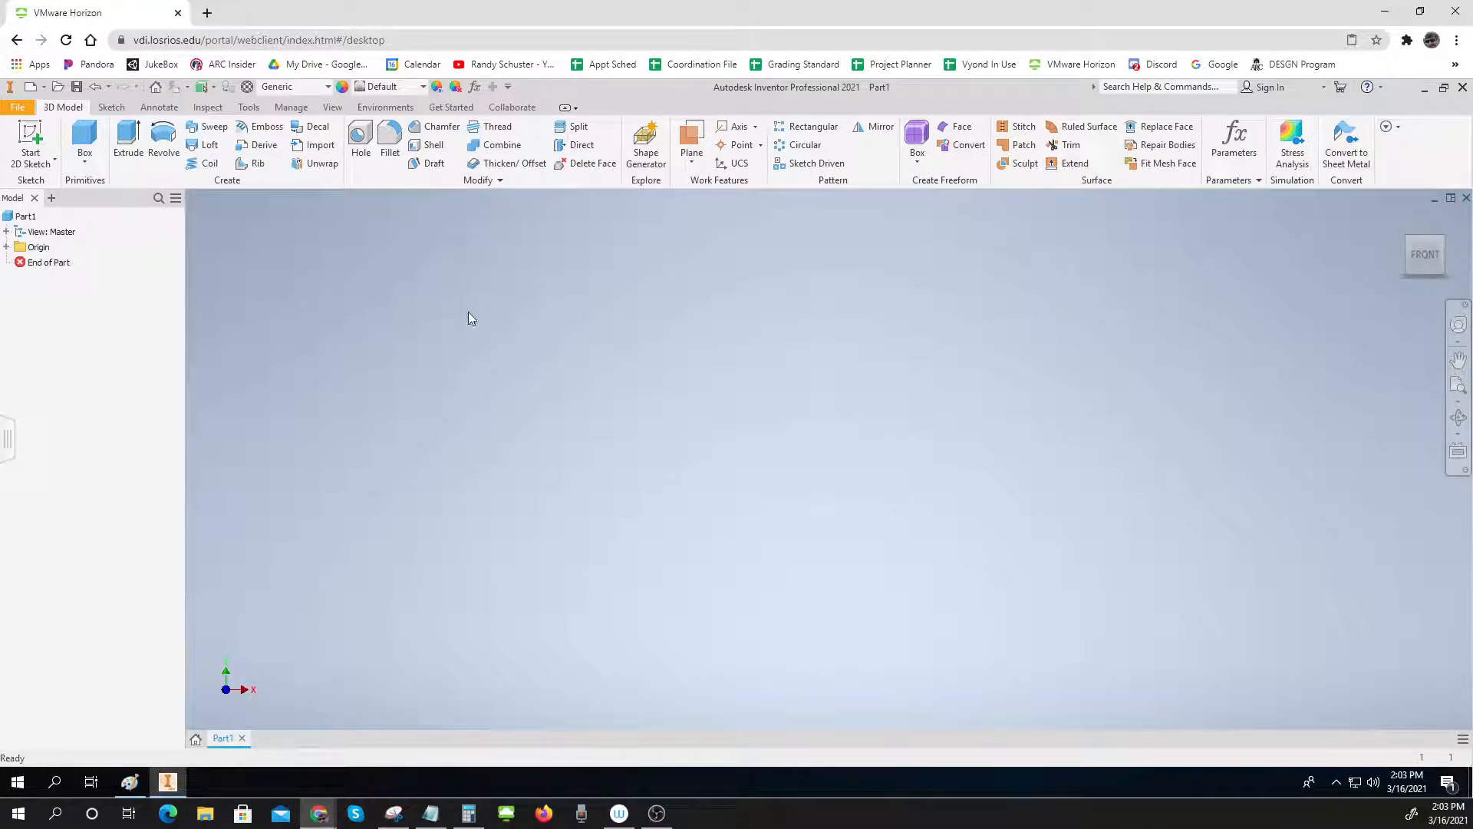
Create a box primitive on the XZ plane centred on the origin, 1 in by 1 in and 1 in high
{"action": "left_click", "coordinate": [85, 136]}
{"action": "left_click", "coordinate": [694, 485]}
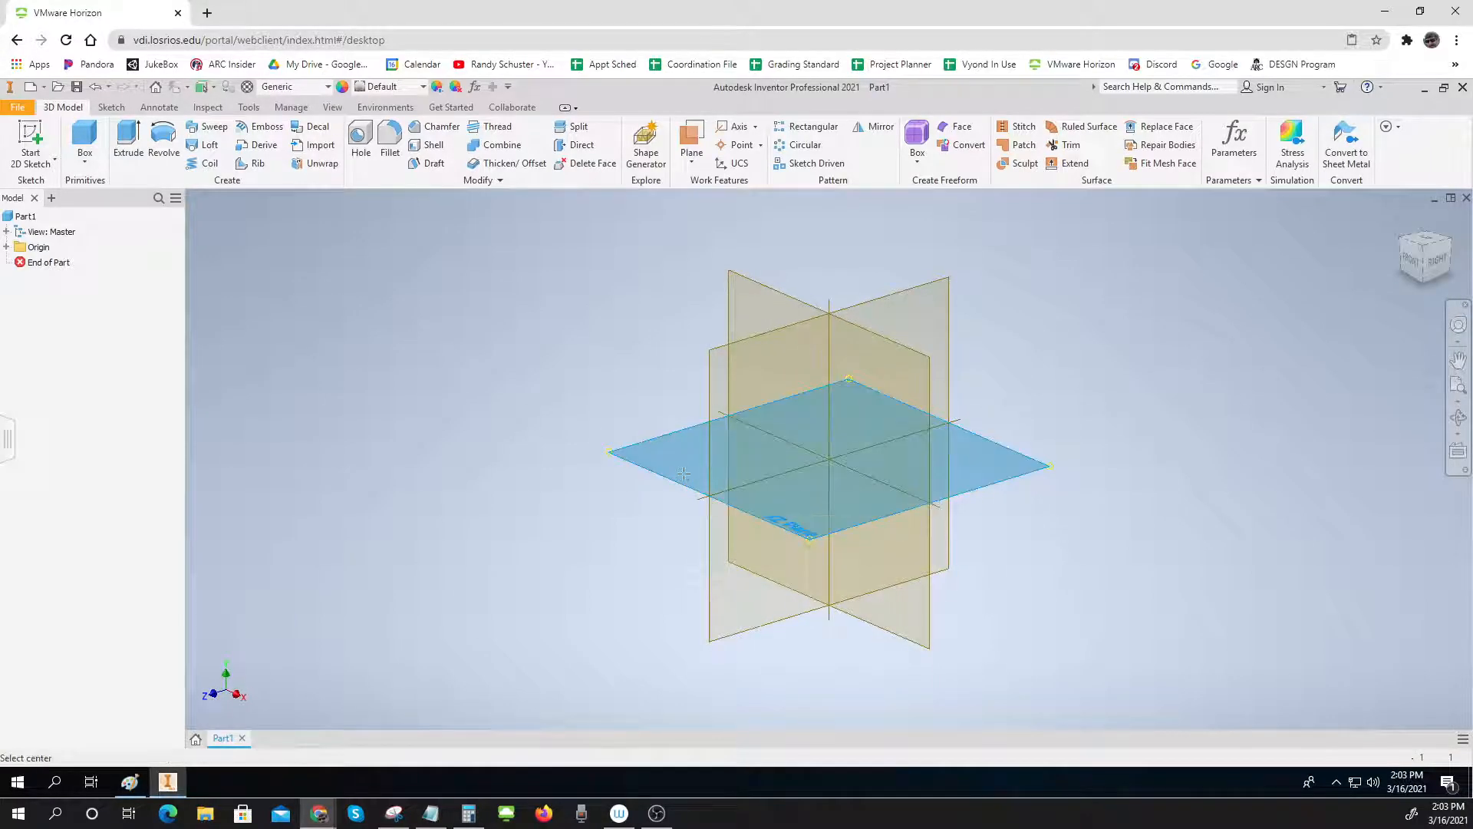
{"action": "left_click", "coordinate": [827, 458]}
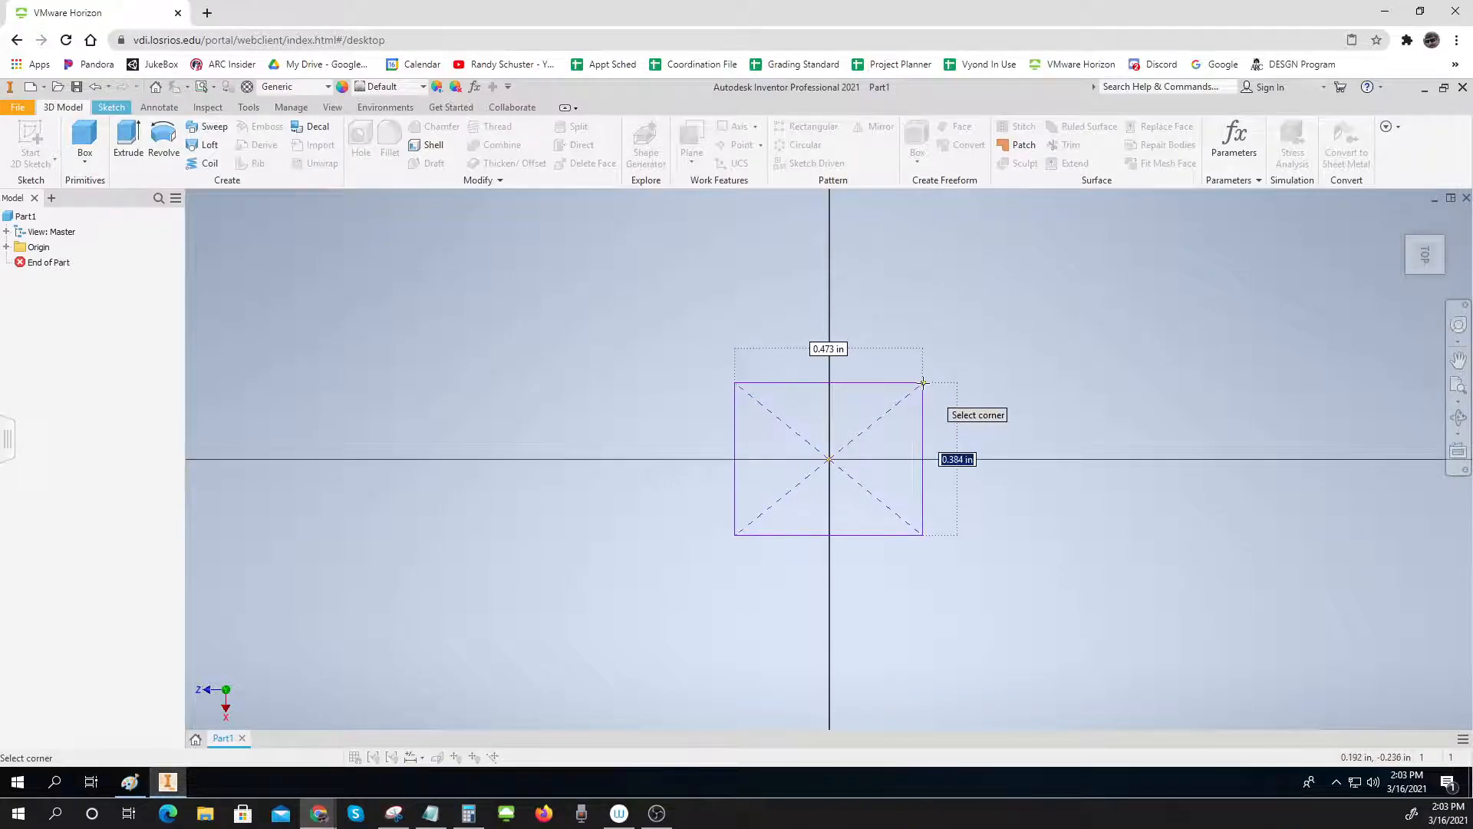
{"action": "type", "text": "1"}
{"action": "key", "text": "Tab"}
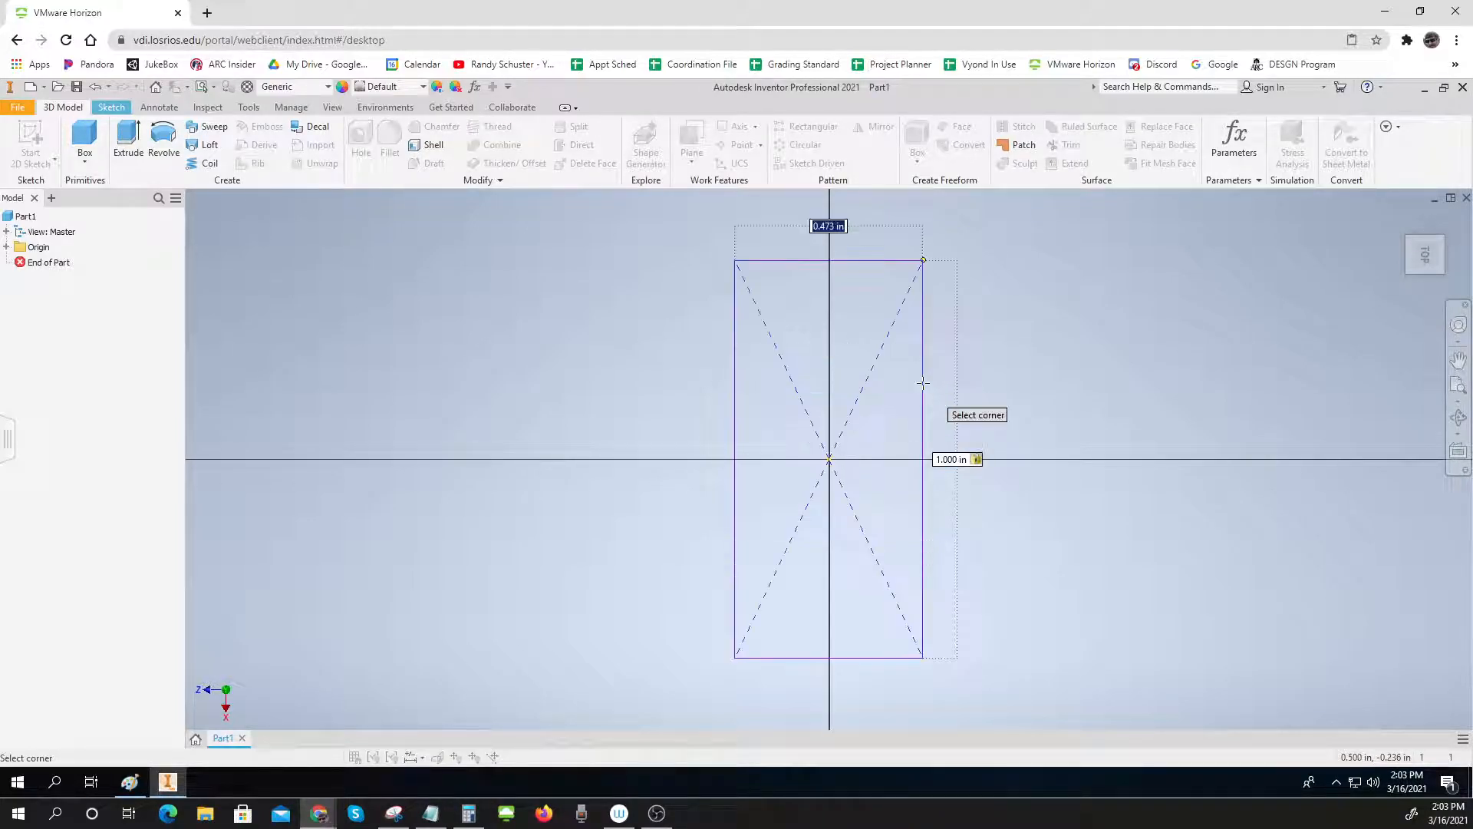
{"action": "type", "text": "1"}
{"action": "key", "text": "Return"}
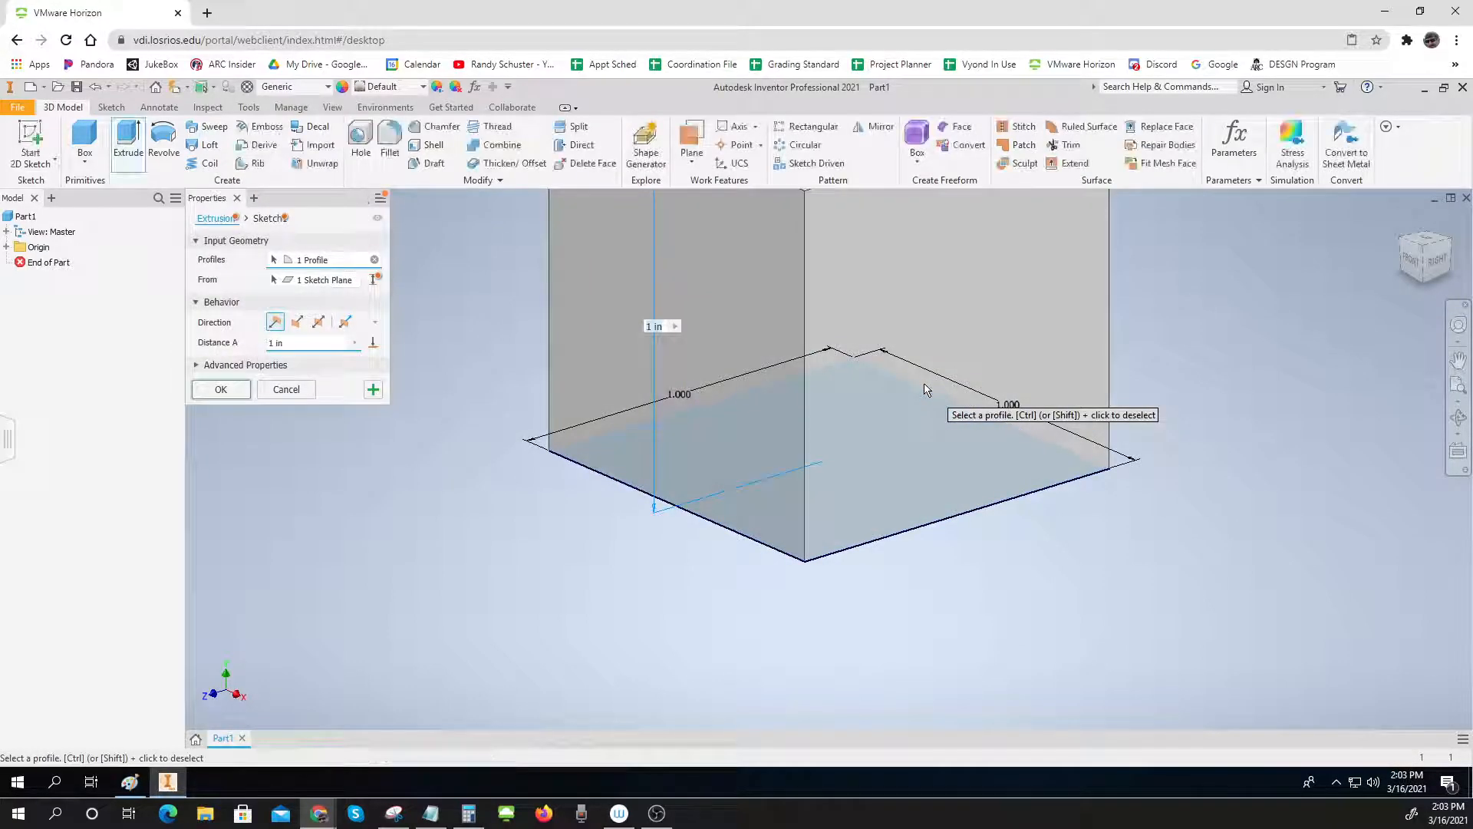
{"action": "key", "text": "Return"}
Edit the box's extrusion from its bottom face, try the symmetric and flipped directions, and restore the default direction
{"action": "scroll", "coordinate": [955, 484], "scroll_direction": "up", "scroll_amount": 3}
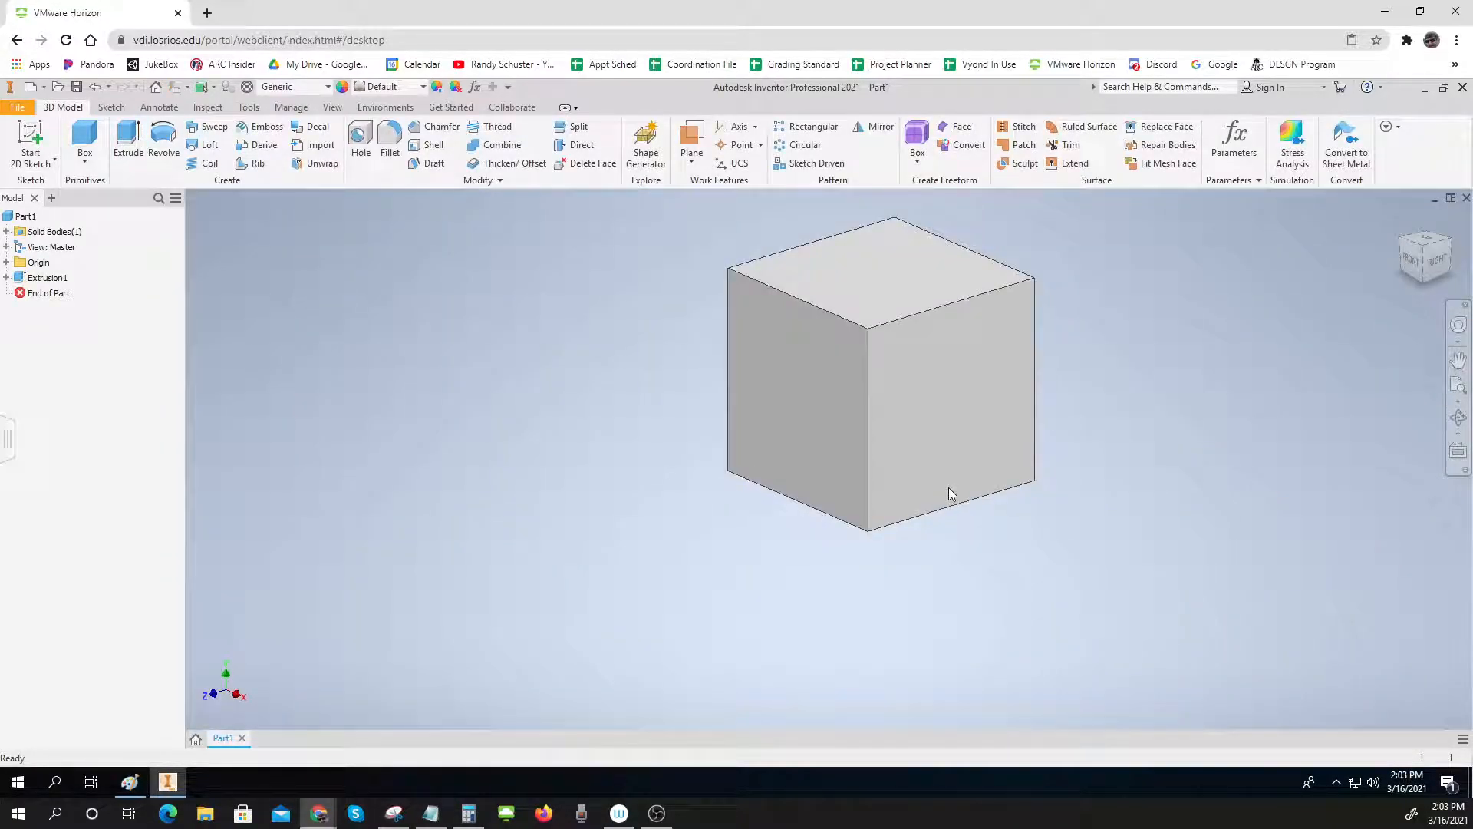
{"action": "middle_click_drag", "start_coordinate": [951, 495], "coordinate": [952, 454], "text": "shift"}
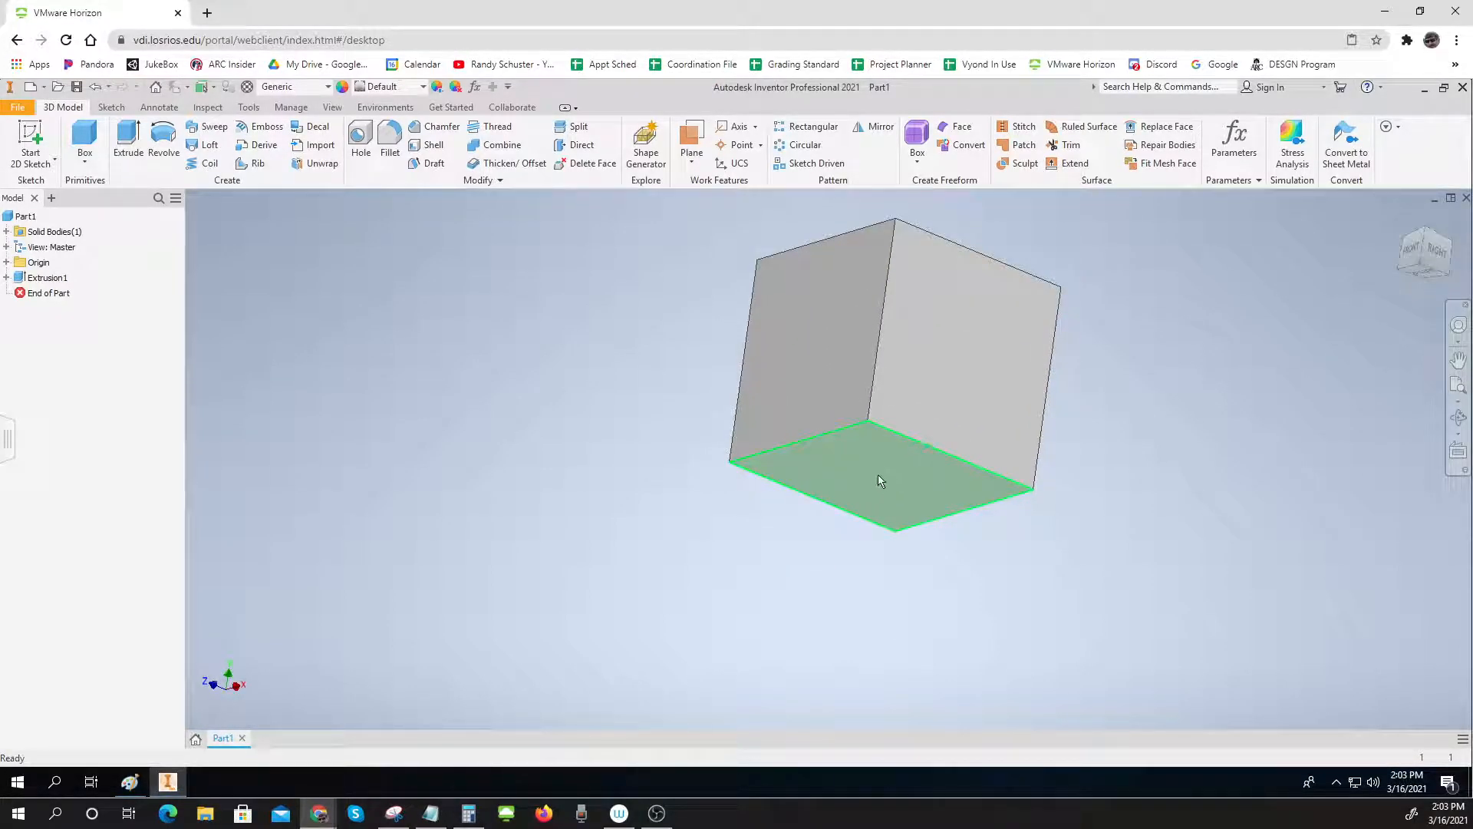
{"action": "left_click", "coordinate": [881, 479]}
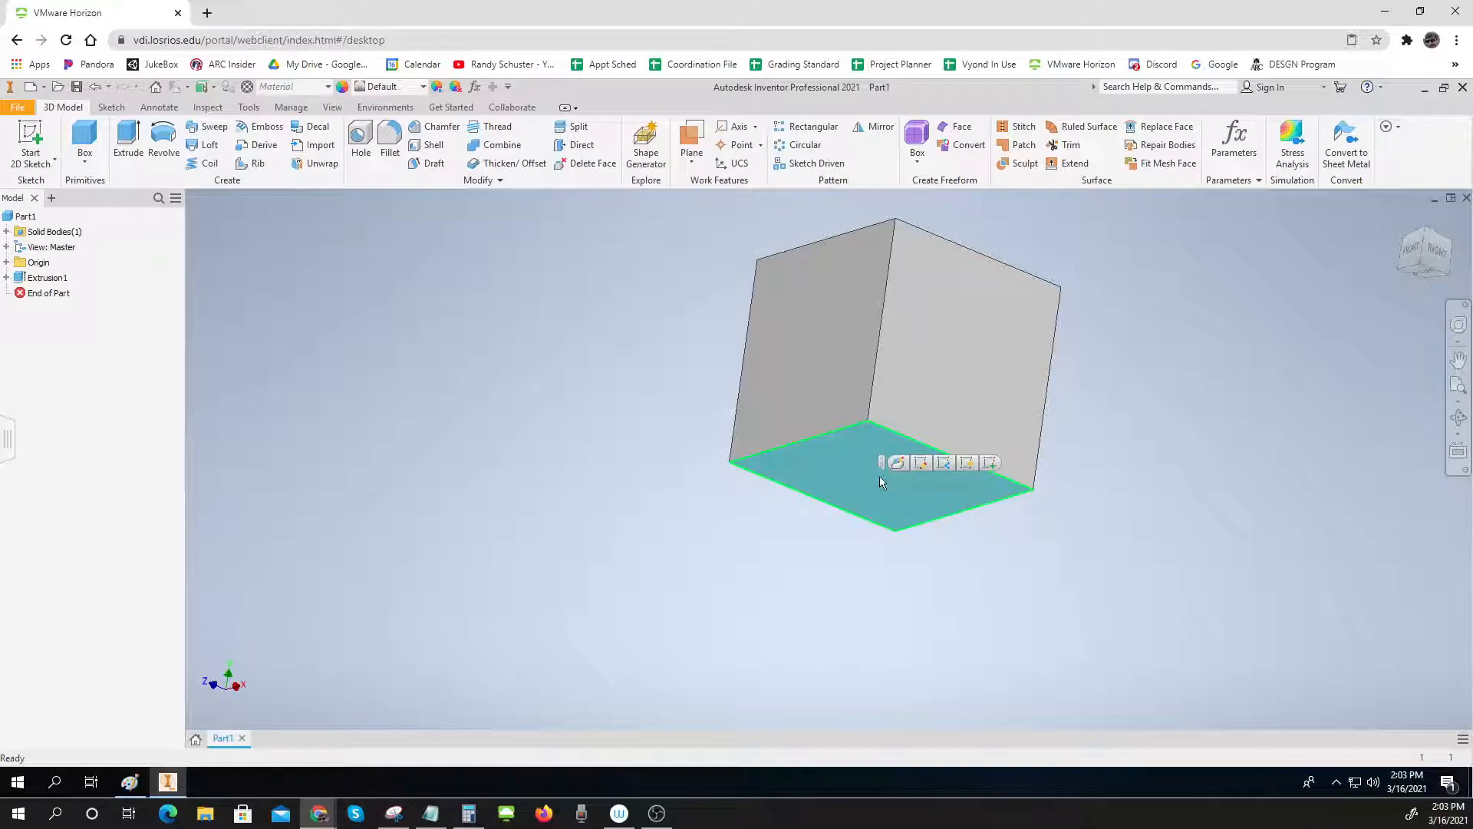
{"action": "right_click_drag", "start_coordinate": [879, 476], "coordinate": [842, 513]}
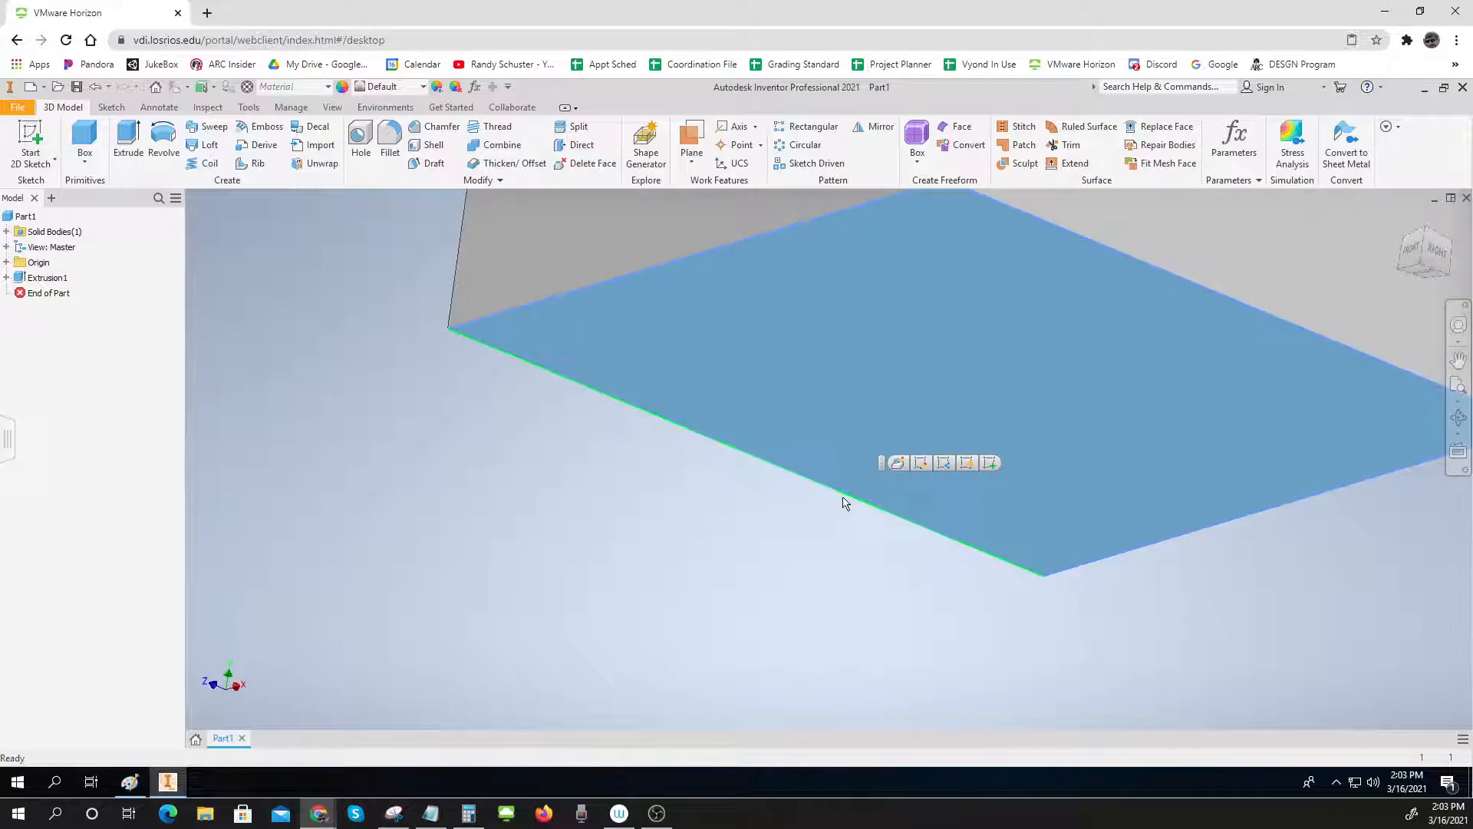
{"action": "scroll", "coordinate": [843, 497], "scroll_direction": "up", "scroll_amount": 4}
{"action": "middle_click_drag", "start_coordinate": [843, 498], "coordinate": [848, 527]}
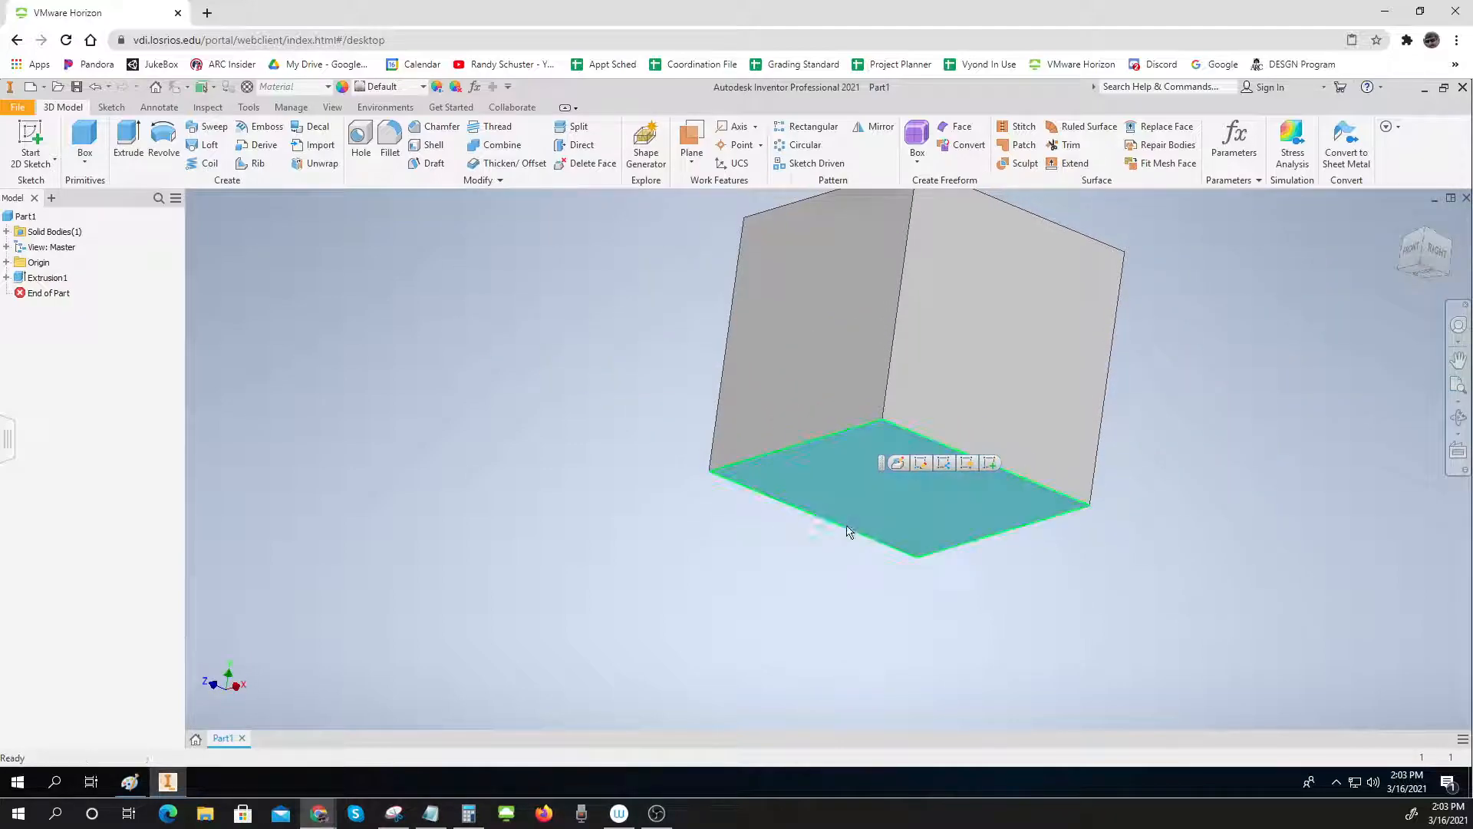
{"action": "left_click", "coordinate": [897, 463]}
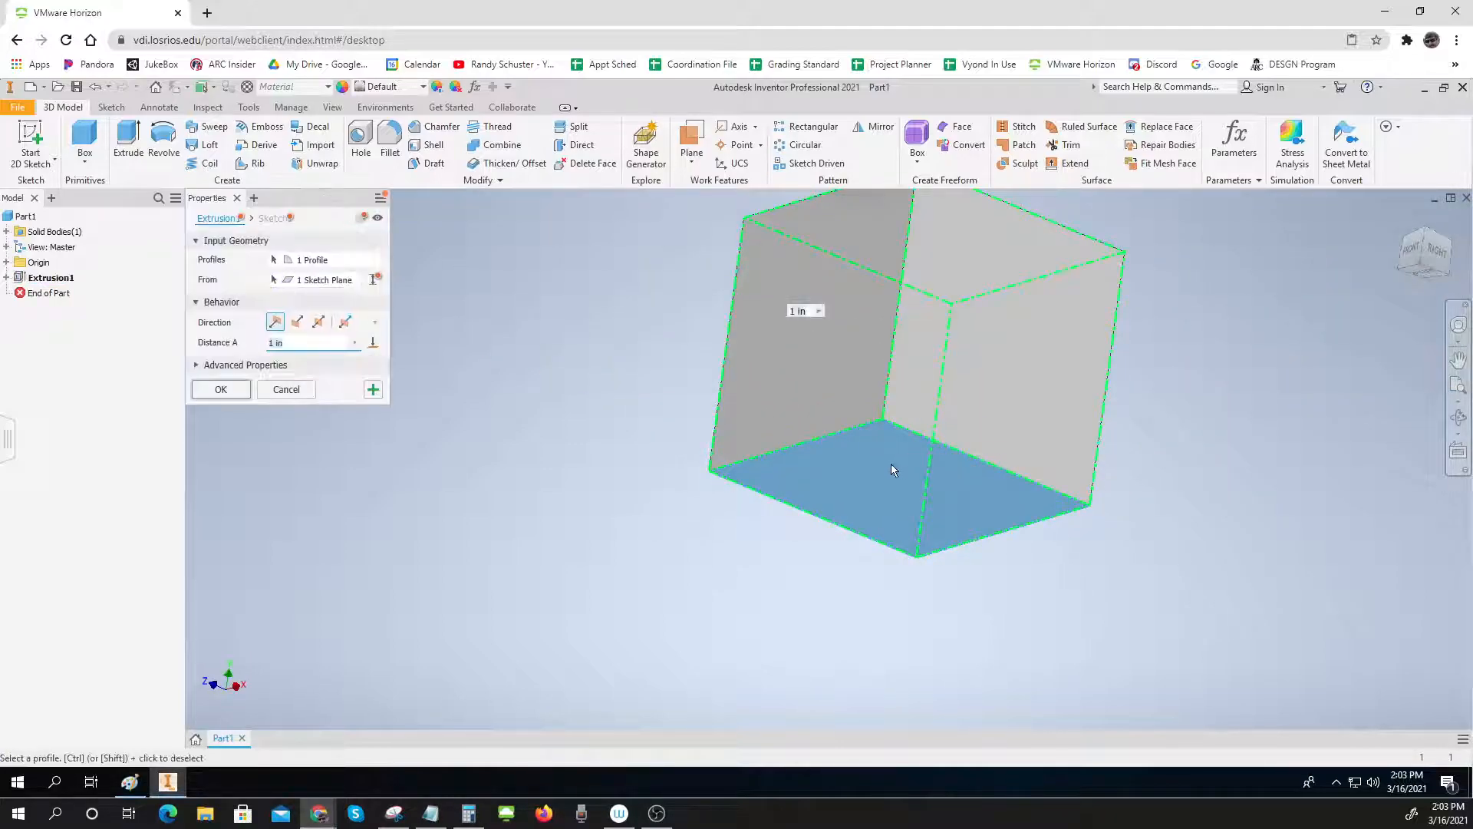
{"action": "left_click", "coordinate": [320, 324]}
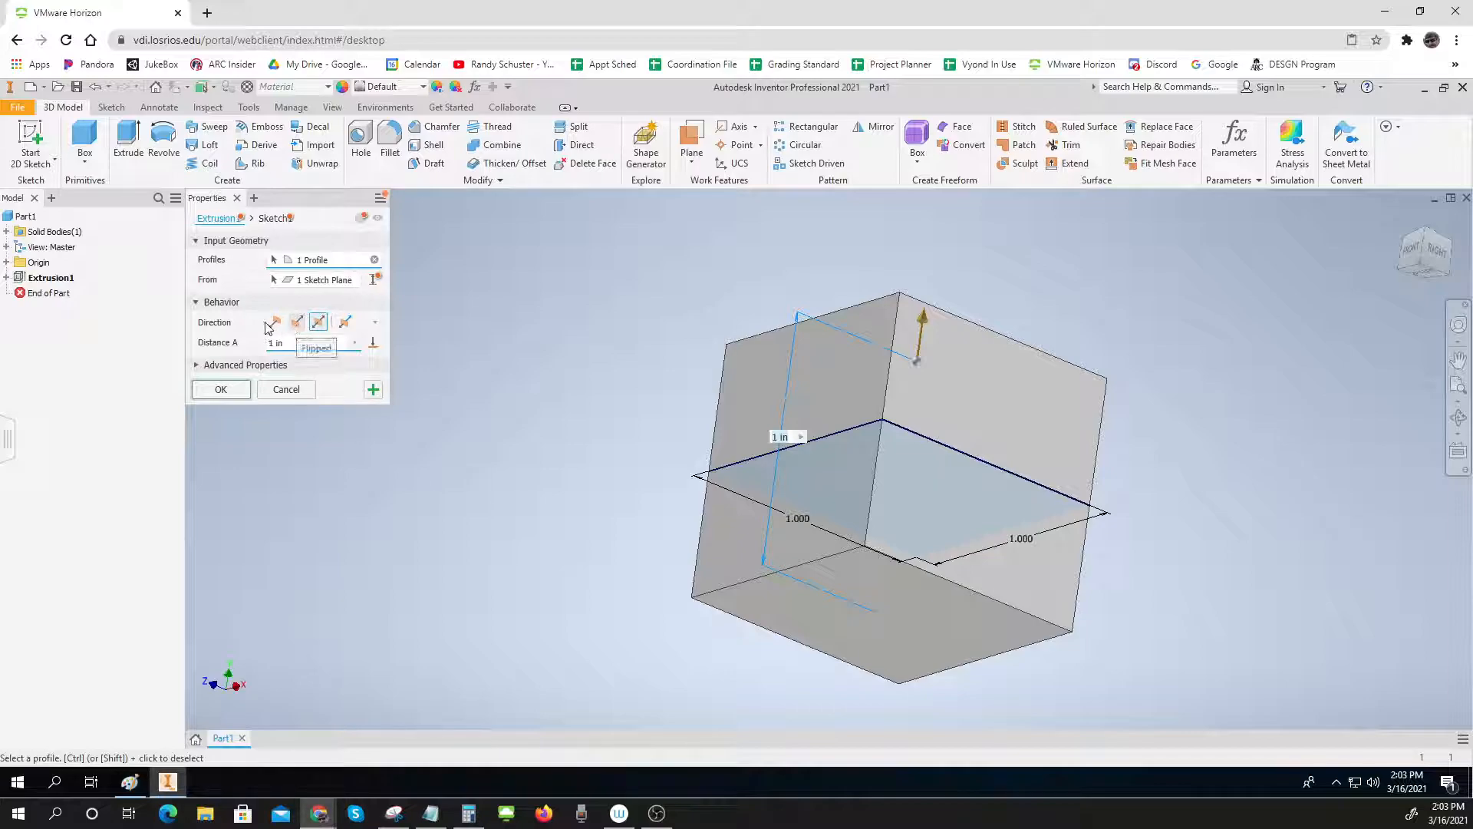
{"action": "left_click", "coordinate": [298, 323]}
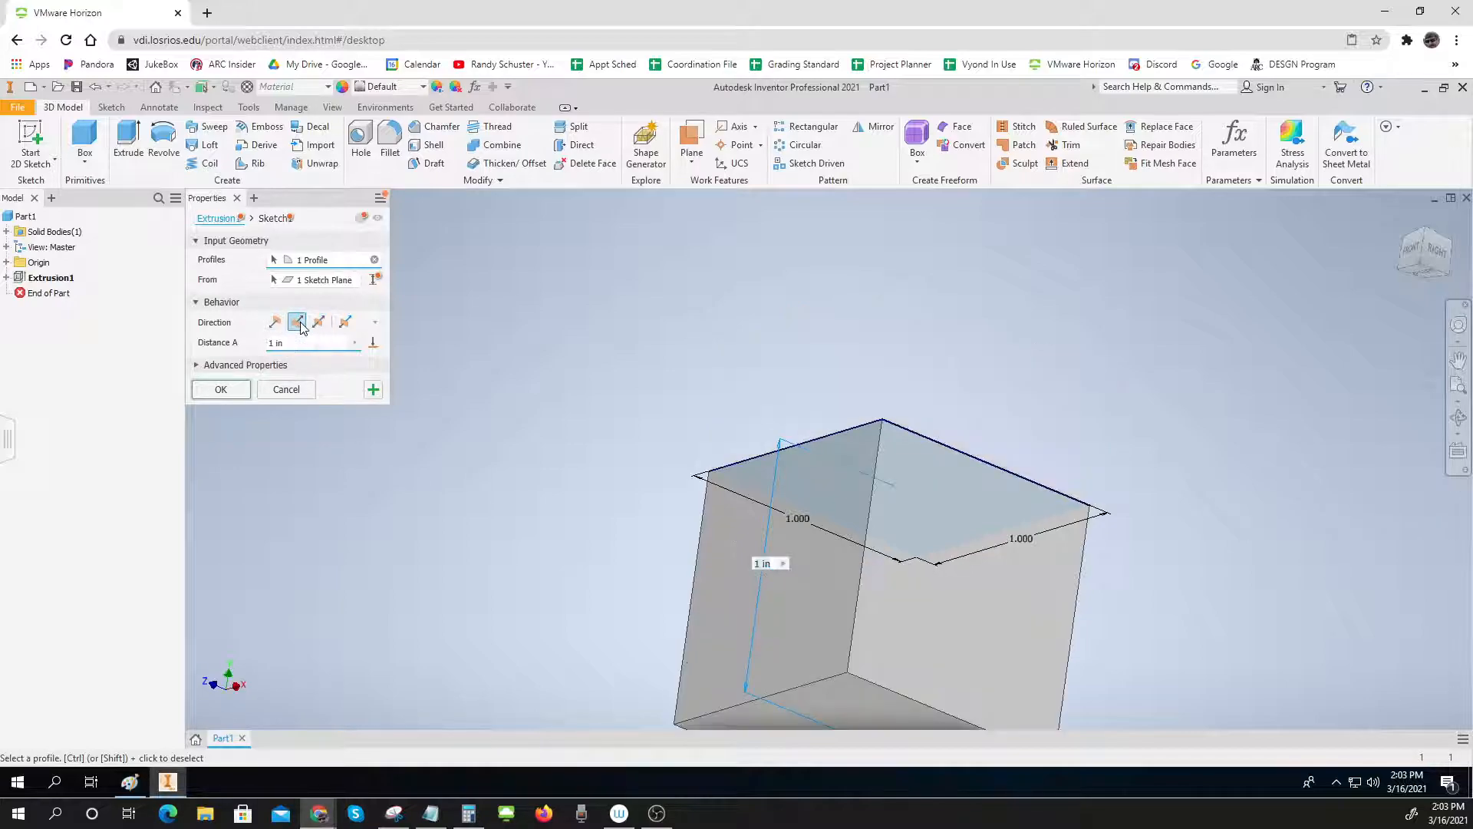
{"action": "left_click", "coordinate": [275, 326]}
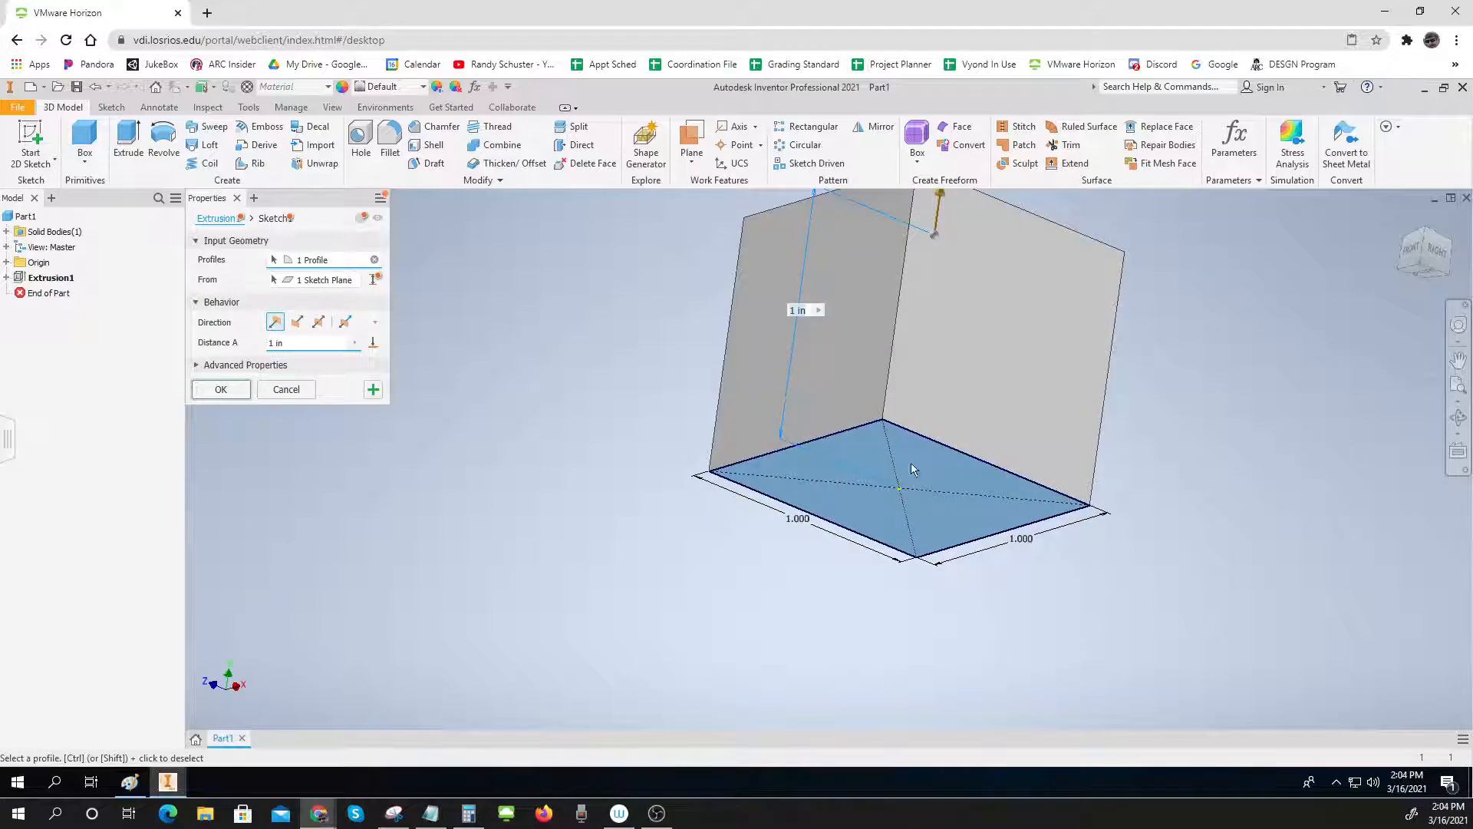
{"action": "left_click", "coordinate": [221, 390]}
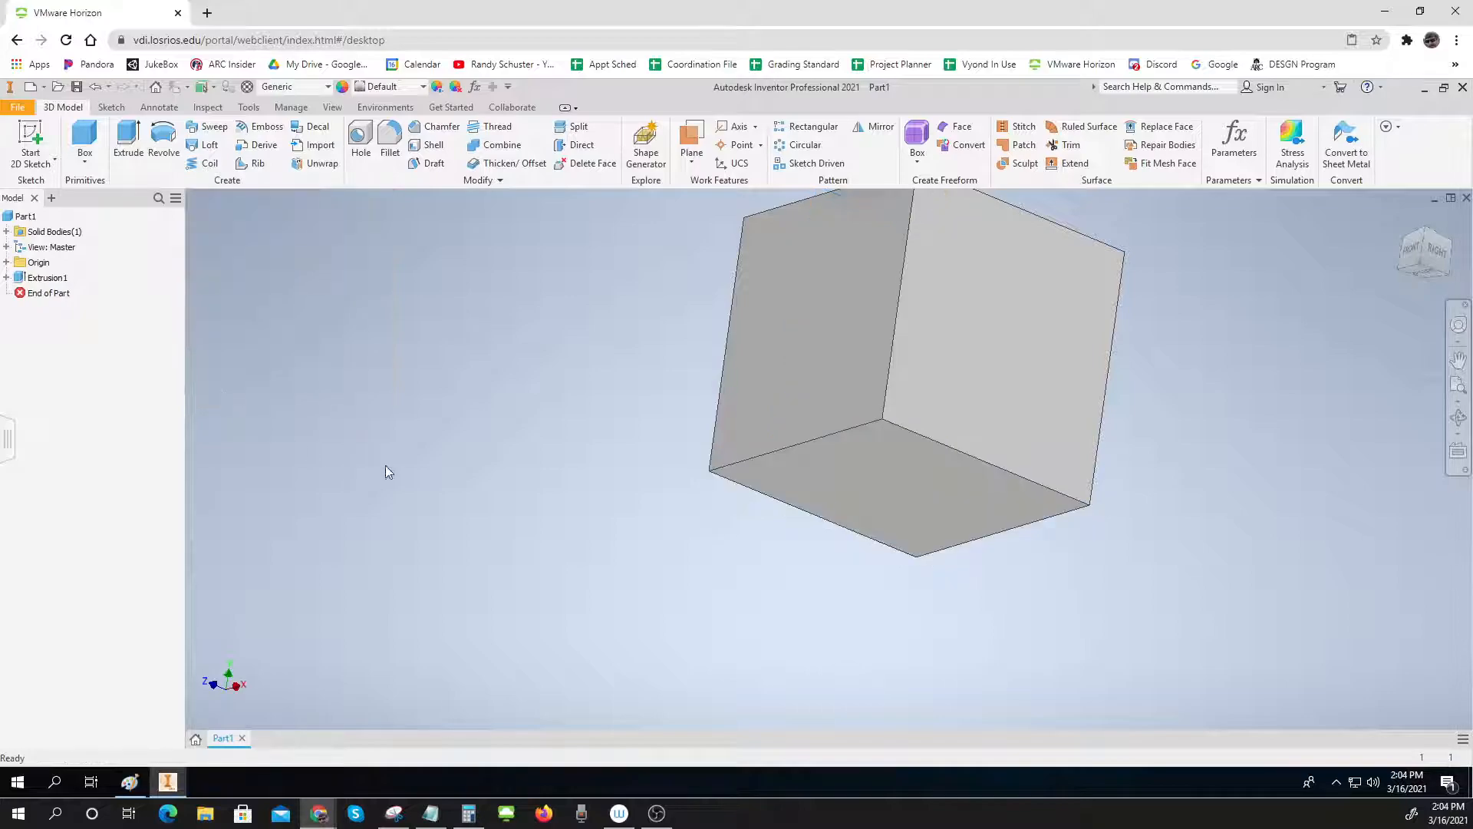
Rename the model parameters d0, d1 and d2 as Width, Depth and Height
{"action": "scroll", "coordinate": [391, 471], "scroll_direction": "up", "scroll_amount": 2}
{"action": "scroll", "coordinate": [393, 471], "scroll_direction": "down", "scroll_amount": 5}
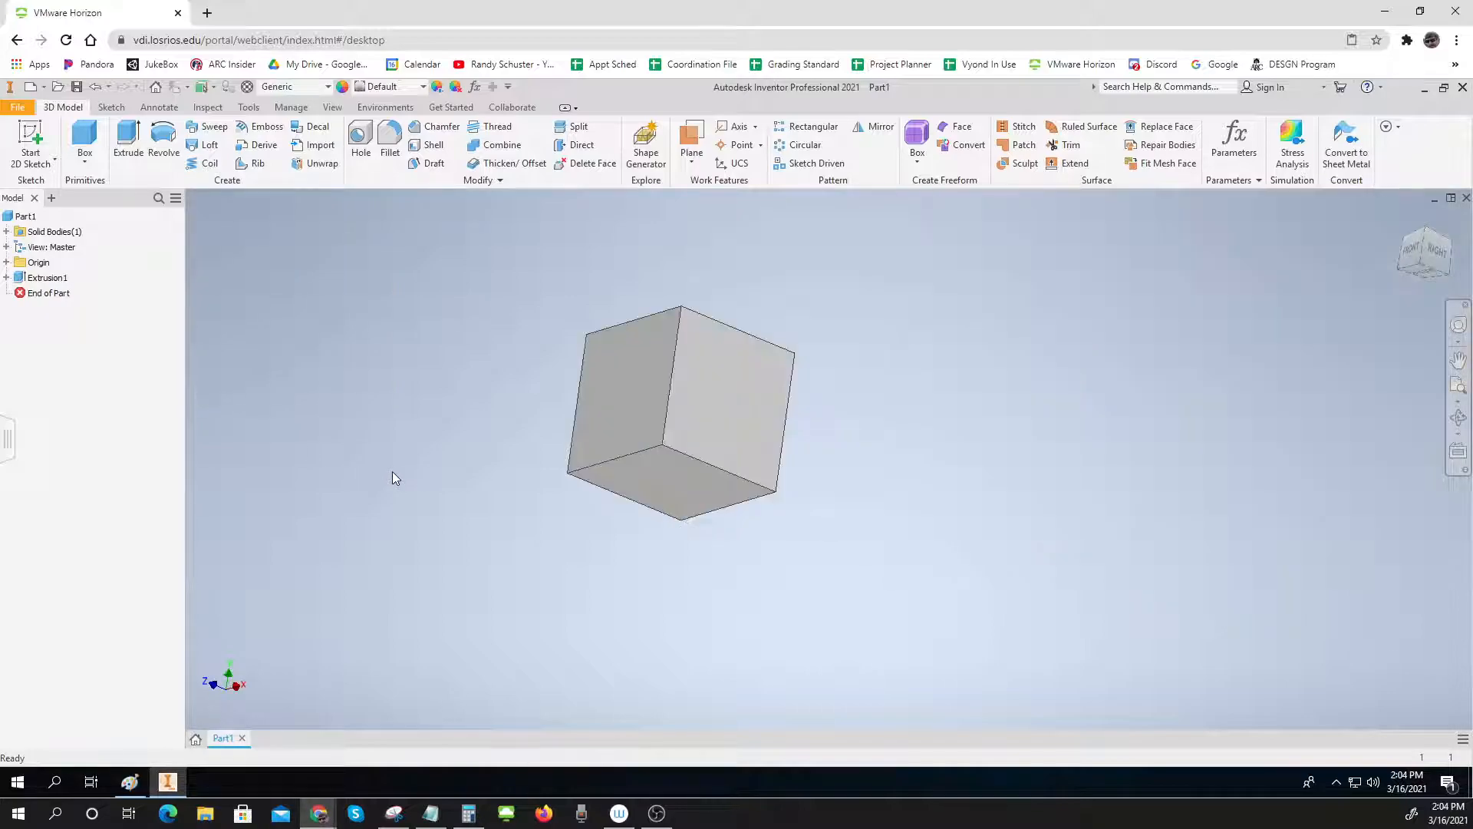
{"action": "mouse_move", "coordinate": [403, 525]}
{"action": "middle_mouse_down"}
{"action": "mouse_move", "coordinate": [421, 569]}
{"action": "mouse_move", "coordinate": [414, 524]}
{"action": "middle_mouse_up"}
{"action": "left_click", "coordinate": [1233, 138]}
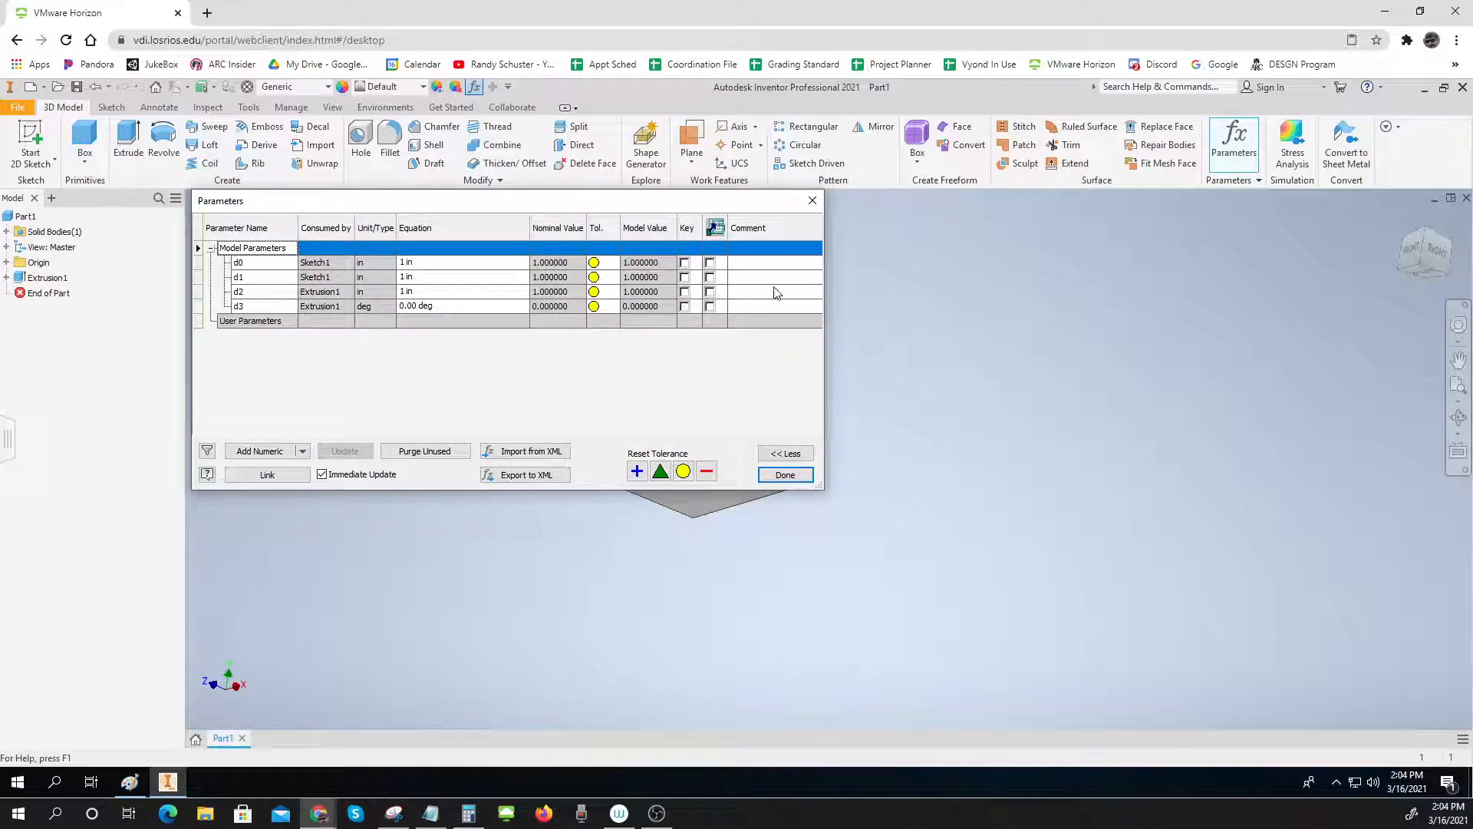
{"action": "left_click", "coordinate": [242, 263]}
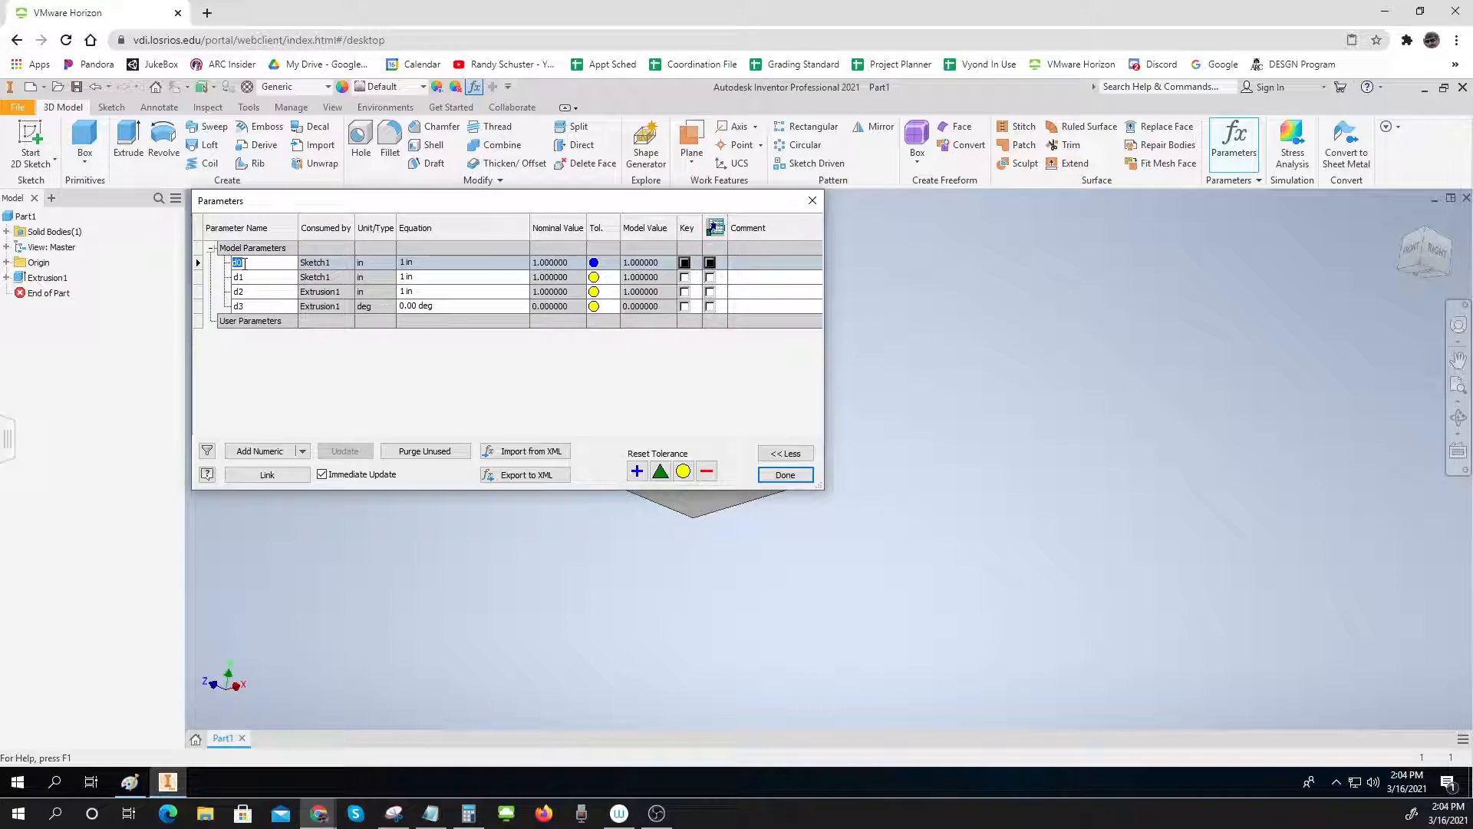
{"action": "type", "text": "Width"}
{"action": "left_click", "coordinate": [251, 277]}
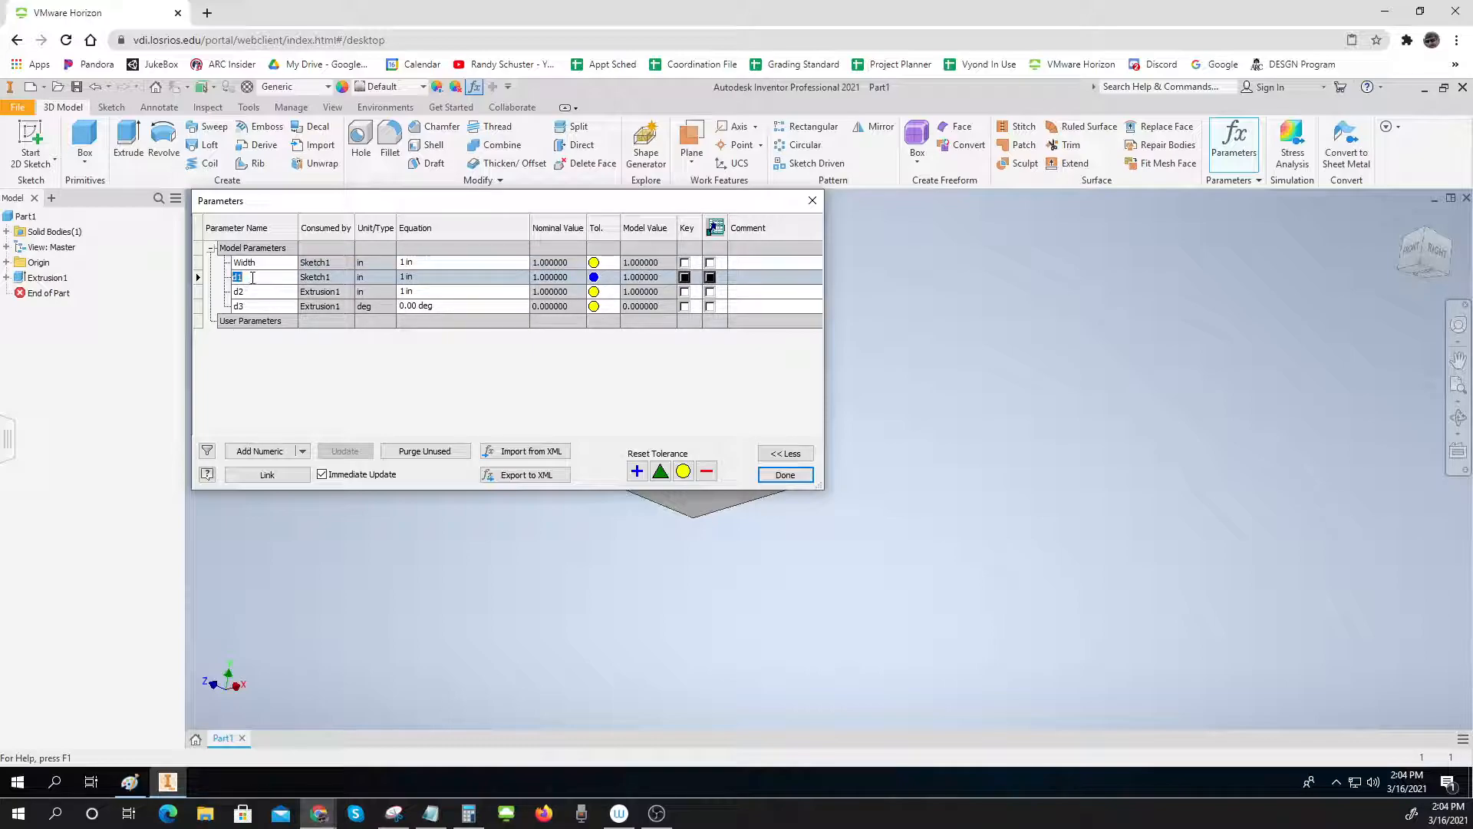
{"action": "type", "text": "Depth"}
{"action": "left_click", "coordinate": [263, 299]}
{"action": "type", "text": "Height"}
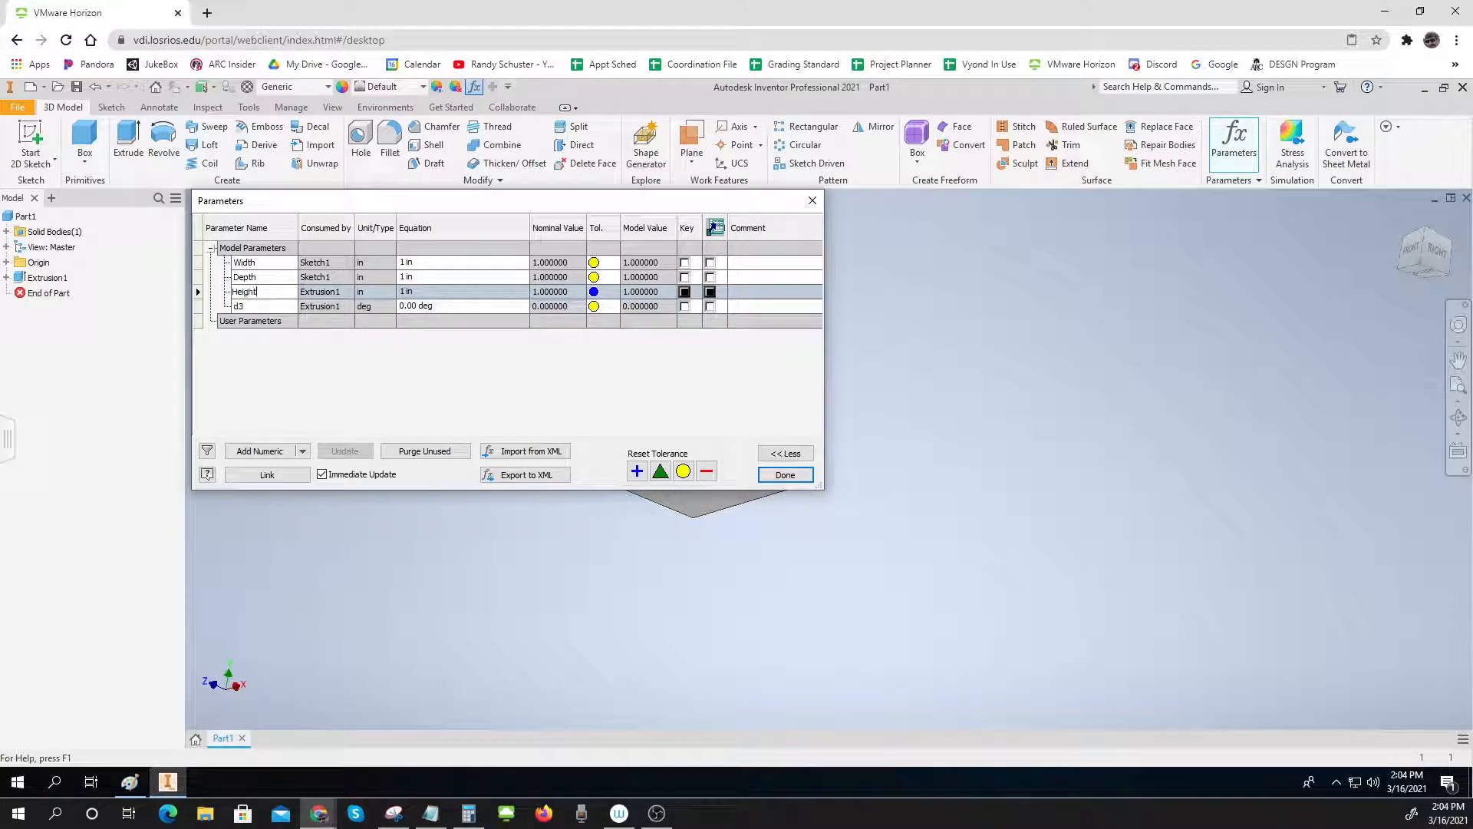
{"action": "left_click", "coordinate": [330, 368]}
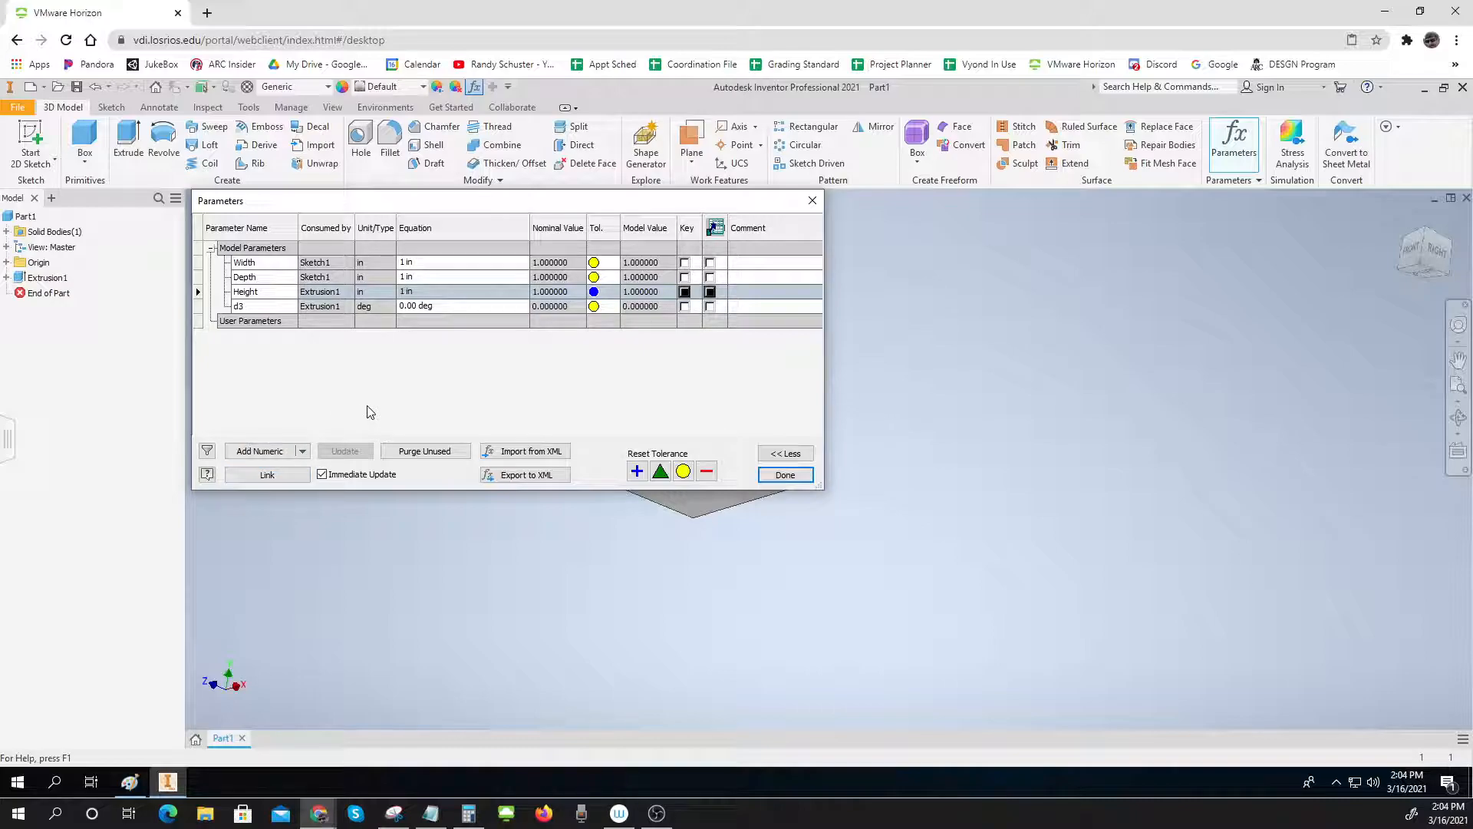
Set the equations of the Depth and Height parameters to Width so both follow the box's width
{"action": "left_click", "coordinate": [426, 277]}
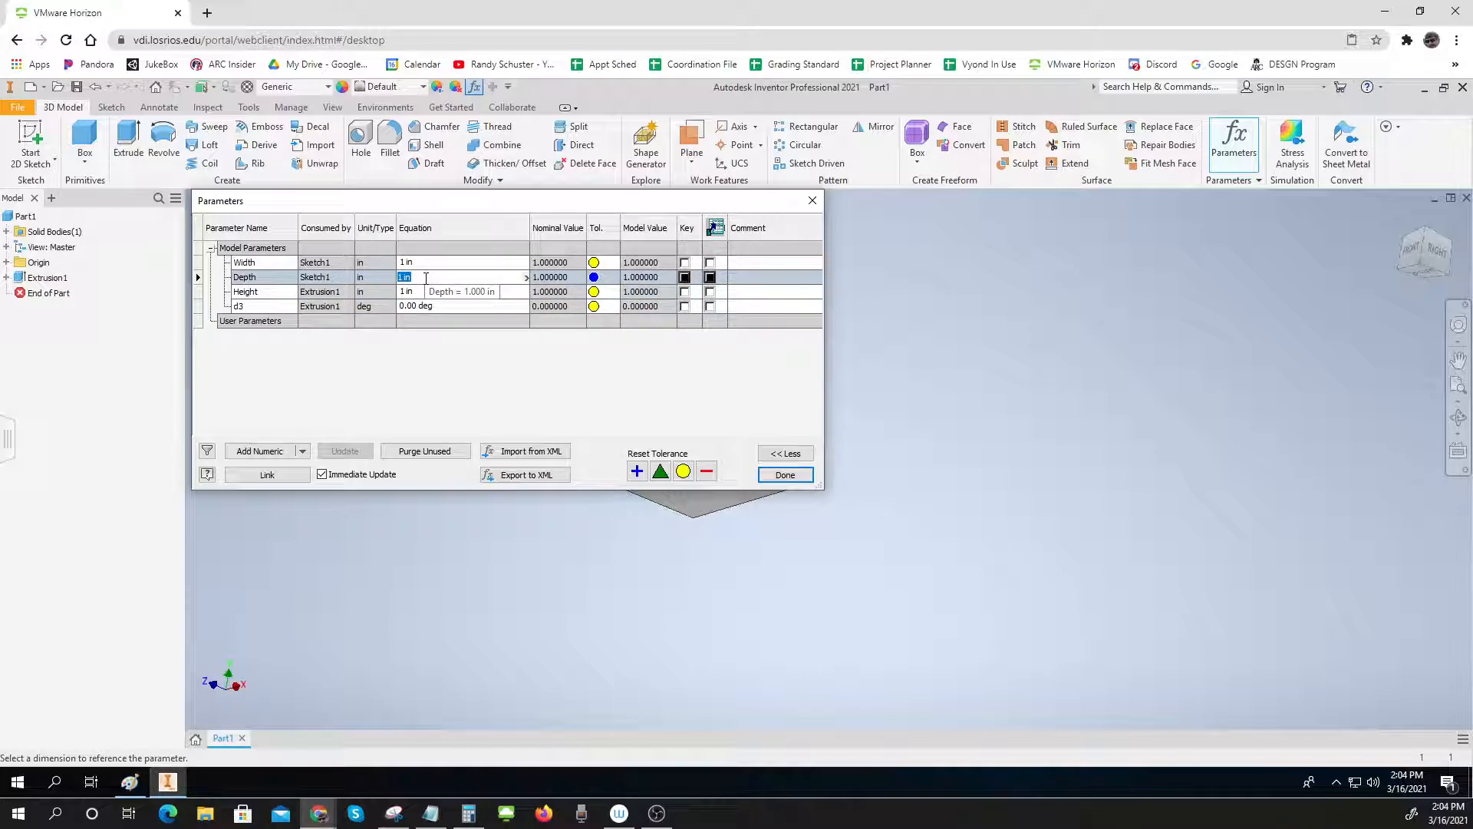
{"action": "type", "text": "=Width"}
{"action": "left_click", "coordinate": [426, 292]}
{"action": "type", "text": "=Width"}
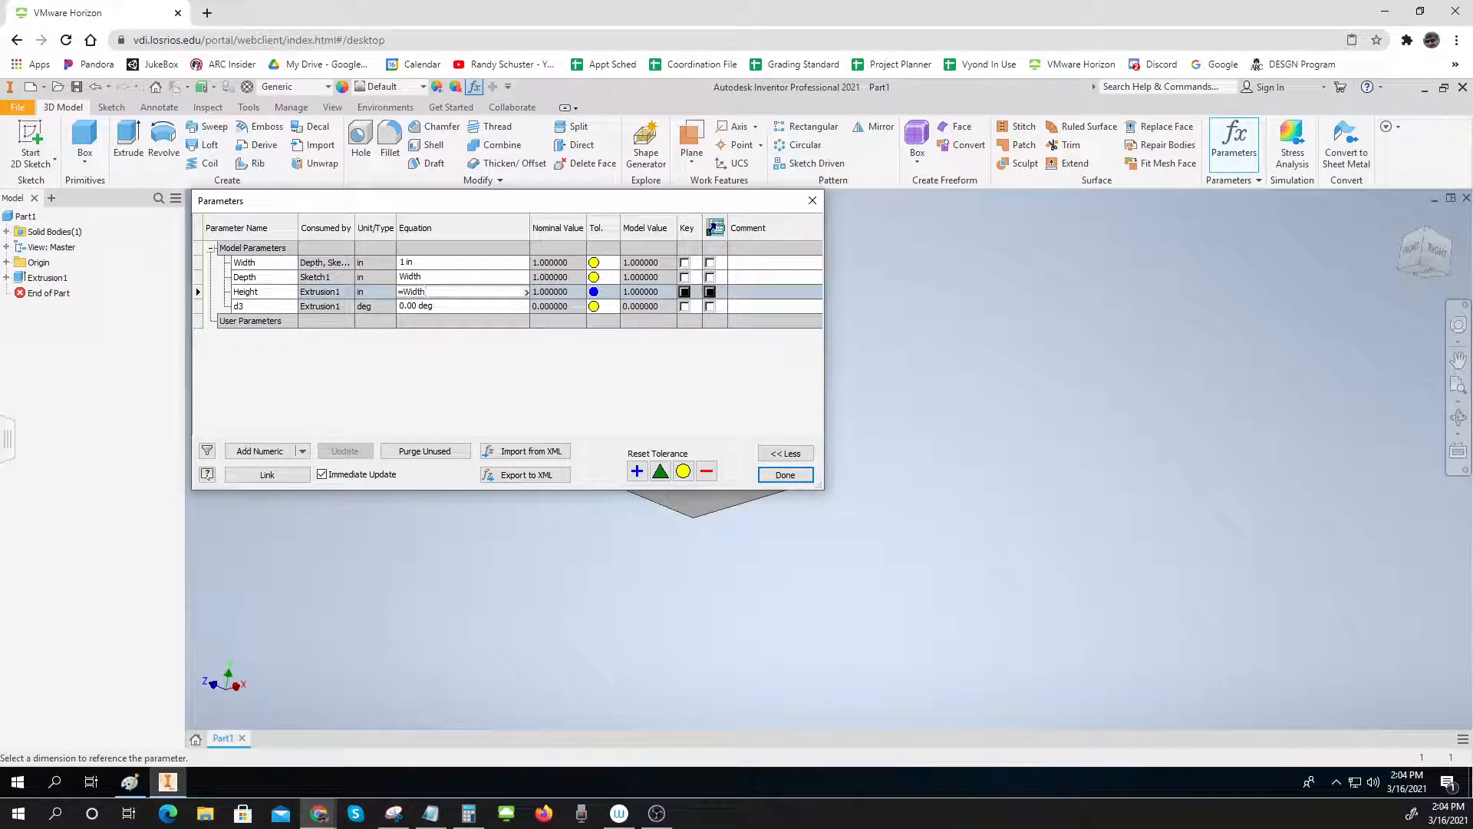
{"action": "key", "text": "Return"}
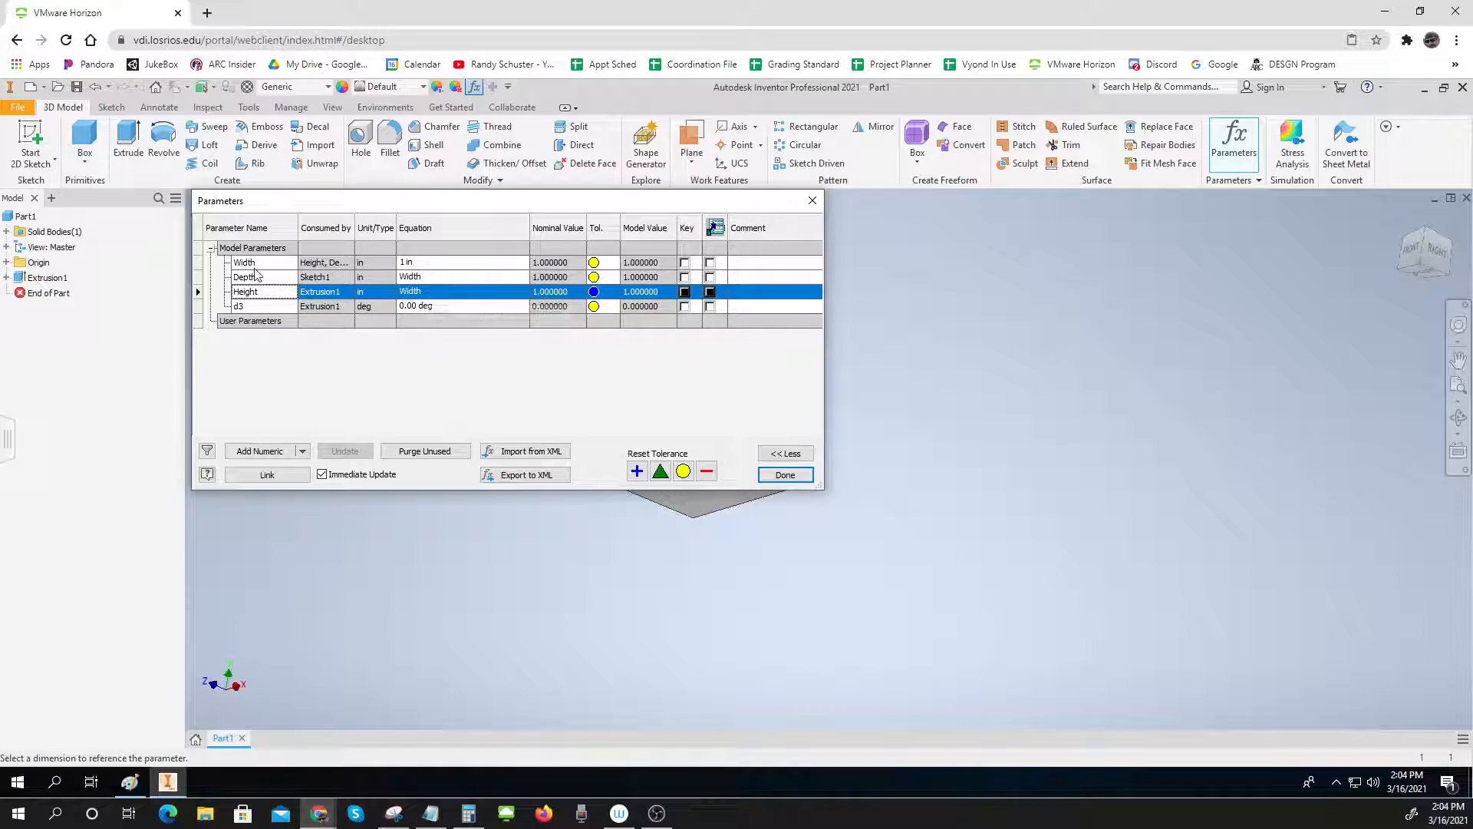
Test the linked dimensions by setting Width to 3 in, 2 in and back to 1 in, keeping the parameters table clear of the box
{"action": "left_click", "coordinate": [430, 263]}
{"action": "left_click_drag", "start_coordinate": [453, 203], "coordinate": [1074, 356]}
{"action": "type", "text": "3"}
{"action": "key", "text": "Return"}
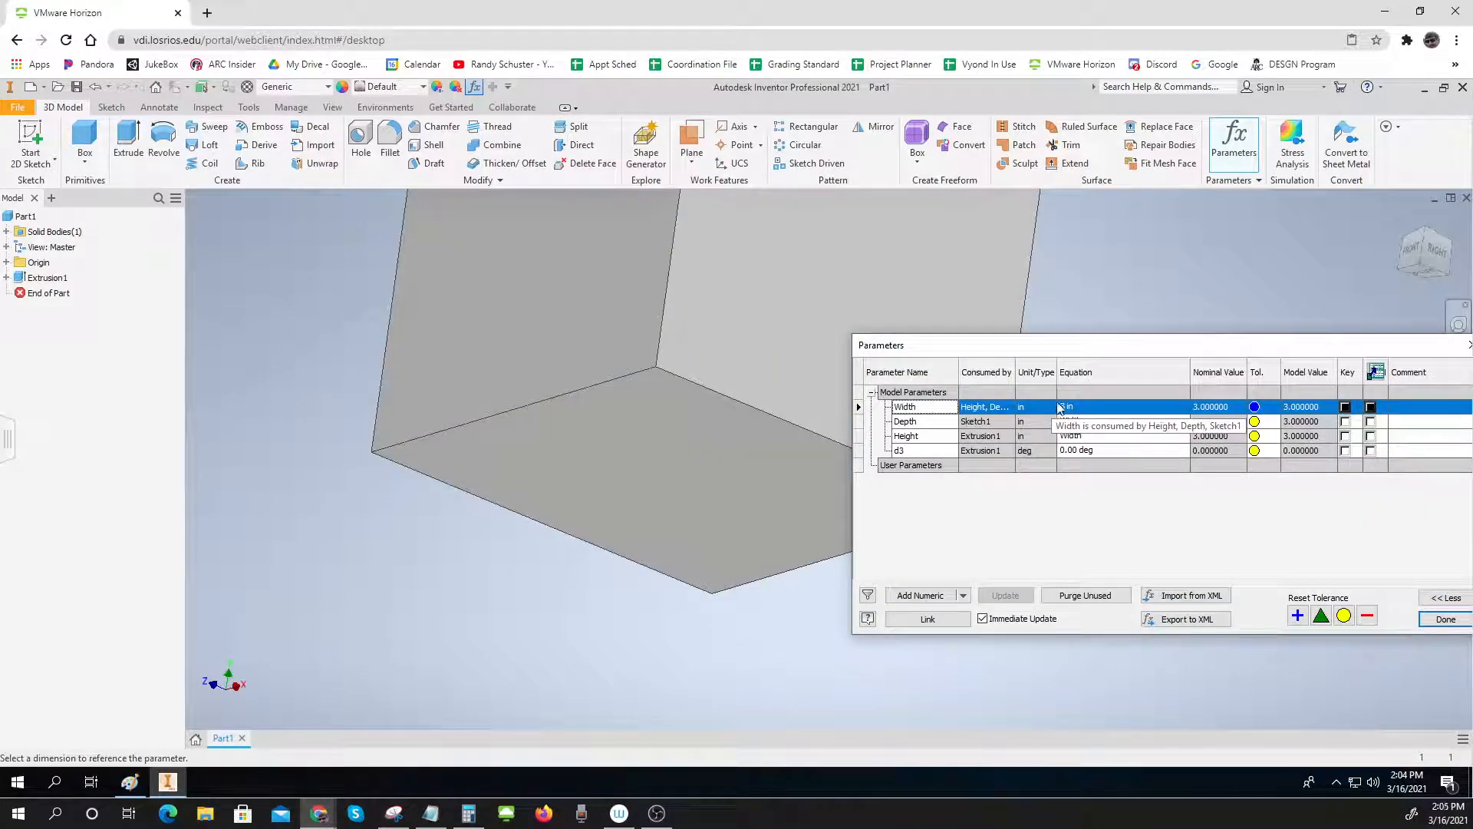
{"action": "left_click", "coordinate": [1112, 406]}
{"action": "type", "text": "2"}
{"action": "key", "text": "Return"}
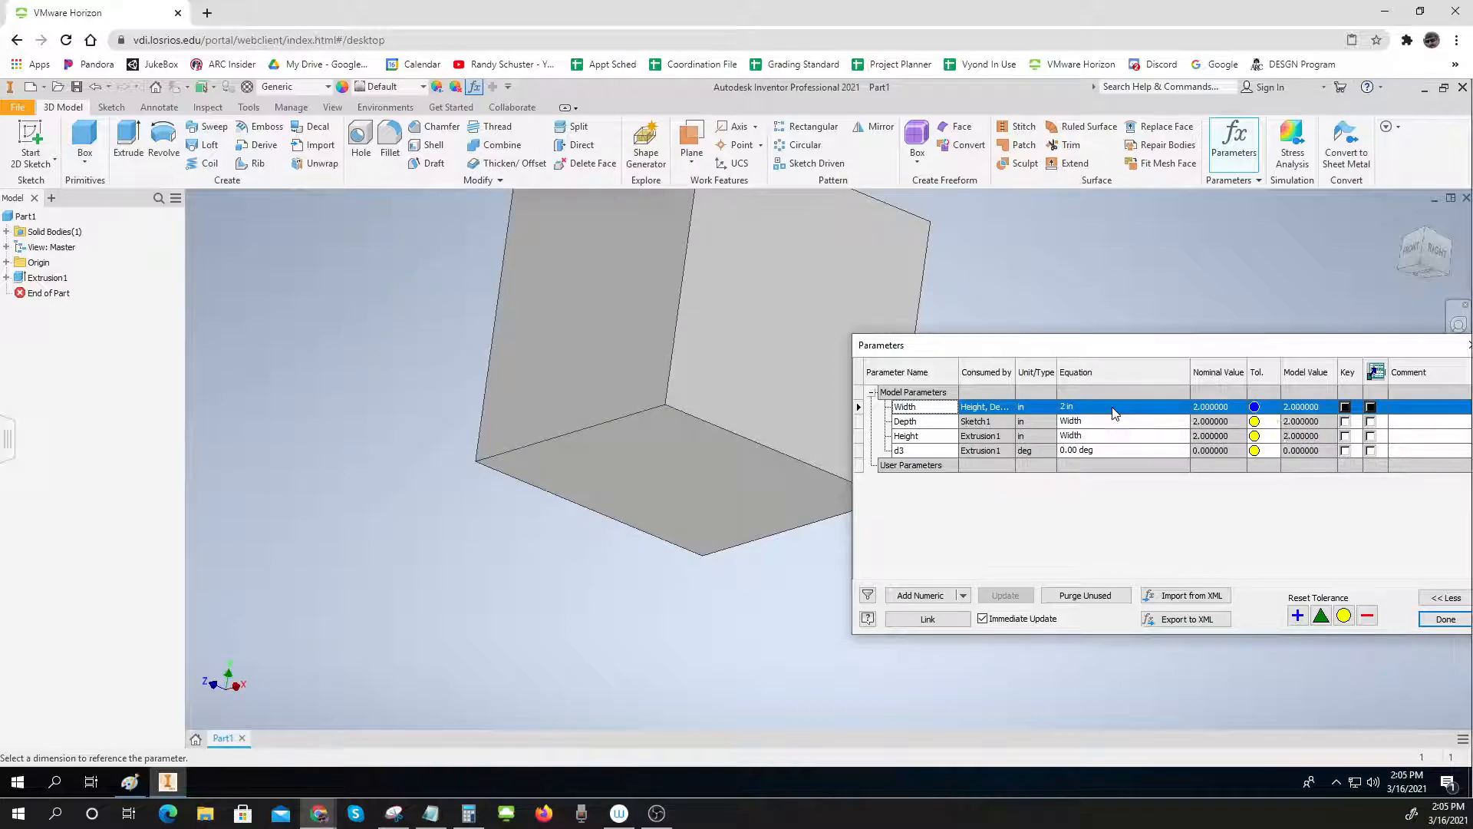
{"action": "left_click", "coordinate": [1115, 414]}
{"action": "type", "text": "1"}
{"action": "key", "text": "Return"}
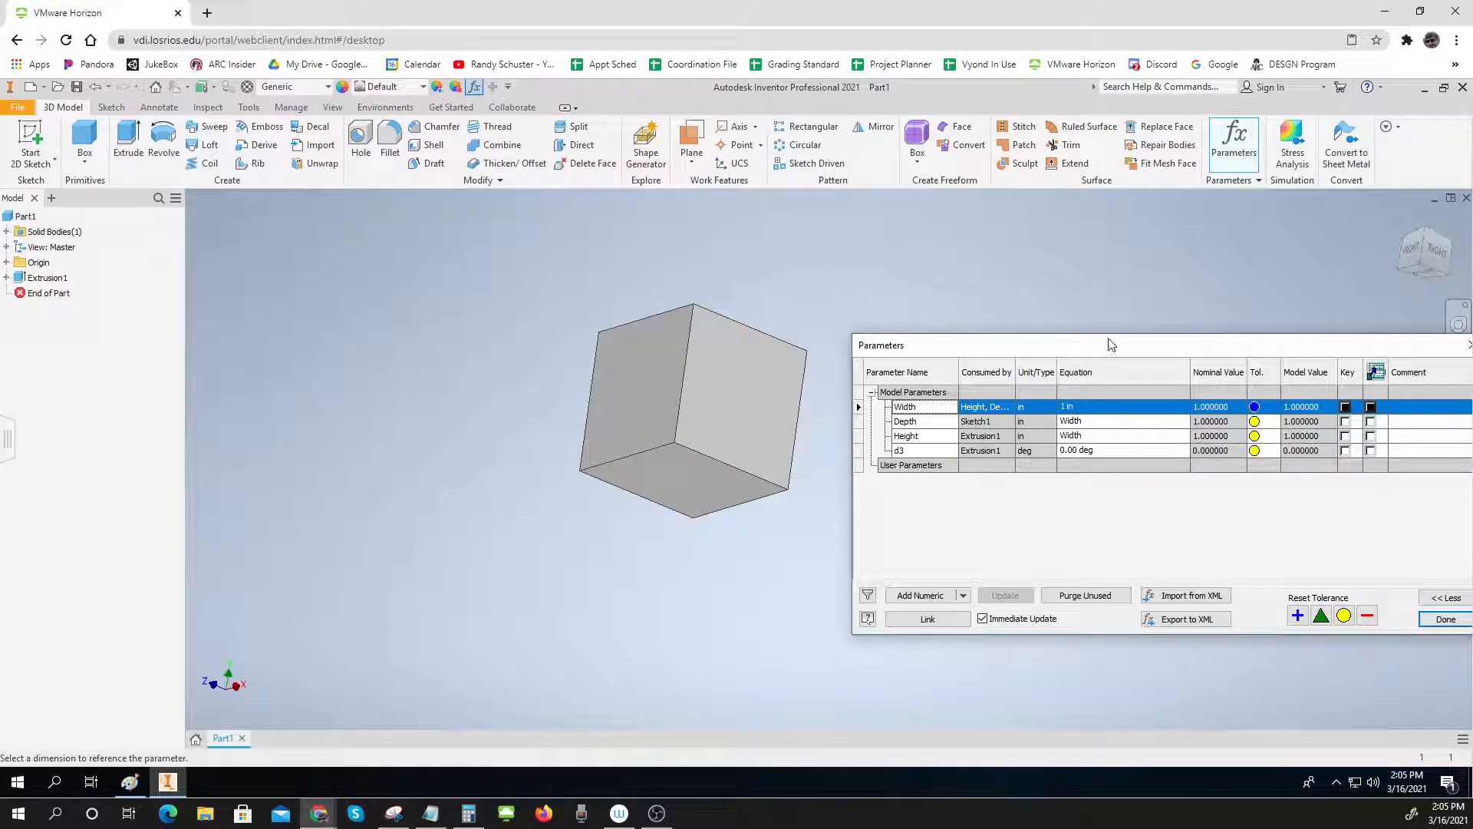
{"action": "left_click_drag", "start_coordinate": [1103, 355], "coordinate": [1051, 321]}
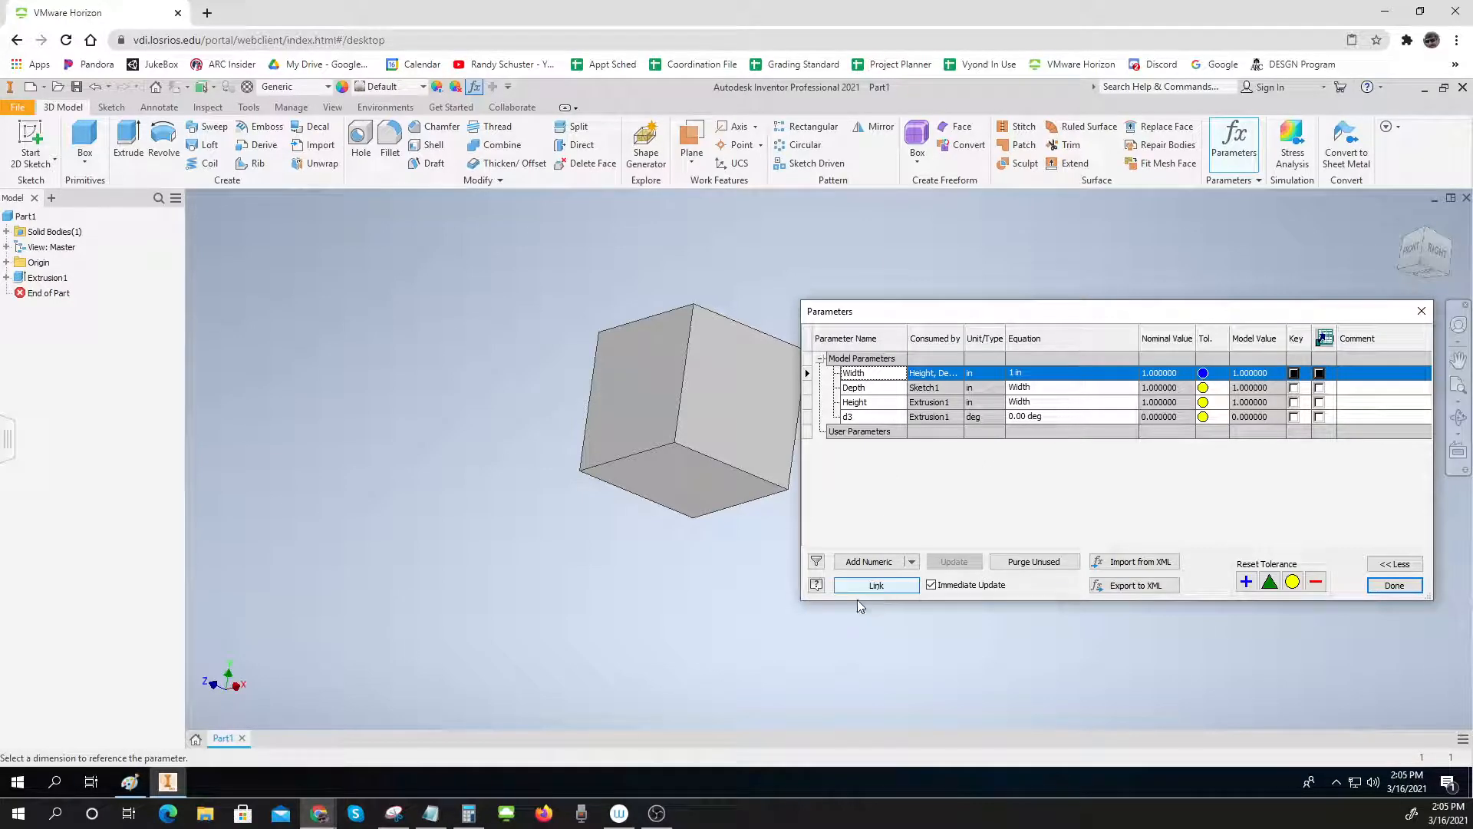
Switch from Inventor to Excel on the virtual desktop, dismiss the privacy notice and create a blank workbook
{"action": "left_click", "coordinate": [518, 614]}
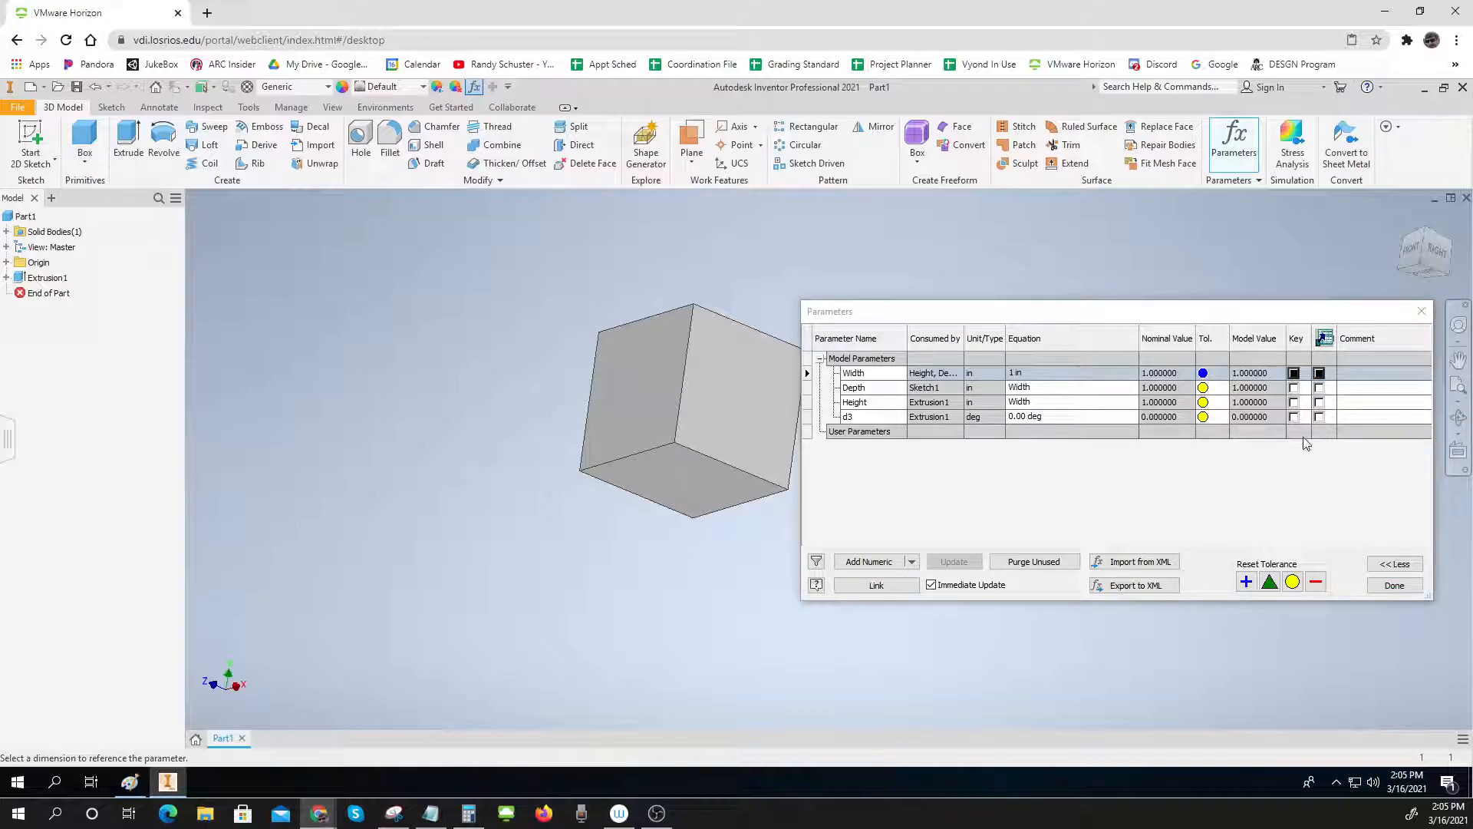
{"action": "left_click", "coordinate": [1426, 90]}
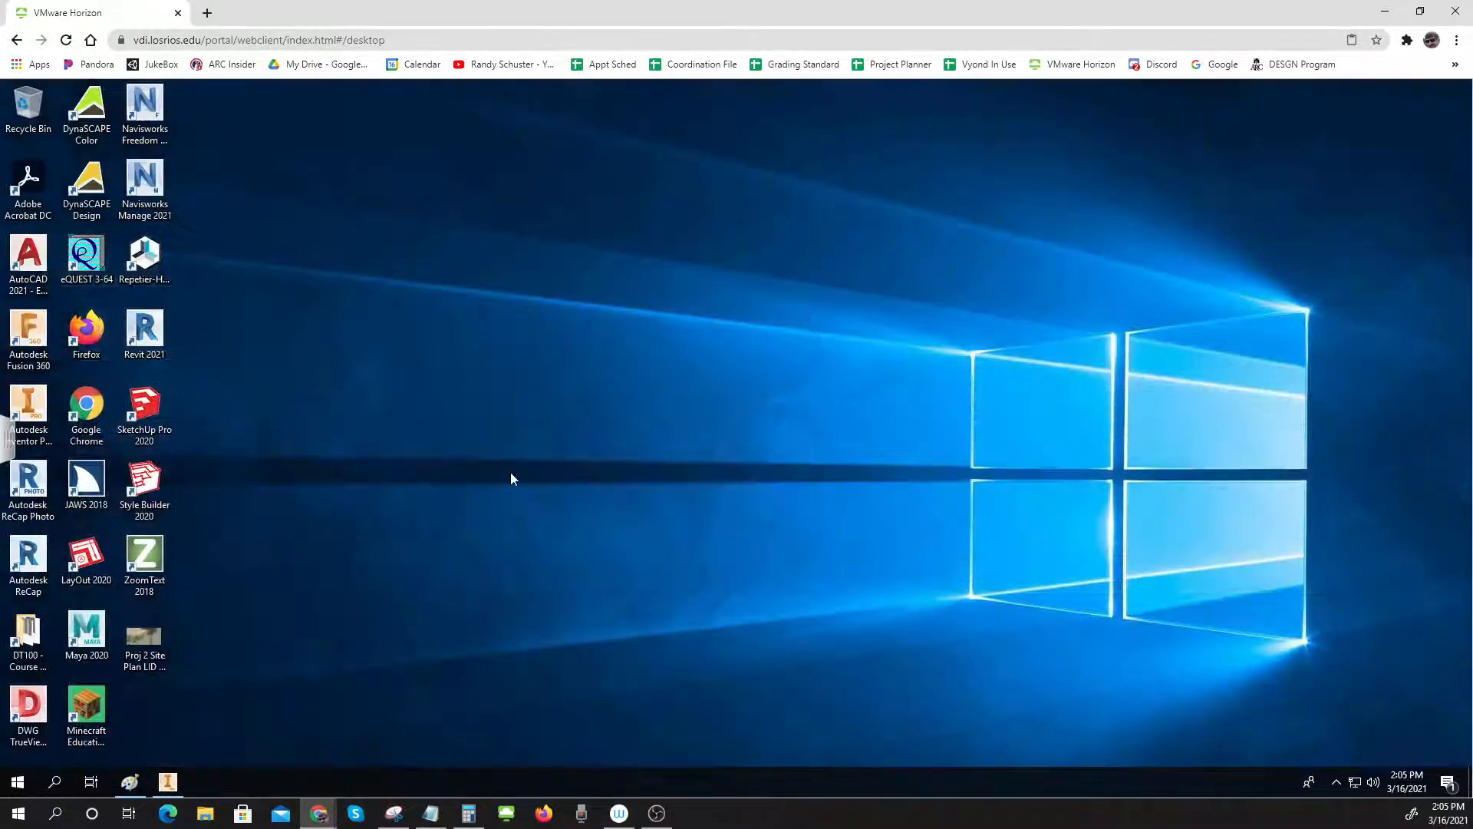
{"action": "left_click", "coordinate": [18, 781]}
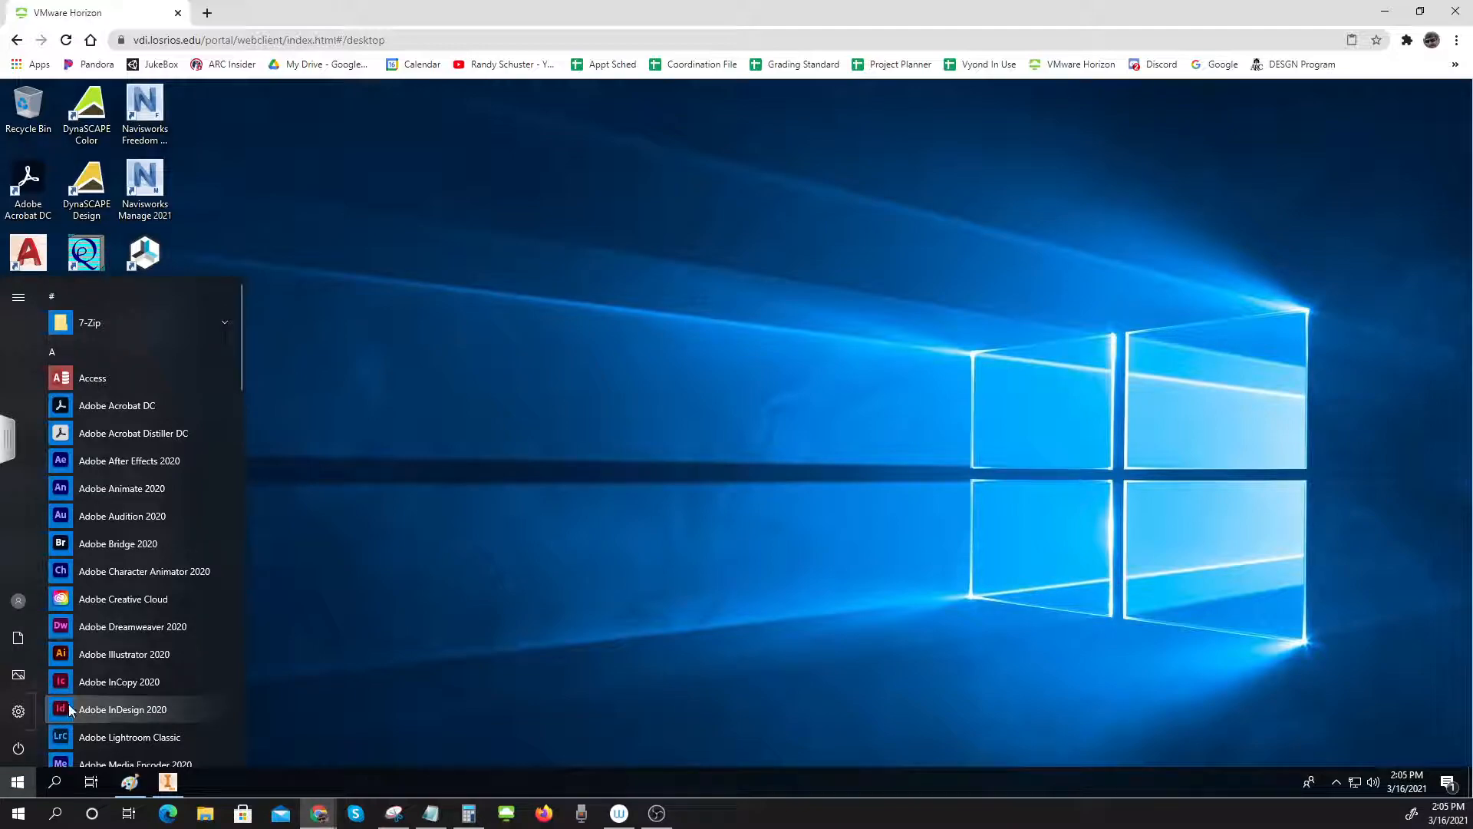
{"action": "scroll", "coordinate": [105, 657], "scroll_direction": "down", "scroll_amount": 10}
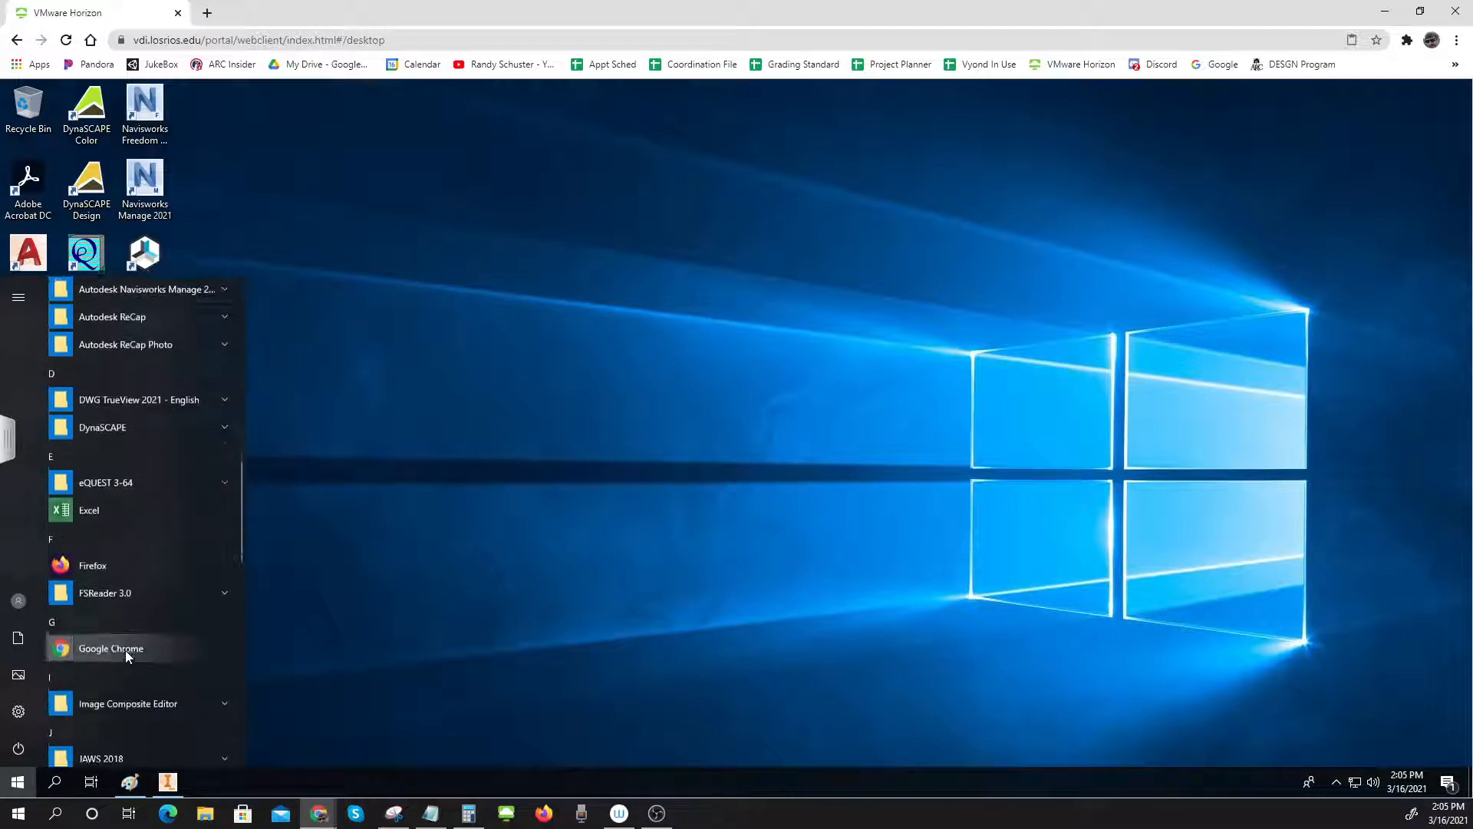
{"action": "left_click", "coordinate": [95, 510]}
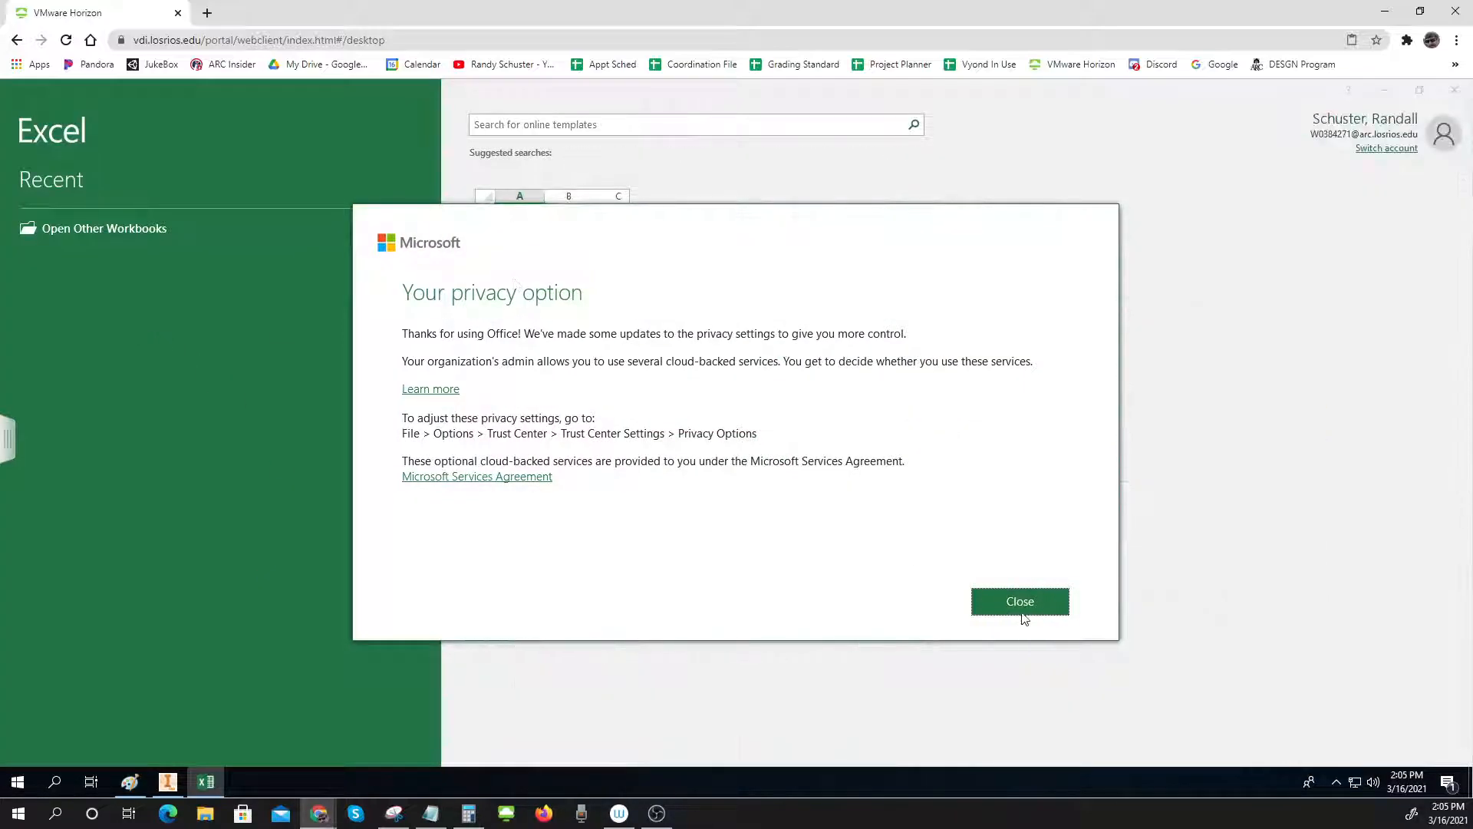
{"action": "left_click", "coordinate": [1019, 606]}
{"action": "left_click", "coordinate": [565, 279]}
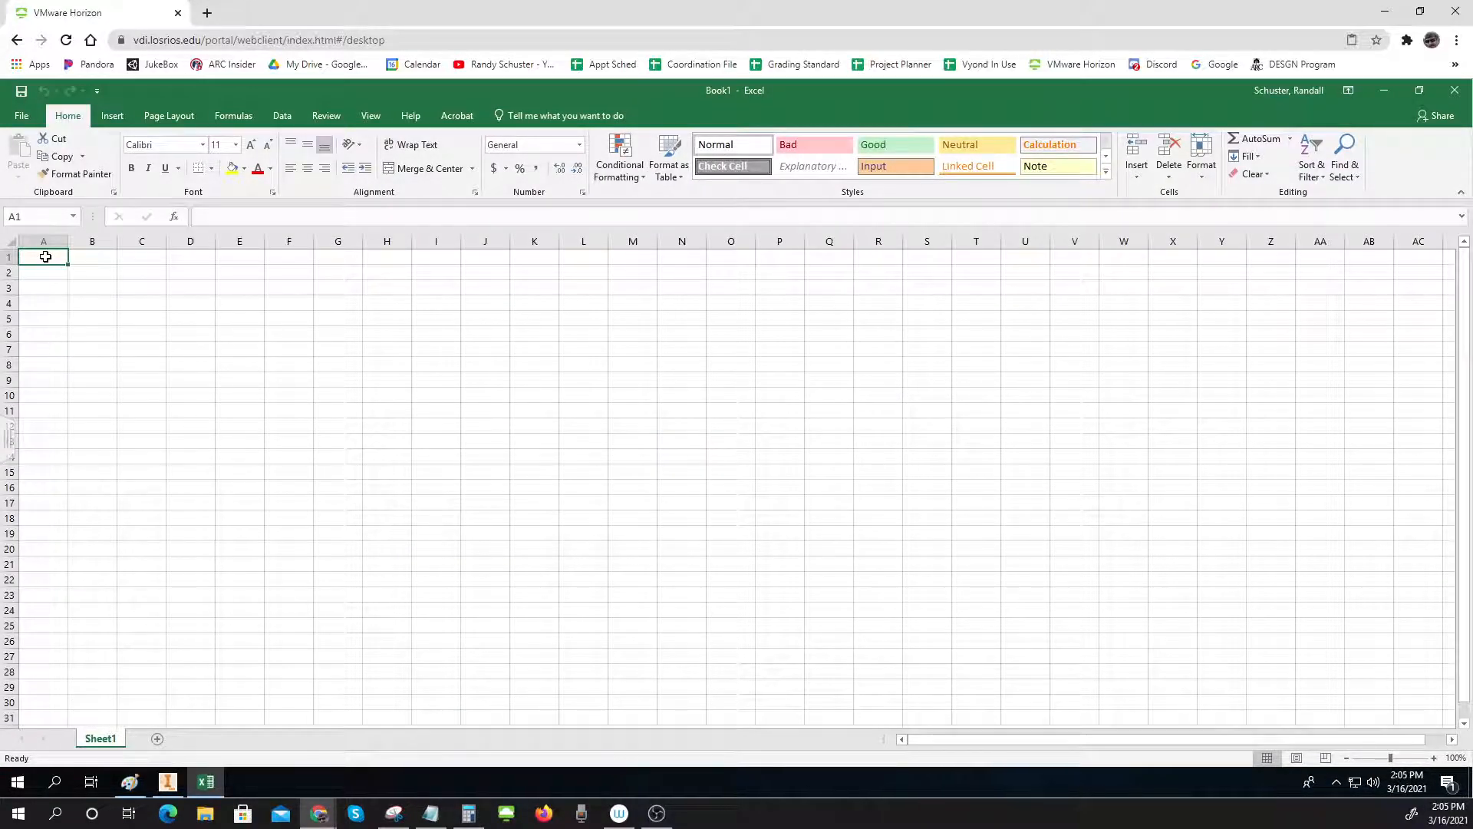
Enter the label Width in cell A1 and the value 4 in cell B1
{"action": "type", "text": "Width"}
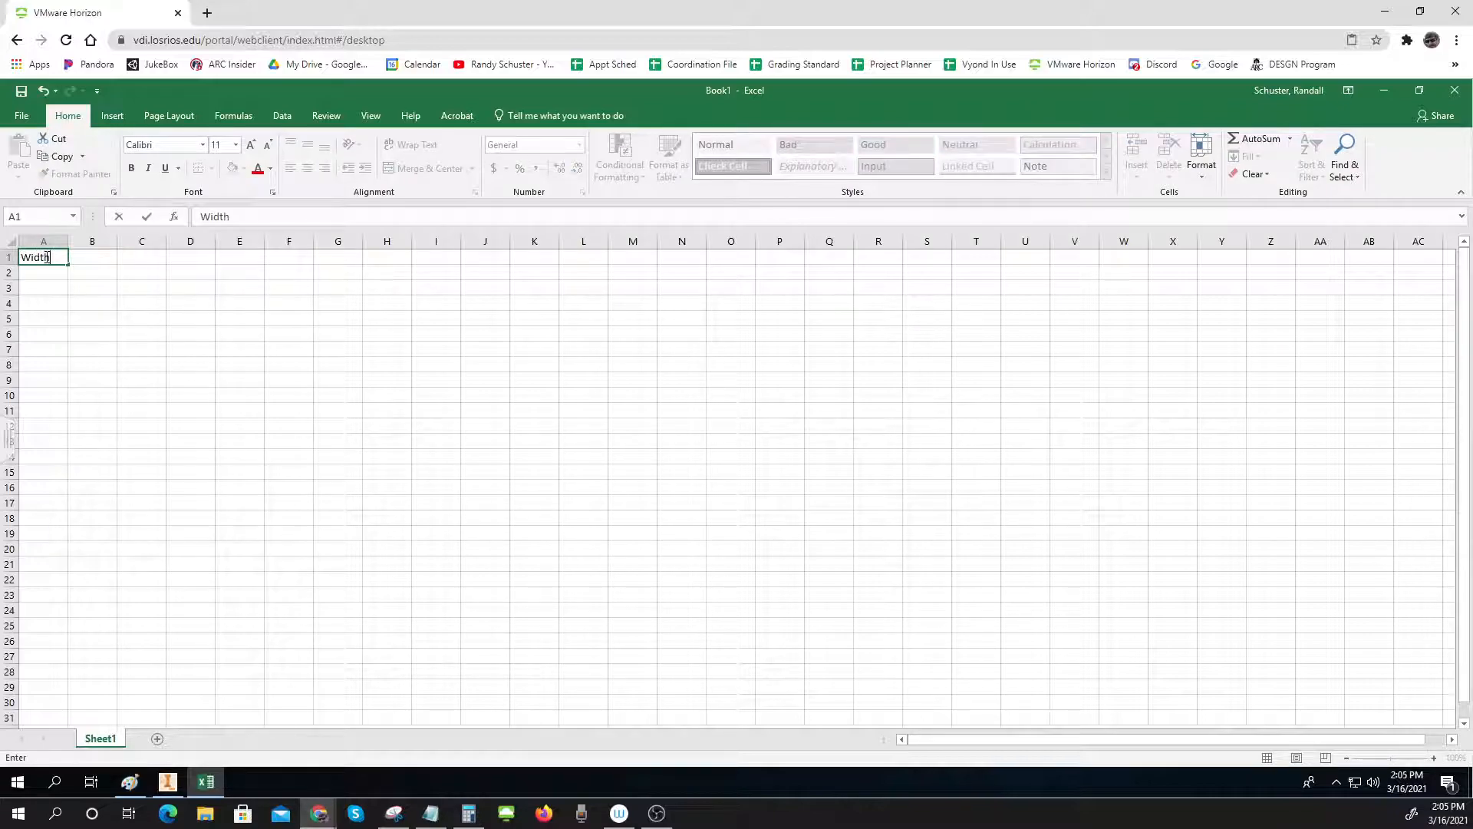
{"action": "left_click", "coordinate": [90, 257]}
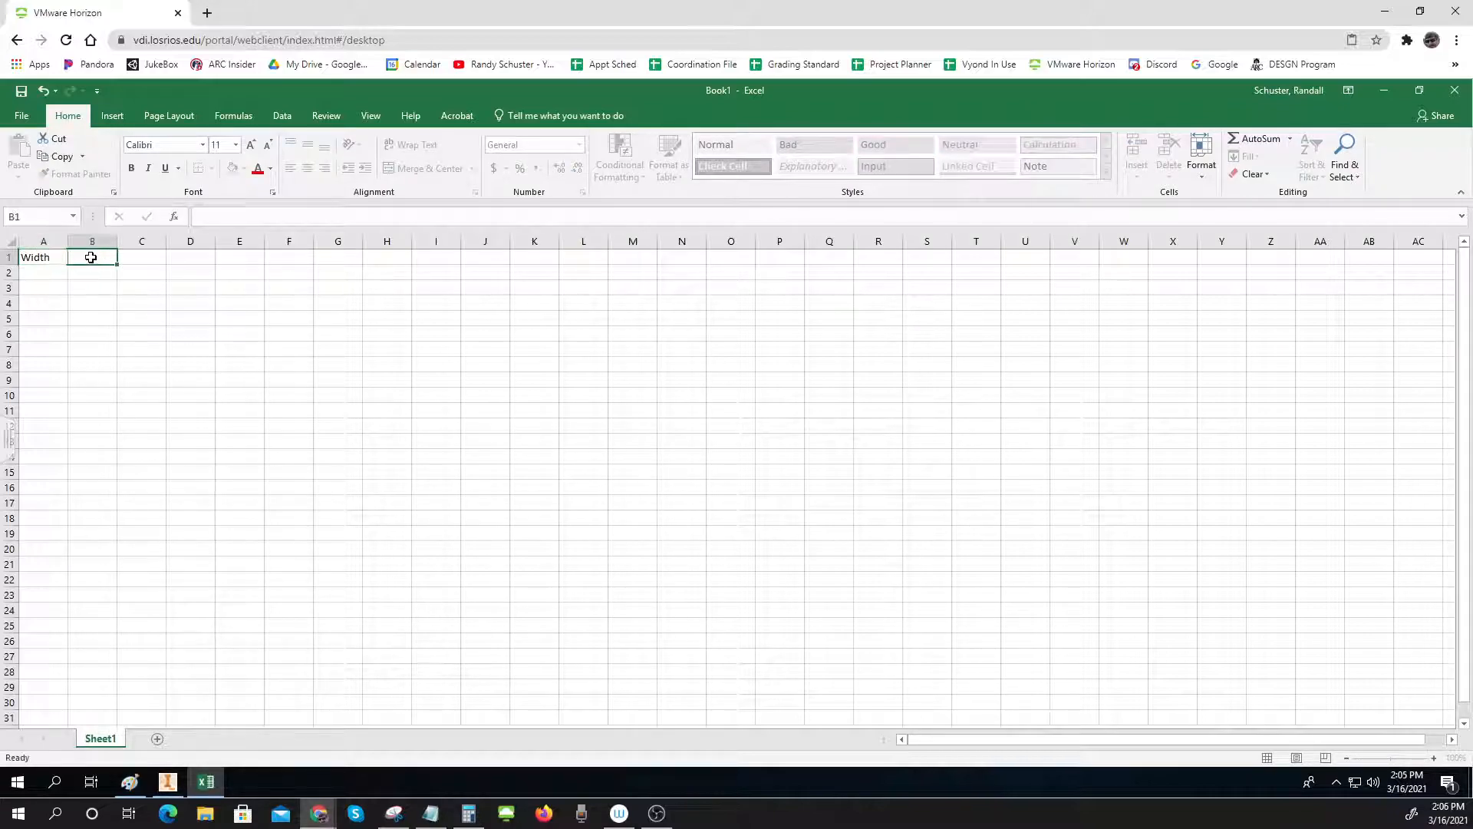
{"action": "type", "text": "4"}
{"action": "key", "text": "Return"}
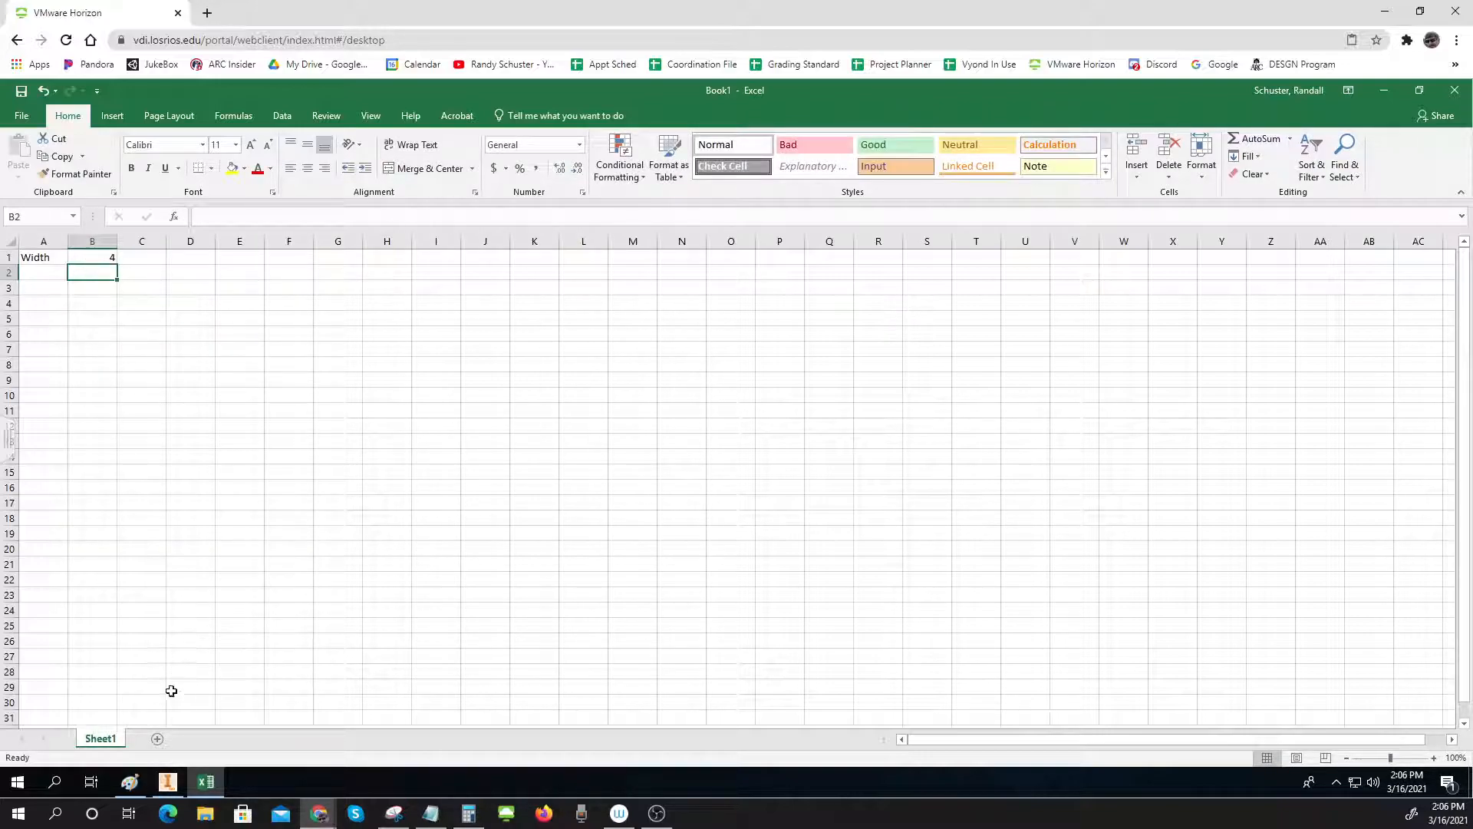
Save the workbook to the Desktop as an Excel Workbook named Cube Generator
{"action": "left_click", "coordinate": [22, 91]}
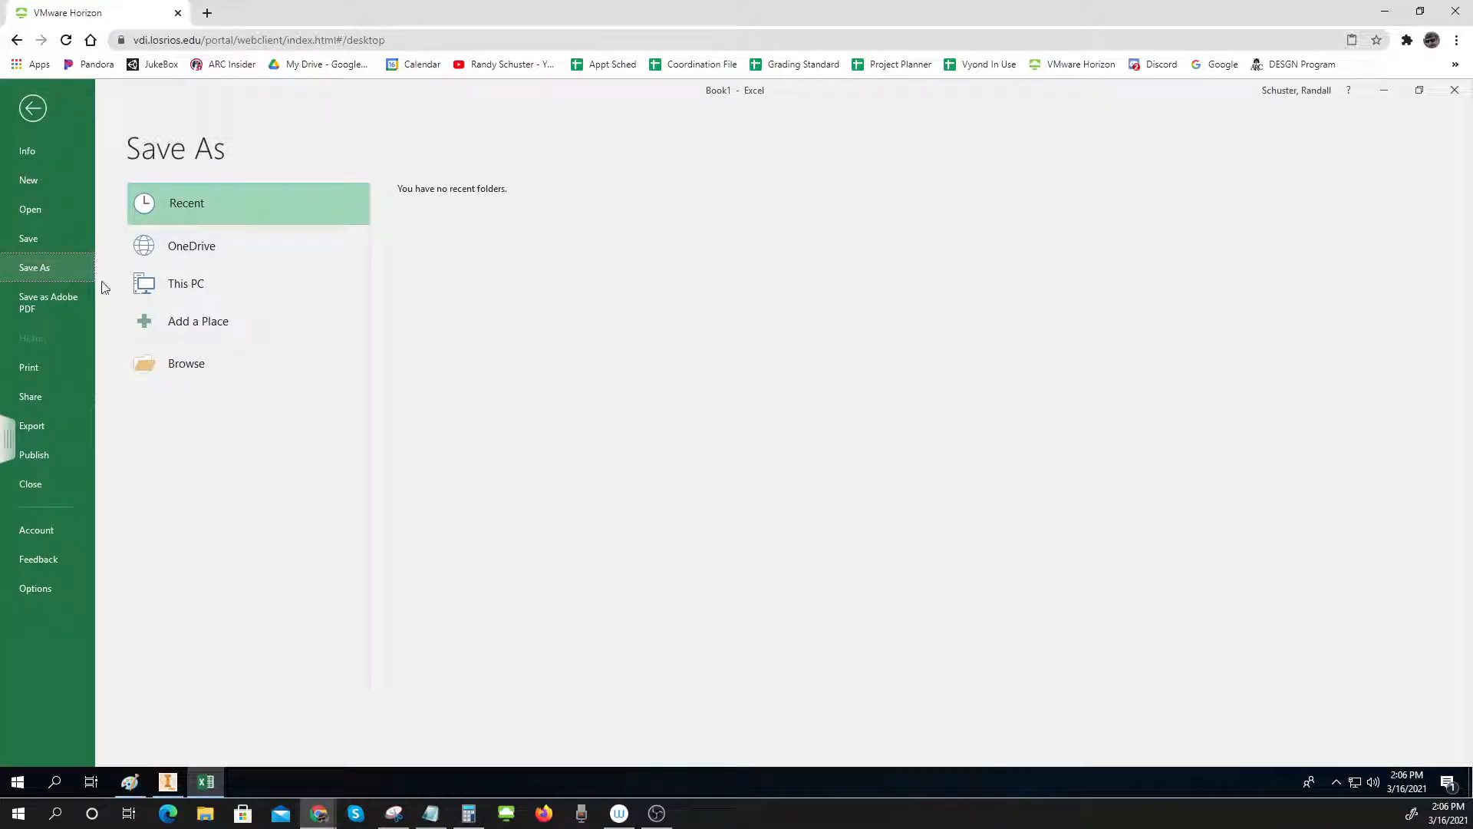
{"action": "left_click", "coordinate": [185, 364]}
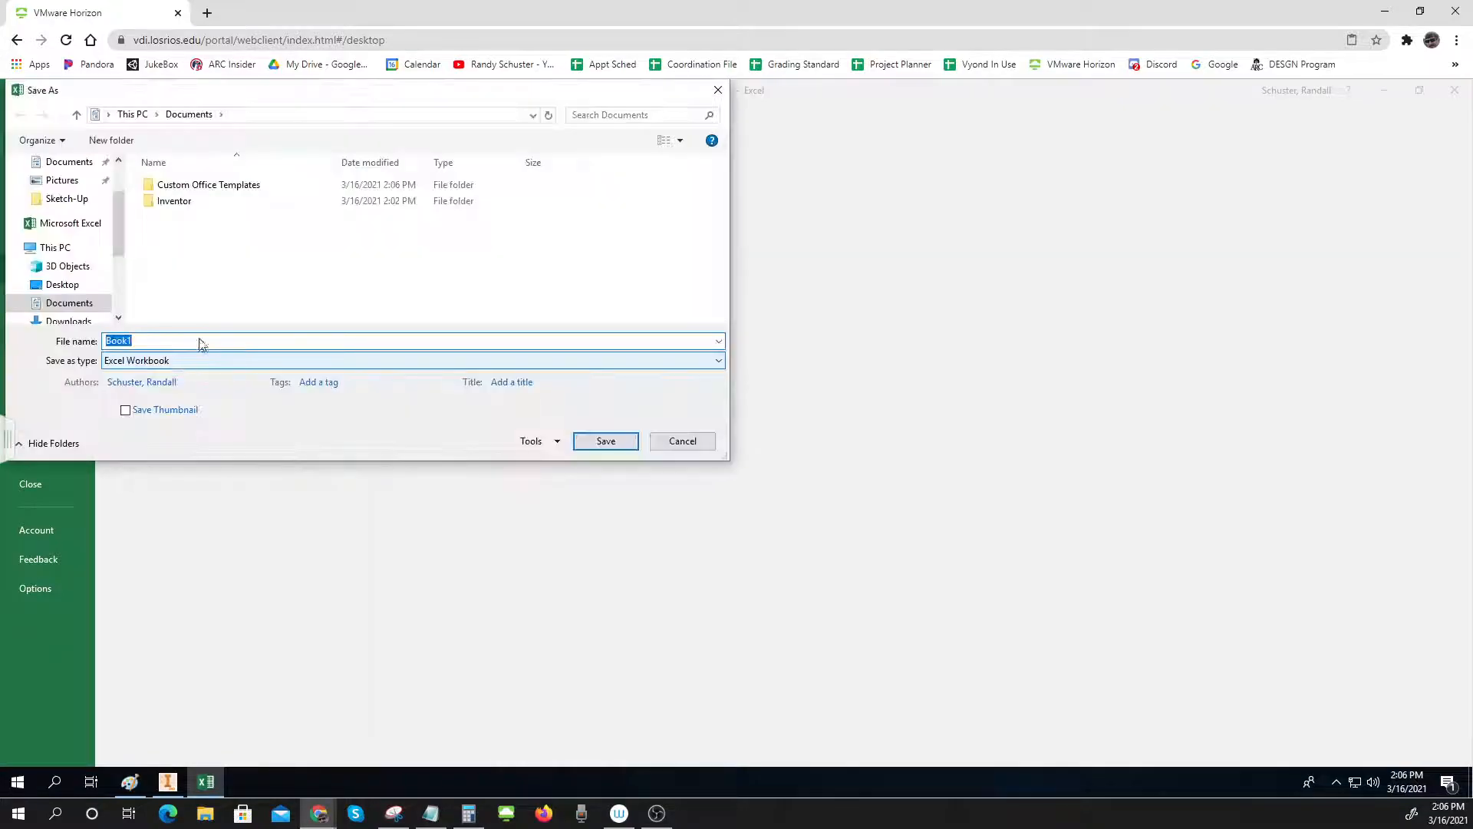
{"action": "left_click", "coordinate": [63, 287]}
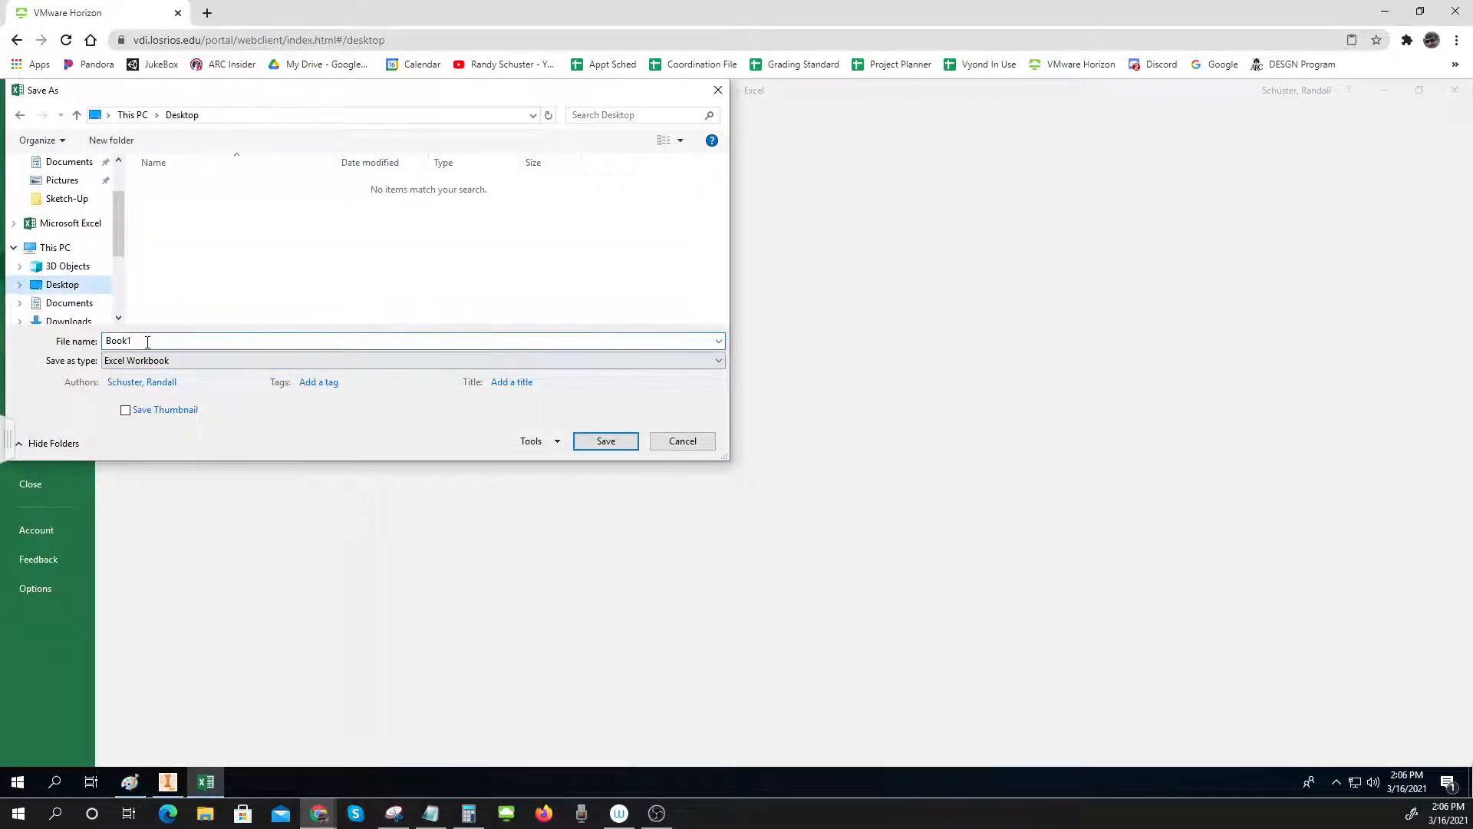
{"action": "type", "text": "Cube Generator"}
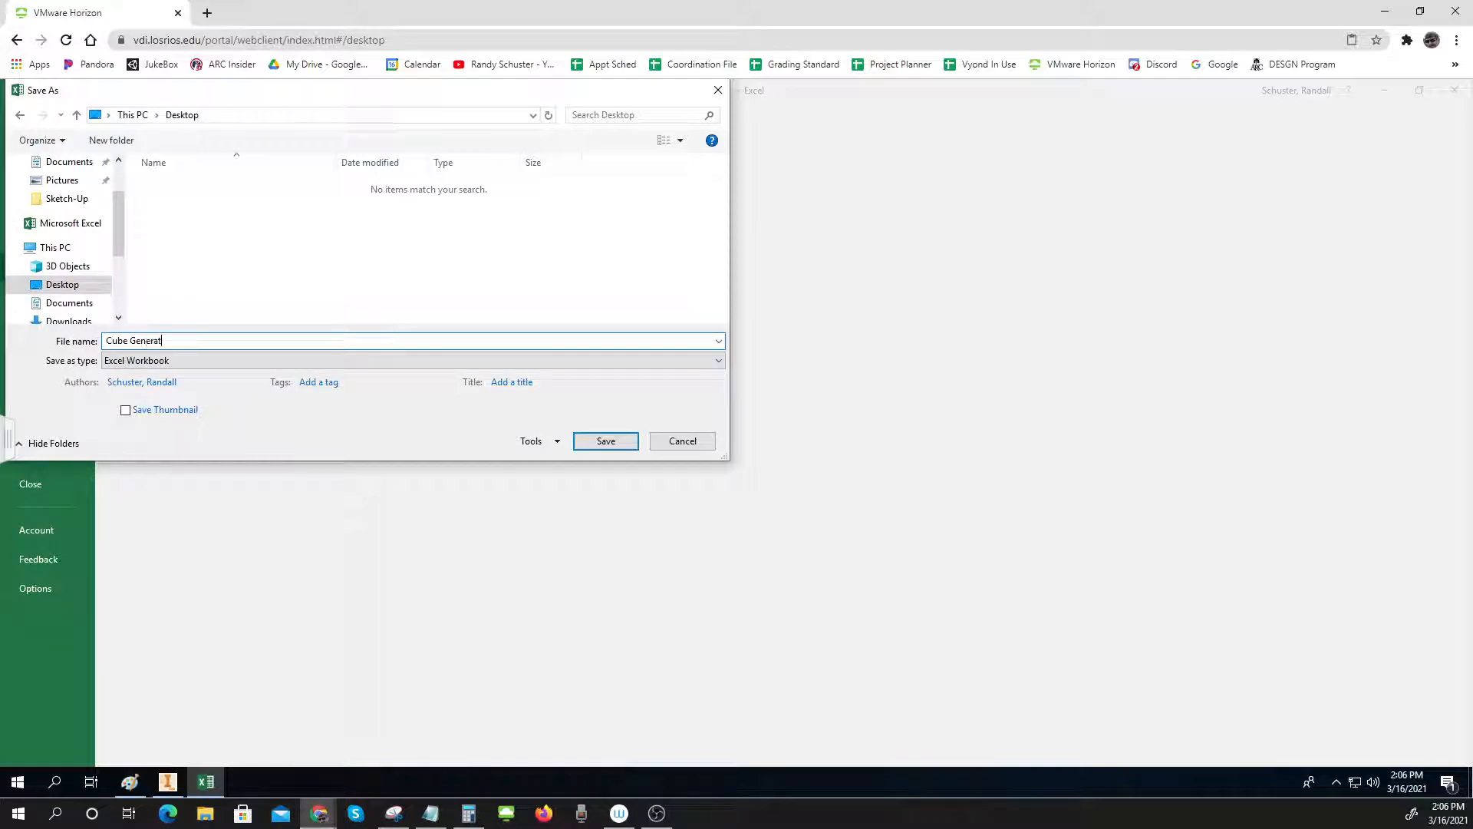
{"action": "left_click", "coordinate": [615, 442]}
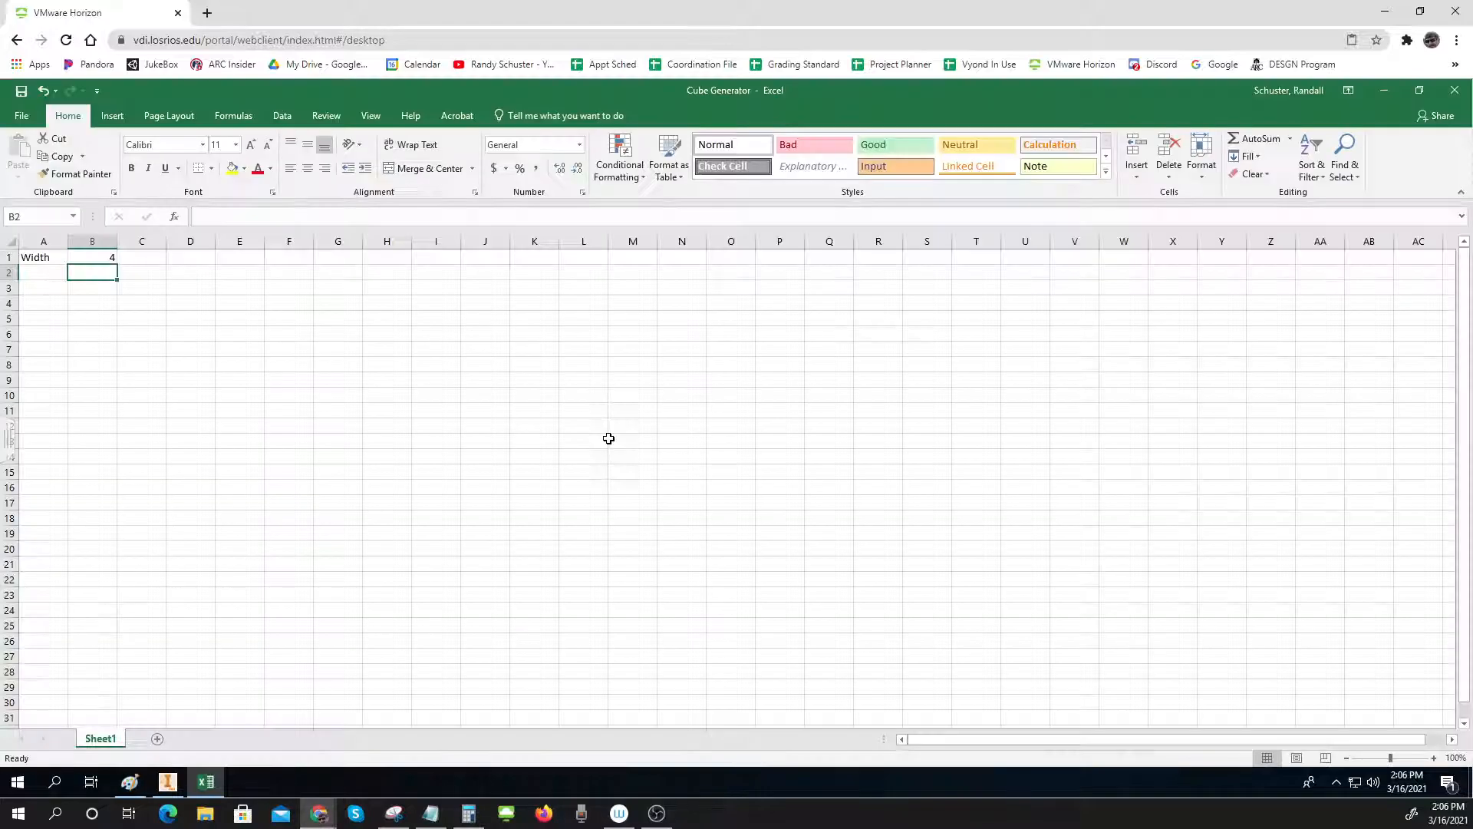
Check the desktop for the saved Cube Generator file and bring the workbook back up from there
{"action": "left_click", "coordinate": [1385, 90]}
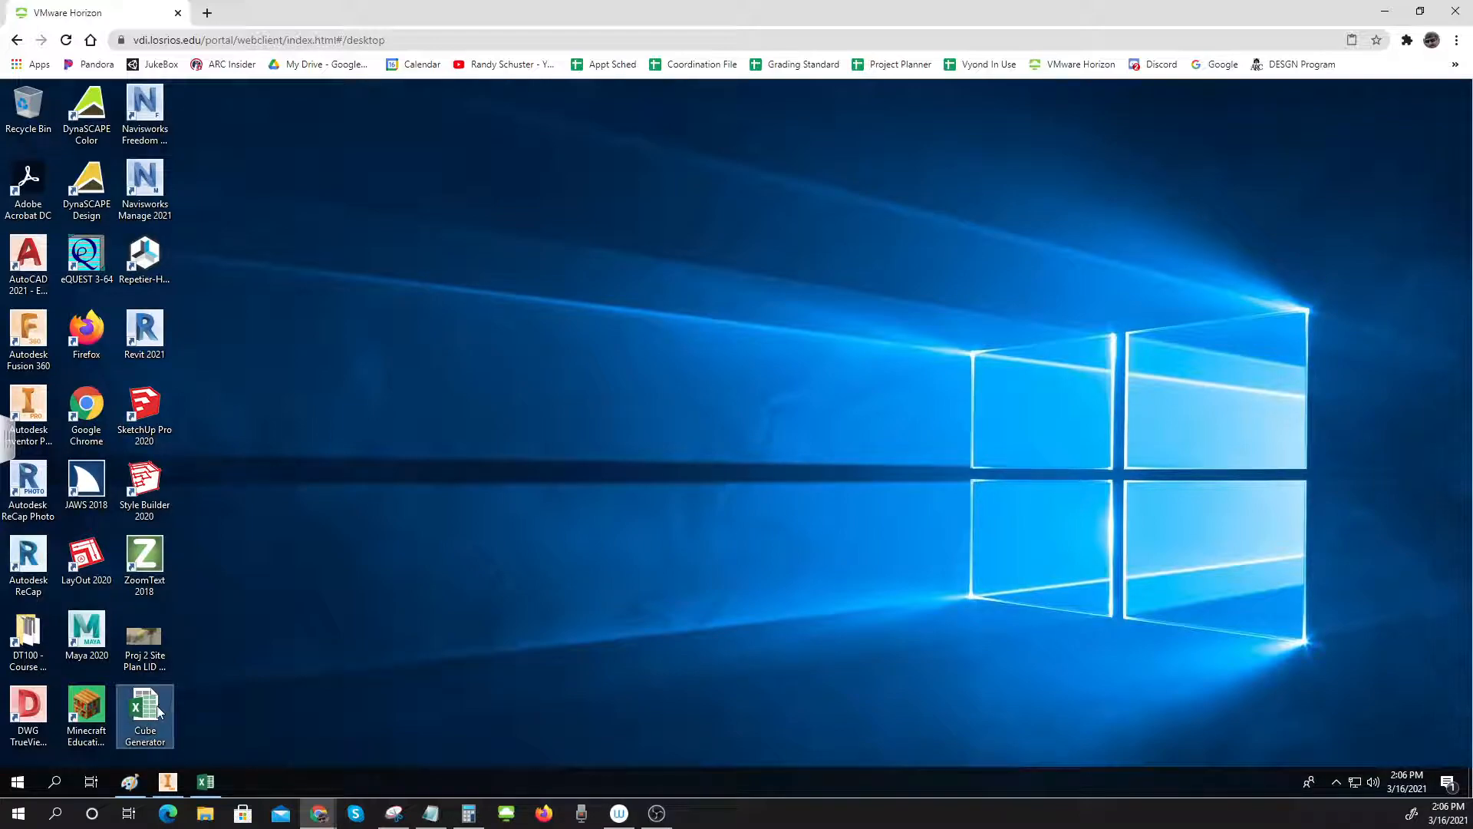
{"action": "left_click", "coordinate": [210, 782]}
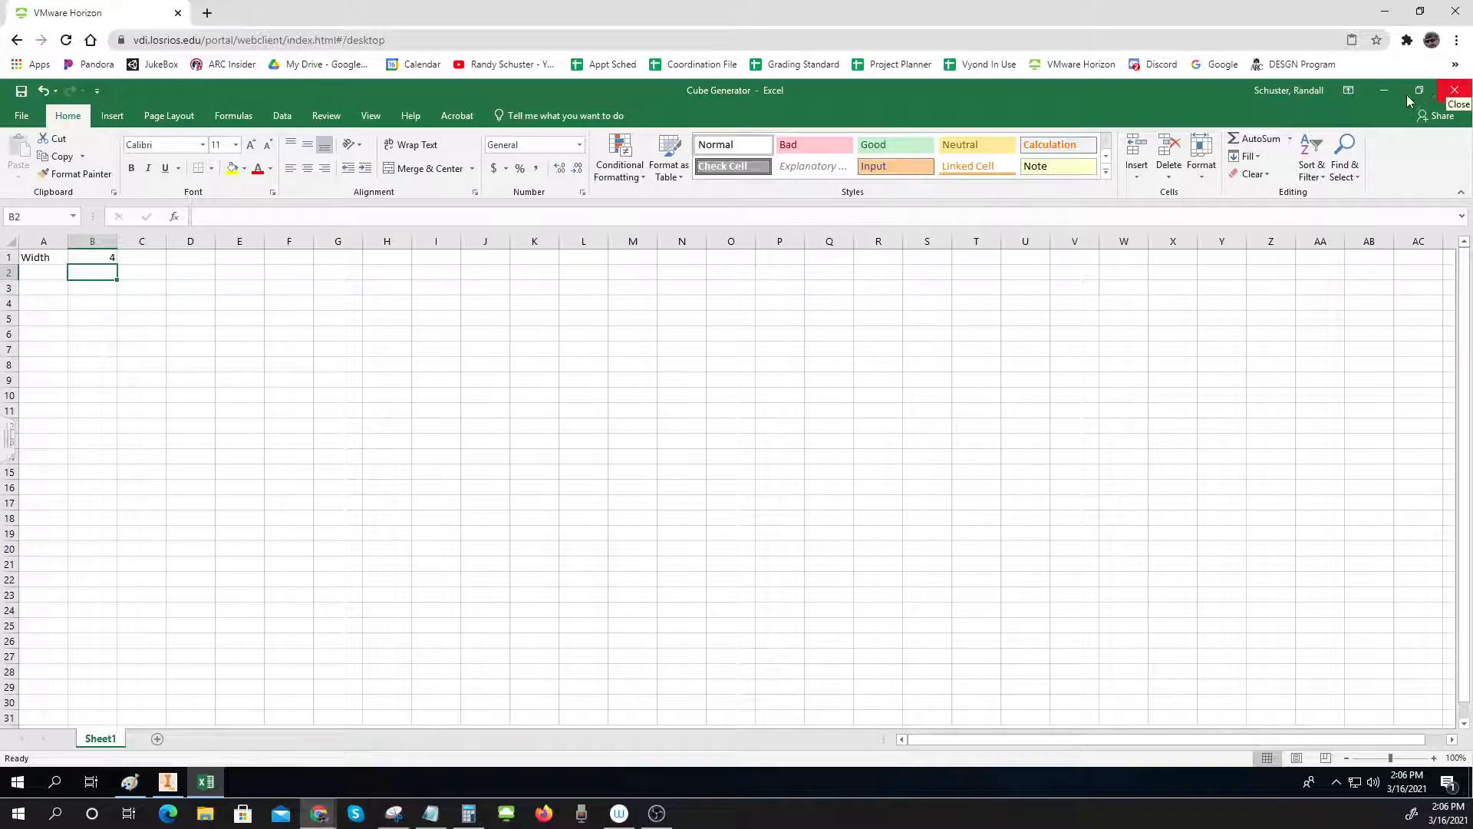
{"action": "left_click", "coordinate": [1386, 90]}
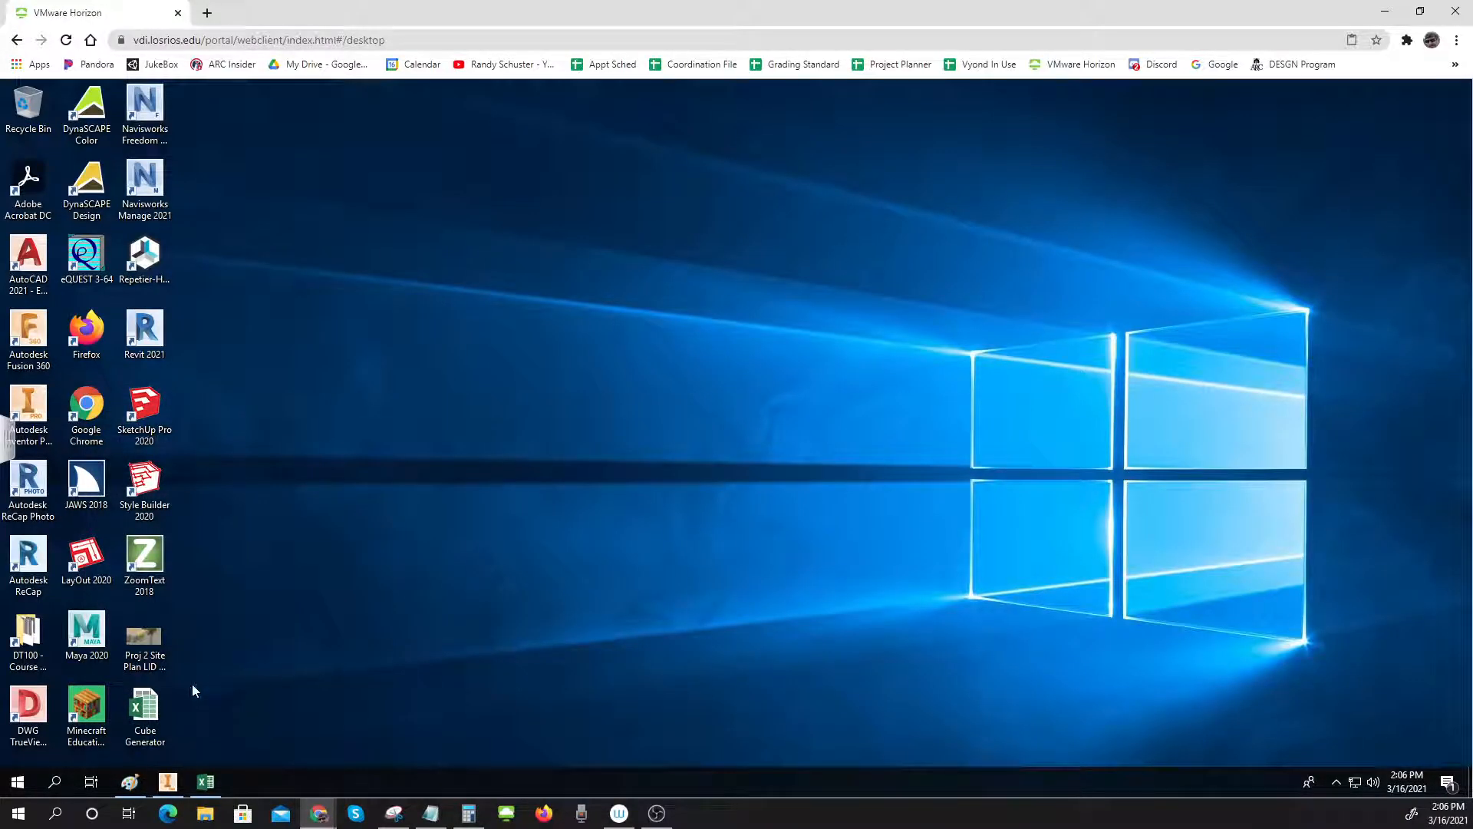
{"action": "double_click", "coordinate": [145, 714]}
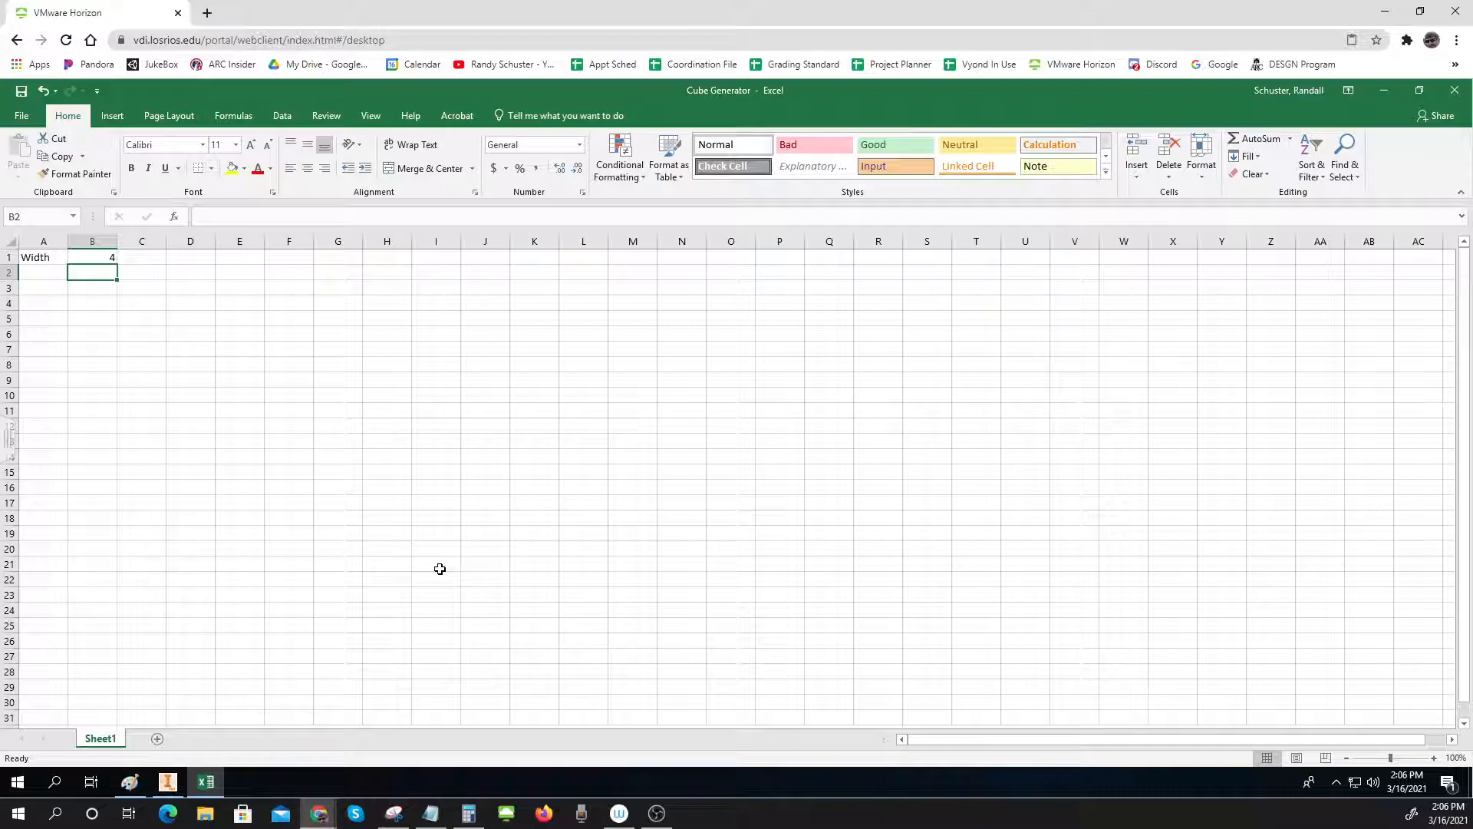
{"action": "key", "text": "super+Right"}
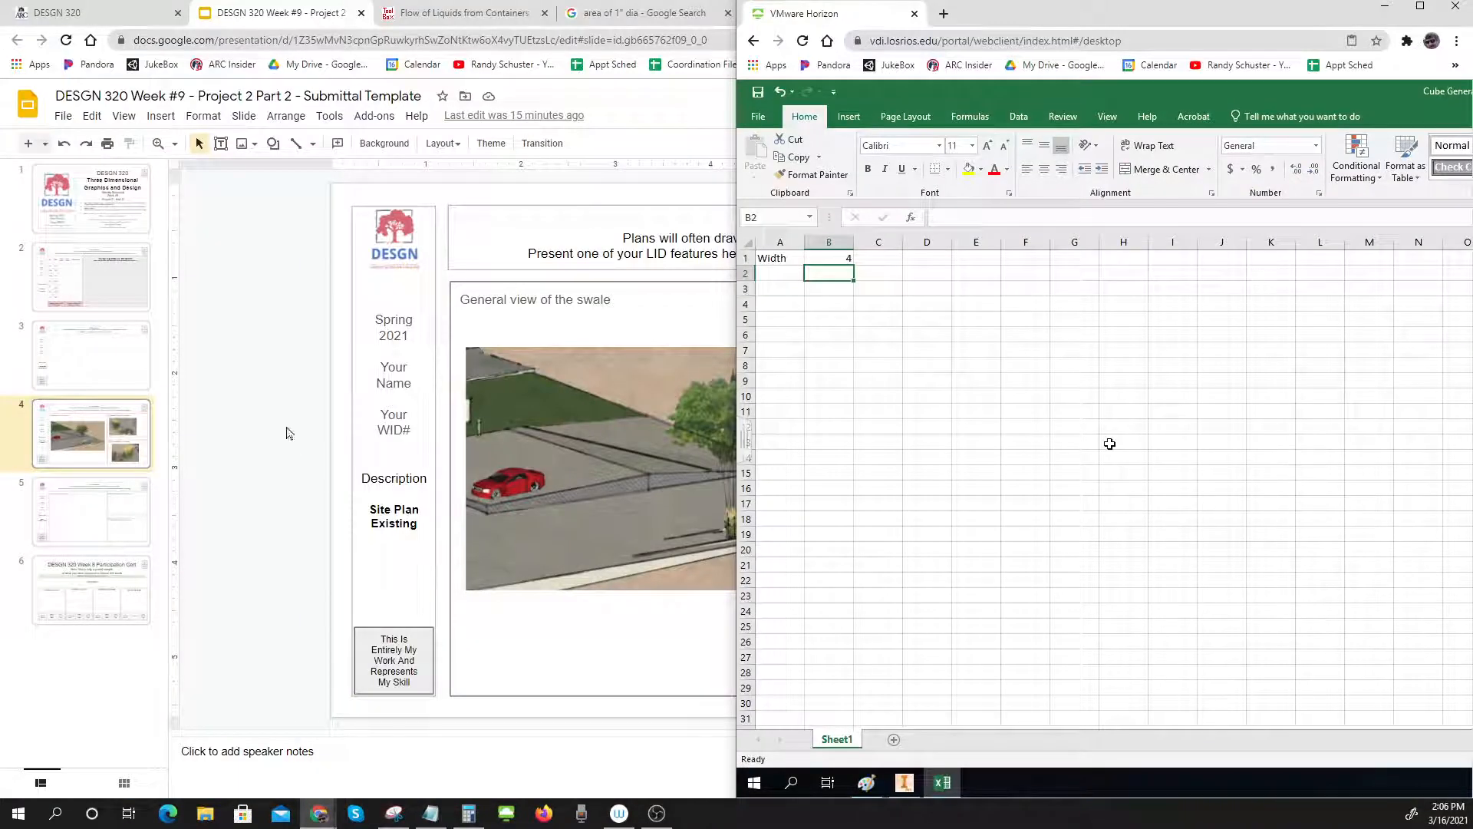
{"action": "left_click", "coordinate": [267, 399]}
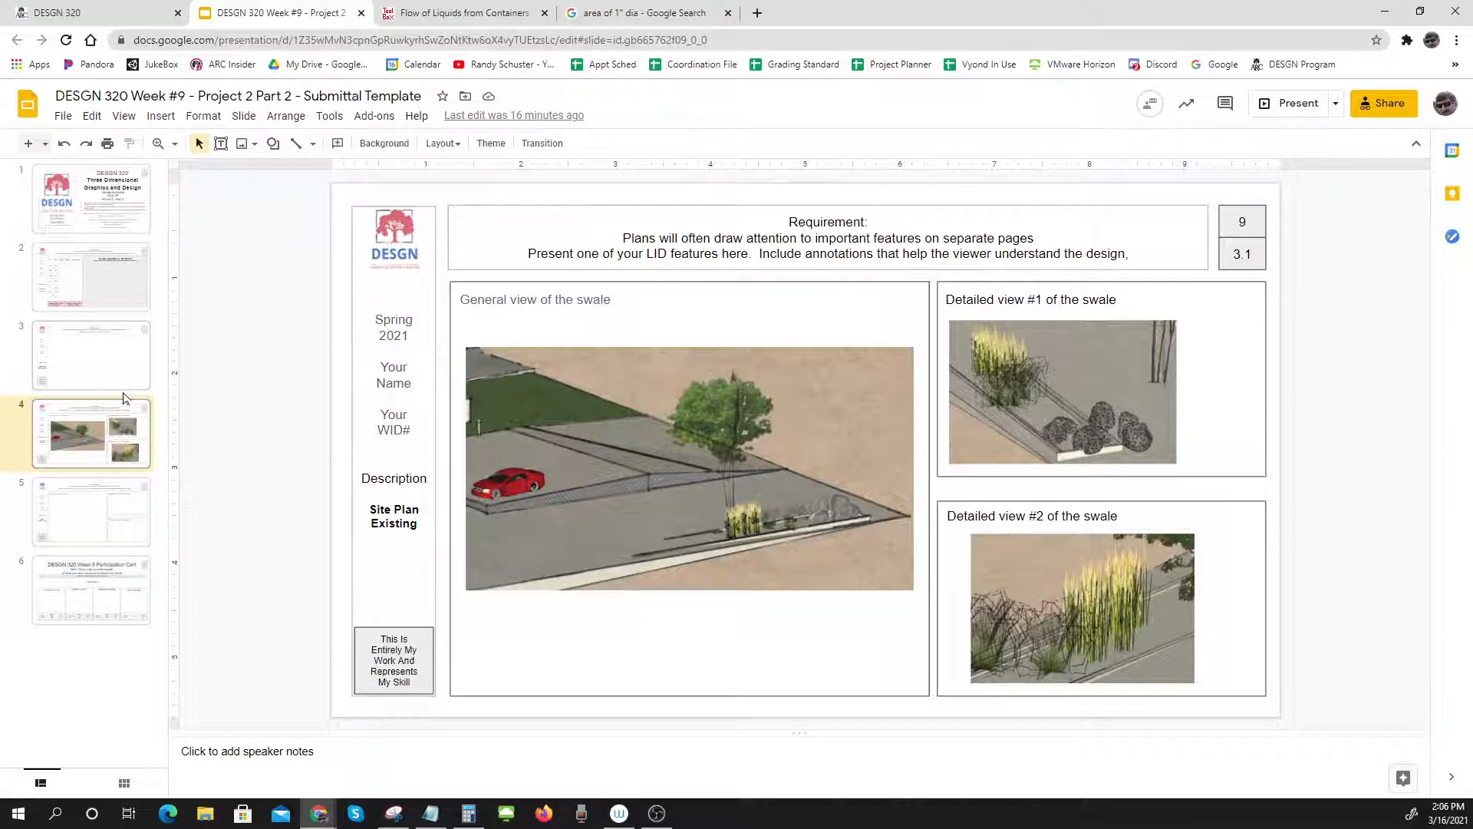
{"action": "right_click", "coordinate": [220, 338]}
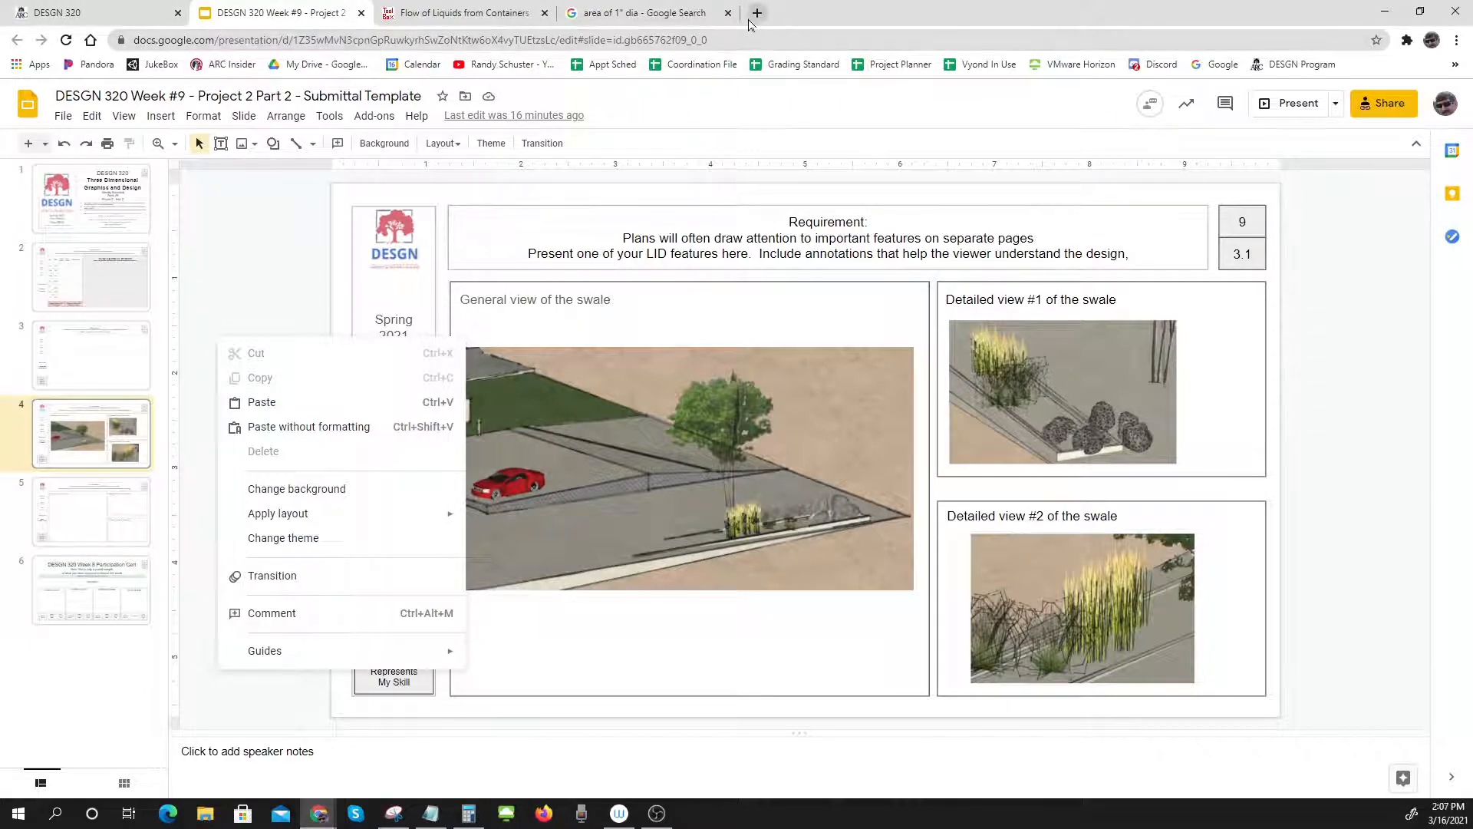
{"action": "left_click", "coordinate": [1458, 13]}
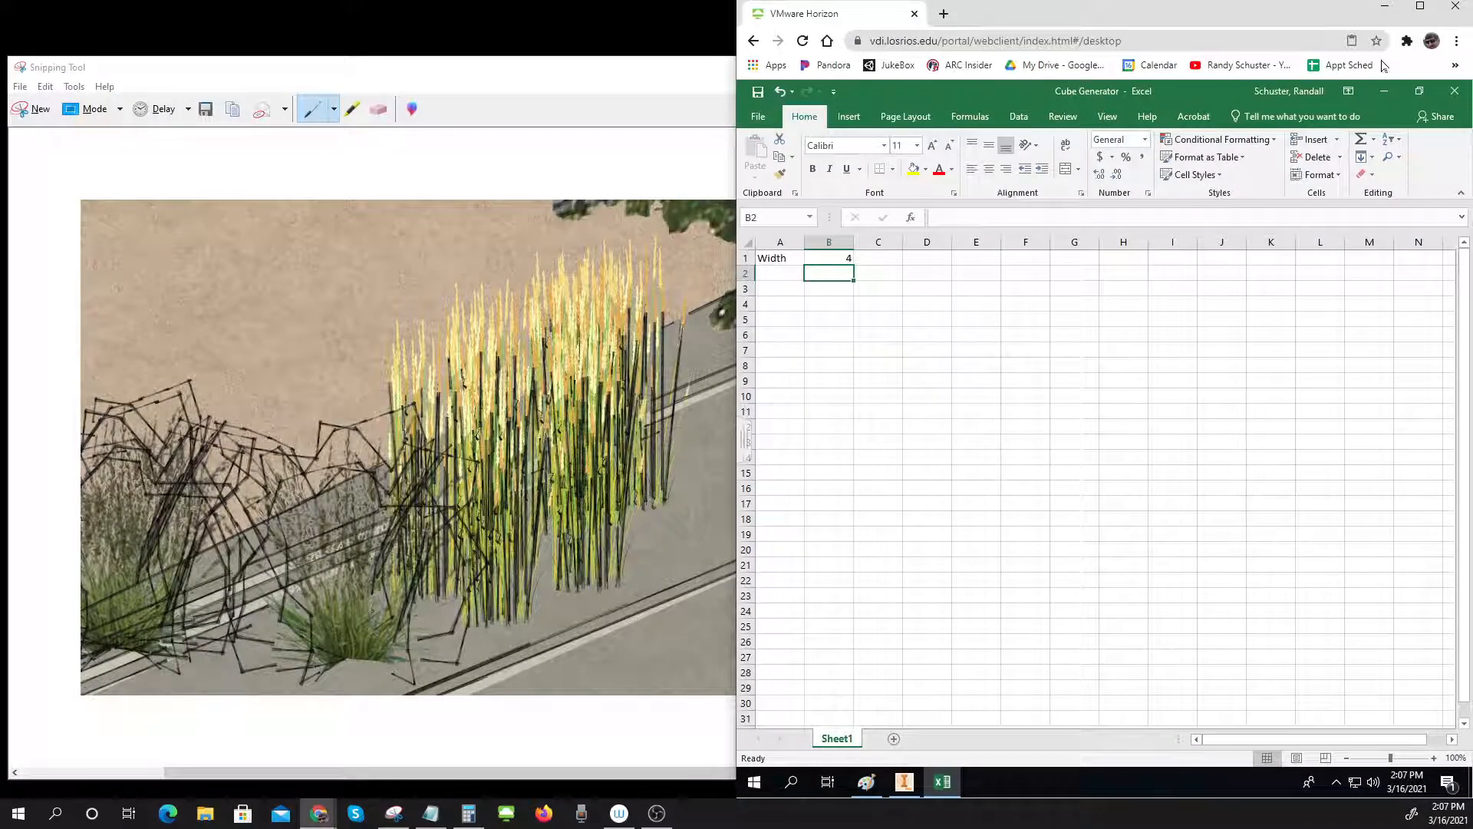
{"action": "left_click", "coordinate": [636, 104]}
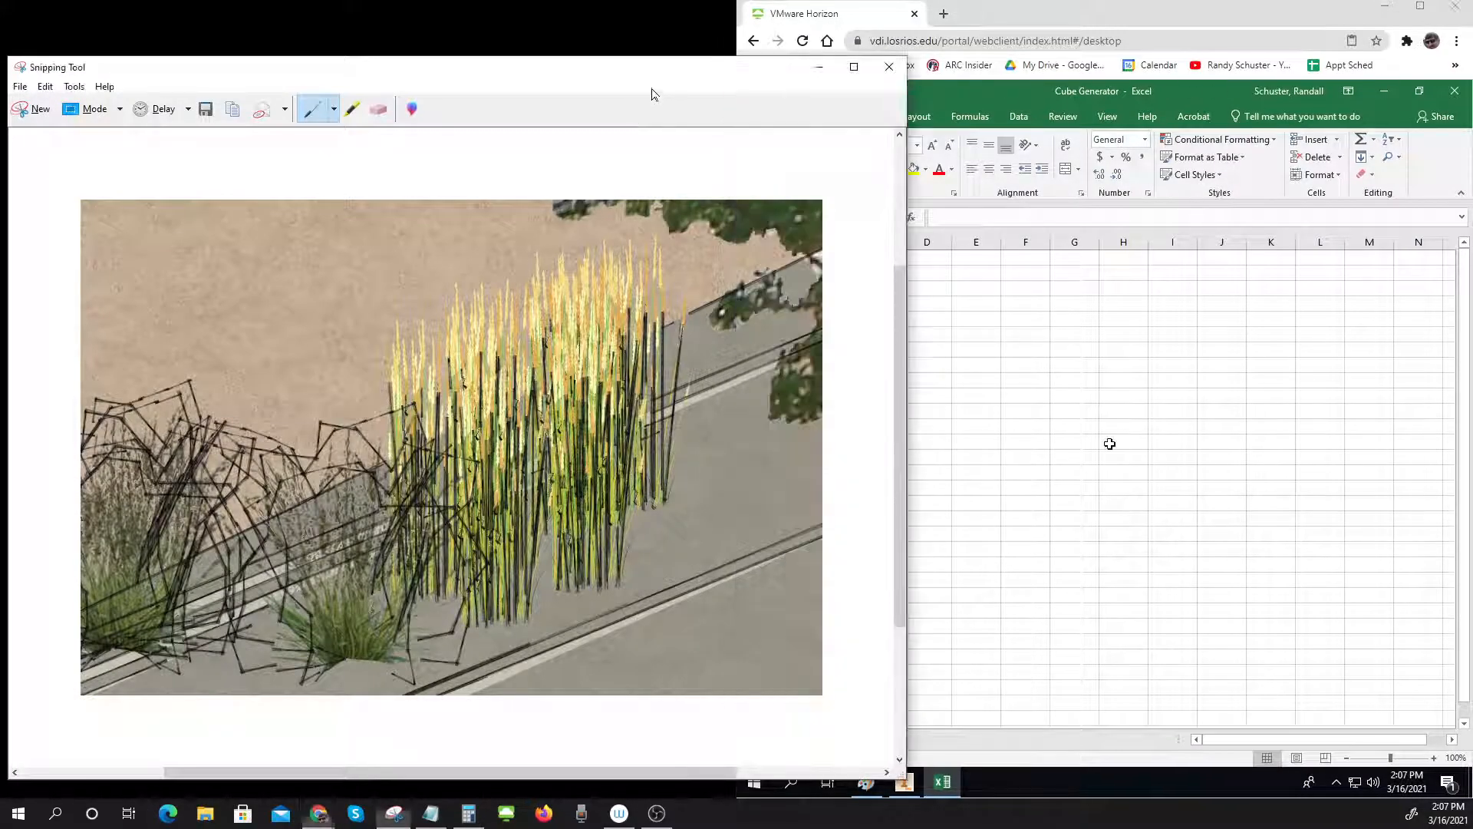
{"action": "left_click", "coordinate": [890, 68]}
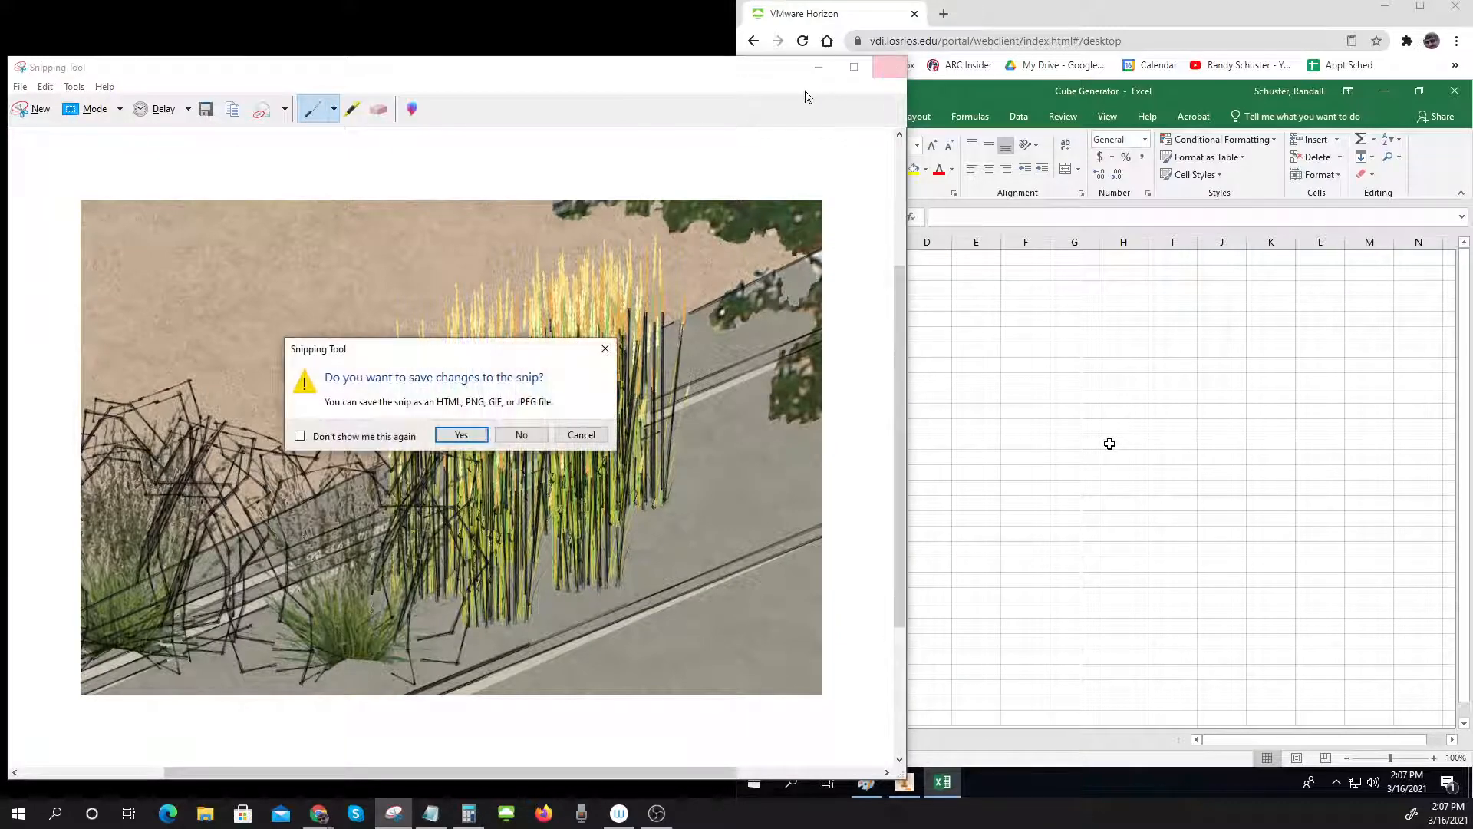
{"action": "left_click", "coordinate": [525, 434]}
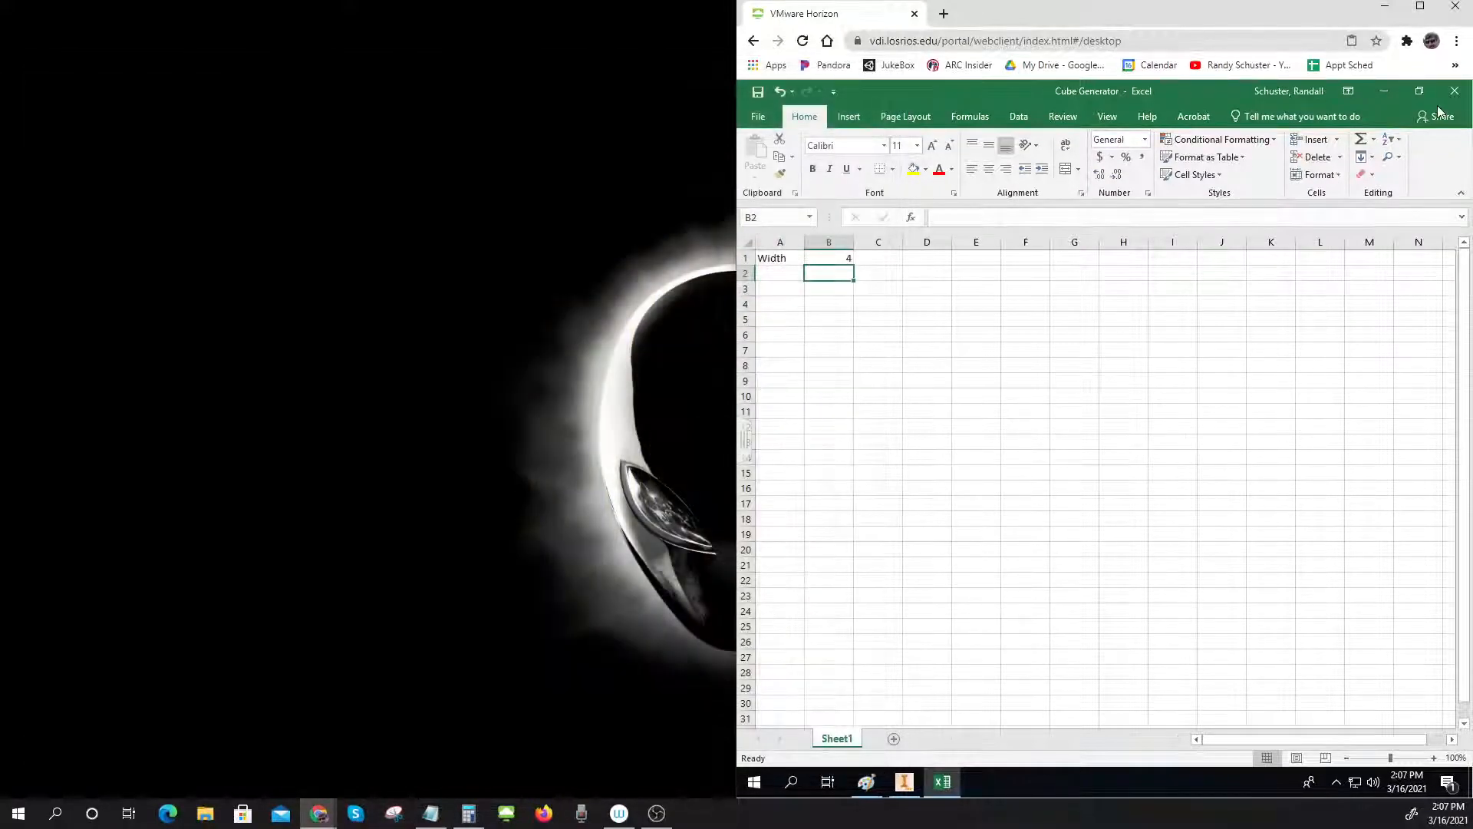
{"action": "left_click", "coordinate": [1421, 7]}
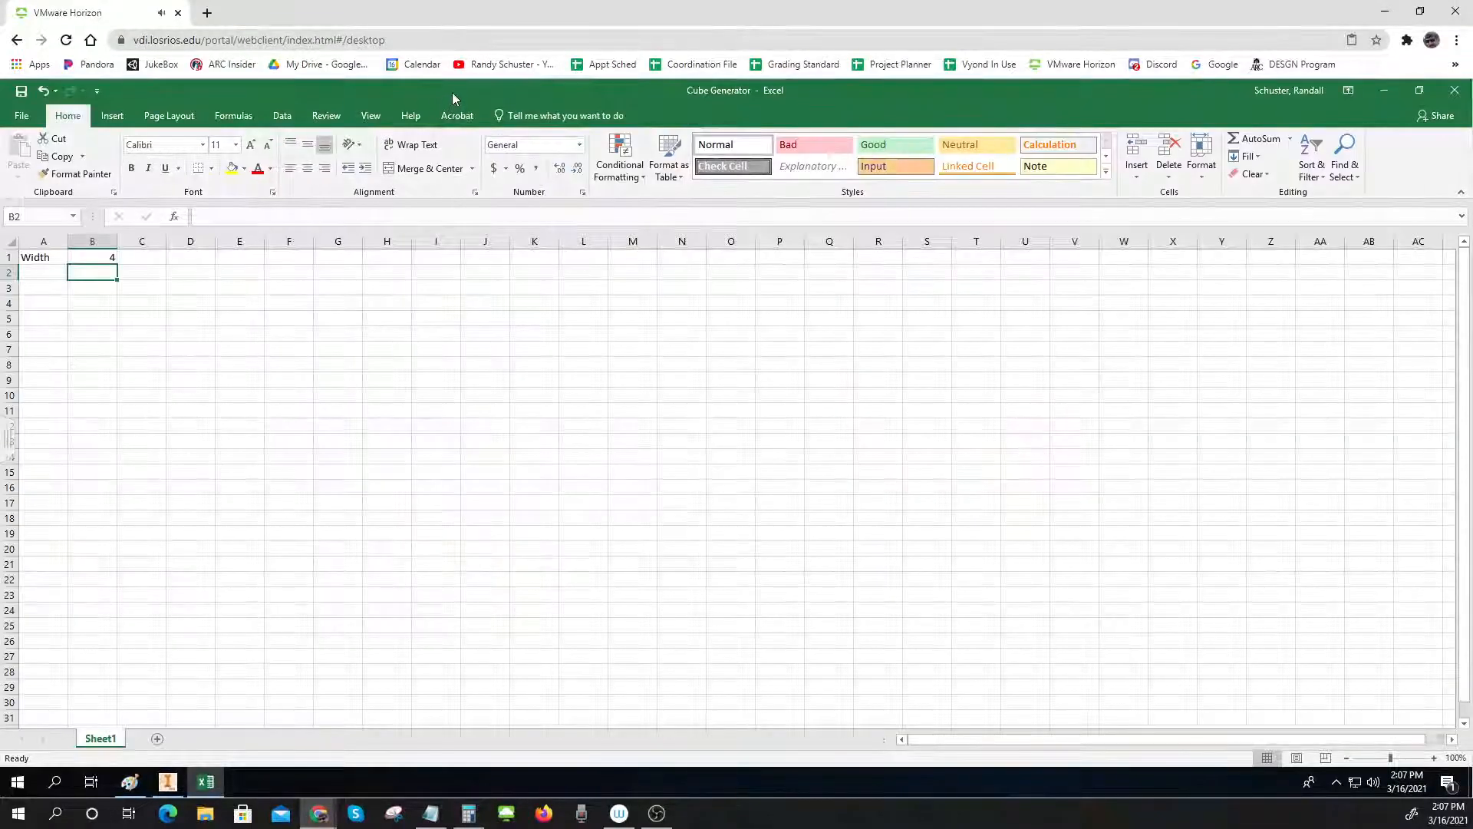
Arrange Inventor and the Cube Generator workbook side by side, and close the parameters table covering the cube
{"action": "left_click", "coordinate": [1418, 90]}
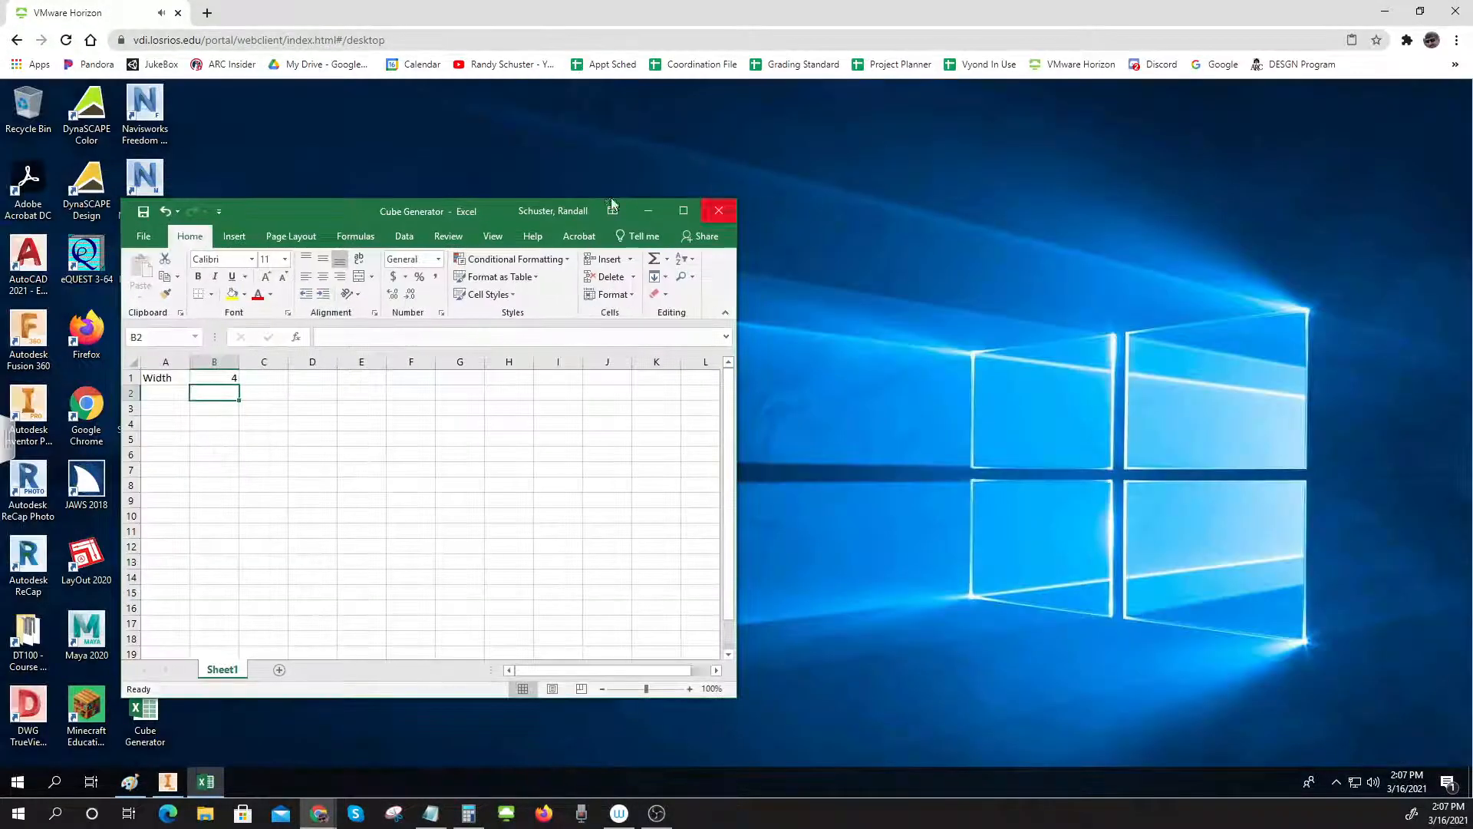
{"action": "left_click_drag", "start_coordinate": [323, 218], "coordinate": [1472, 212]}
{"action": "left_click", "coordinate": [486, 499]}
{"action": "left_click", "coordinate": [166, 779]}
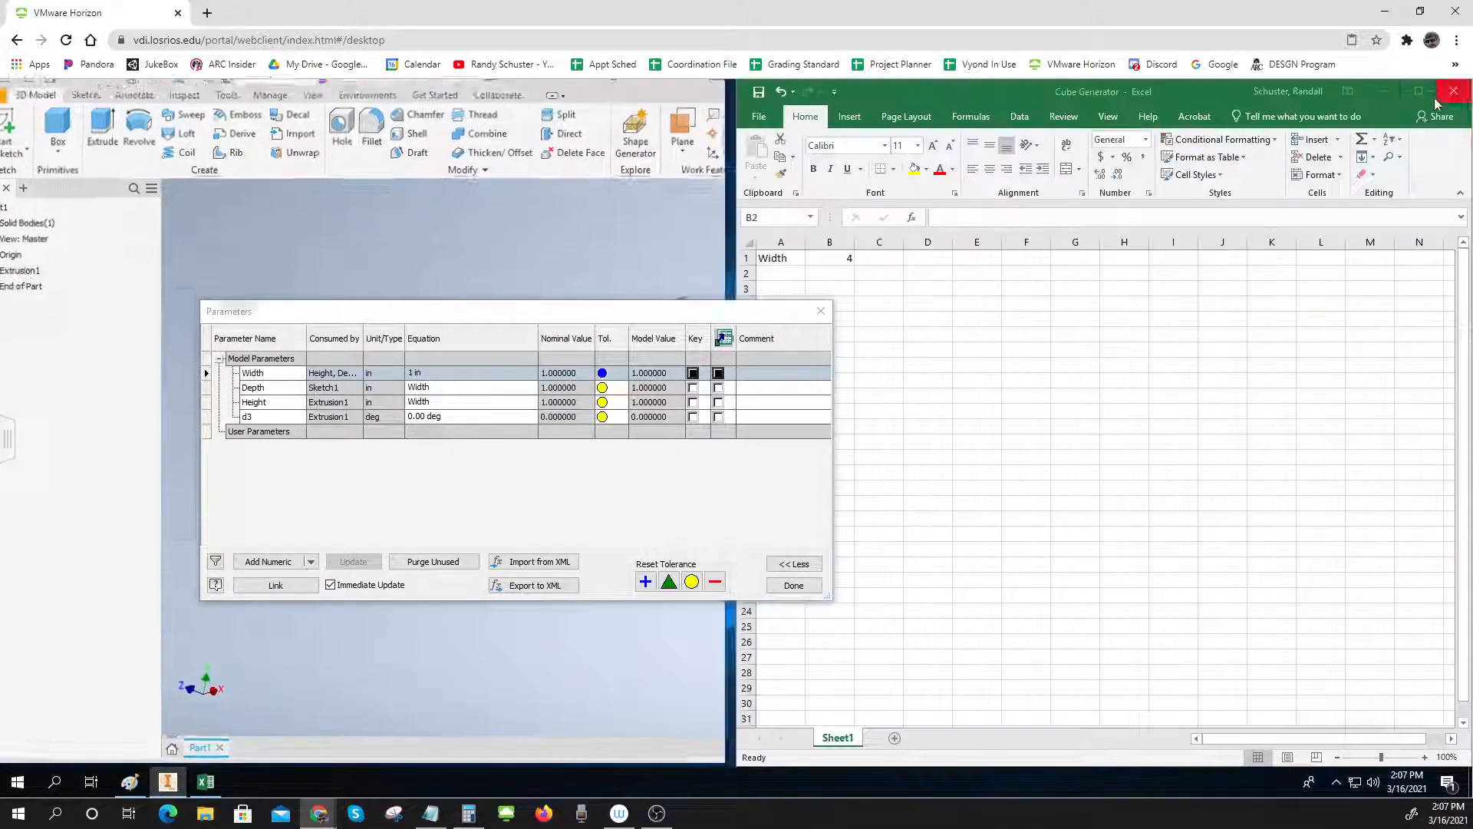
{"action": "left_click", "coordinate": [1443, 87]}
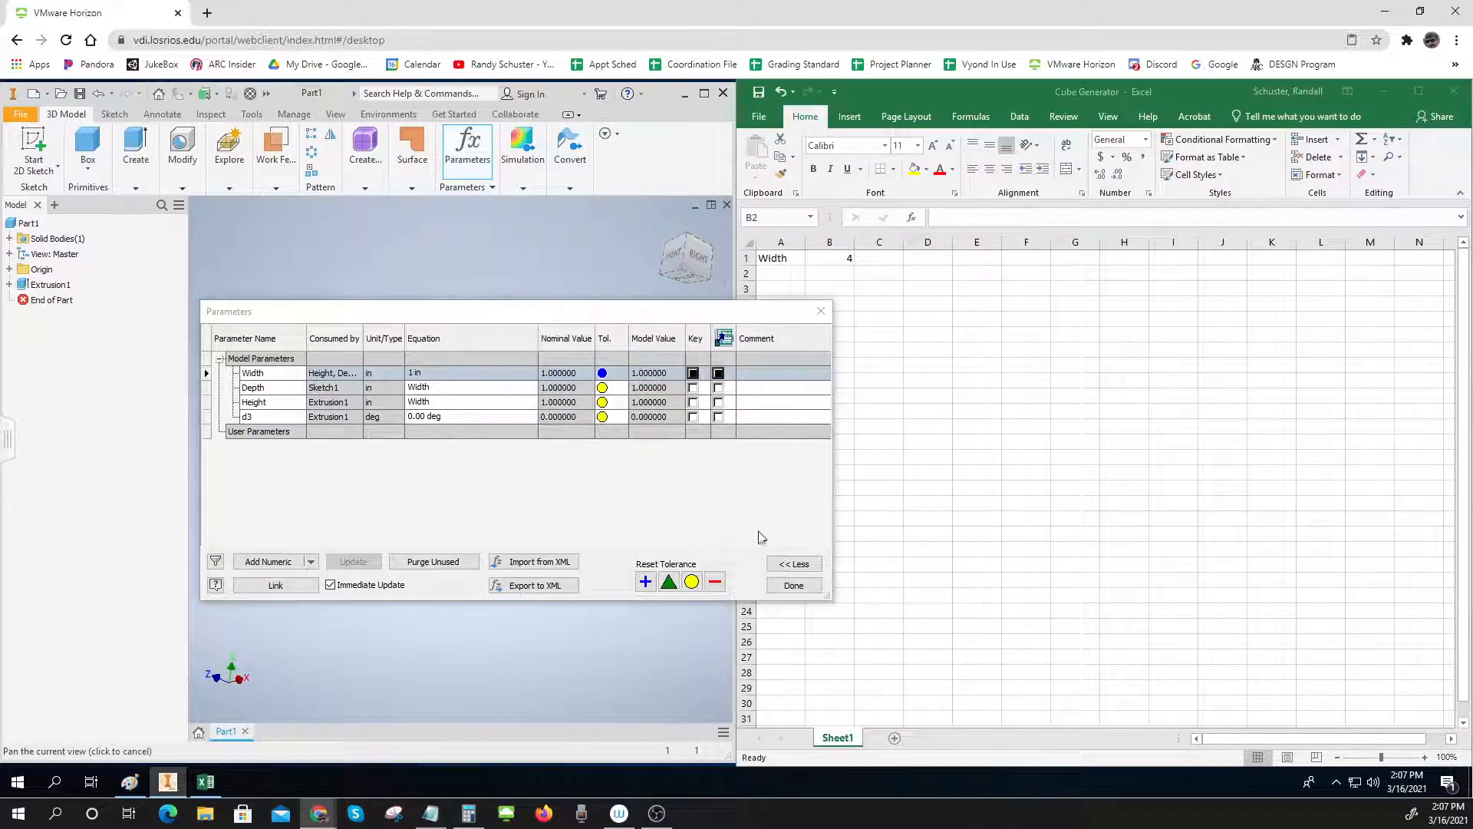
{"action": "left_click", "coordinate": [793, 585]}
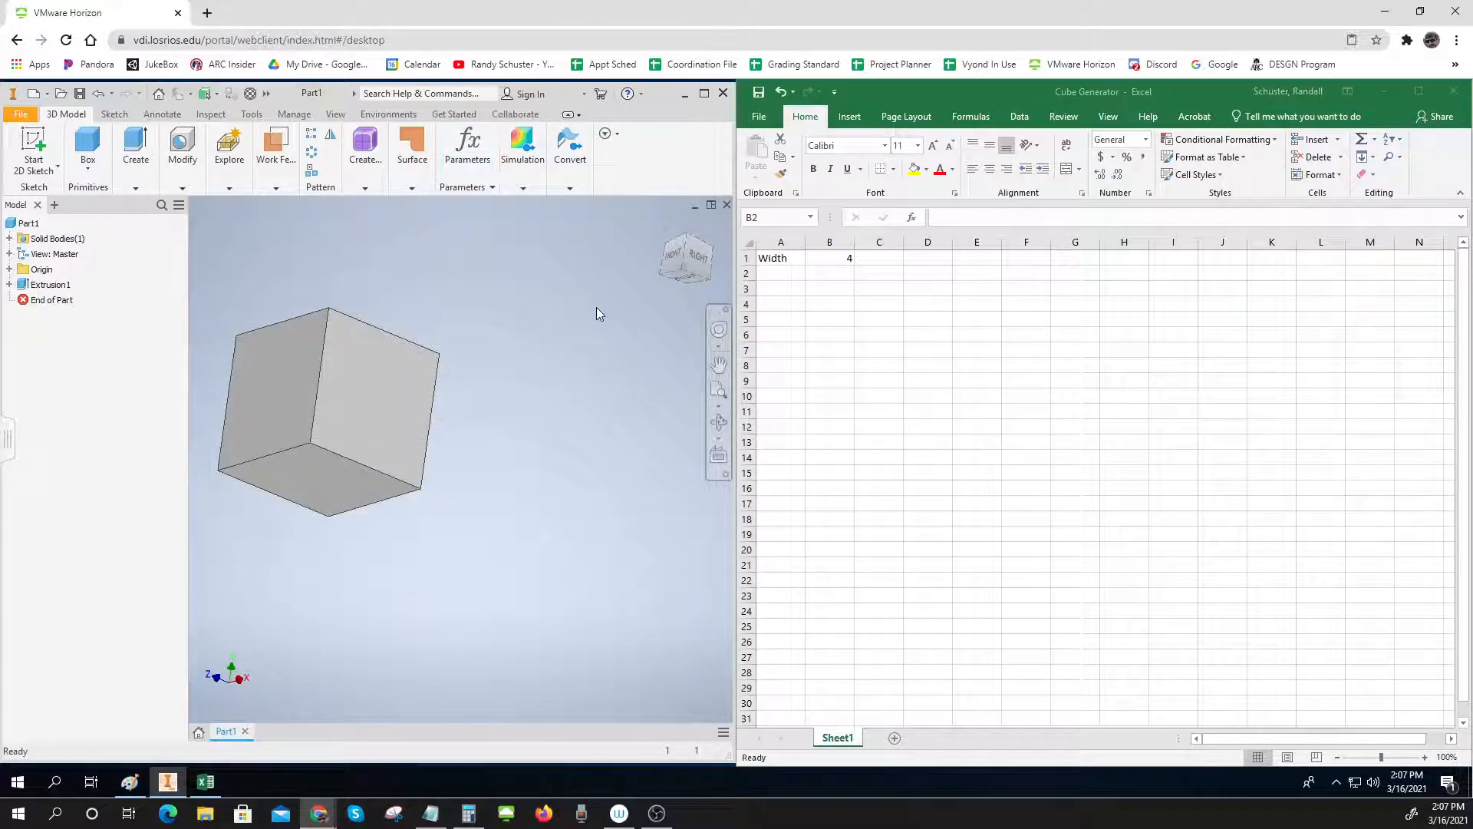
Link the Cube Generator workbook from the Desktop to the part's parameters, starting at cell A1, and accept the resulting notice
{"action": "left_click", "coordinate": [466, 150]}
{"action": "left_click", "coordinate": [275, 585]}
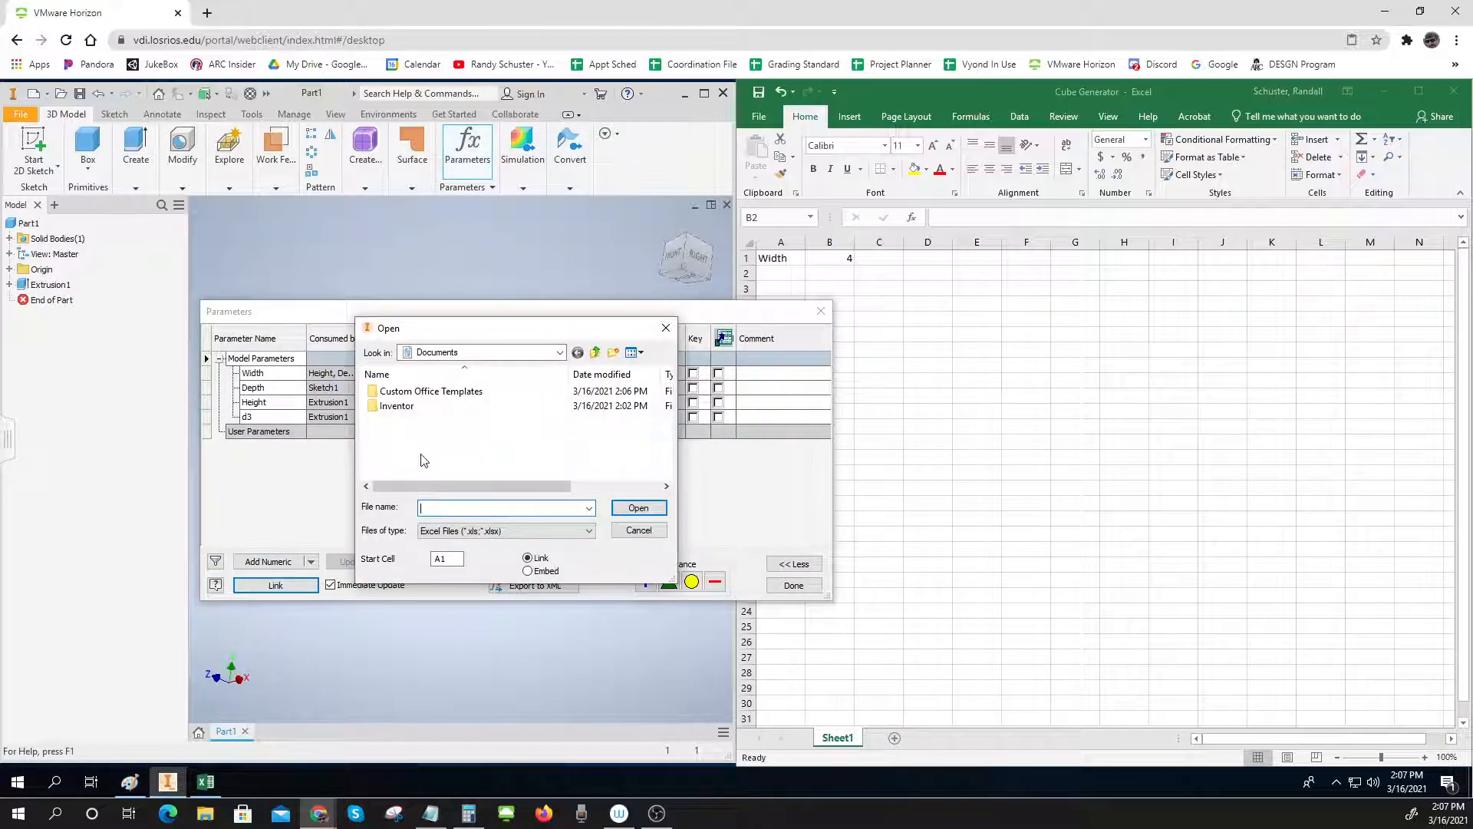
{"action": "left_click", "coordinate": [559, 352]}
{"action": "left_click", "coordinate": [544, 357]}
{"action": "left_click", "coordinate": [561, 353]}
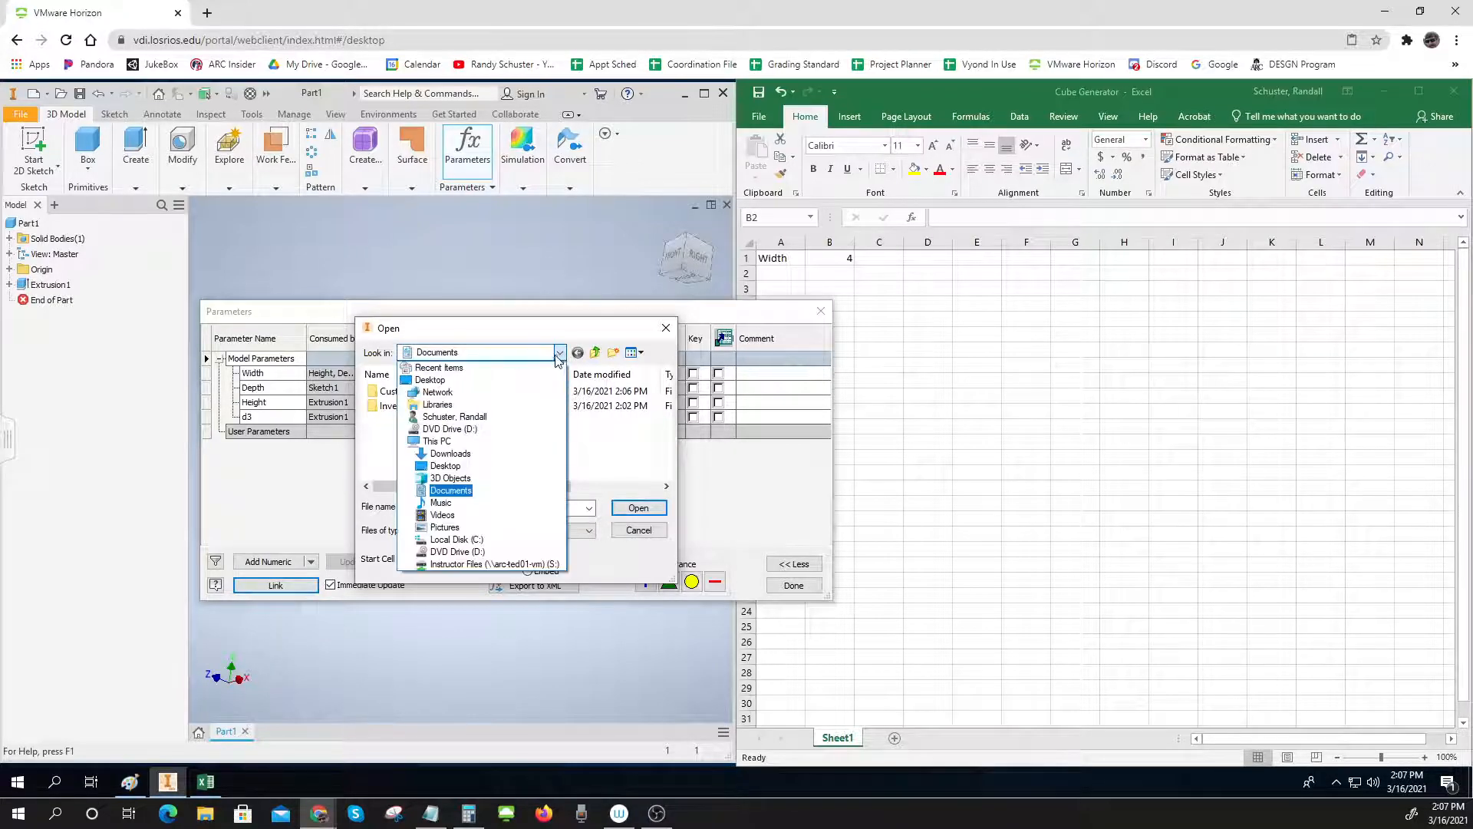
{"action": "left_click", "coordinate": [447, 482]}
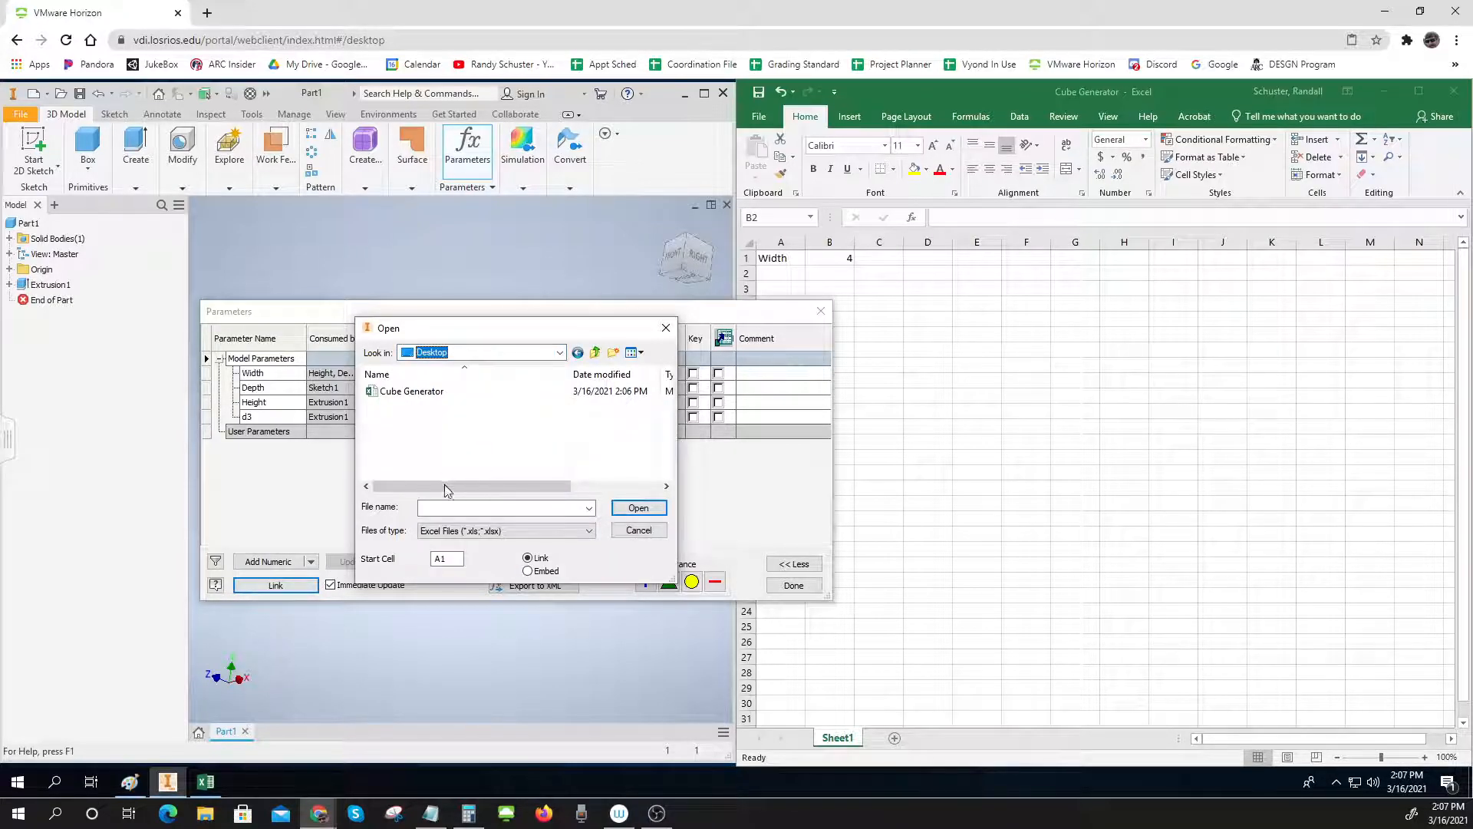
{"action": "left_click", "coordinate": [407, 392]}
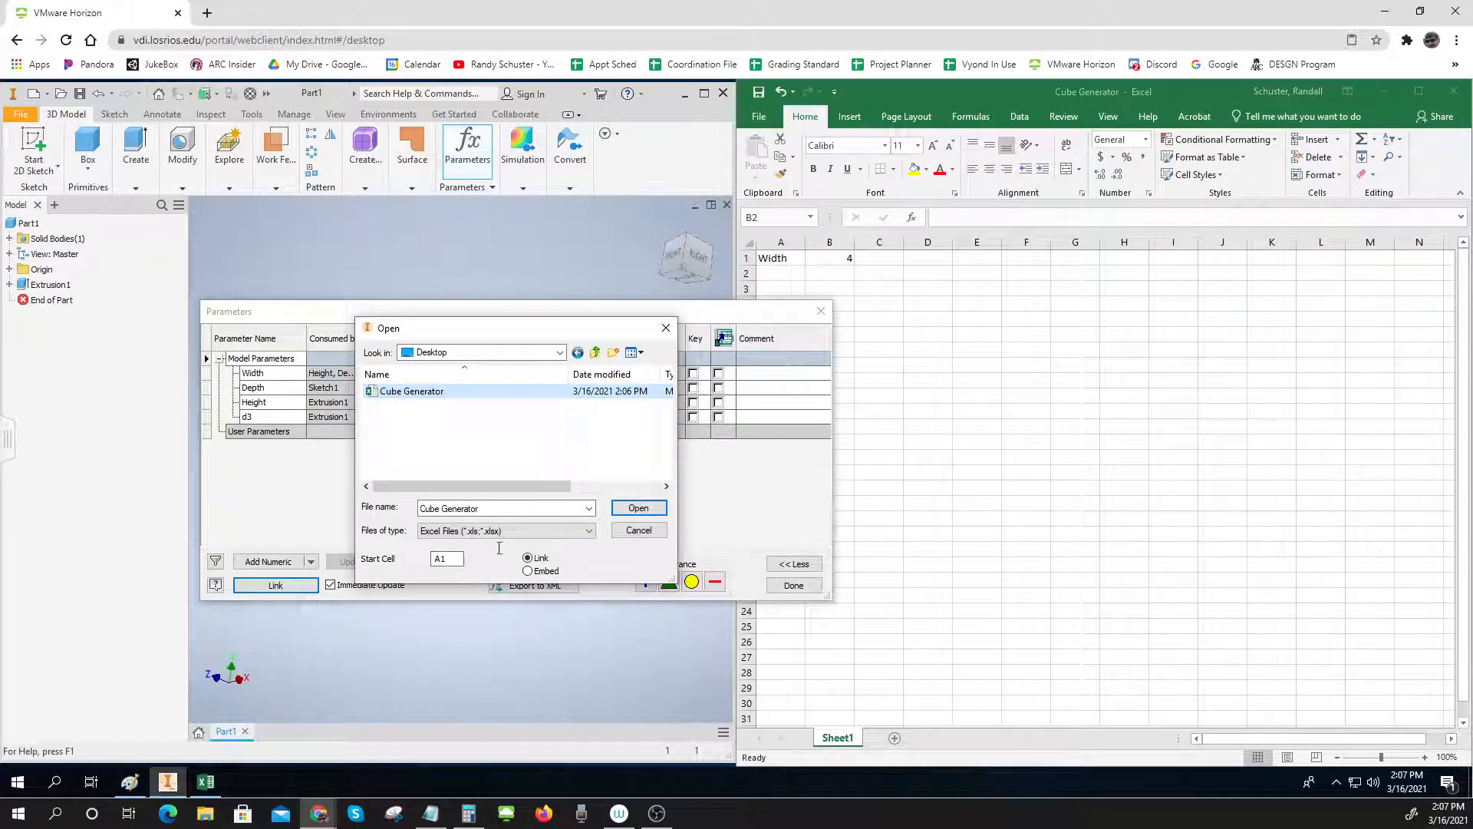
{"action": "left_click", "coordinate": [638, 509]}
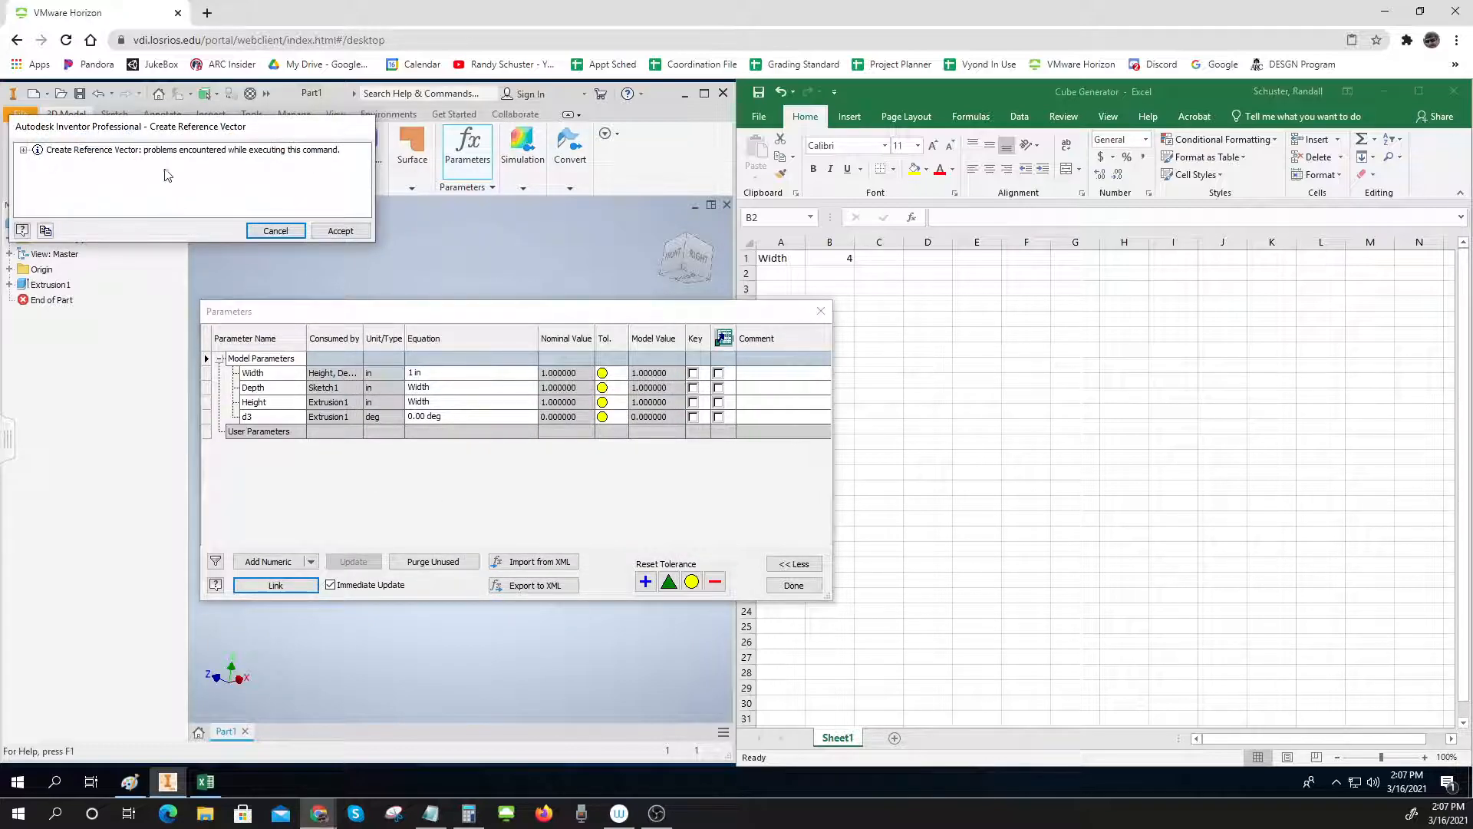
{"action": "left_click", "coordinate": [340, 231]}
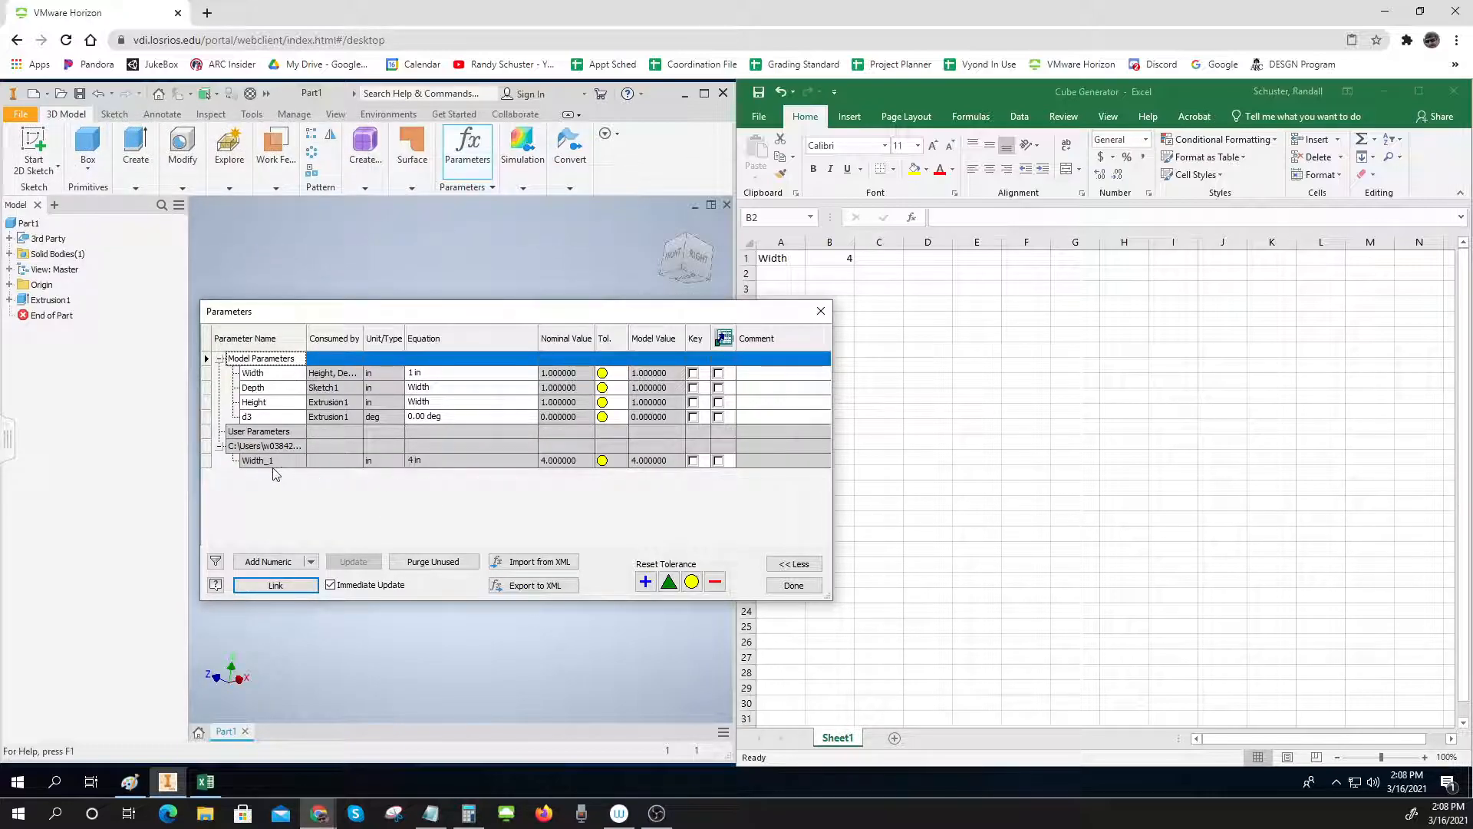
Set the Width parameter's equation to the linked parameter Width_1 and close the parameters table
{"action": "left_click", "coordinate": [429, 375]}
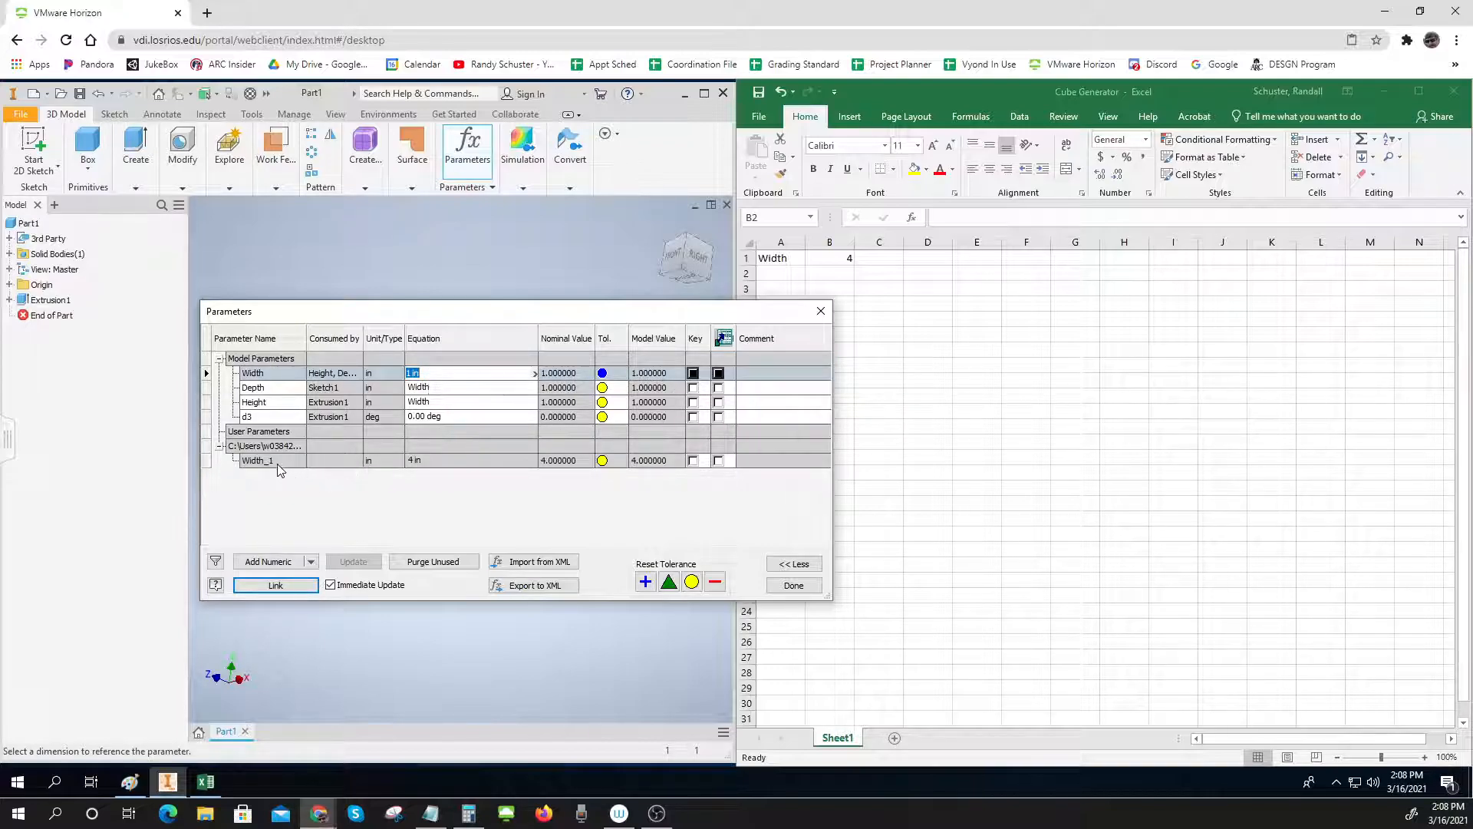
{"action": "left_click", "coordinate": [535, 373]}
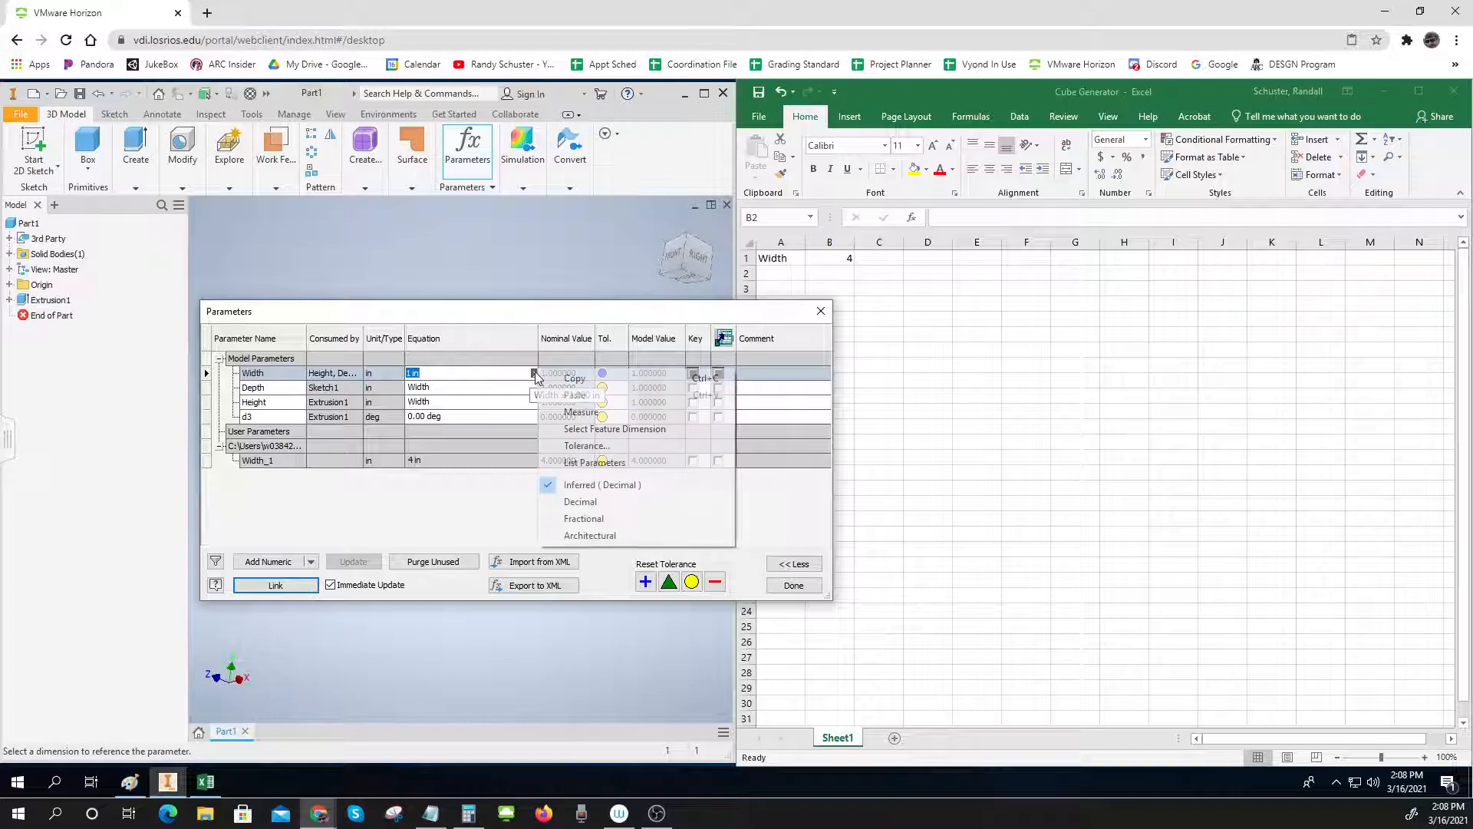
{"action": "left_click", "coordinate": [595, 462]}
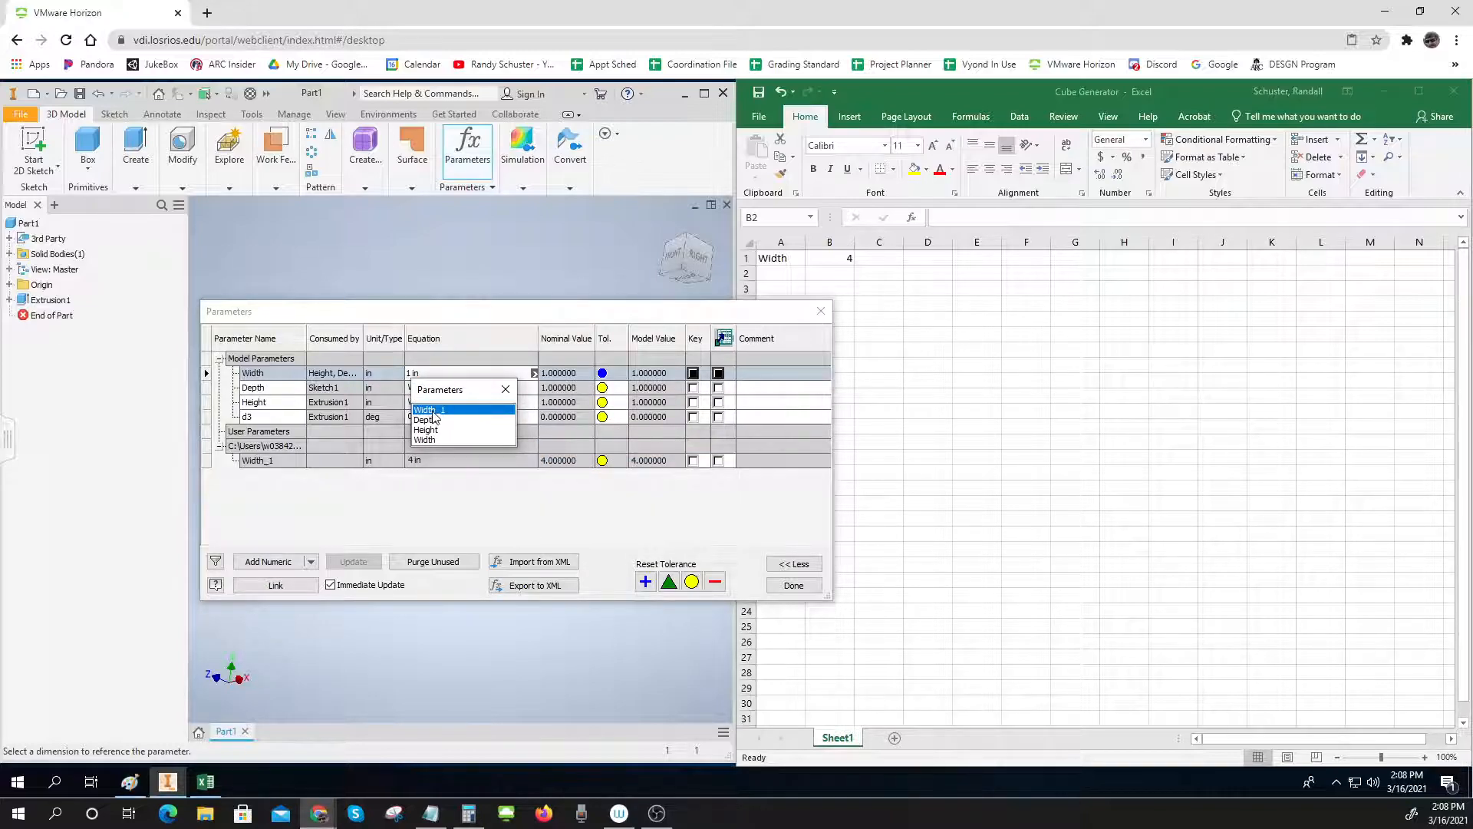
{"action": "double_click", "coordinate": [484, 410]}
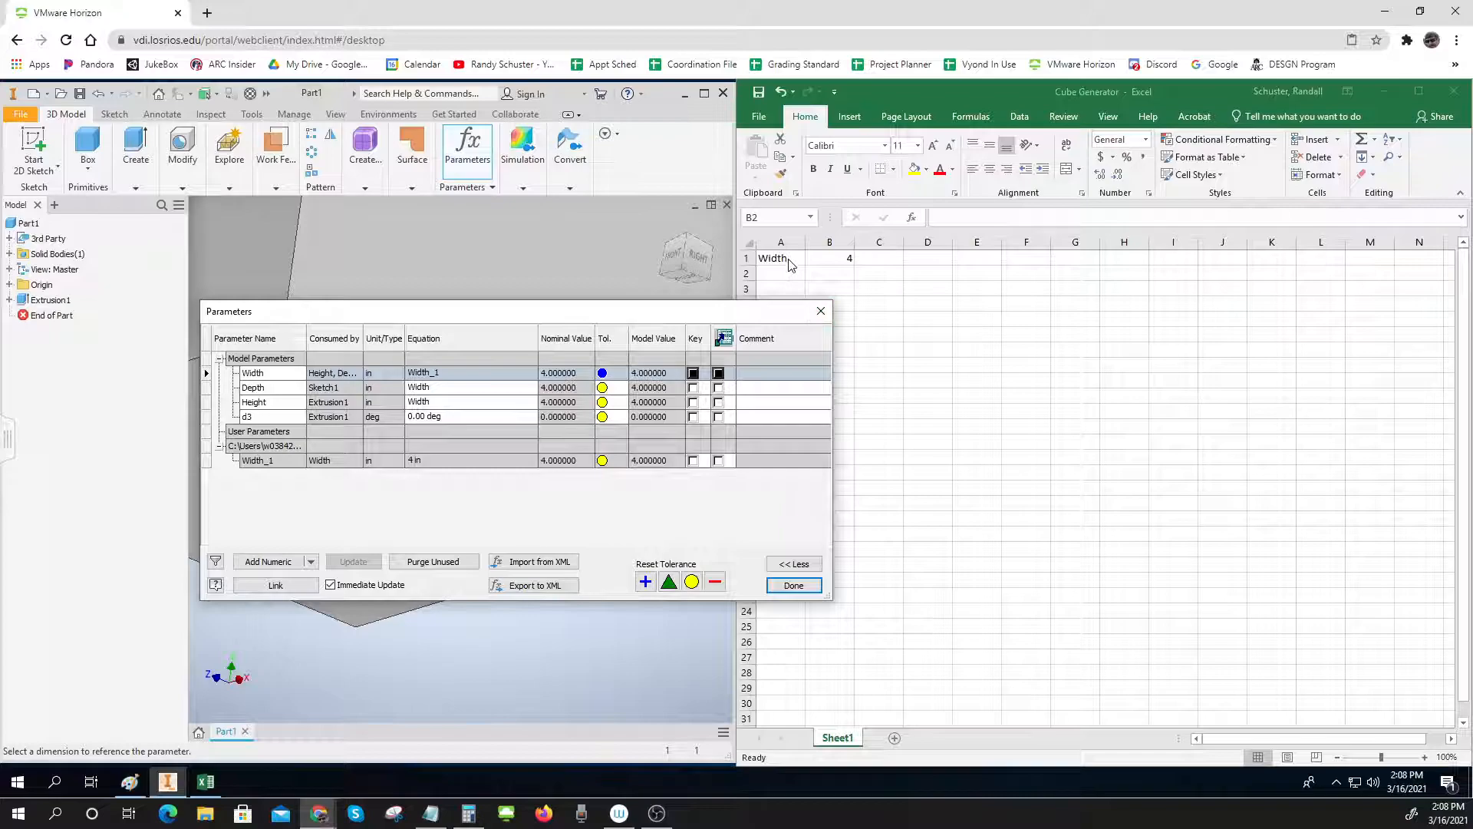
{"action": "key", "text": "ctrl"}
{"action": "key", "text": "ctrl"}
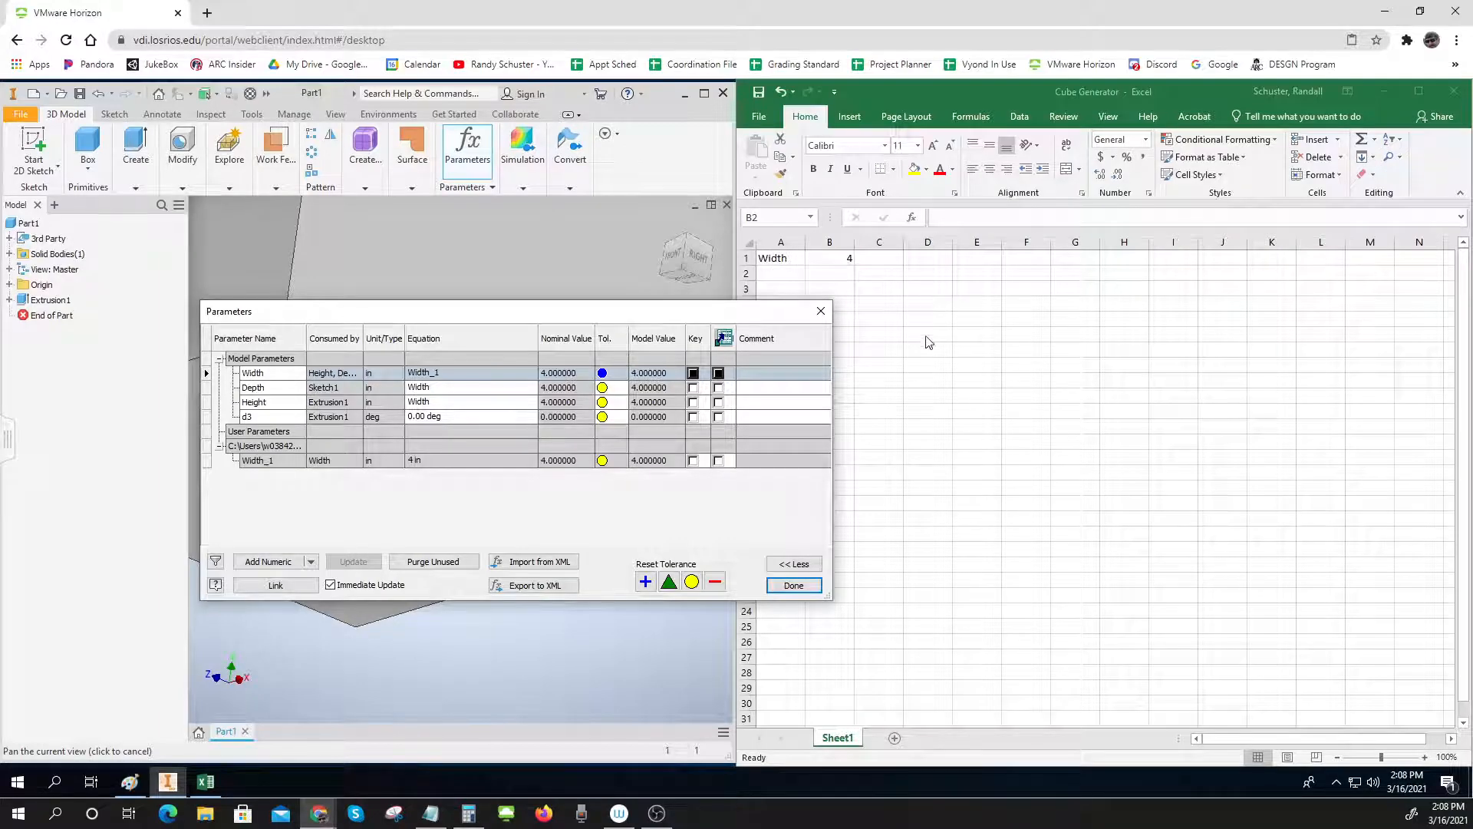
{"action": "left_click", "coordinate": [793, 585]}
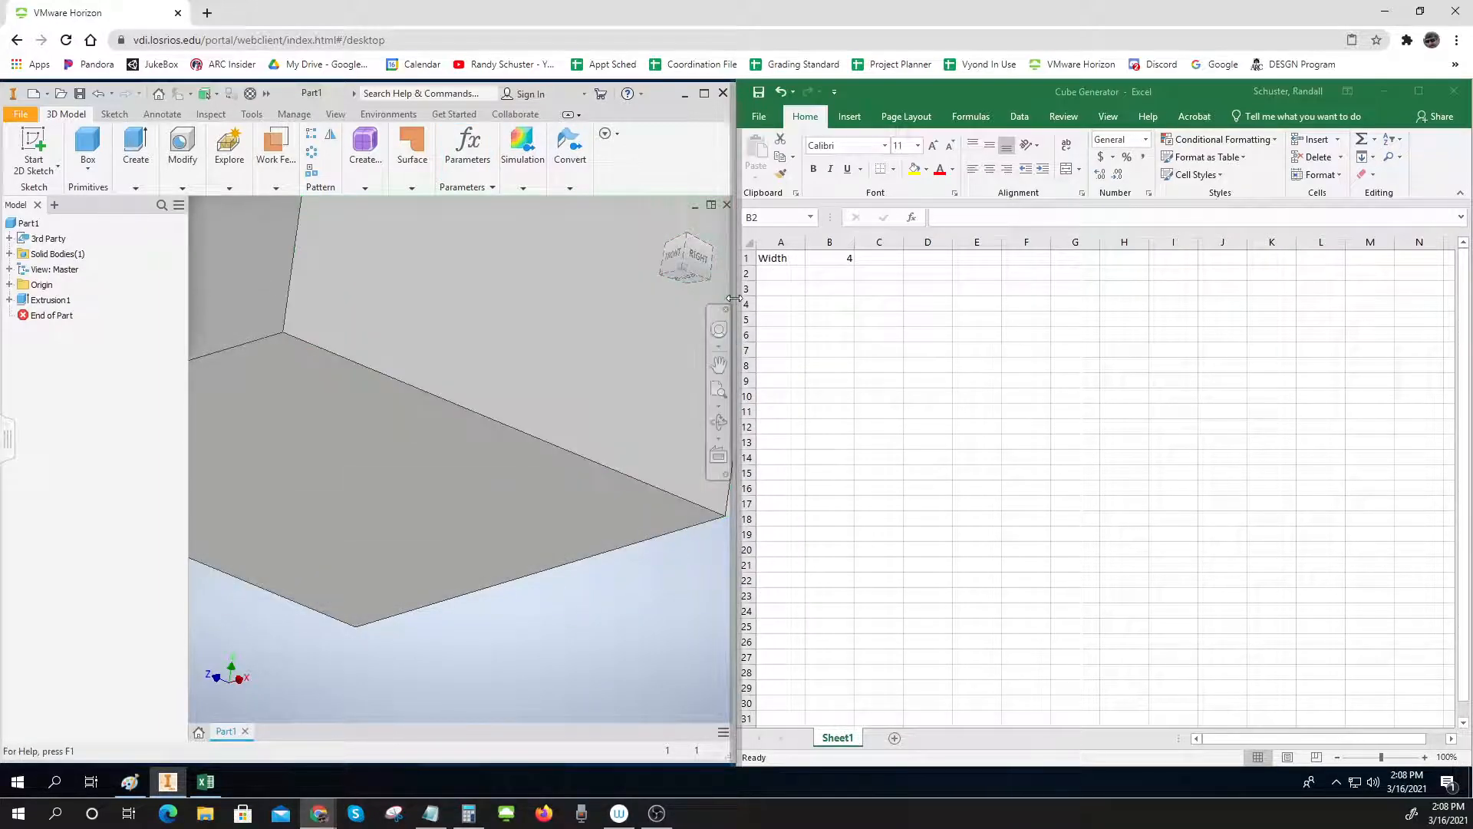
Widen the Inventor window and narrow the Excel window to give the model more room
{"action": "left_click_drag", "start_coordinate": [735, 310], "coordinate": [1052, 302]}
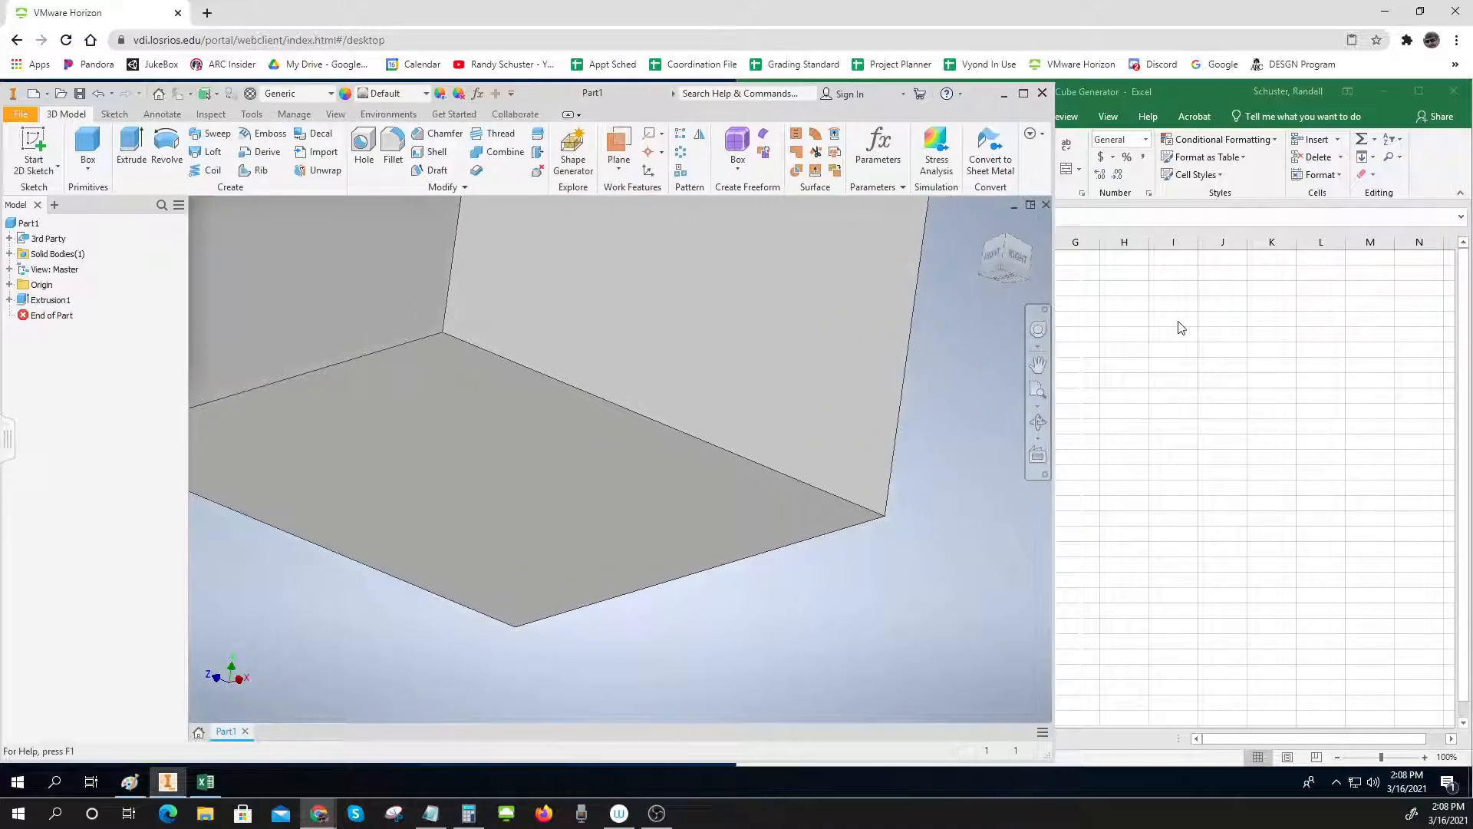
{"action": "left_click", "coordinate": [1177, 325]}
{"action": "left_click_drag", "start_coordinate": [734, 301], "coordinate": [1141, 300]}
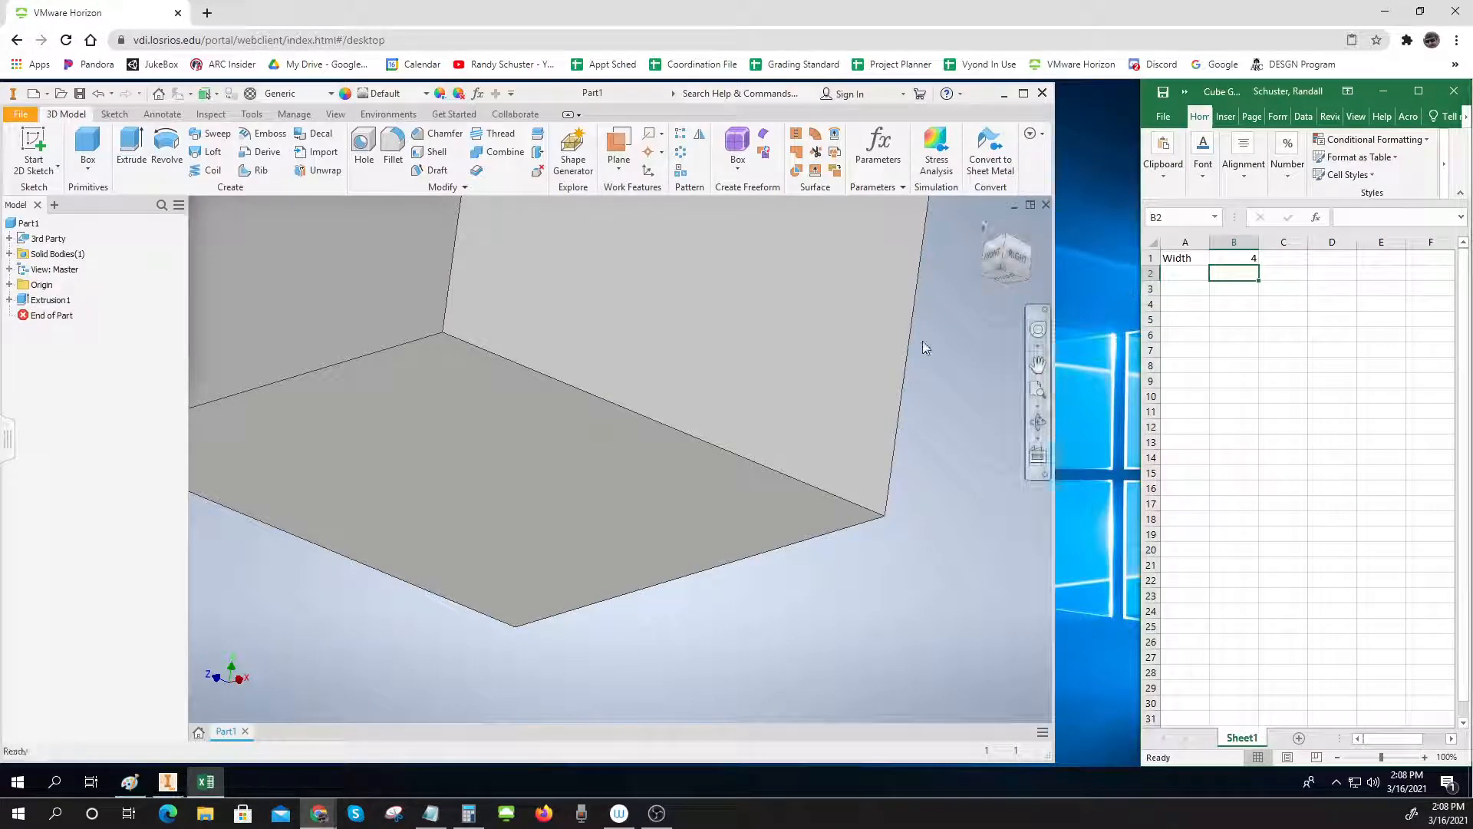
Show the whole cube in an isometric view from above and extend the Inventor window almost to the workbook's edge
{"action": "left_click", "coordinate": [905, 356]}
{"action": "scroll", "coordinate": [905, 356], "scroll_direction": "down", "scroll_amount": 3}
{"action": "scroll", "coordinate": [906, 356], "scroll_direction": "up", "scroll_amount": 5}
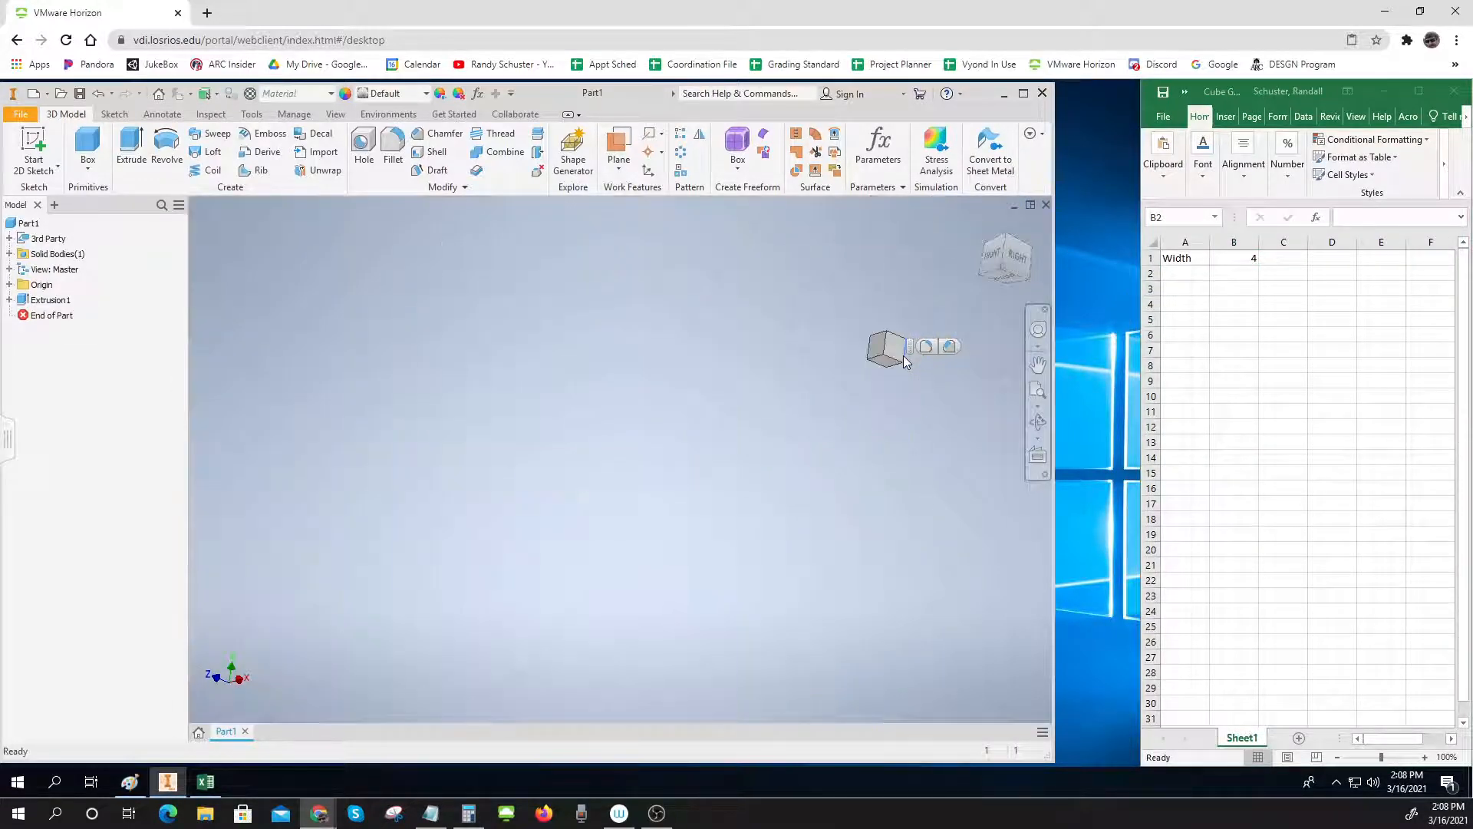
{"action": "scroll", "coordinate": [888, 353], "scroll_direction": "down", "scroll_amount": 3}
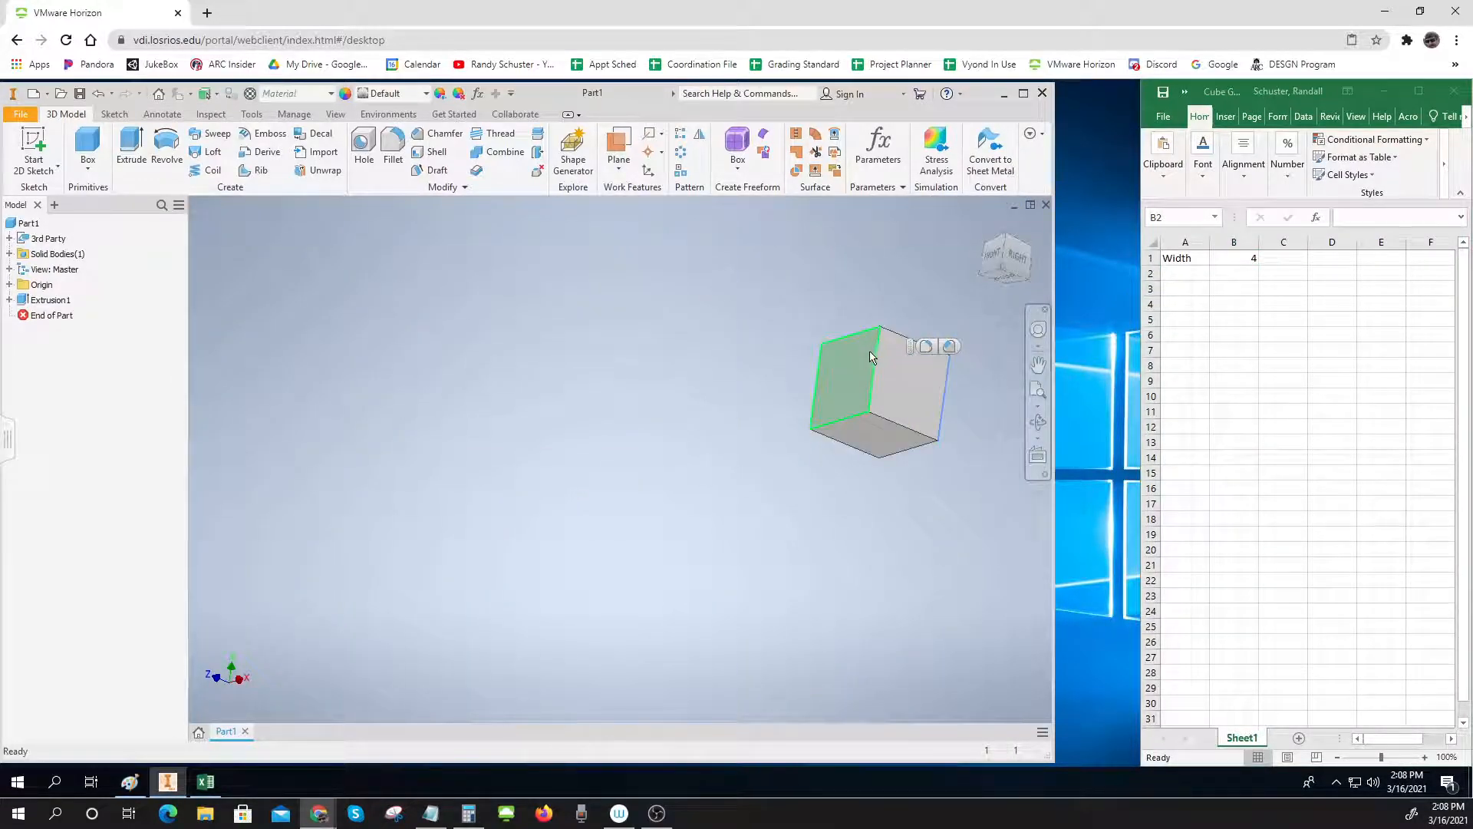
{"action": "middle_click_drag", "start_coordinate": [869, 356], "coordinate": [657, 394], "text": "shift"}
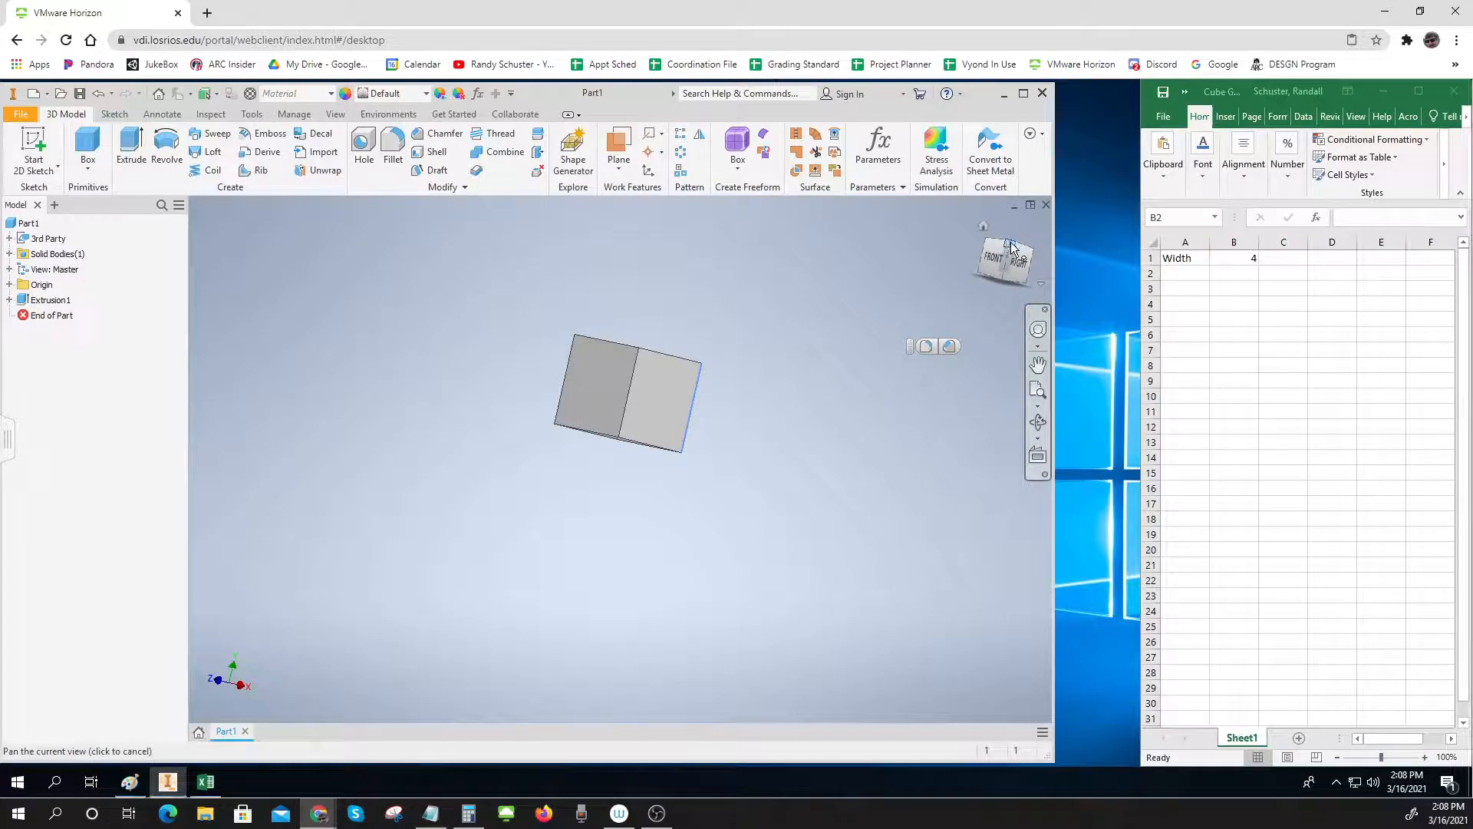
{"action": "left_click", "coordinate": [1002, 265]}
{"action": "scroll", "coordinate": [821, 370], "scroll_direction": "down", "scroll_amount": 5}
{"action": "scroll", "coordinate": [820, 371], "scroll_direction": "up", "scroll_amount": 5}
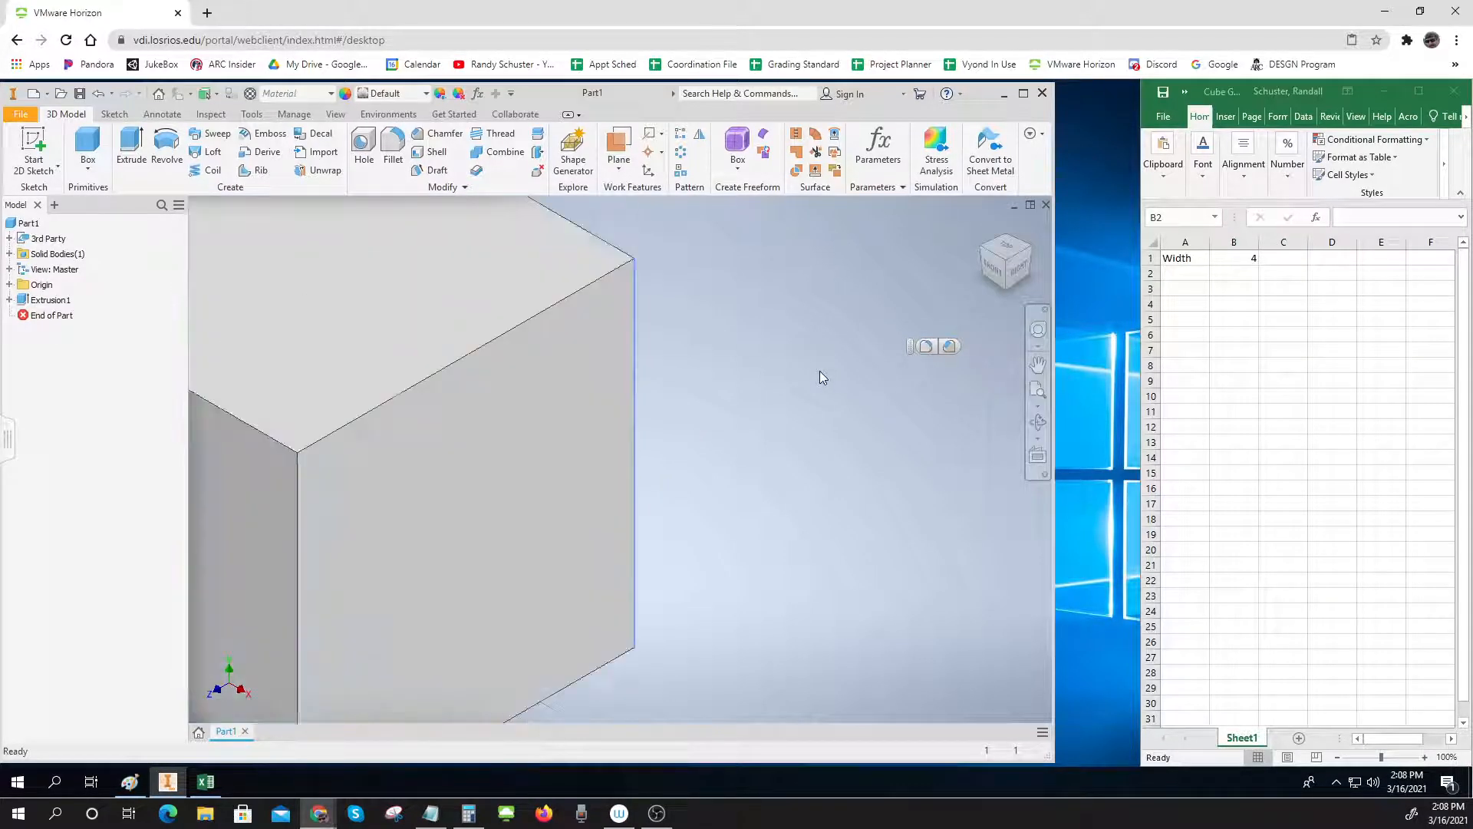
{"action": "scroll", "coordinate": [819, 371], "scroll_direction": "up", "scroll_amount": 5}
{"action": "scroll", "coordinate": [819, 378], "scroll_direction": "down", "scroll_amount": 2}
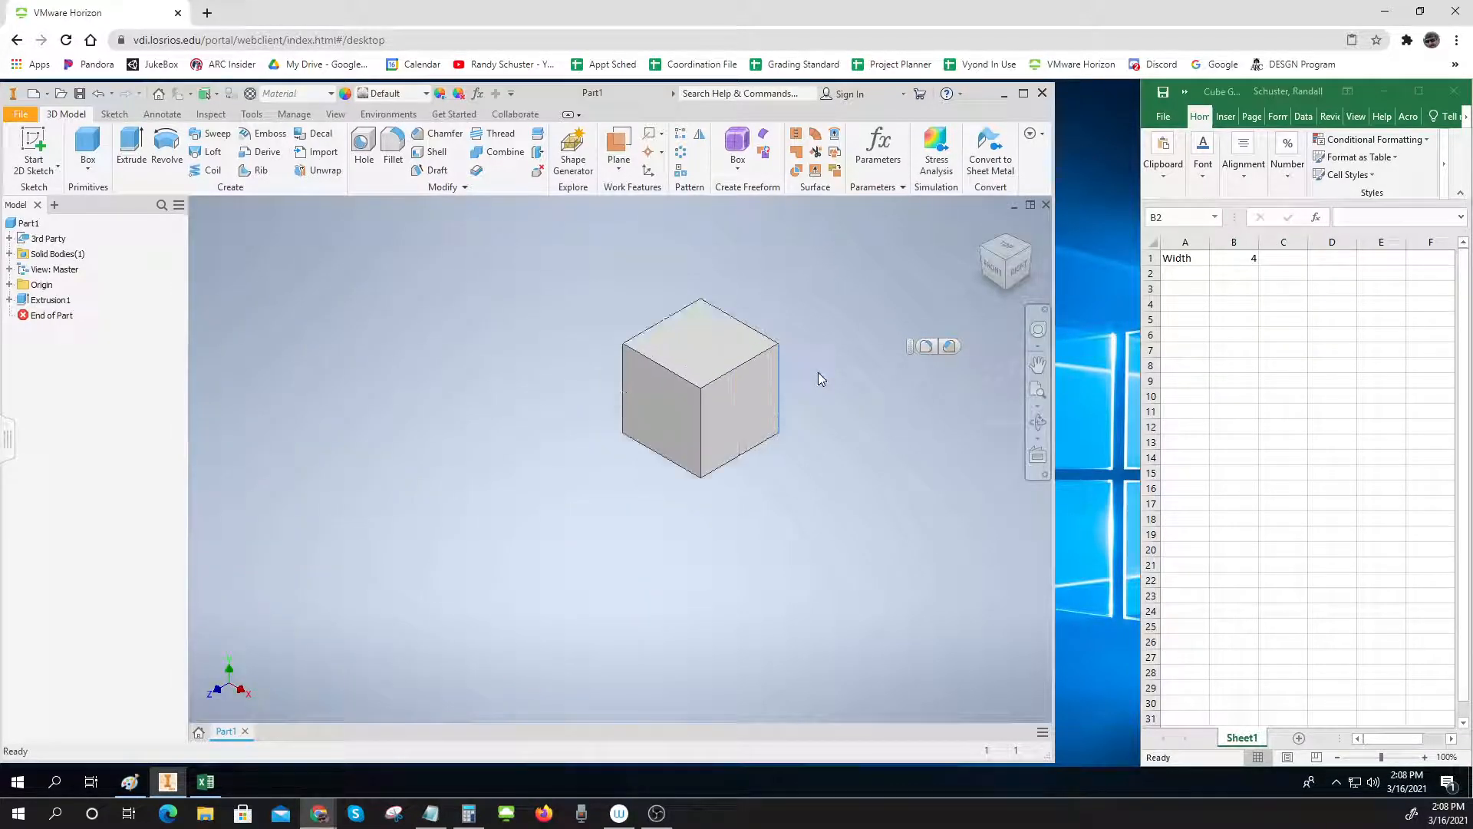
{"action": "middle_click_drag", "start_coordinate": [818, 371], "coordinate": [853, 346], "text": "shift"}
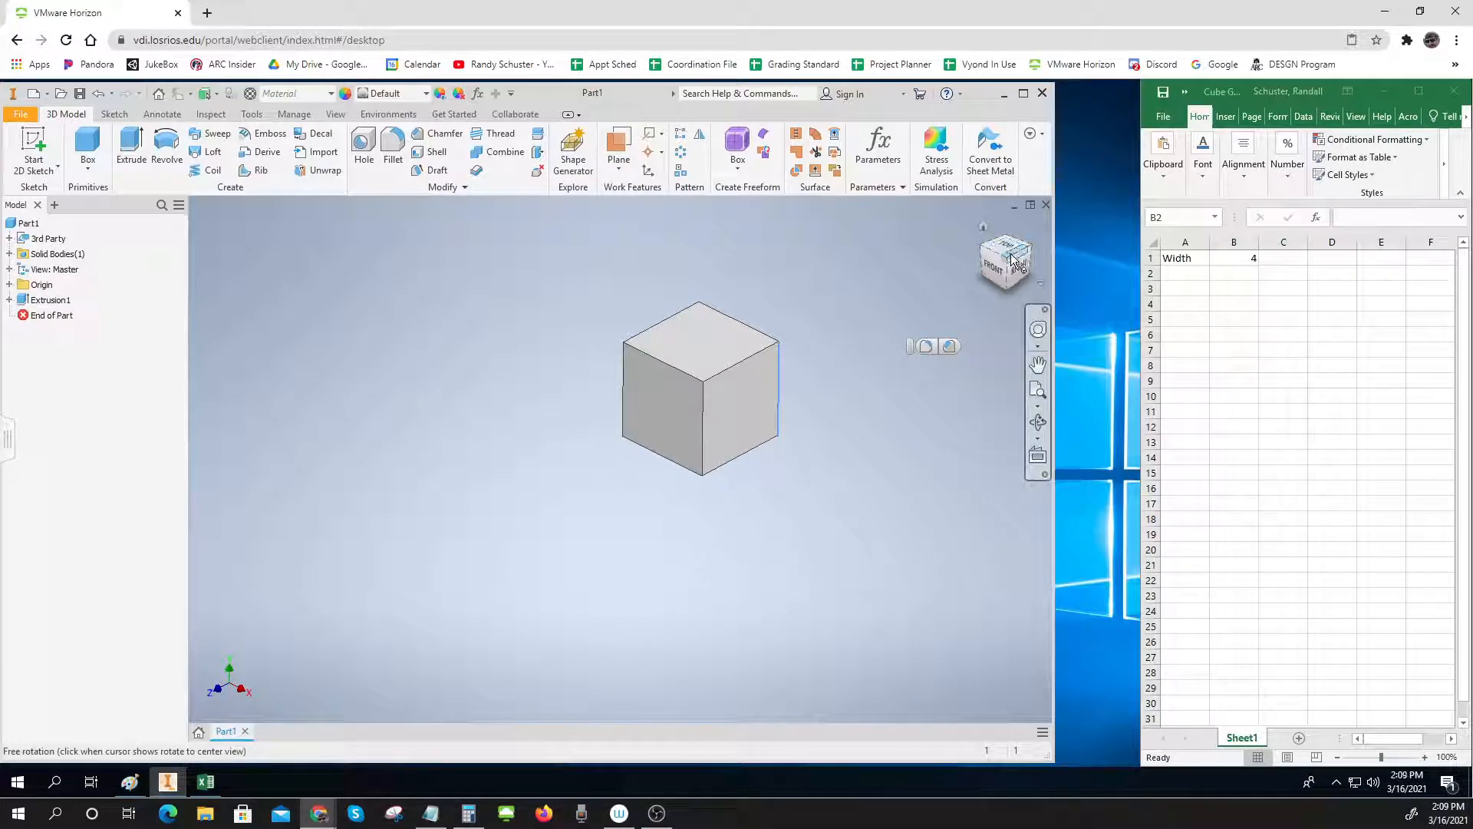
{"action": "scroll", "coordinate": [857, 376], "scroll_direction": "down", "scroll_amount": 1}
{"action": "scroll", "coordinate": [844, 379], "scroll_direction": "down", "scroll_amount": 6}
{"action": "scroll", "coordinate": [827, 398], "scroll_direction": "up", "scroll_amount": 6}
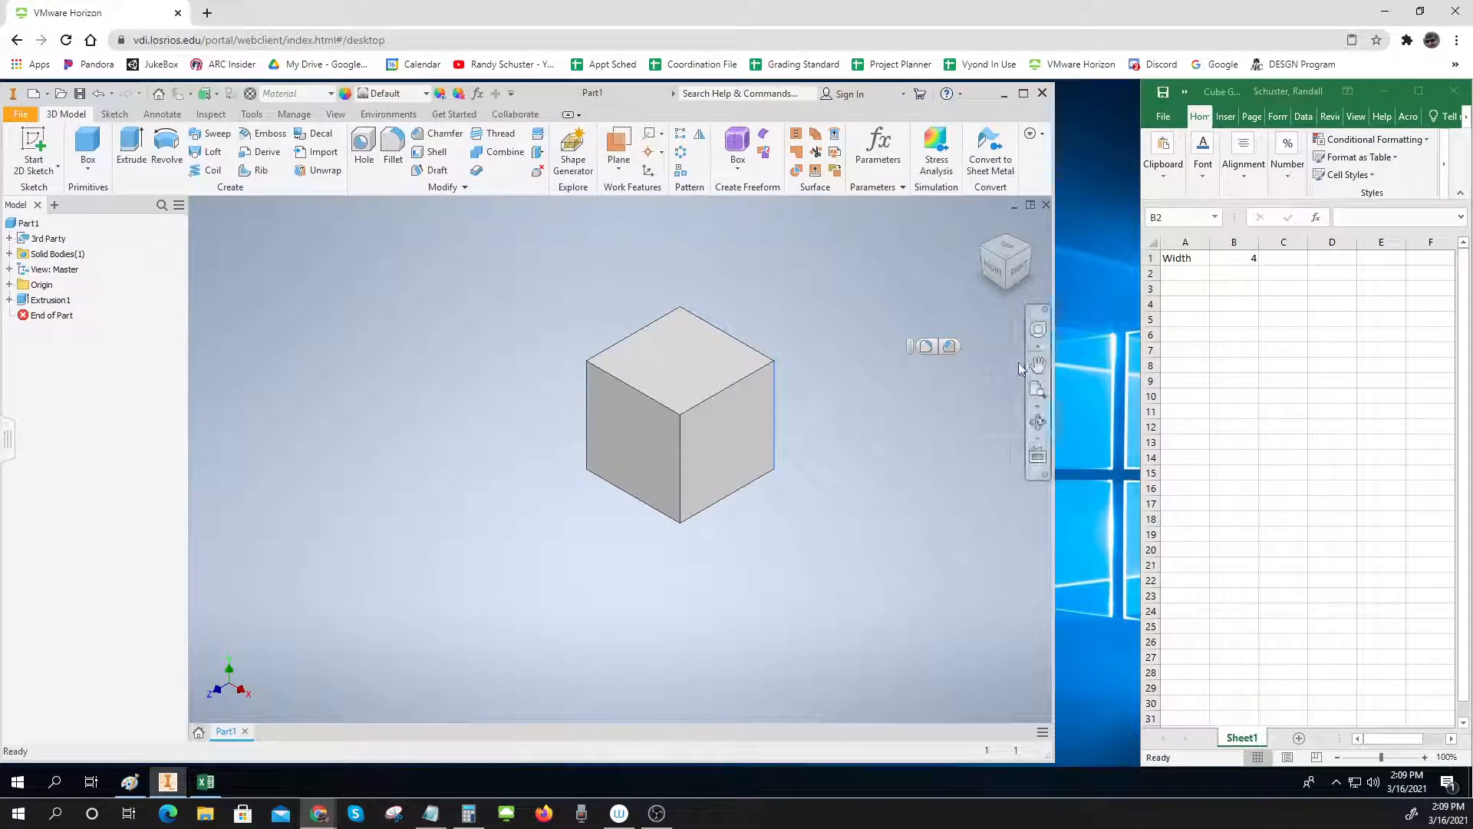
{"action": "left_click_drag", "start_coordinate": [1055, 346], "coordinate": [1122, 341]}
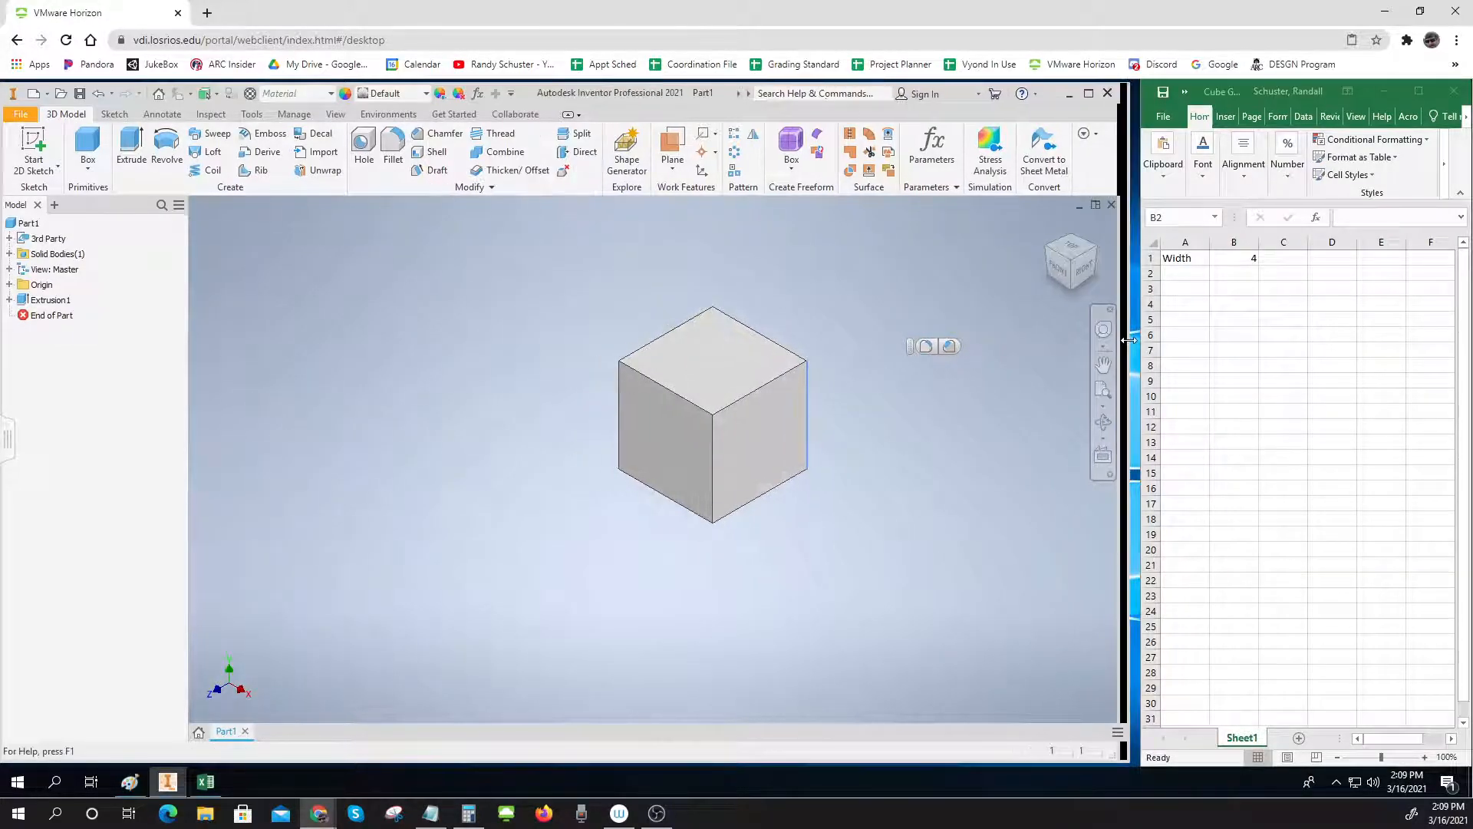
Change the Width value in cell B1 to 2 and save the workbook
{"action": "left_click", "coordinate": [1226, 268]}
{"action": "left_click", "coordinate": [1242, 259]}
{"action": "type", "text": "2"}
{"action": "key", "text": "Return"}
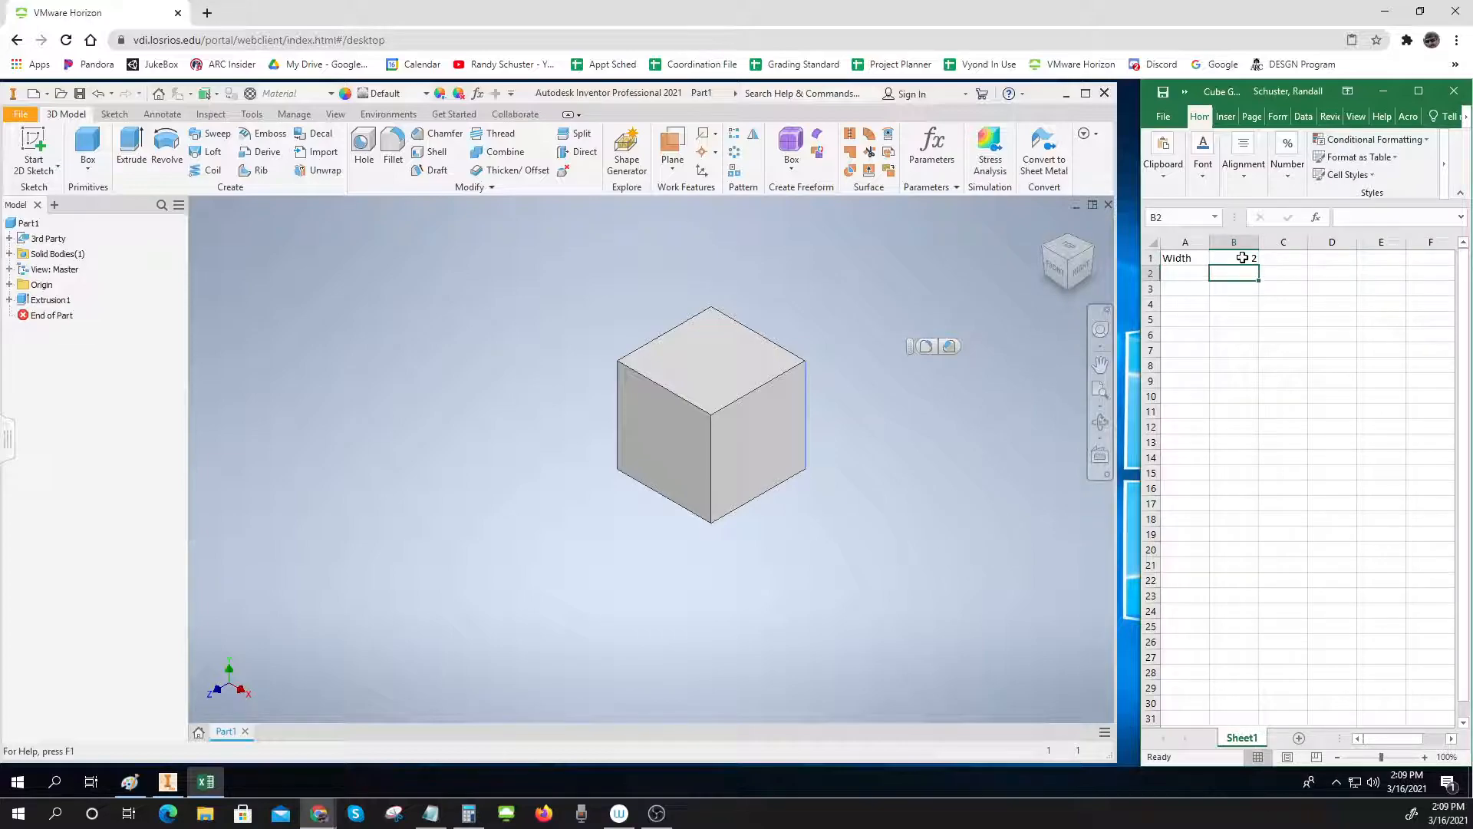
{"action": "left_click", "coordinate": [1161, 97]}
Check the linked Width_1 value in the parameters table, close the table and save the workbook again
{"action": "left_click", "coordinate": [940, 150]}
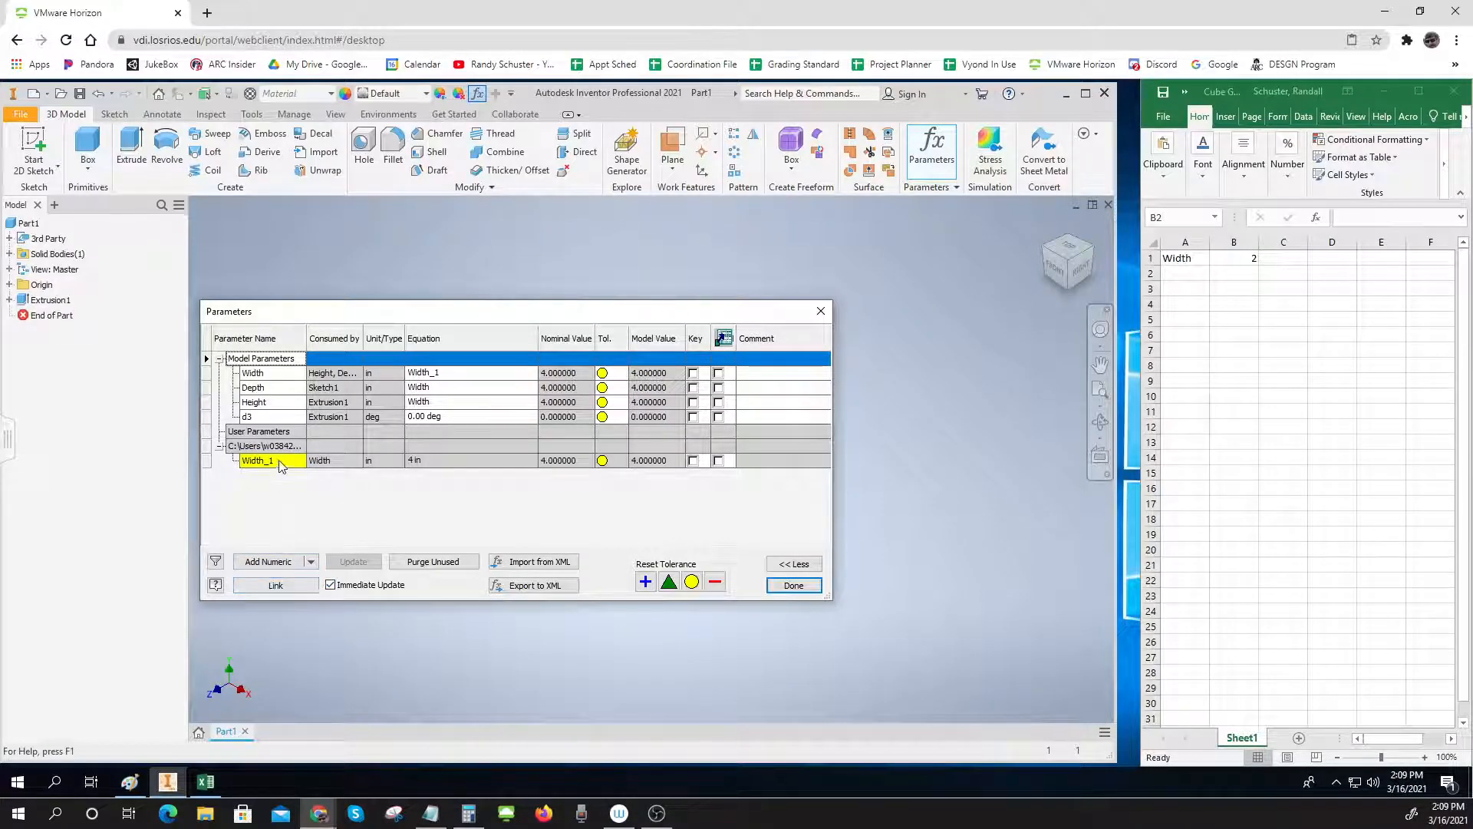
{"action": "left_click", "coordinate": [820, 310]}
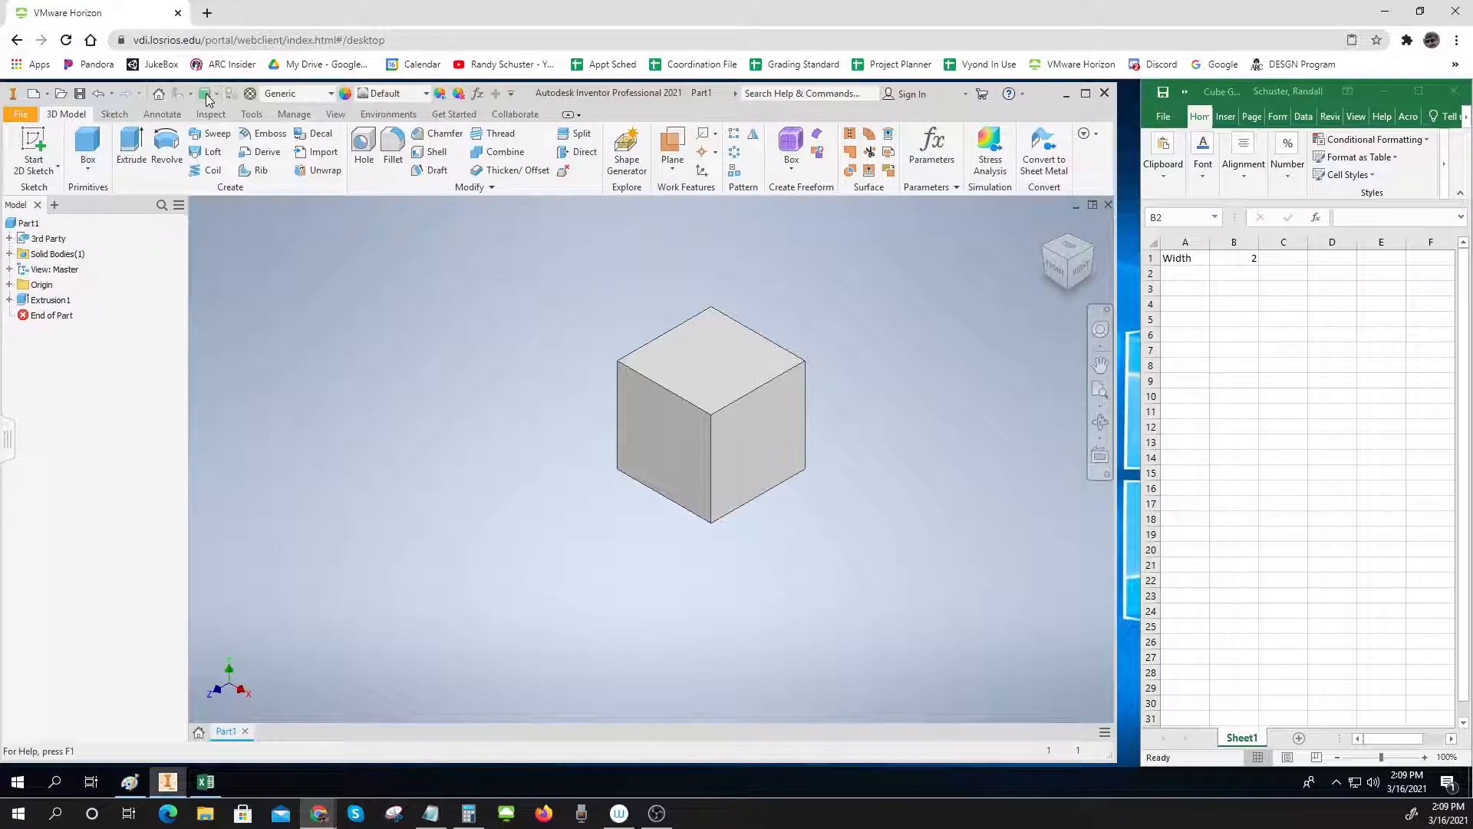
{"action": "left_click", "coordinate": [1163, 94]}
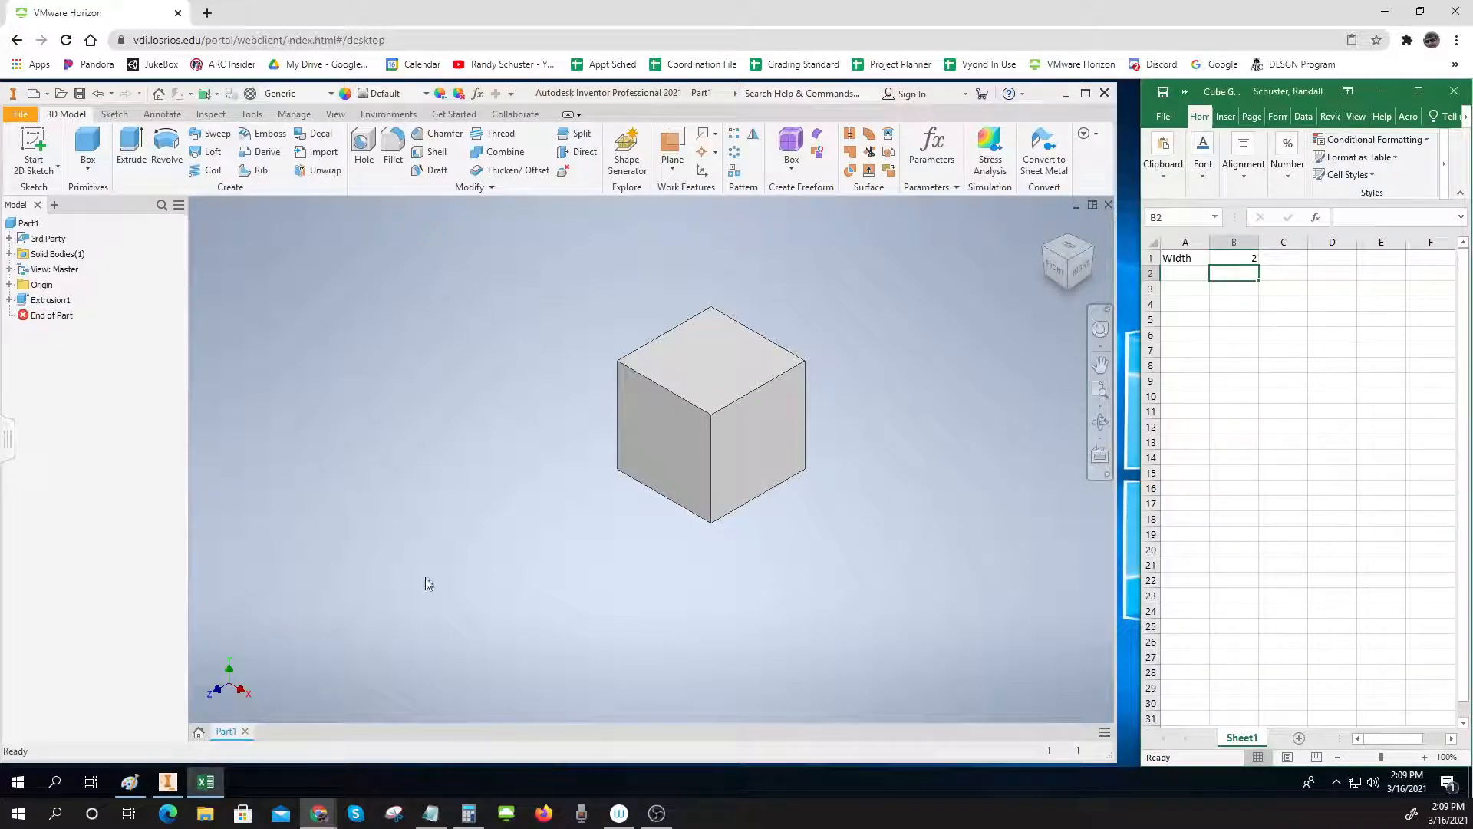
Reopen the parameters table and replace the Depth equation with the linked parameter Width_1
{"action": "left_click", "coordinate": [931, 148]}
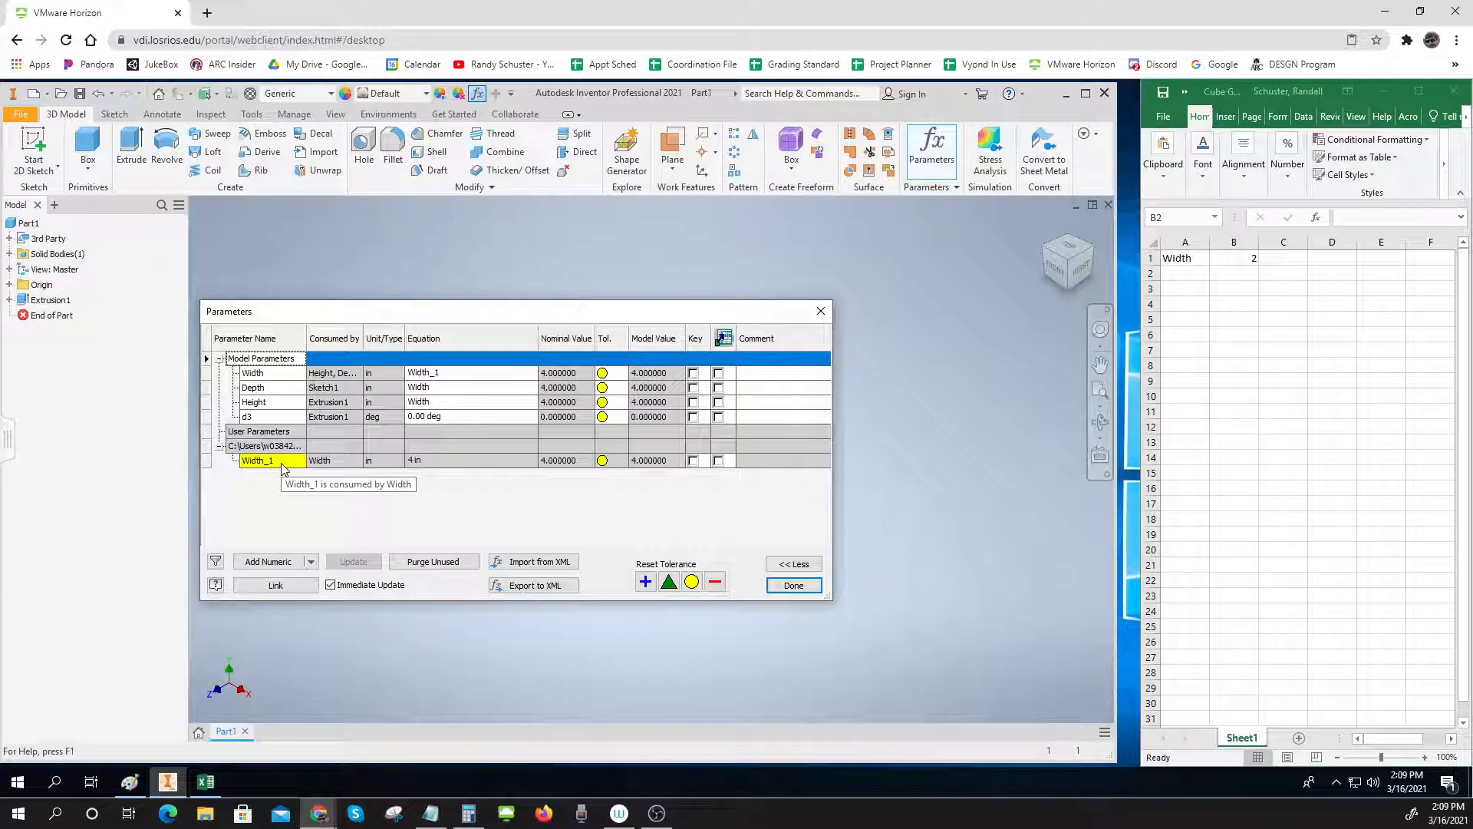
{"action": "left_click", "coordinate": [456, 372]}
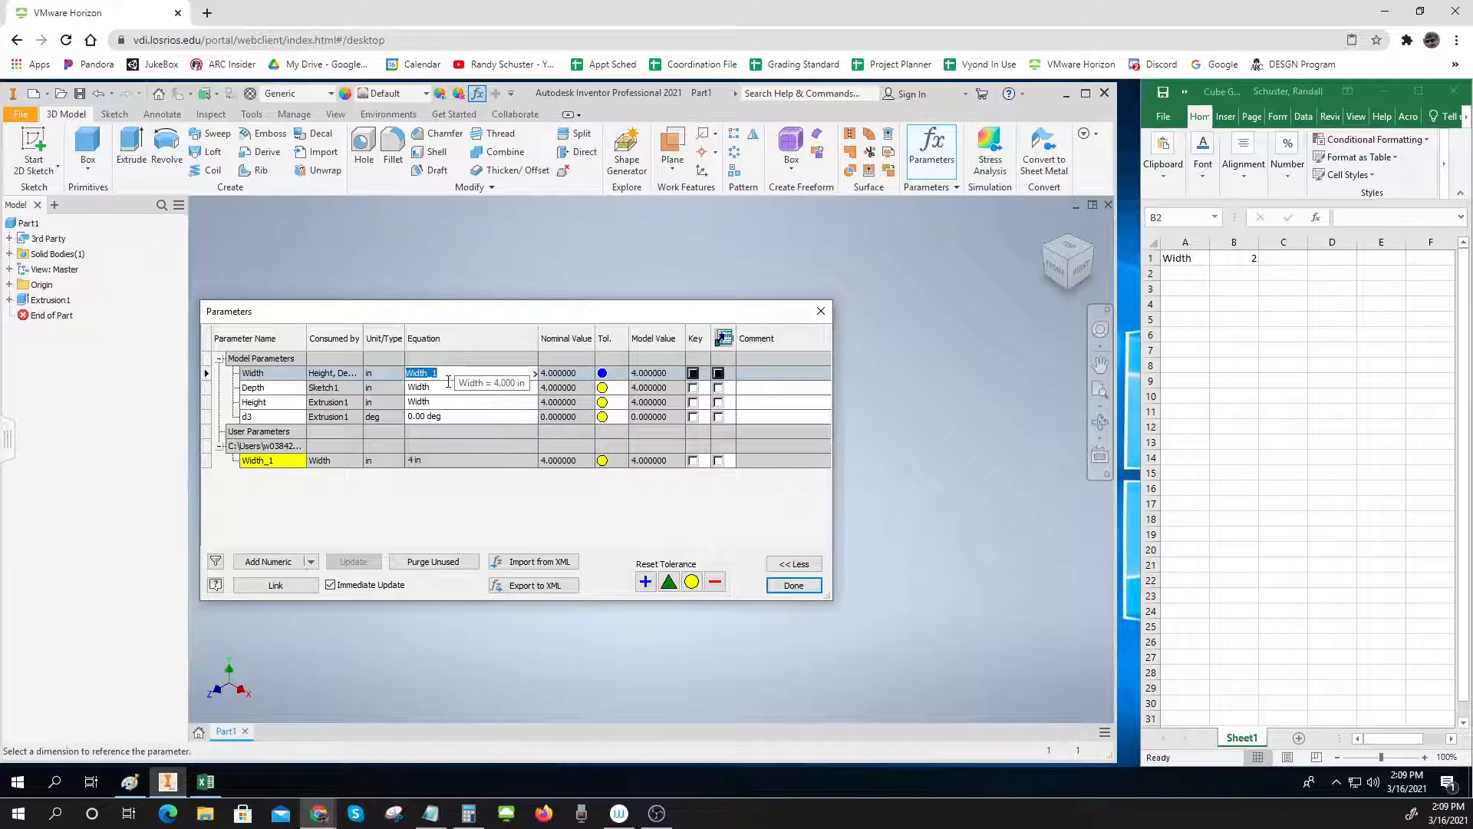
{"action": "left_click", "coordinate": [438, 388]}
{"action": "key", "text": "BackSpace"}
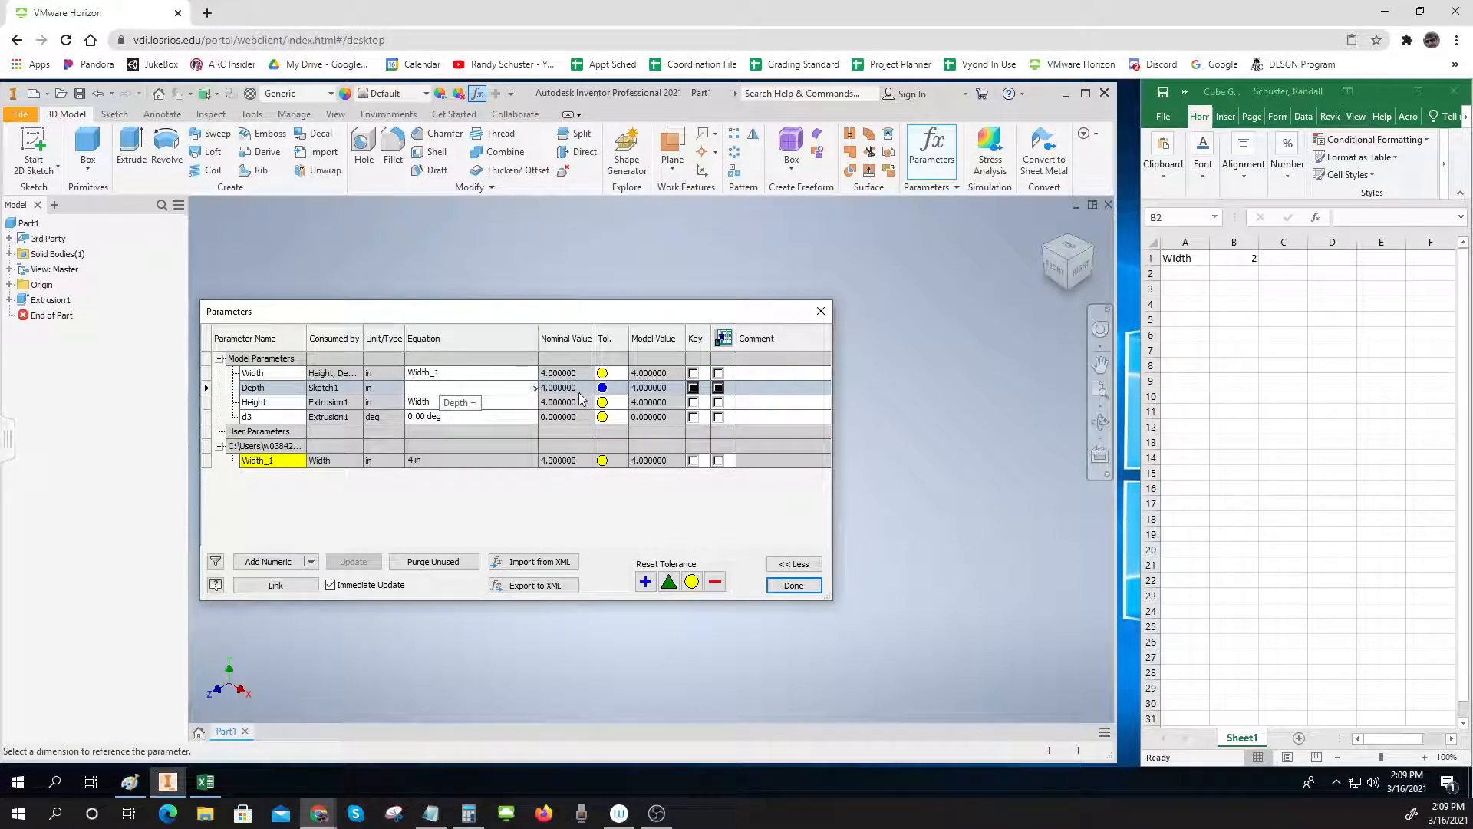
{"action": "left_click", "coordinate": [534, 389]}
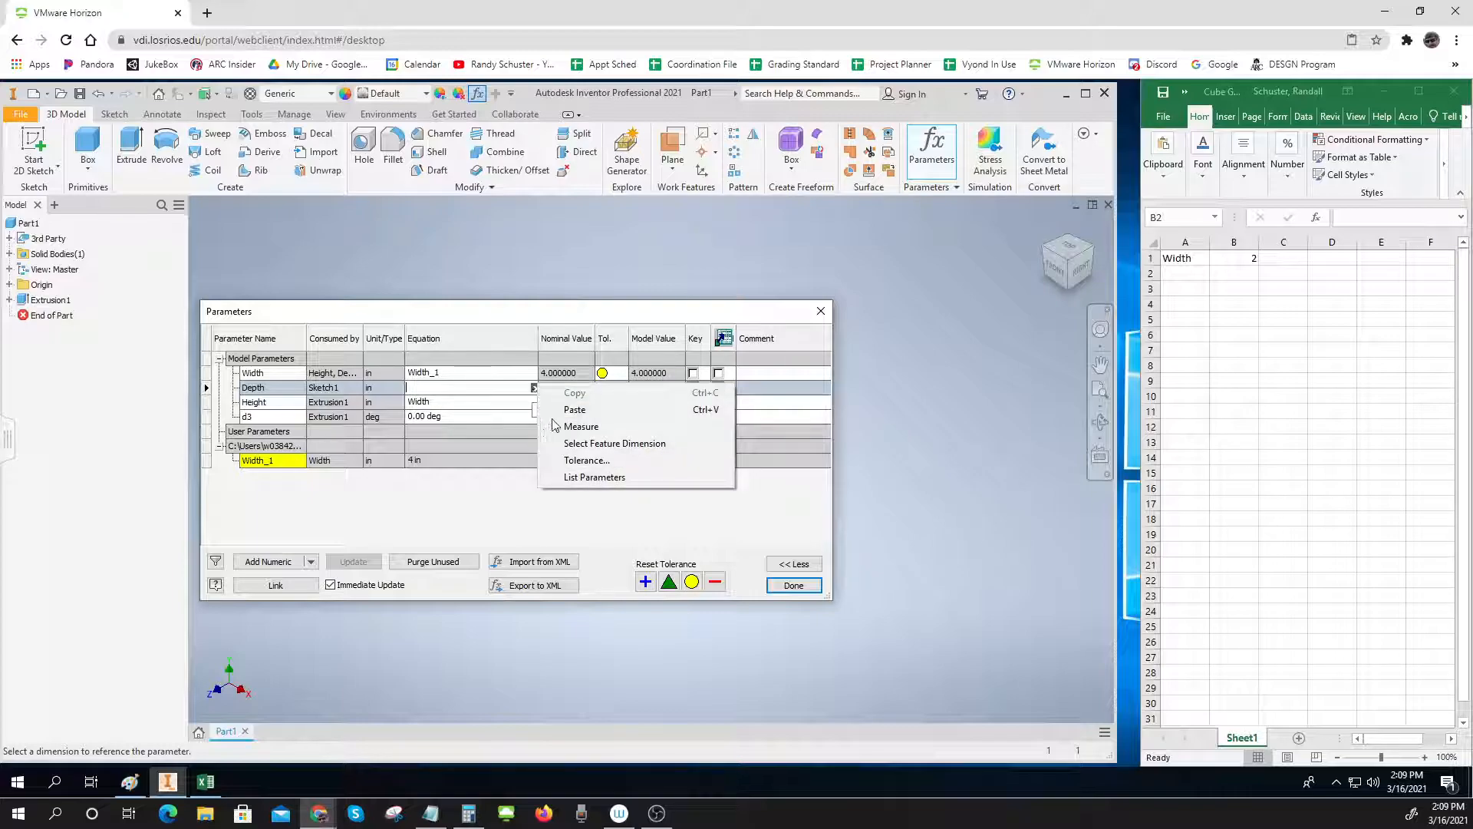
{"action": "left_click", "coordinate": [571, 477]}
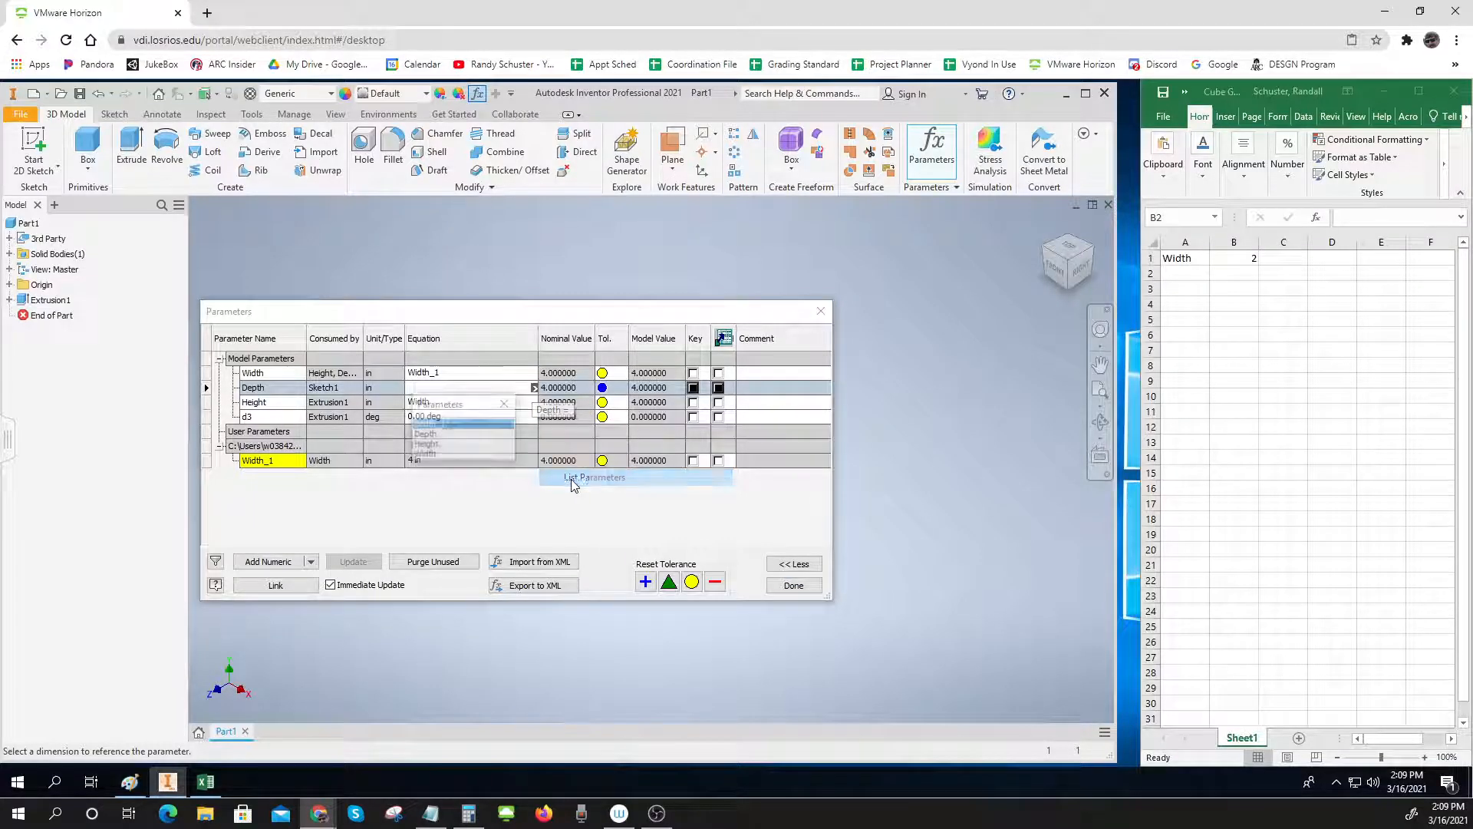
{"action": "left_click", "coordinate": [434, 426]}
Replace the Height equation with the linked parameter Width_1
{"action": "left_click", "coordinate": [498, 404]}
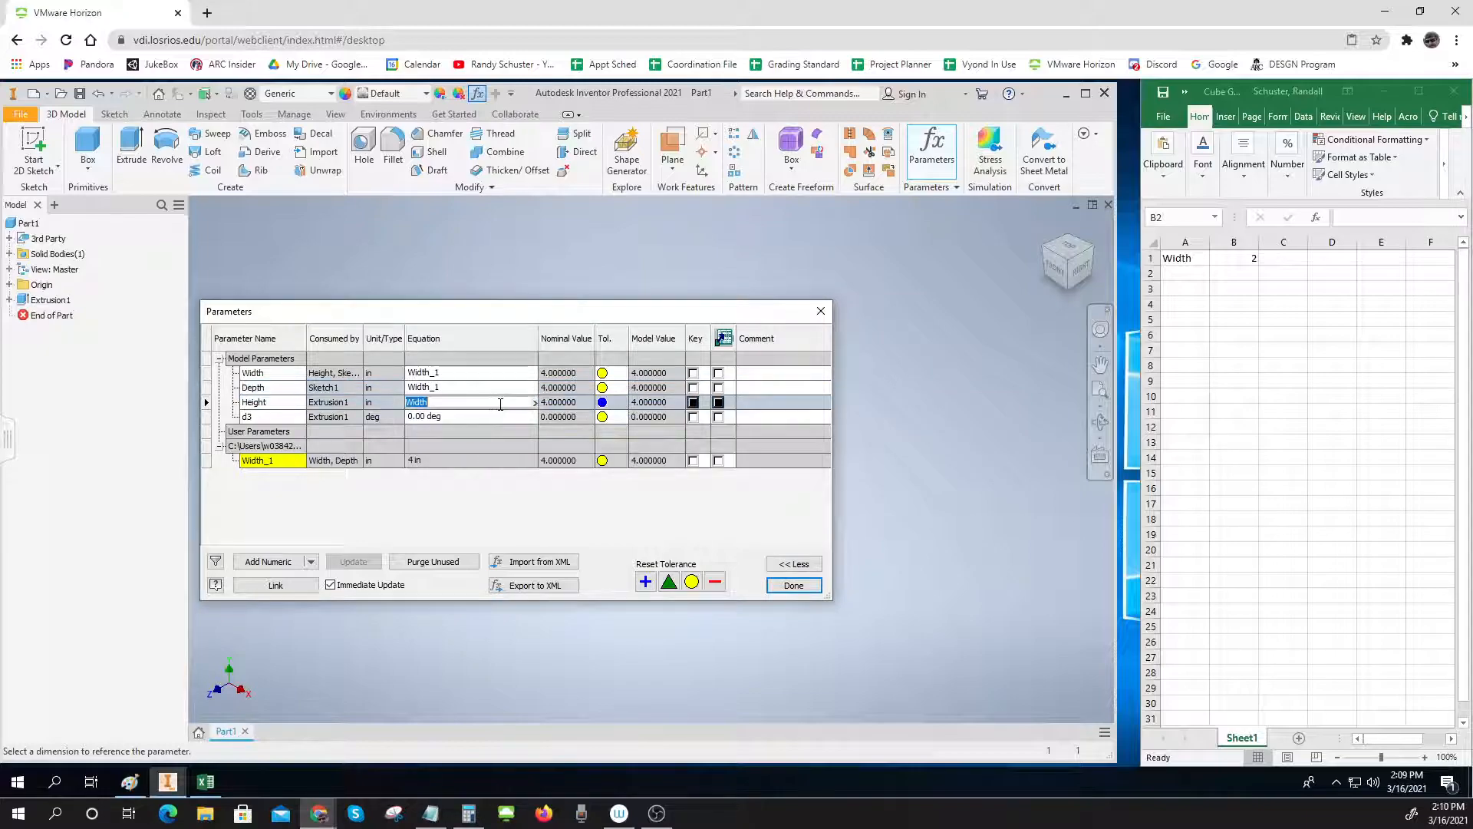
{"action": "left_click", "coordinate": [535, 402]}
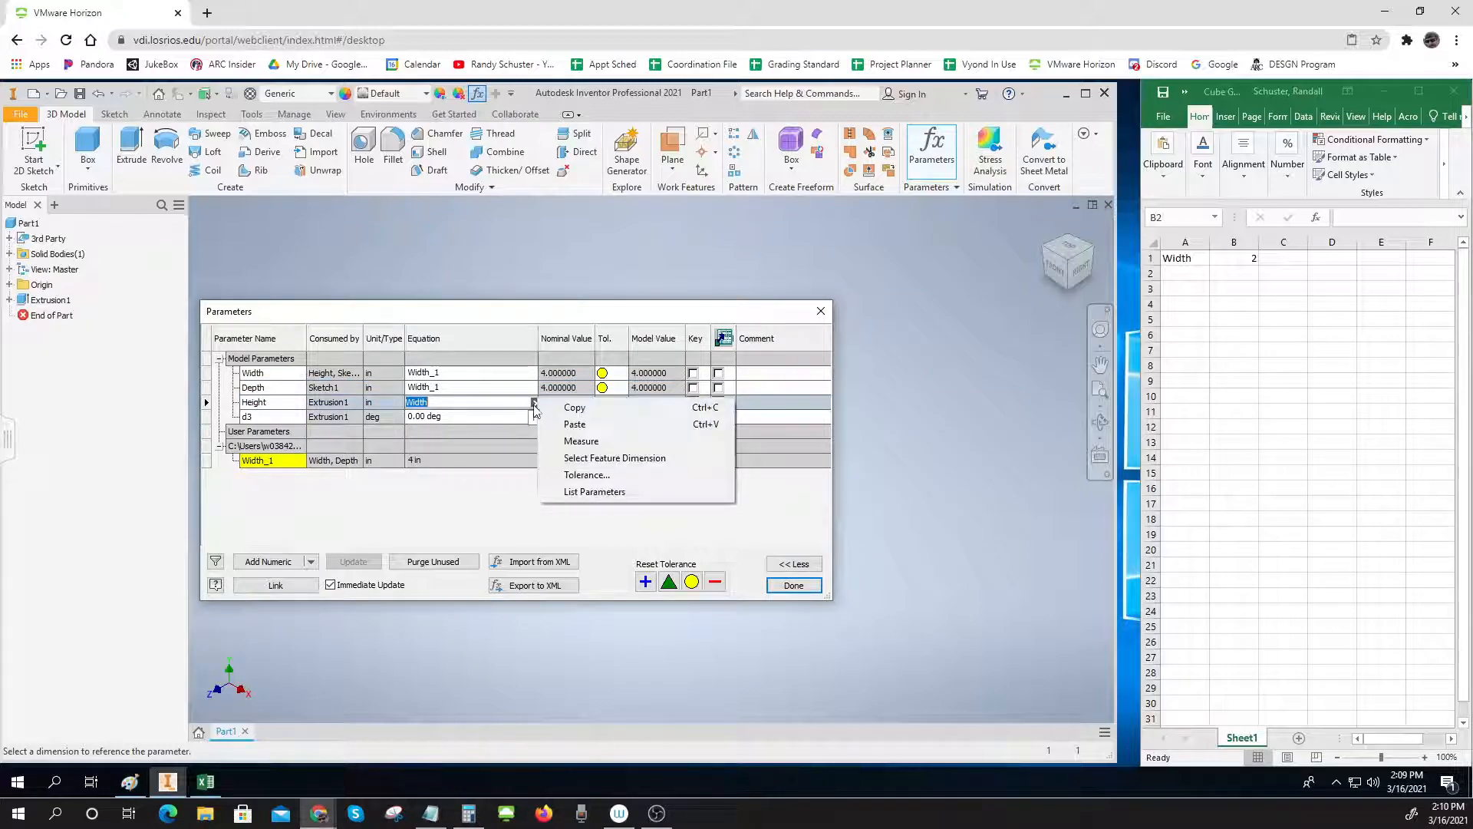
{"action": "left_click", "coordinate": [577, 491]}
{"action": "left_click", "coordinate": [450, 442]}
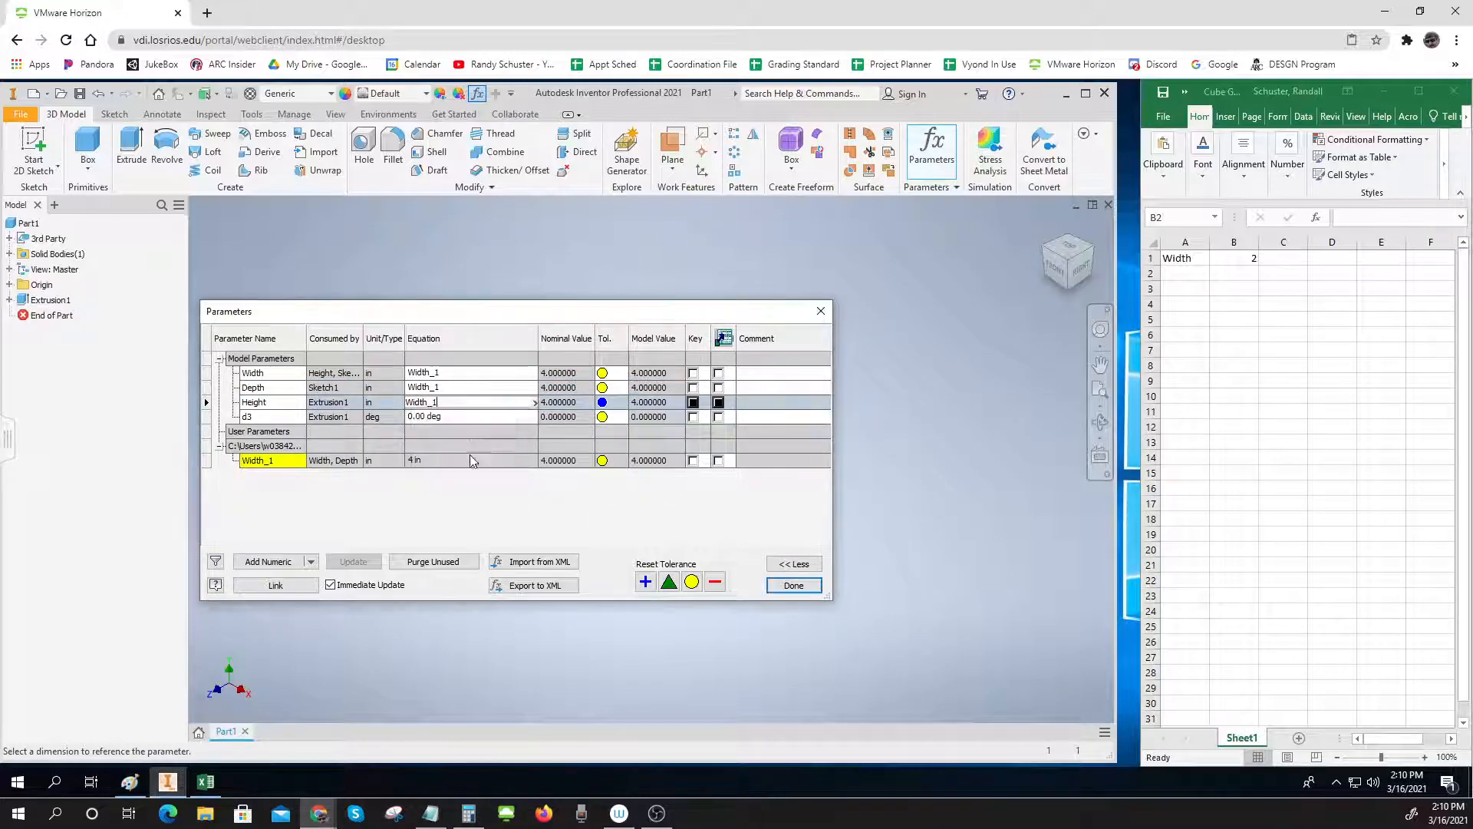
{"action": "left_click", "coordinate": [448, 501]}
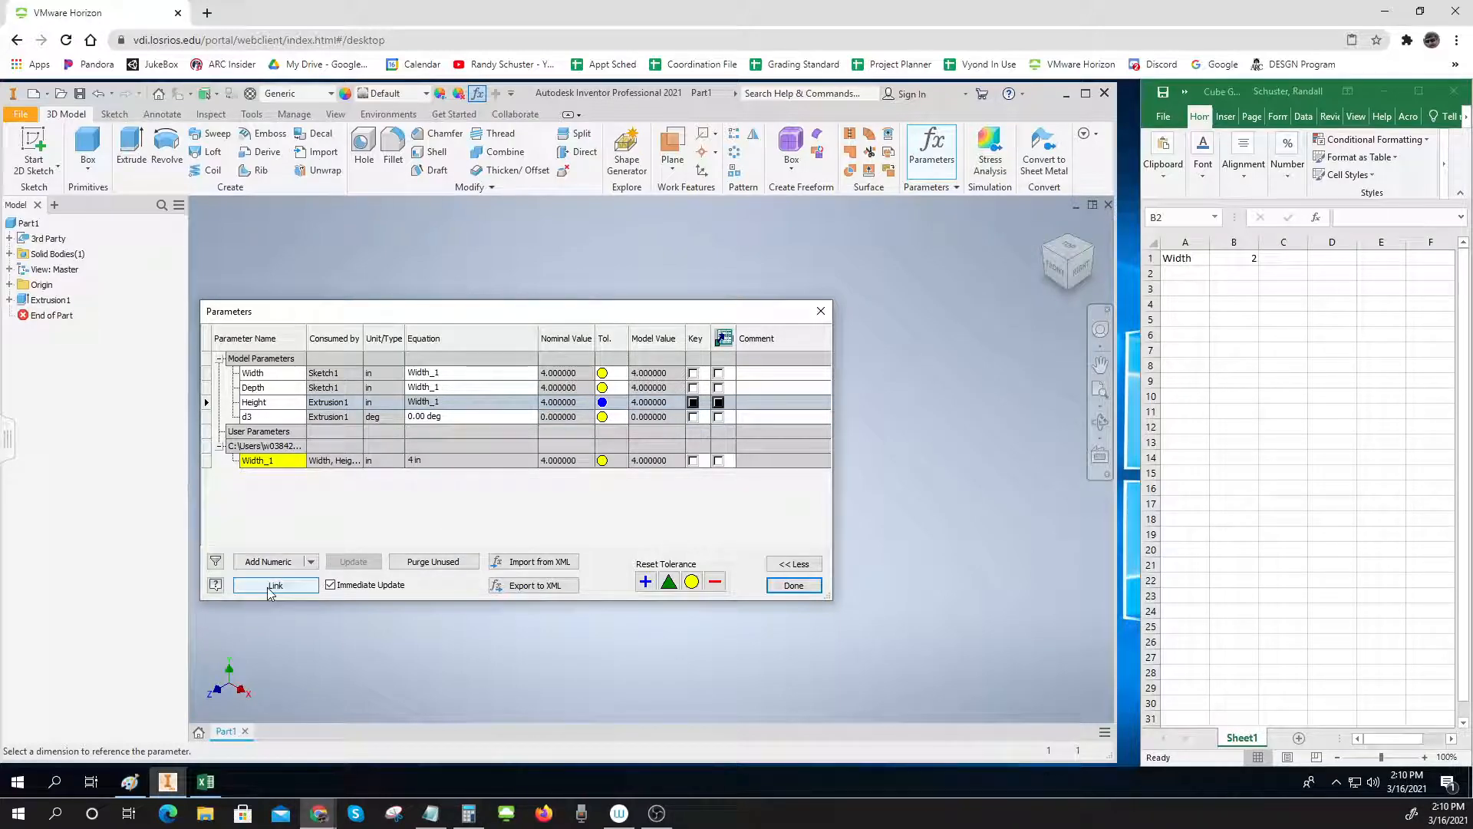
Close the parameters table and set the Width value in cell B1 of the Excel workbook to 4
{"action": "left_click", "coordinate": [795, 586]}
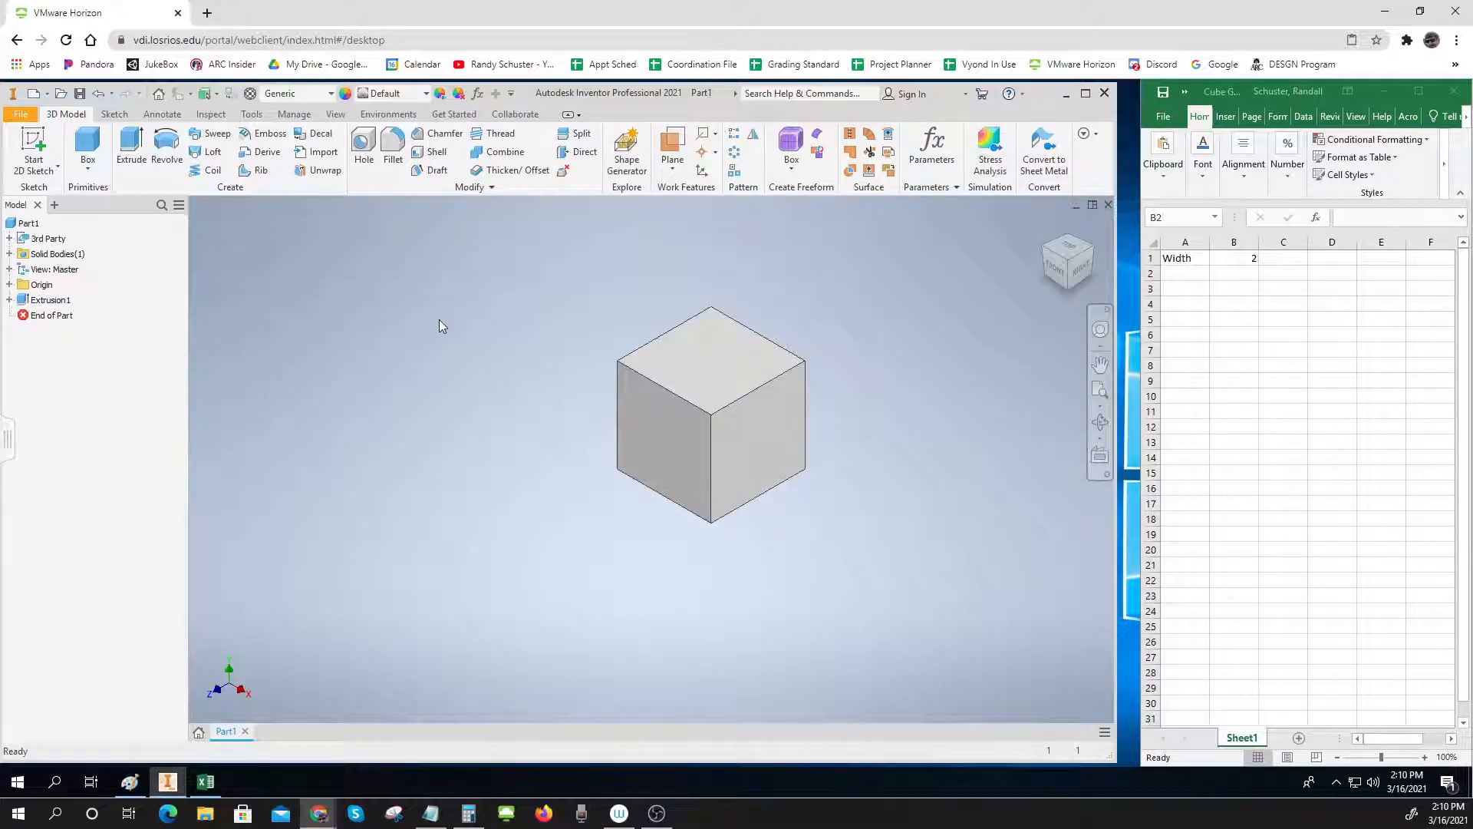
{"action": "left_click", "coordinate": [1249, 265]}
{"action": "left_click", "coordinate": [1249, 257]}
{"action": "key", "text": "Return"}
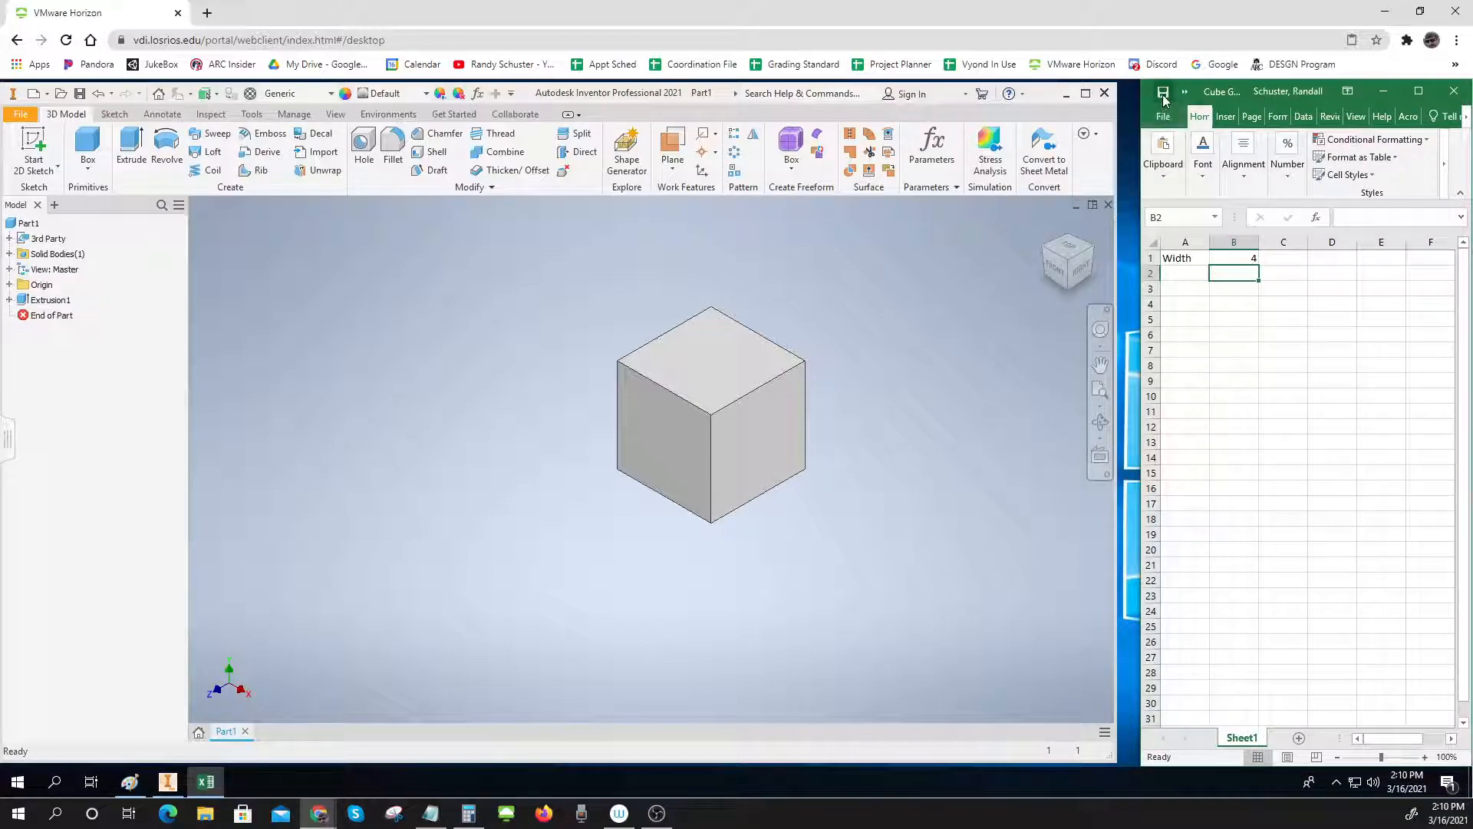
Return to Inventor and check the linked Width_1 value in the parameters table, closing the table when finished
{"action": "left_click", "coordinate": [28, 223]}
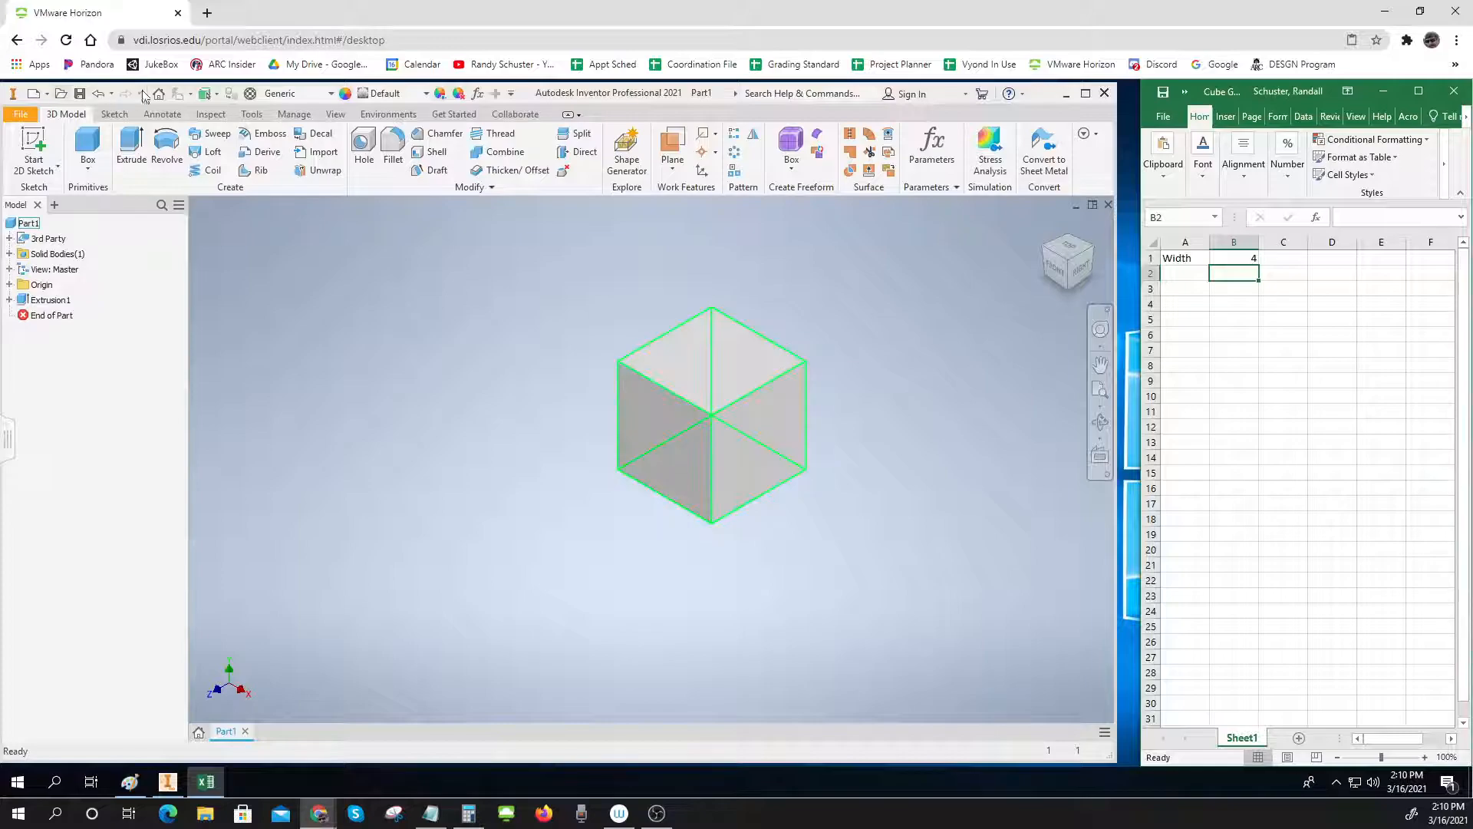
{"action": "left_click", "coordinate": [931, 147]}
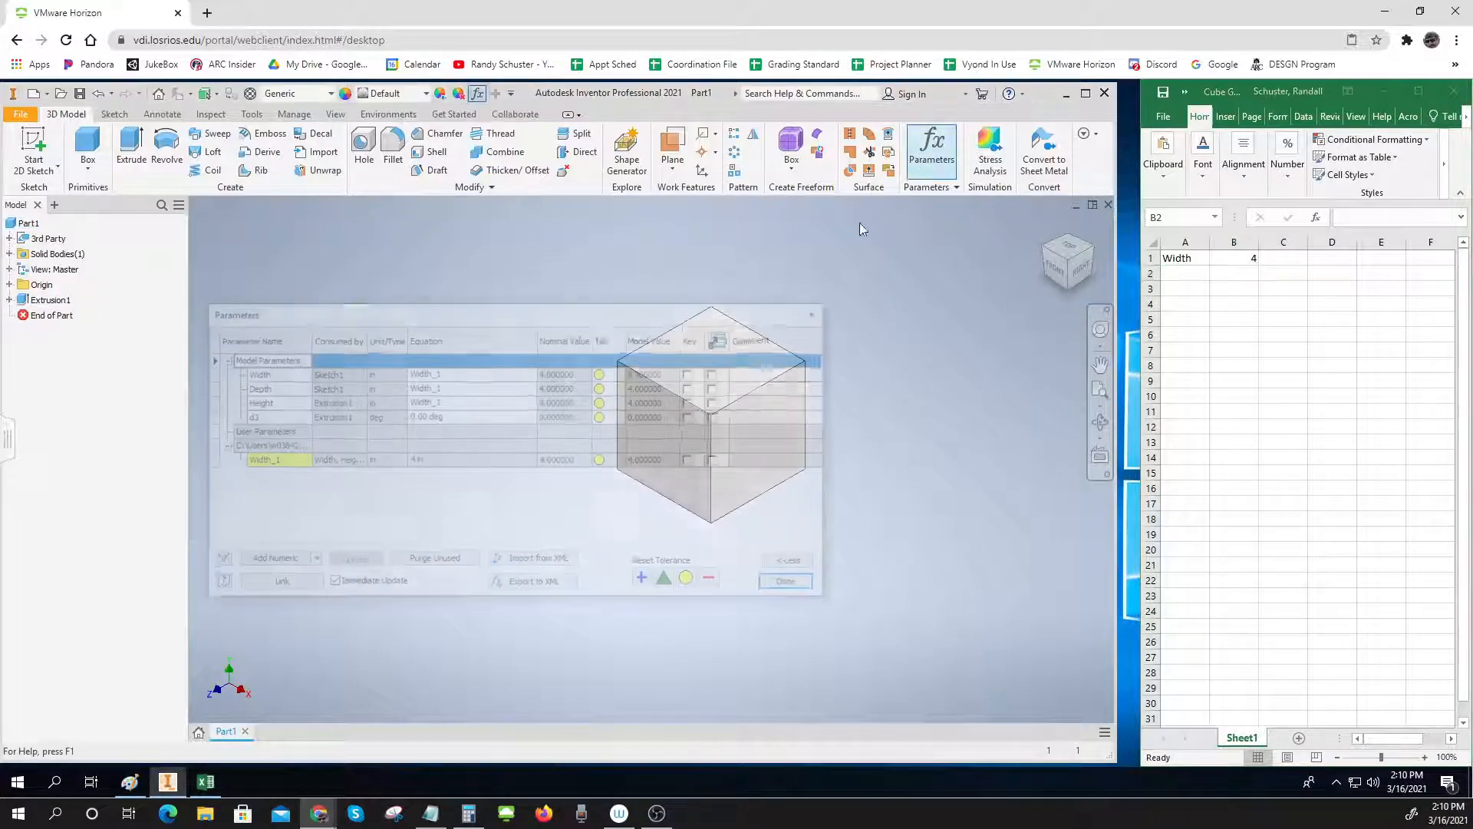
{"action": "left_click", "coordinate": [293, 462]}
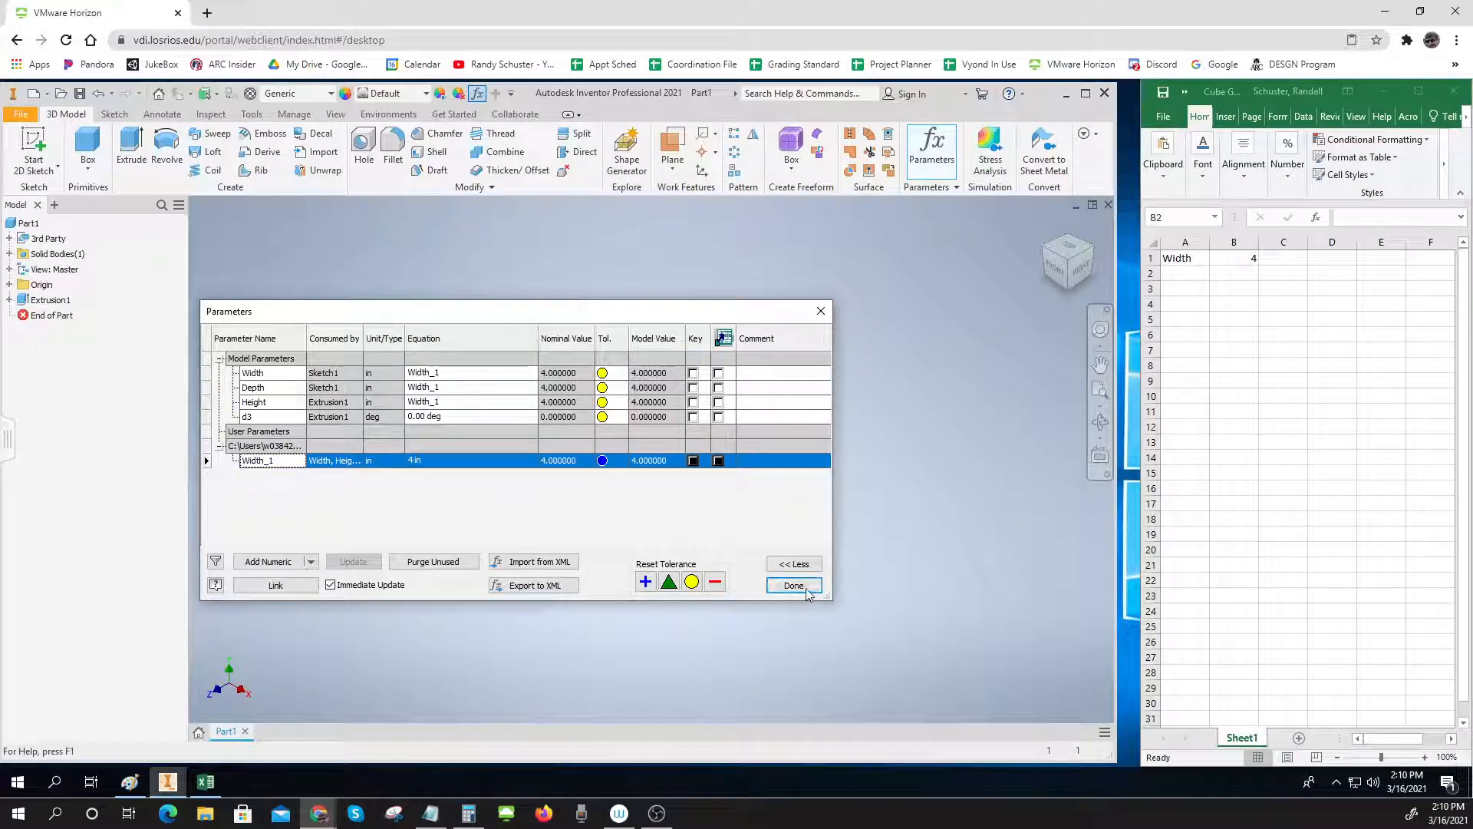
{"action": "left_click", "coordinate": [793, 585]}
{"action": "left_click", "coordinate": [741, 387]}
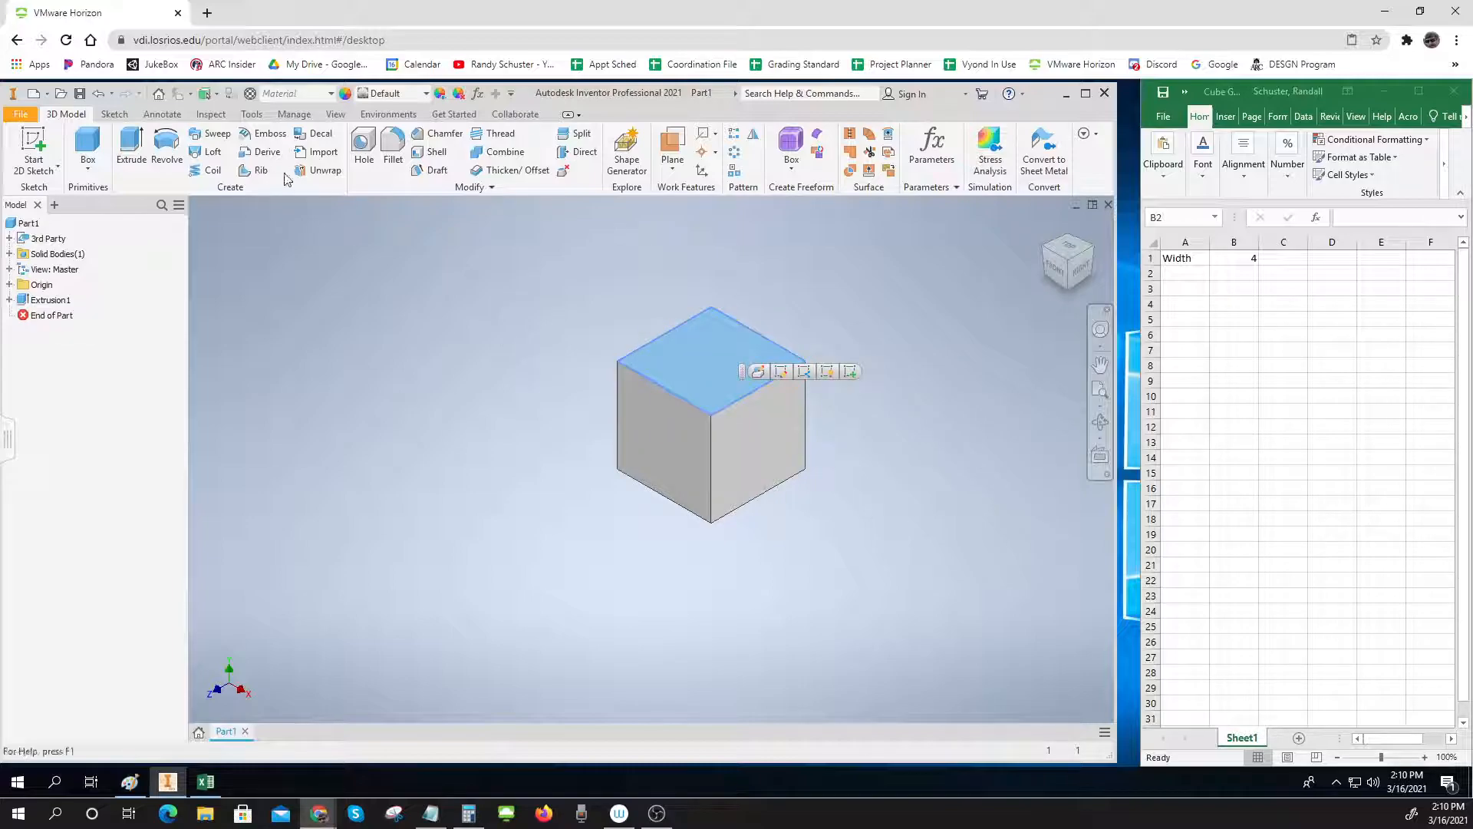
{"action": "left_click", "coordinate": [629, 268]}
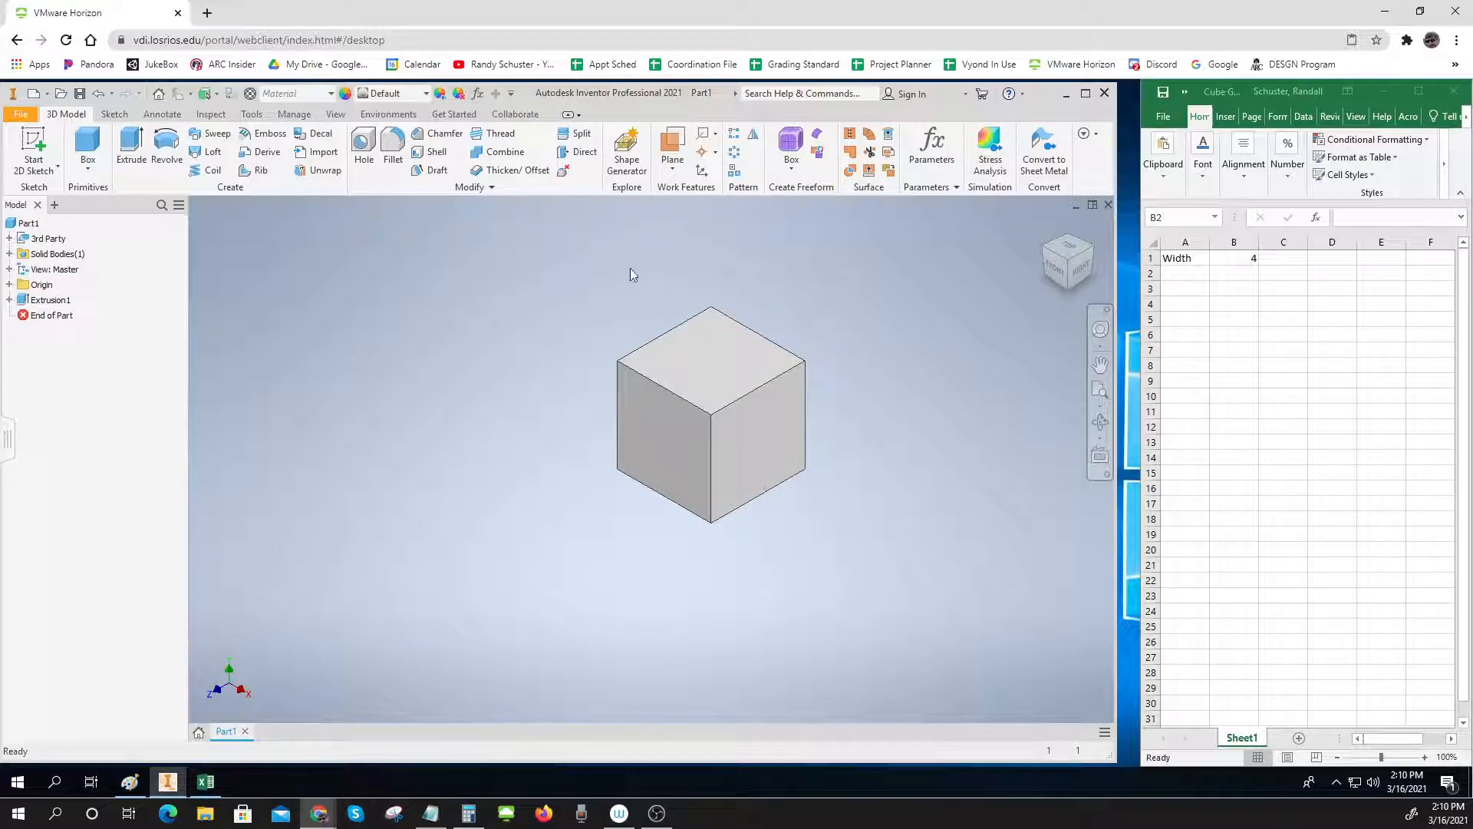
Set the Width value in cell B1 of the Excel workbook to 2 and save the workbook
{"action": "left_click", "coordinate": [1244, 260]}
{"action": "left_click", "coordinate": [1243, 260]}
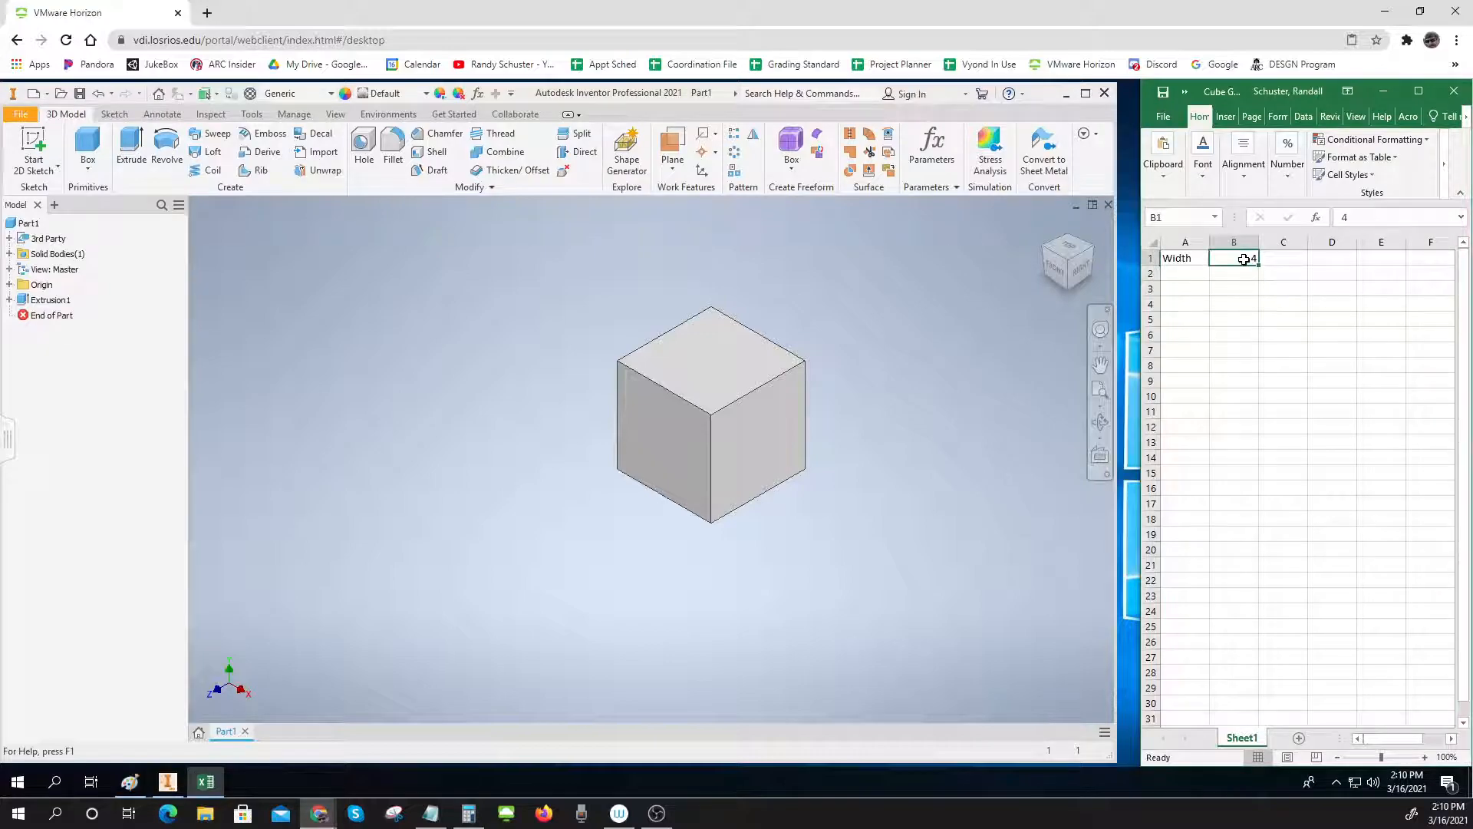
{"action": "type", "text": "2"}
{"action": "key", "text": "Return"}
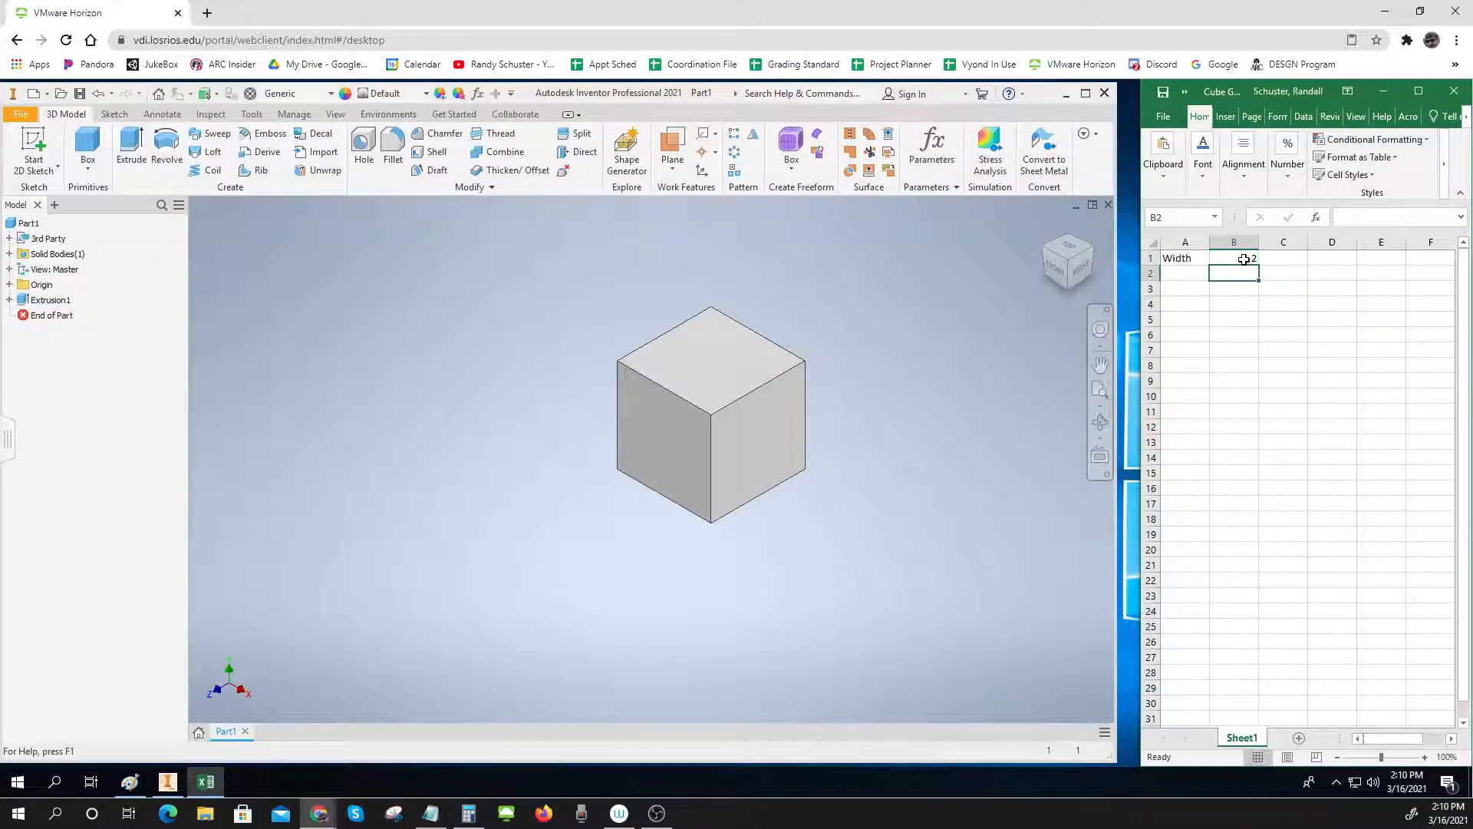
{"action": "left_click", "coordinate": [1164, 92]}
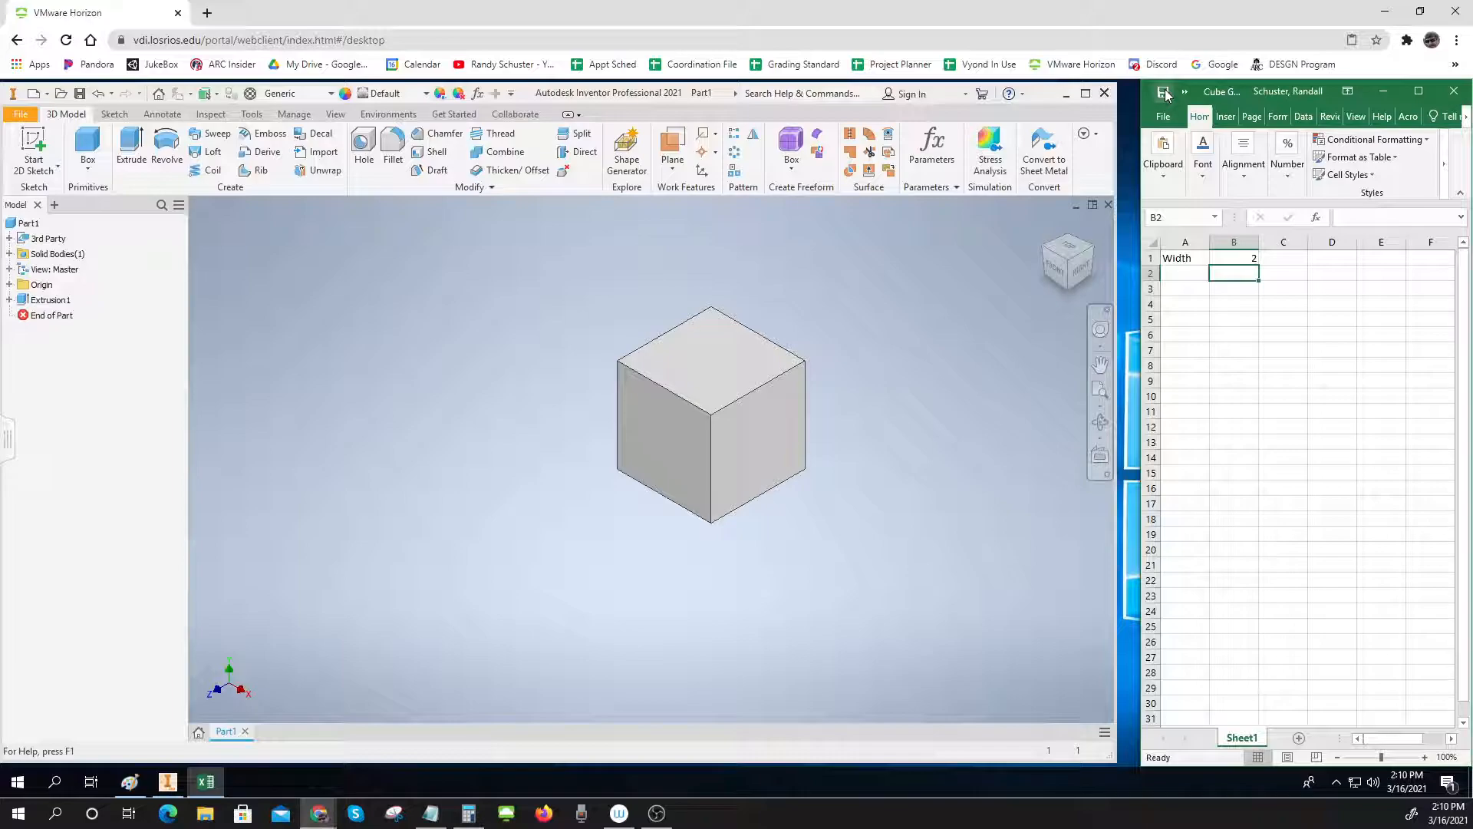
Reopen Inventor's parameters table, inspect the linked Width_1 row and turn off Immediate Update
{"action": "left_click", "coordinate": [932, 150]}
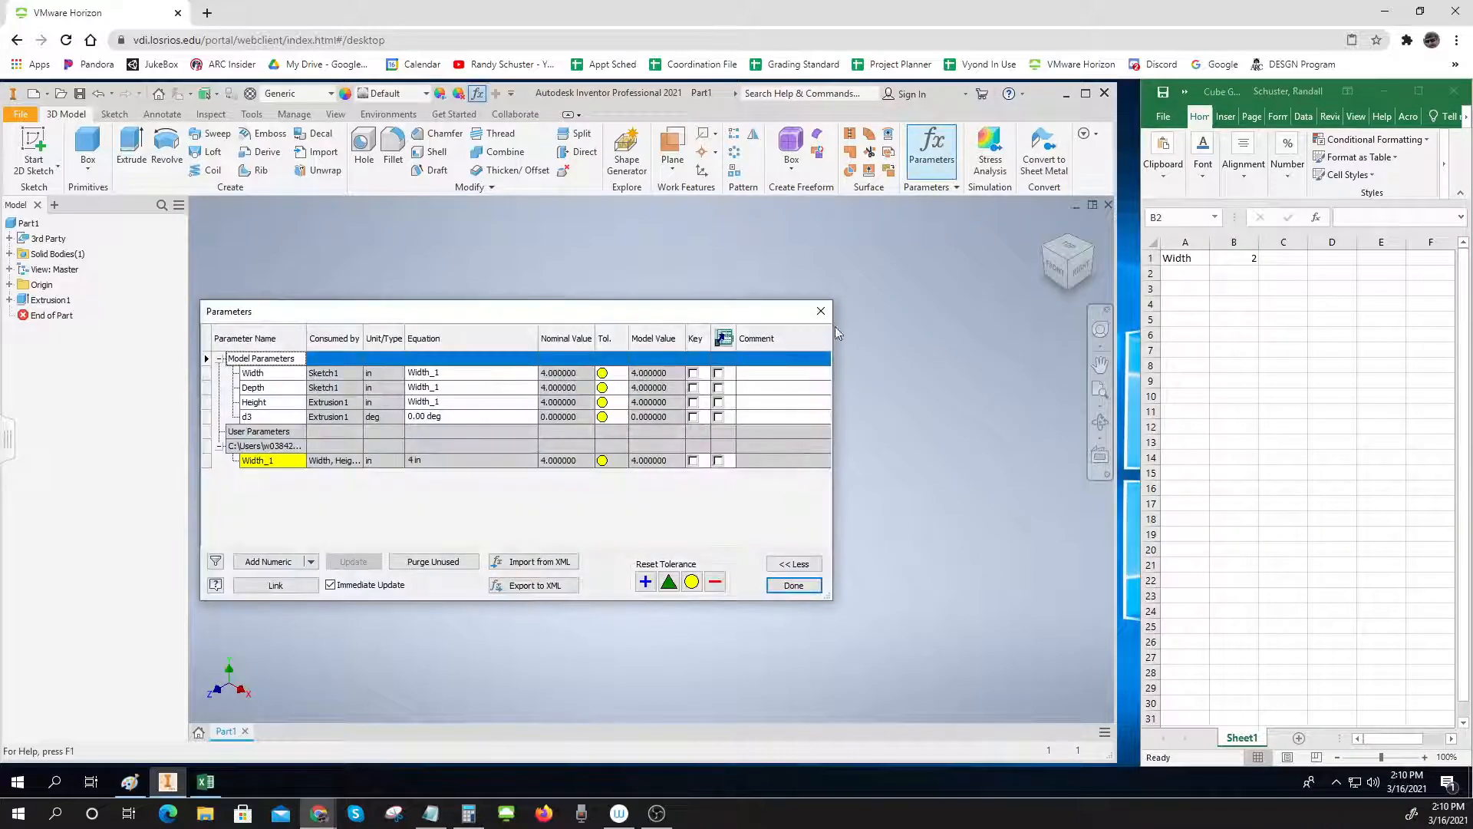
{"action": "left_click", "coordinate": [292, 462]}
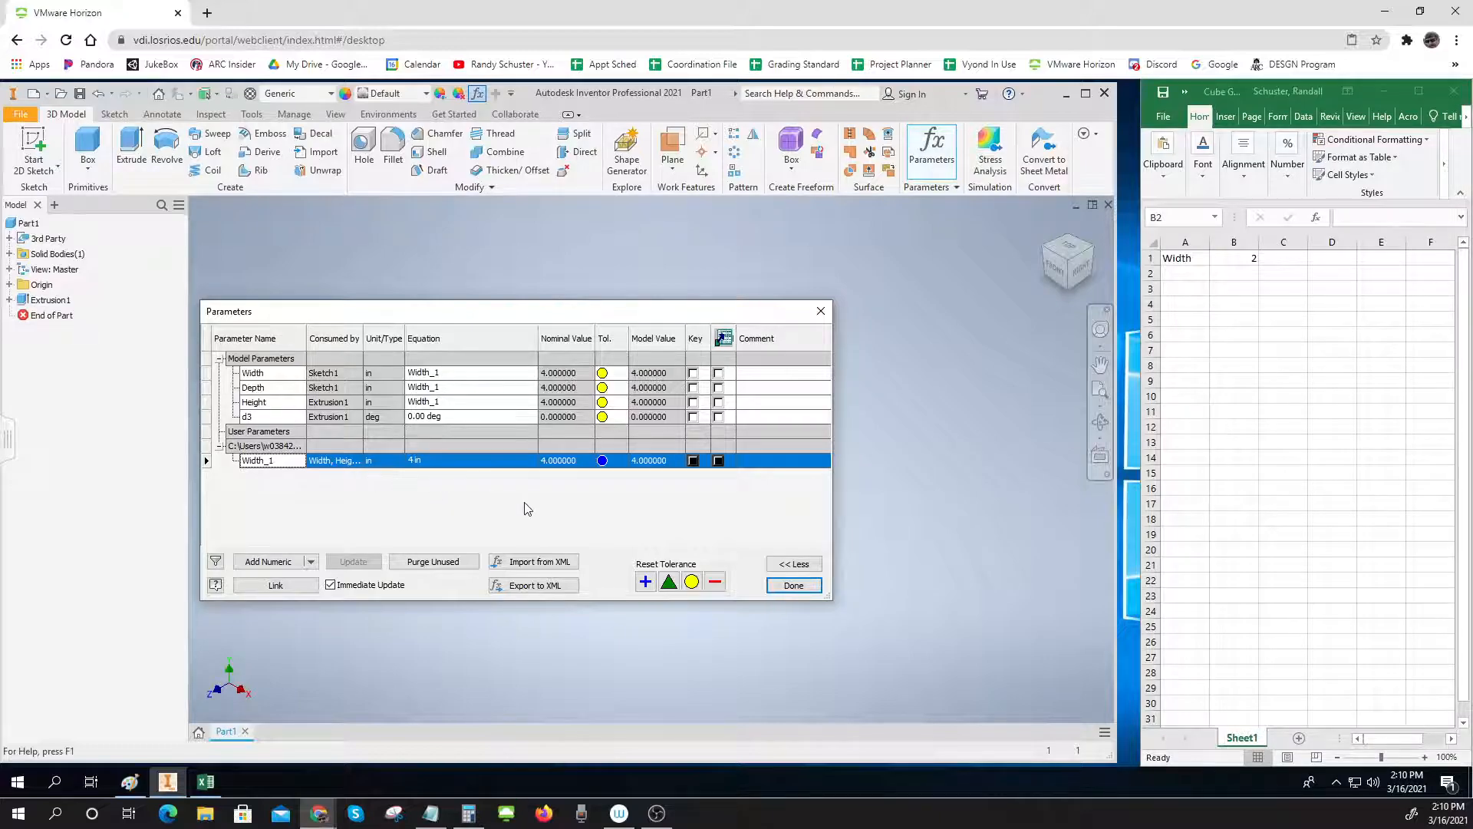
{"action": "left_click", "coordinate": [445, 460]}
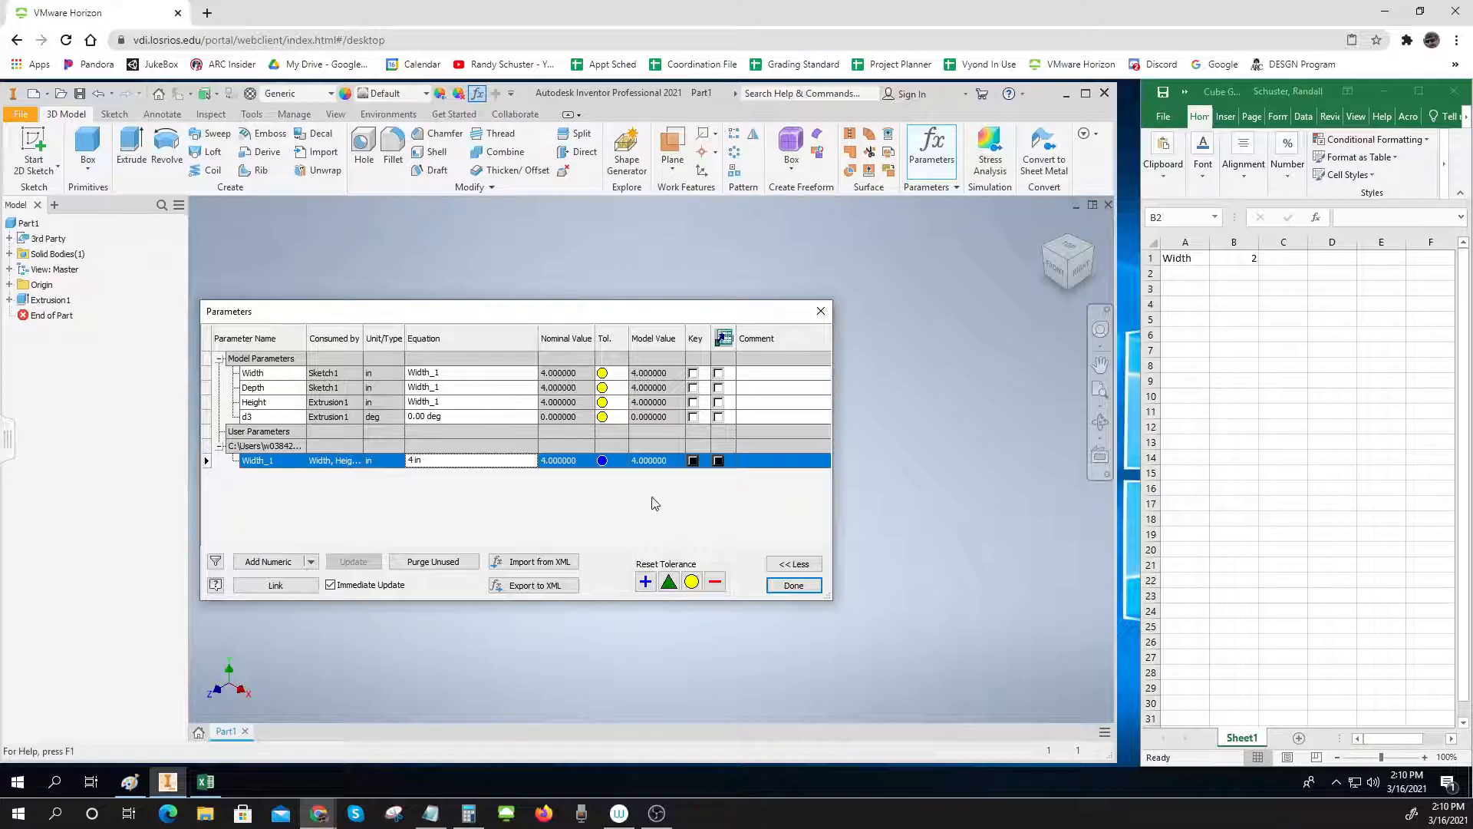
{"action": "left_click", "coordinate": [361, 588]}
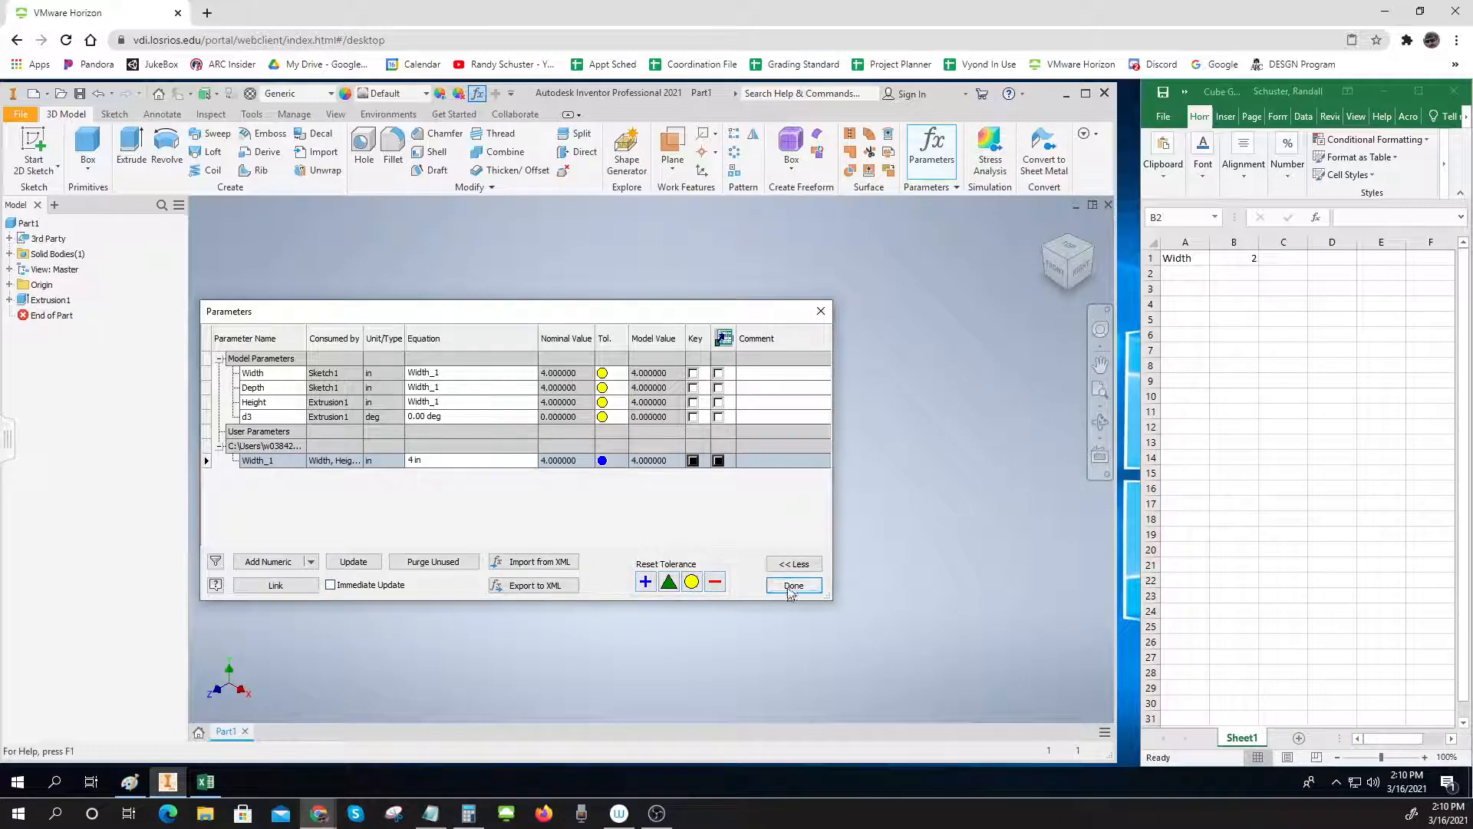
{"action": "left_click", "coordinate": [260, 461]}
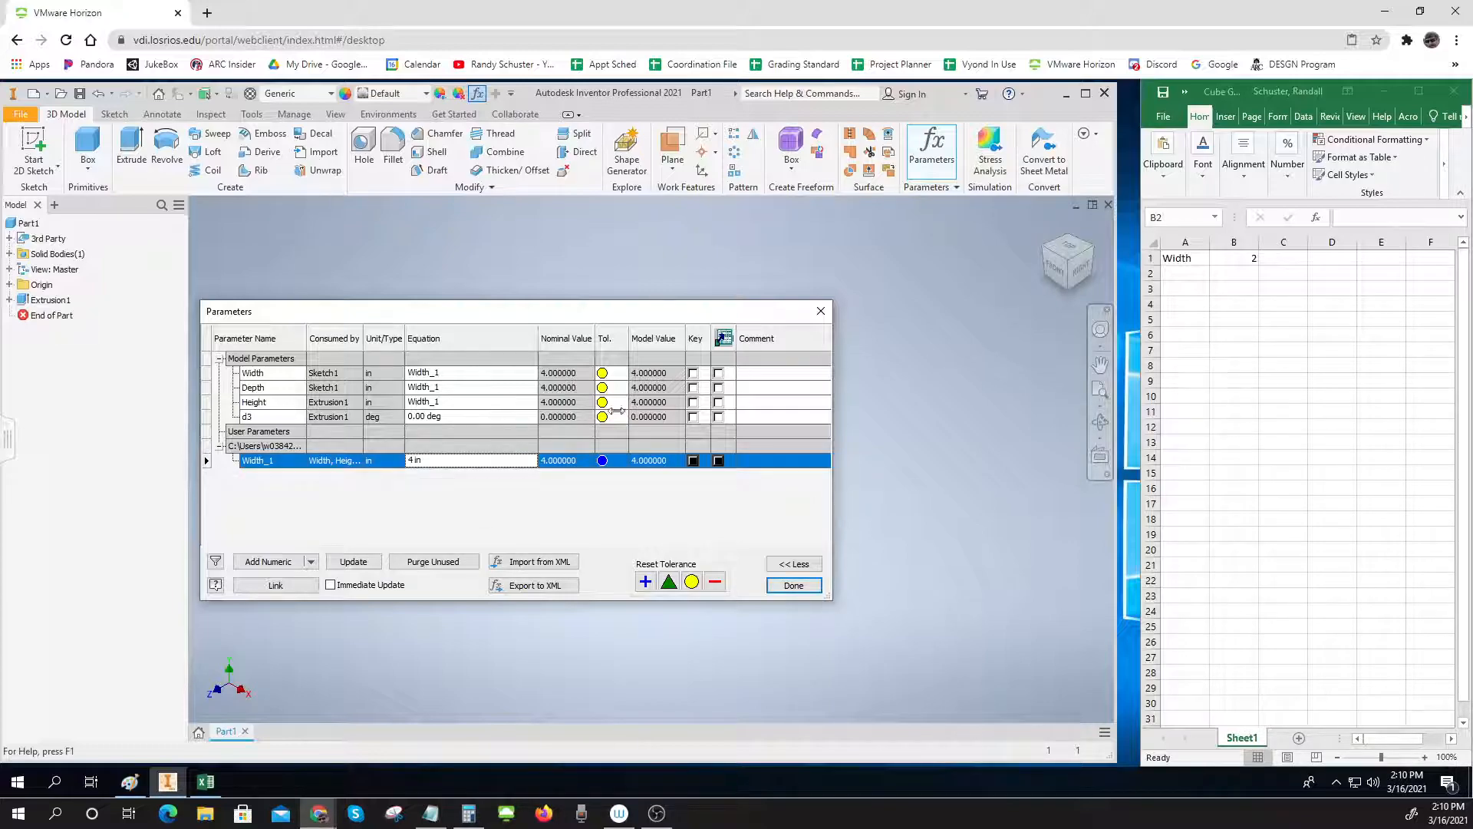
Examine the commands available for the linked workbook folder and the Width_1 parameter, without applying any
{"action": "left_click", "coordinate": [273, 449]}
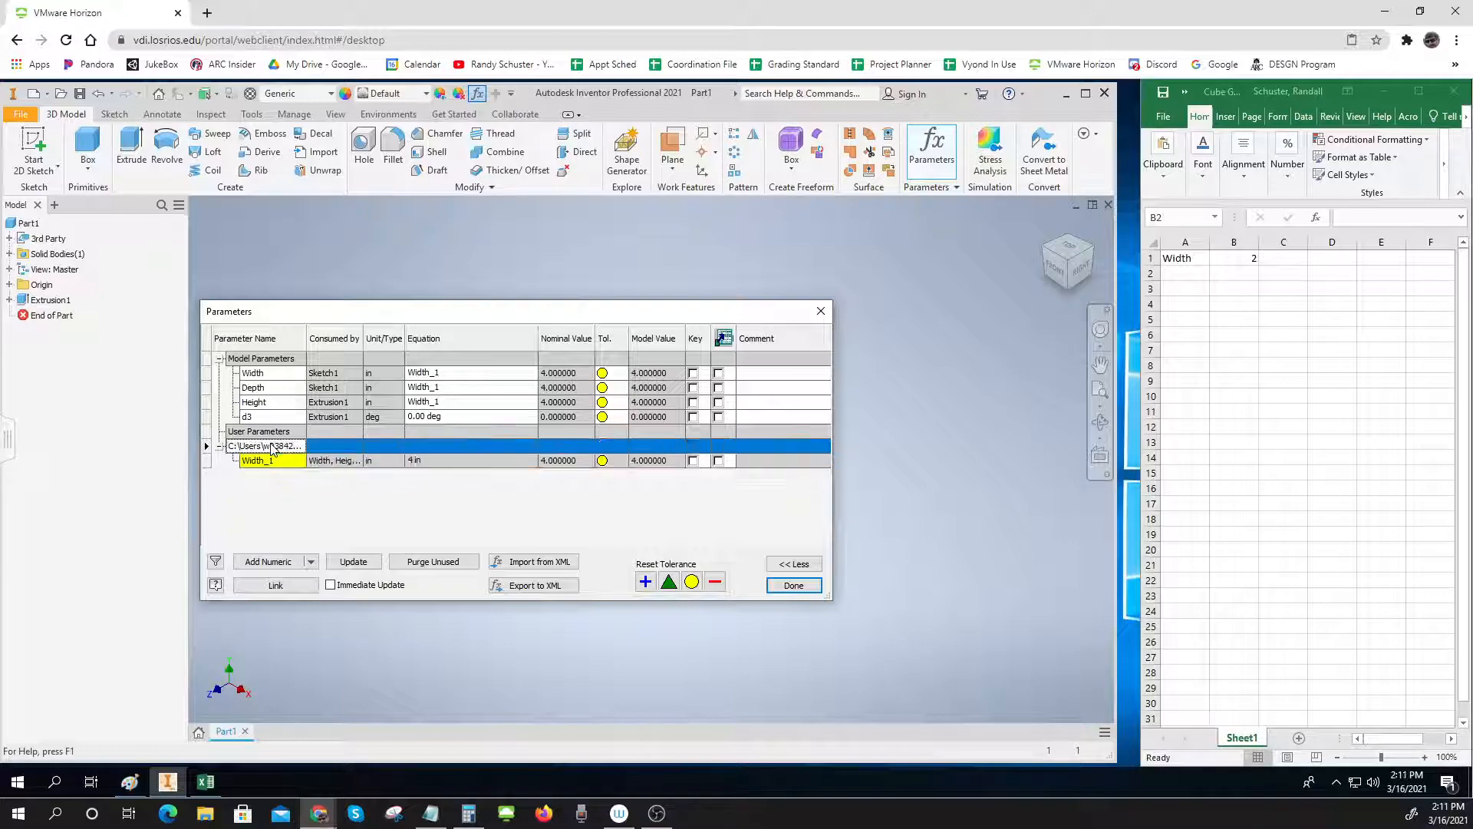
{"action": "right_click", "coordinate": [273, 449]}
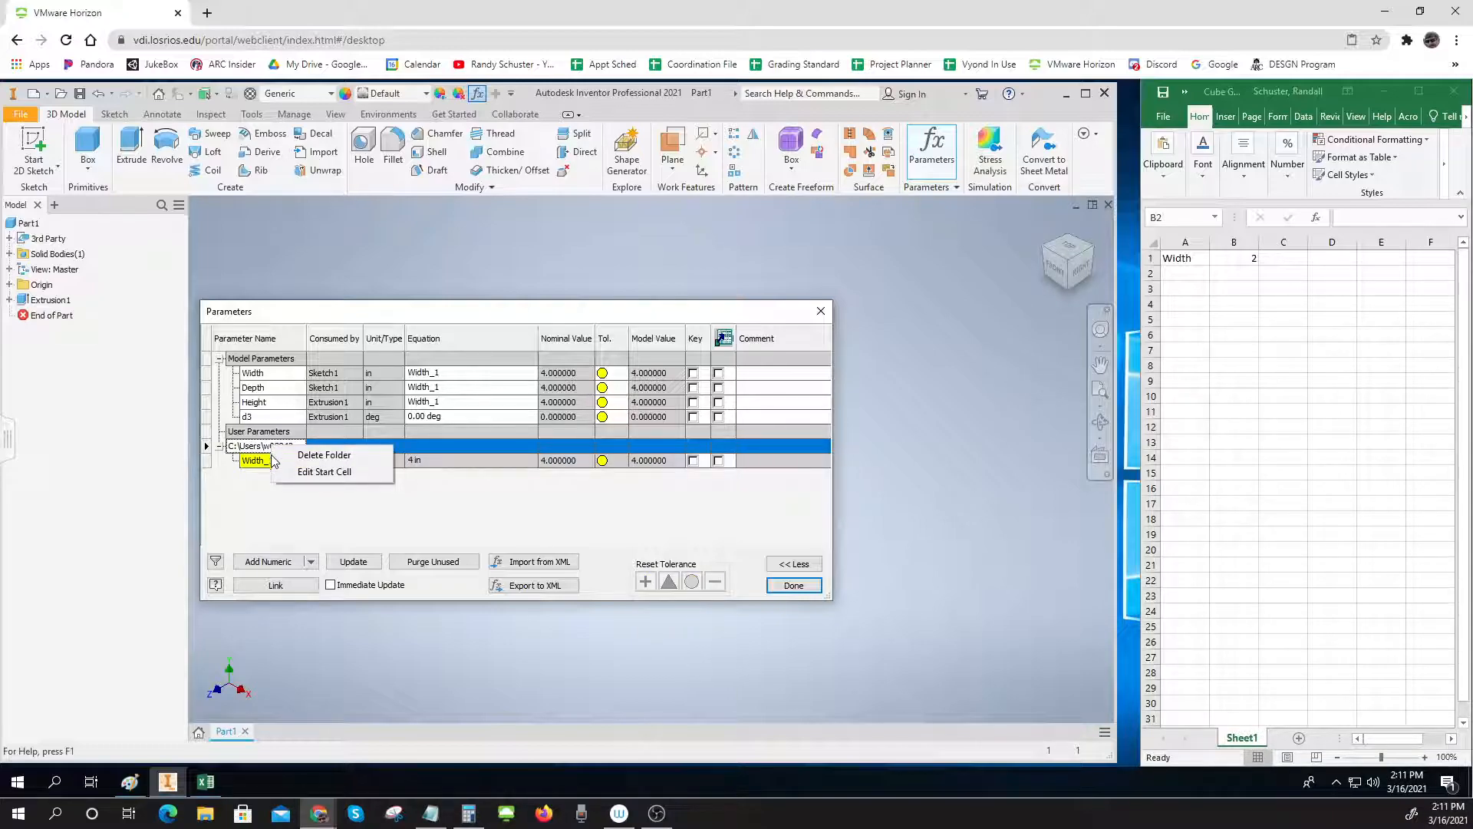
{"action": "left_click", "coordinate": [286, 513]}
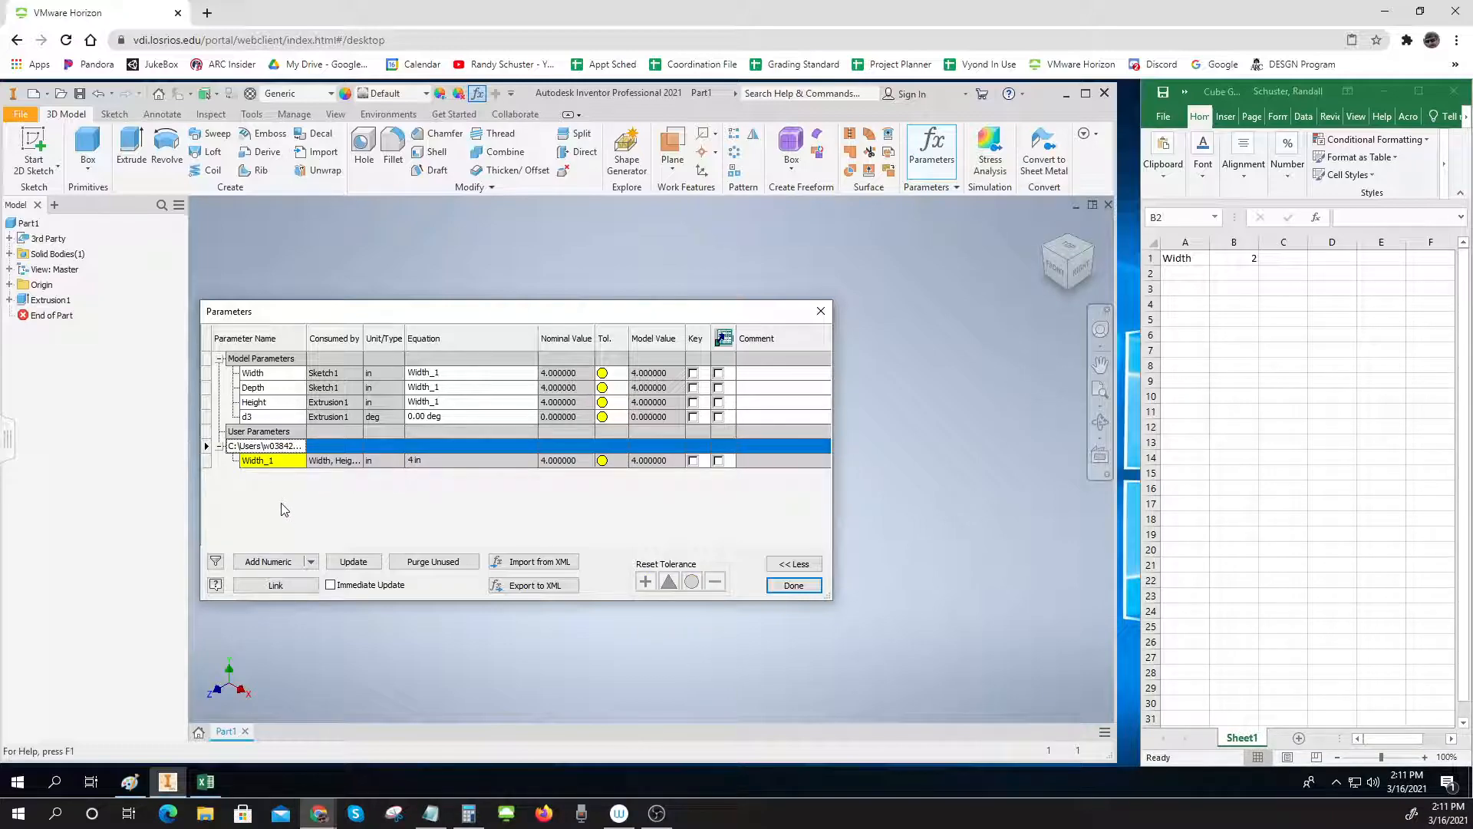
{"action": "right_click", "coordinate": [274, 465]}
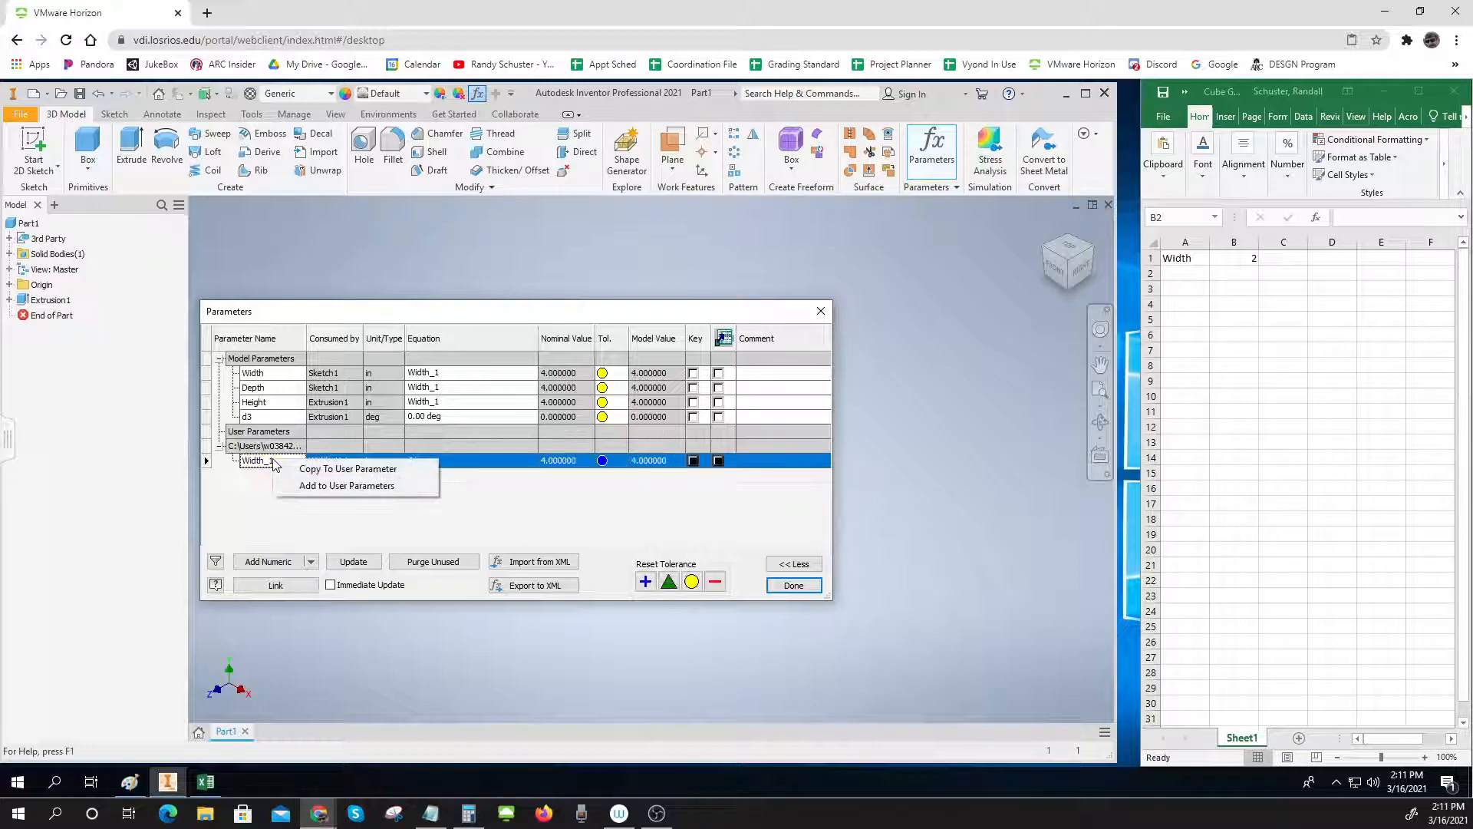
{"action": "left_click", "coordinate": [232, 511]}
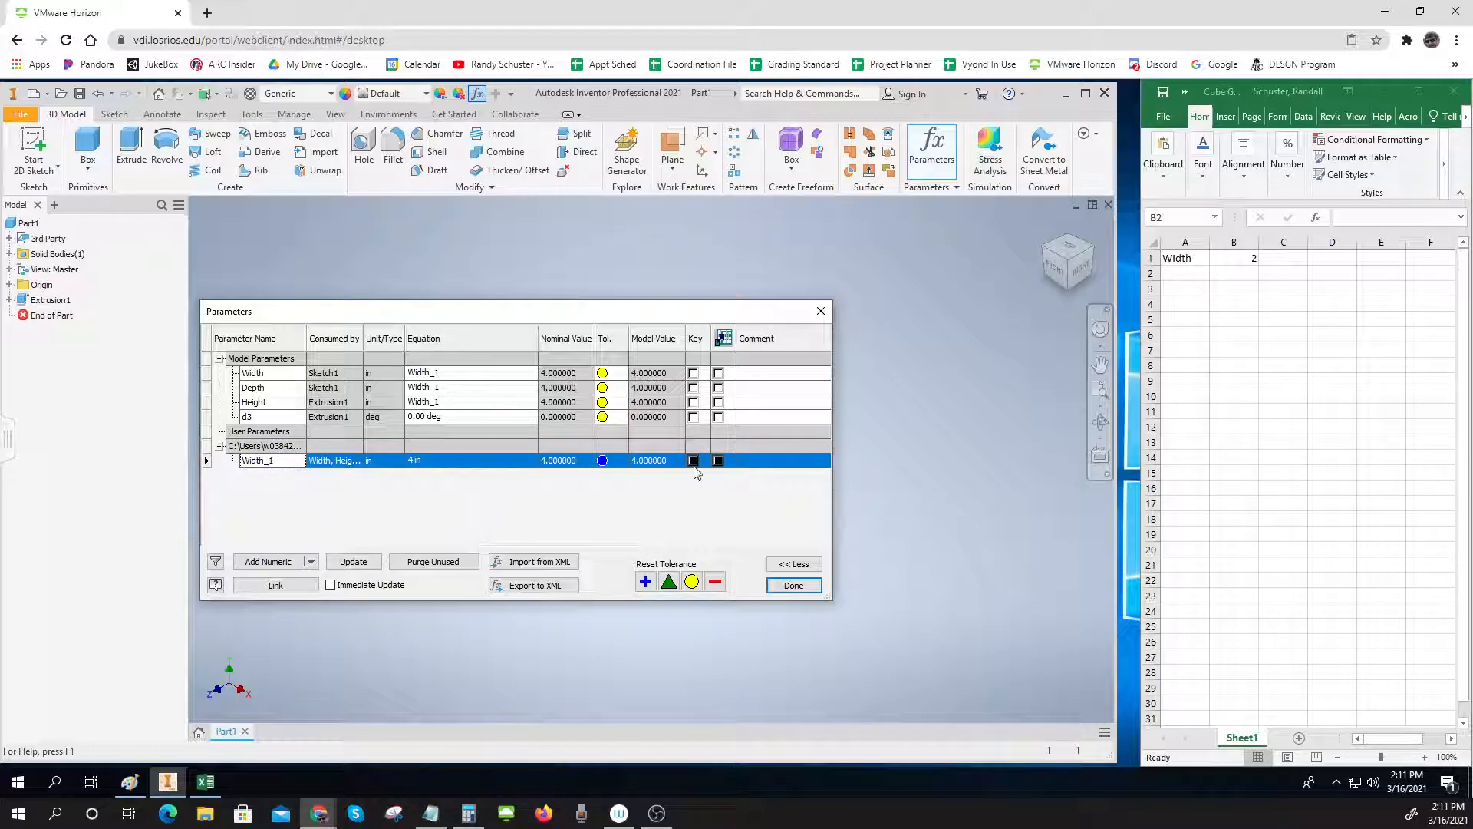
Switch to Excel and save the Cube Generator workbook again
{"action": "left_click", "coordinate": [1241, 354]}
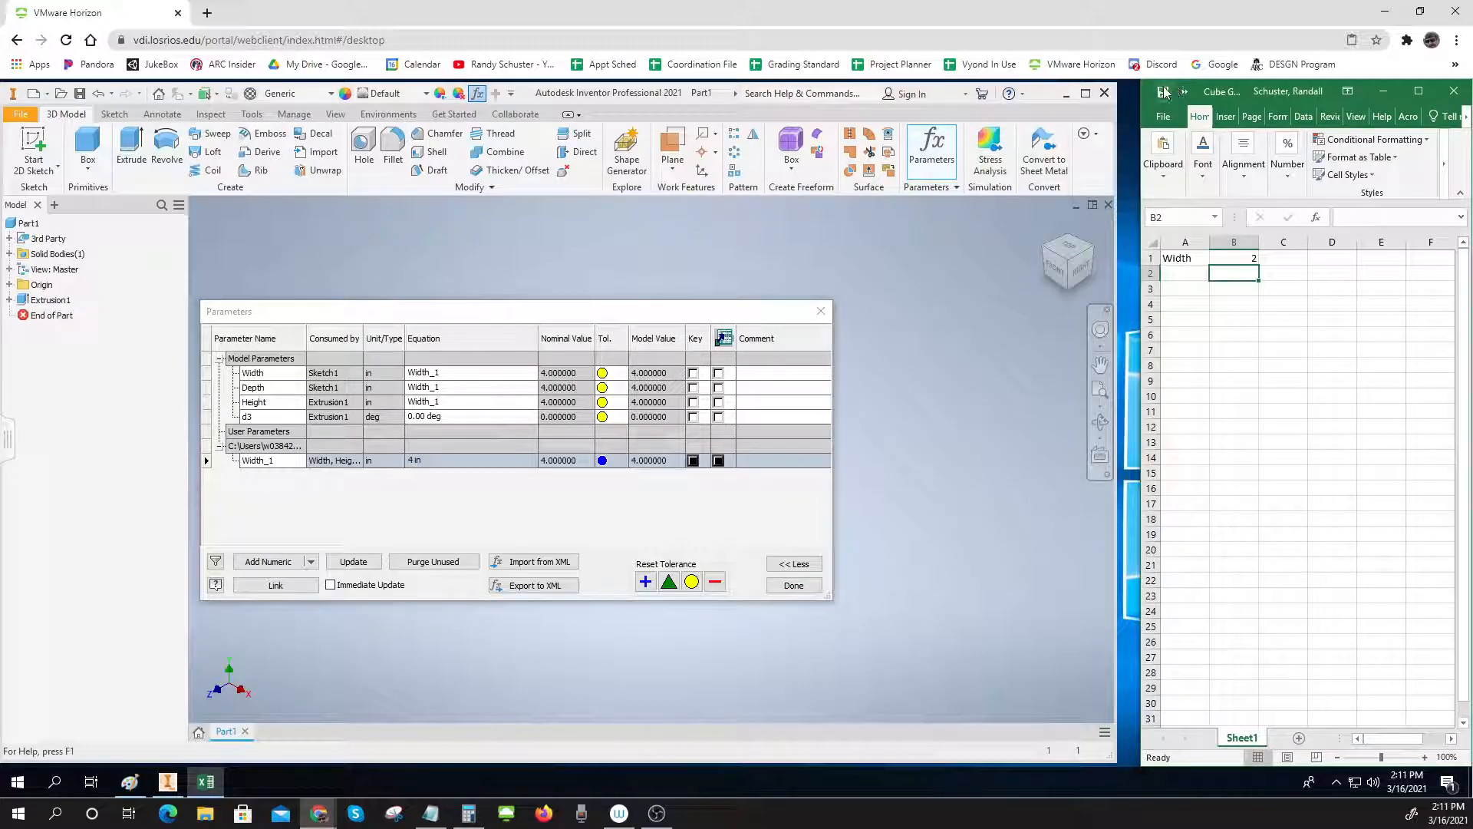
{"action": "left_click", "coordinate": [1160, 116]}
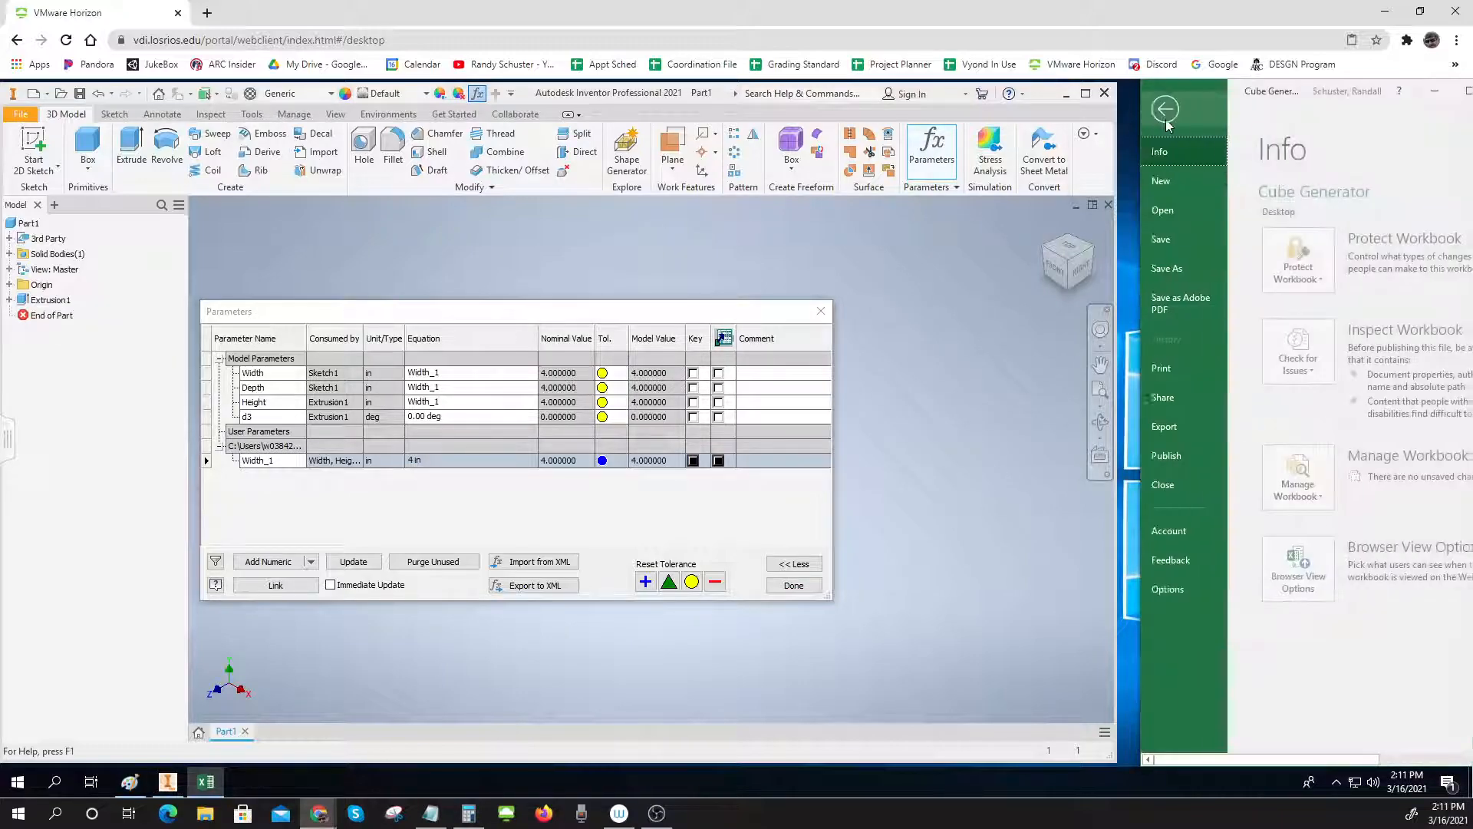
{"action": "left_click", "coordinate": [1171, 244]}
{"action": "left_click", "coordinate": [1274, 335]}
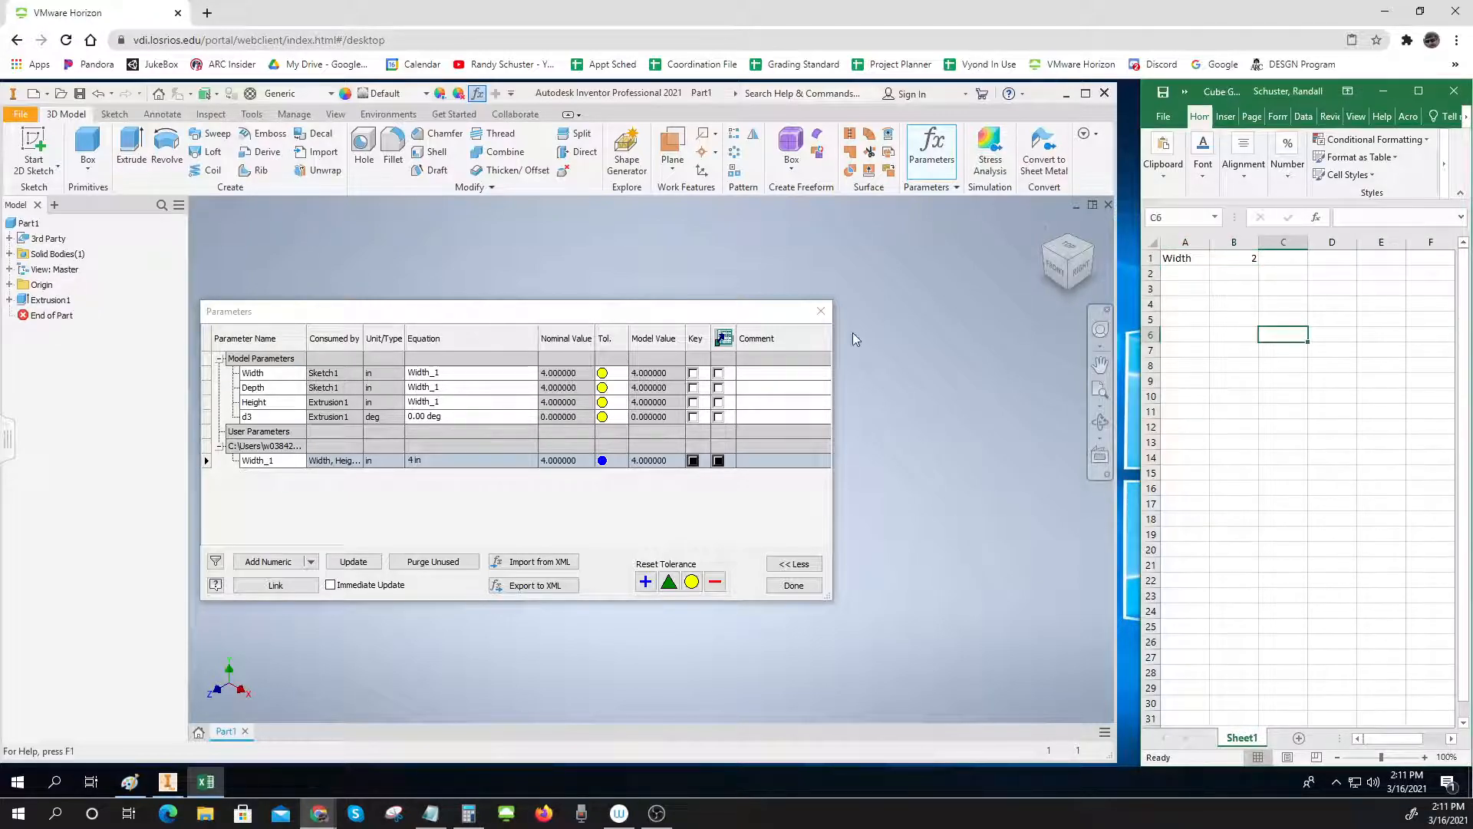
Try to link the Cube Generator workbook from the Desktop to the Inventor parameters again, with start cell A1
{"action": "left_click", "coordinate": [294, 585]}
{"action": "left_click", "coordinate": [427, 392]}
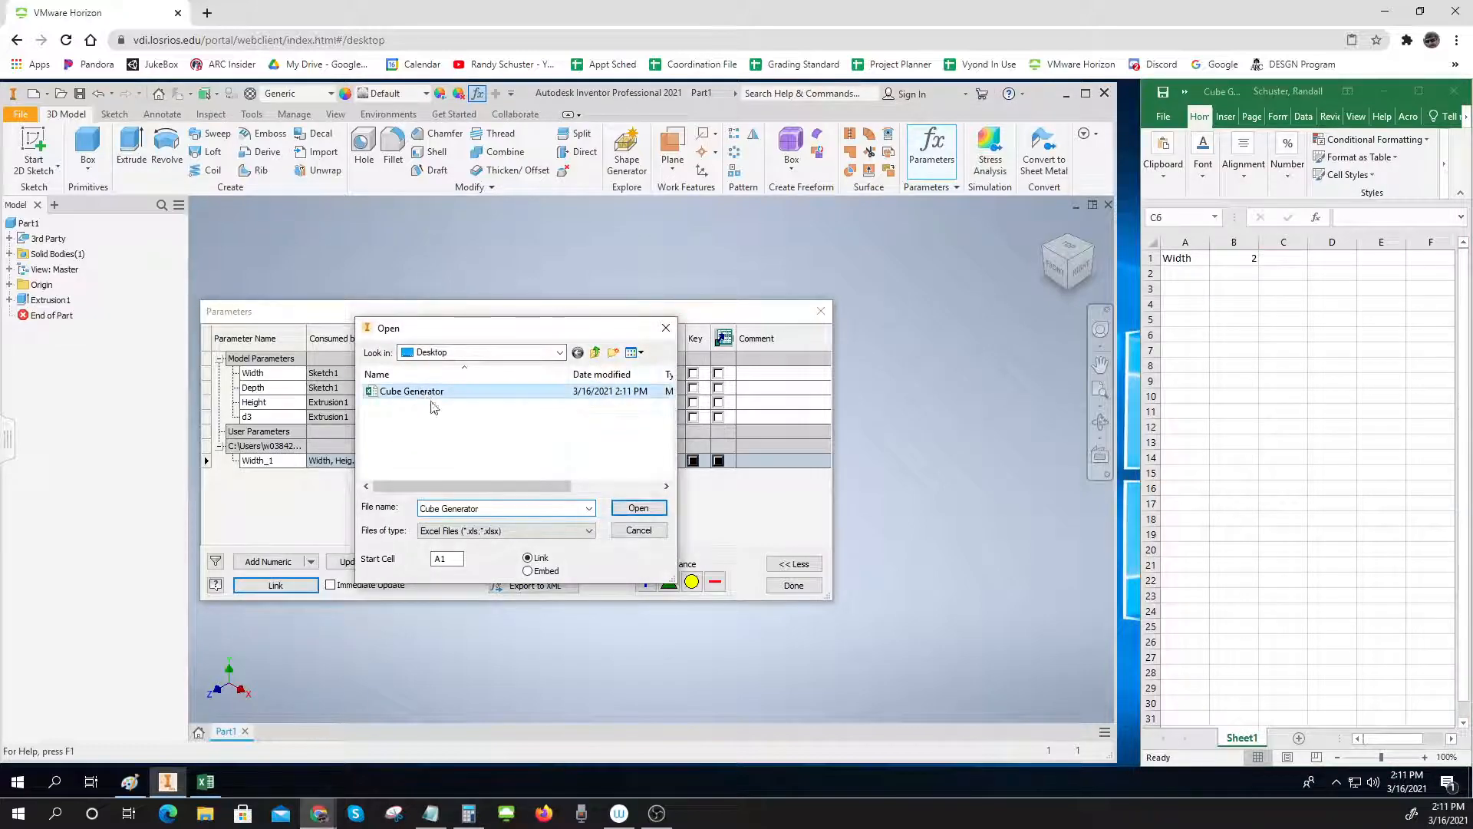
{"action": "left_click", "coordinate": [639, 508]}
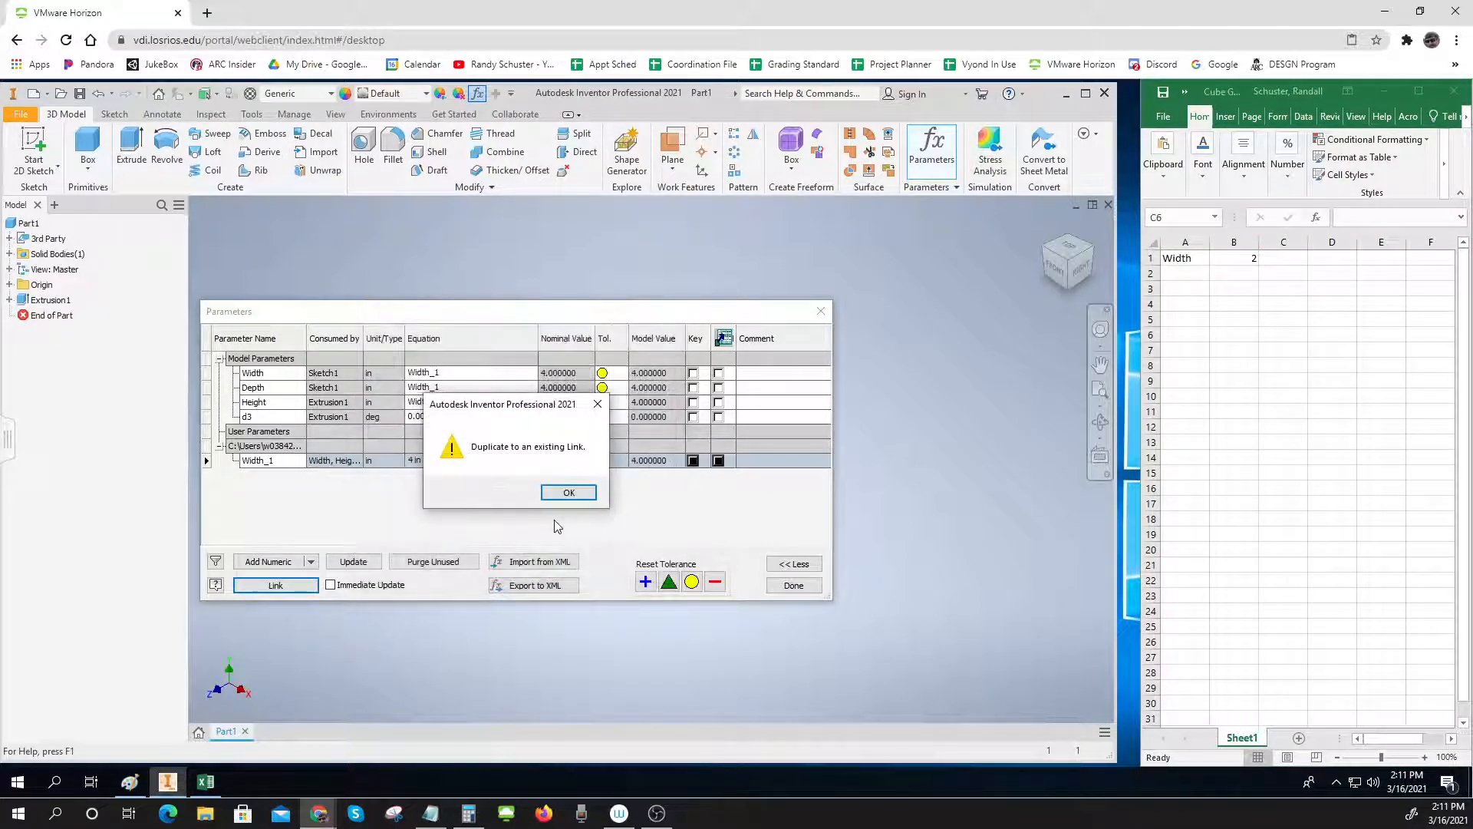
{"action": "left_click", "coordinate": [598, 403]}
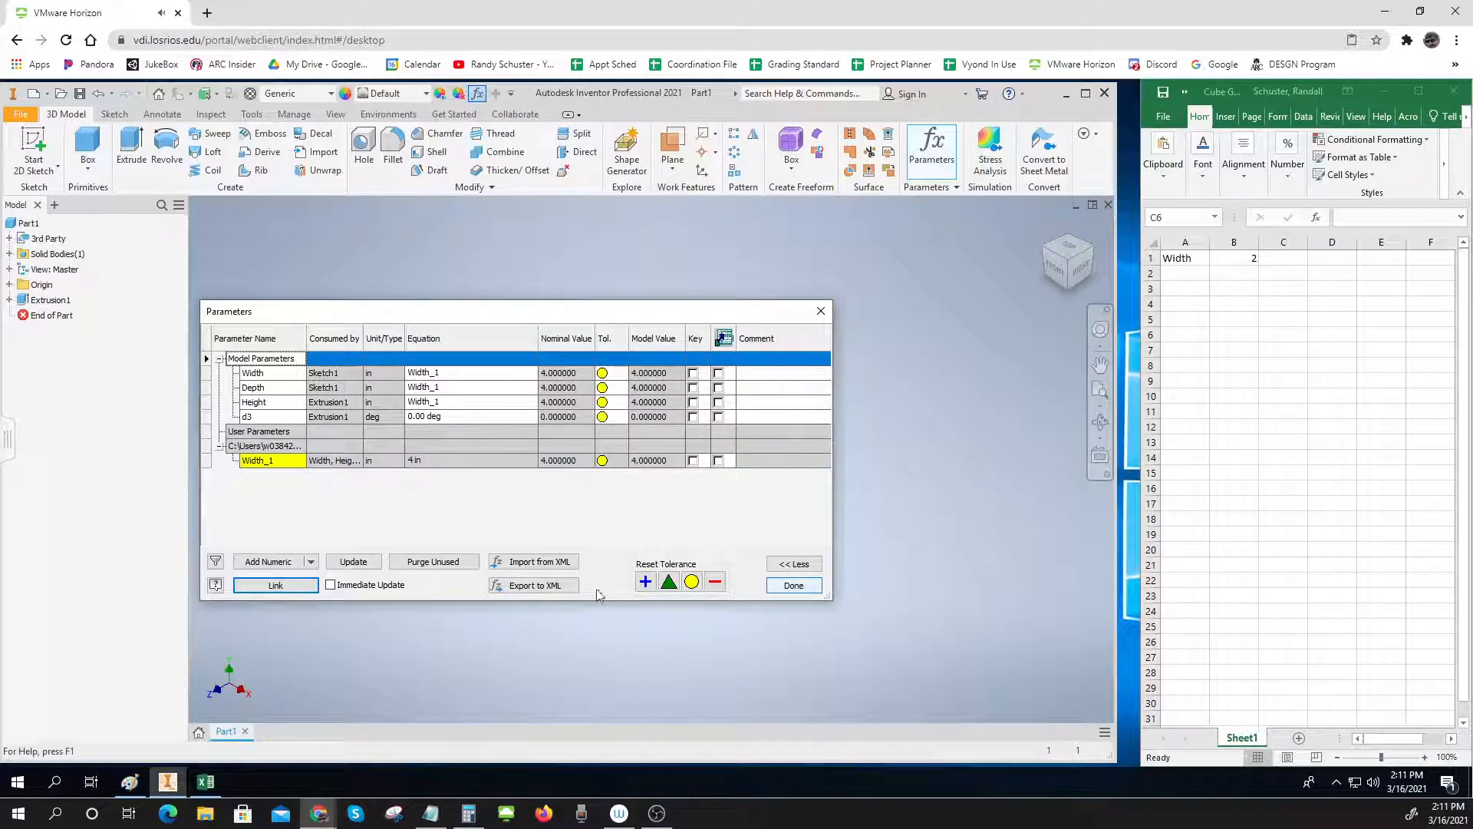
Update the model manually from the parameters table and turn Immediate Update back on
{"action": "left_click", "coordinate": [357, 562]}
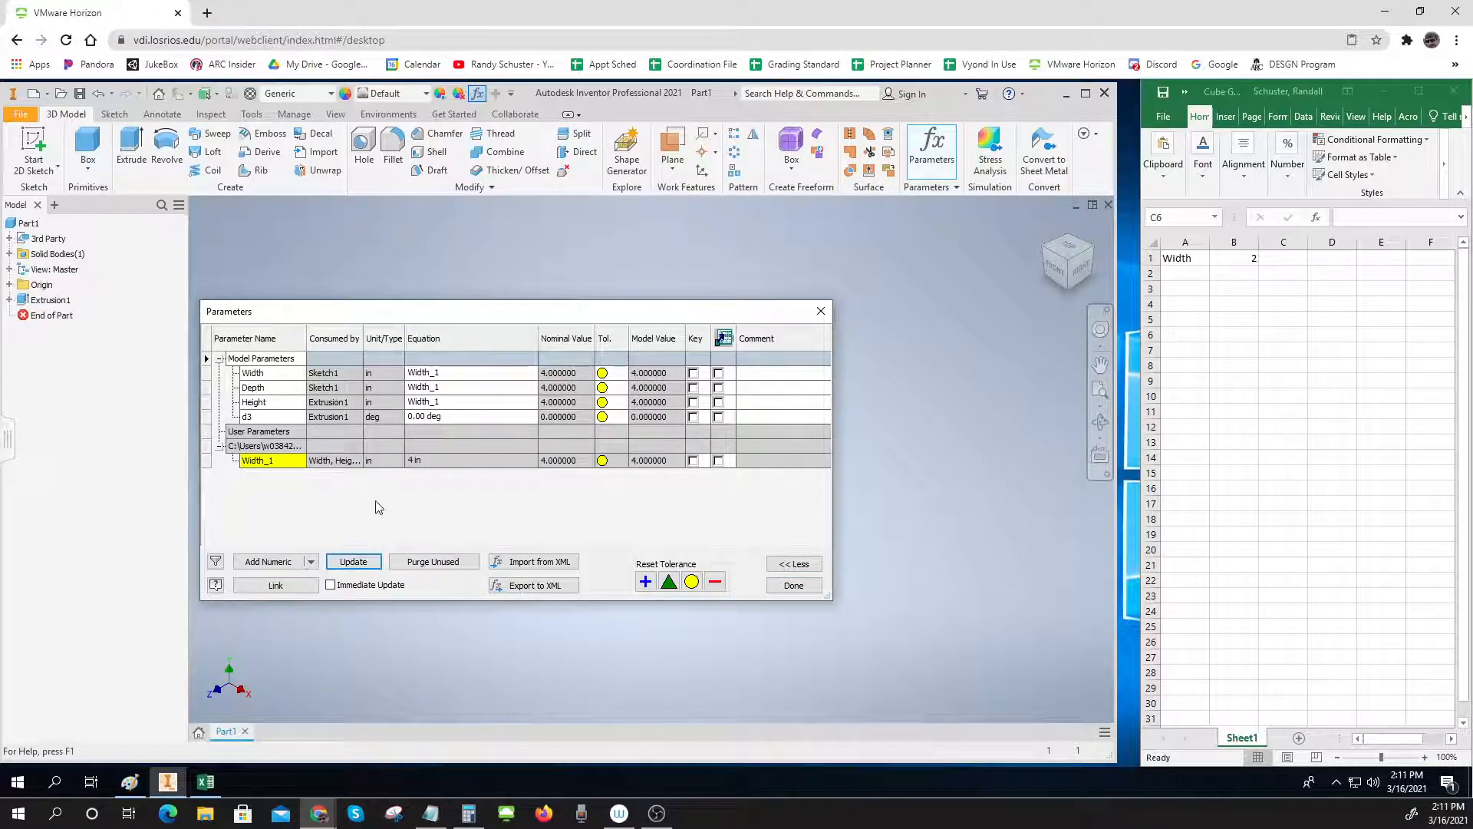
{"action": "left_click", "coordinate": [353, 561]}
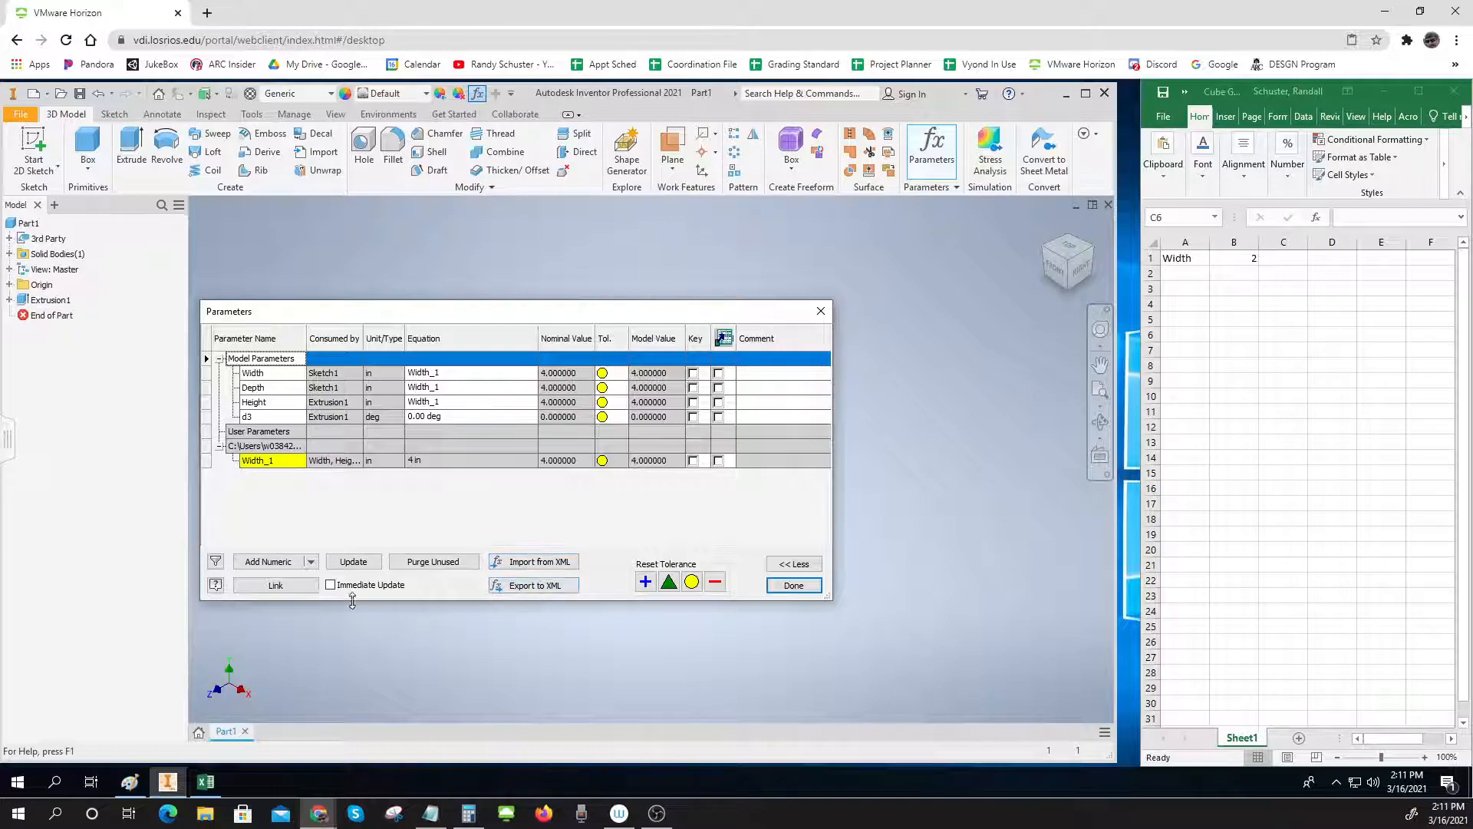
{"action": "left_click", "coordinate": [331, 586]}
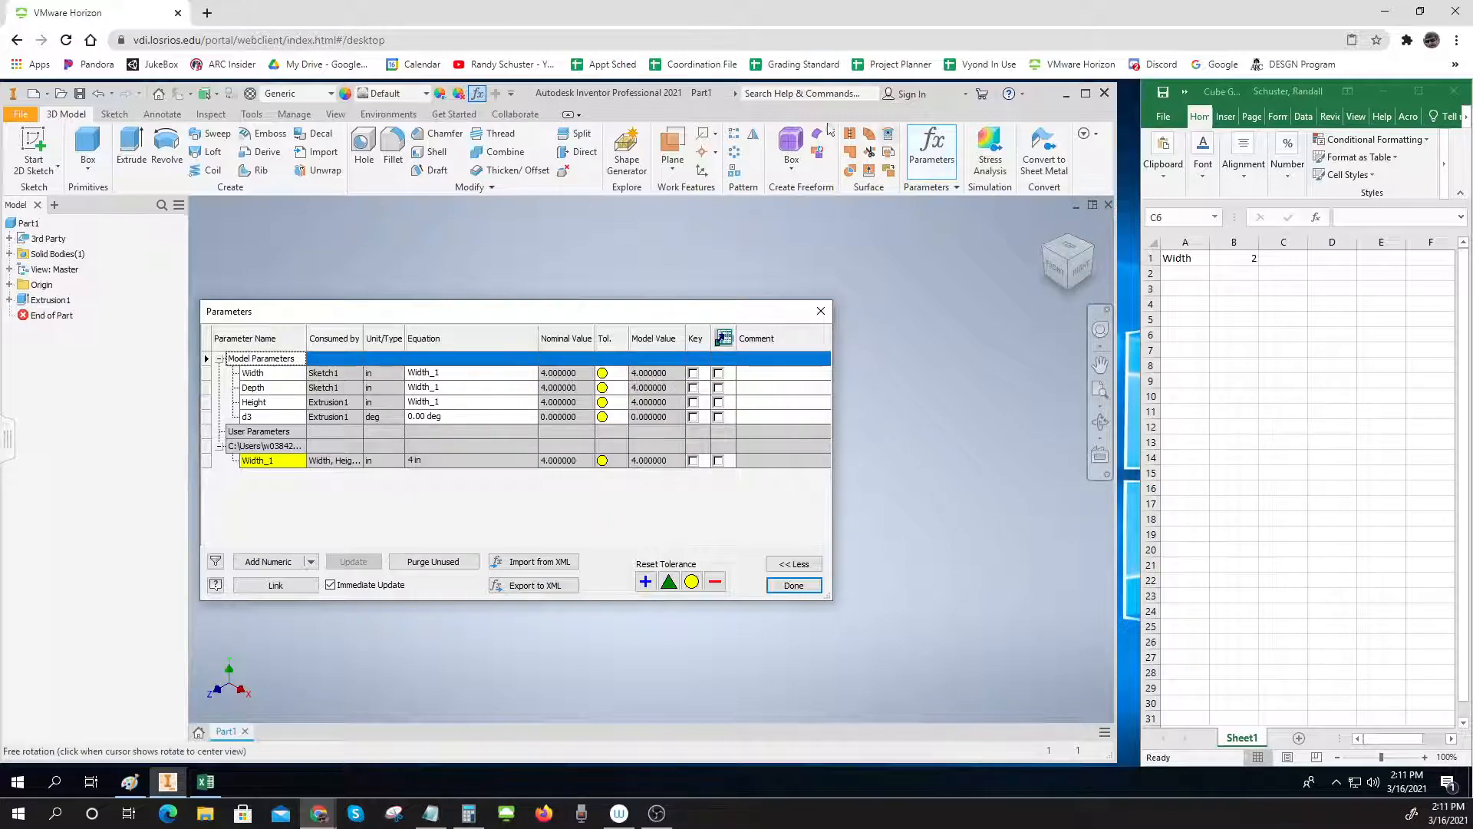
Close the Excel workbook and parameters table, and reopen Cube Generator from the desktop with its window beside the Inventor model
{"action": "left_click", "coordinate": [1454, 90]}
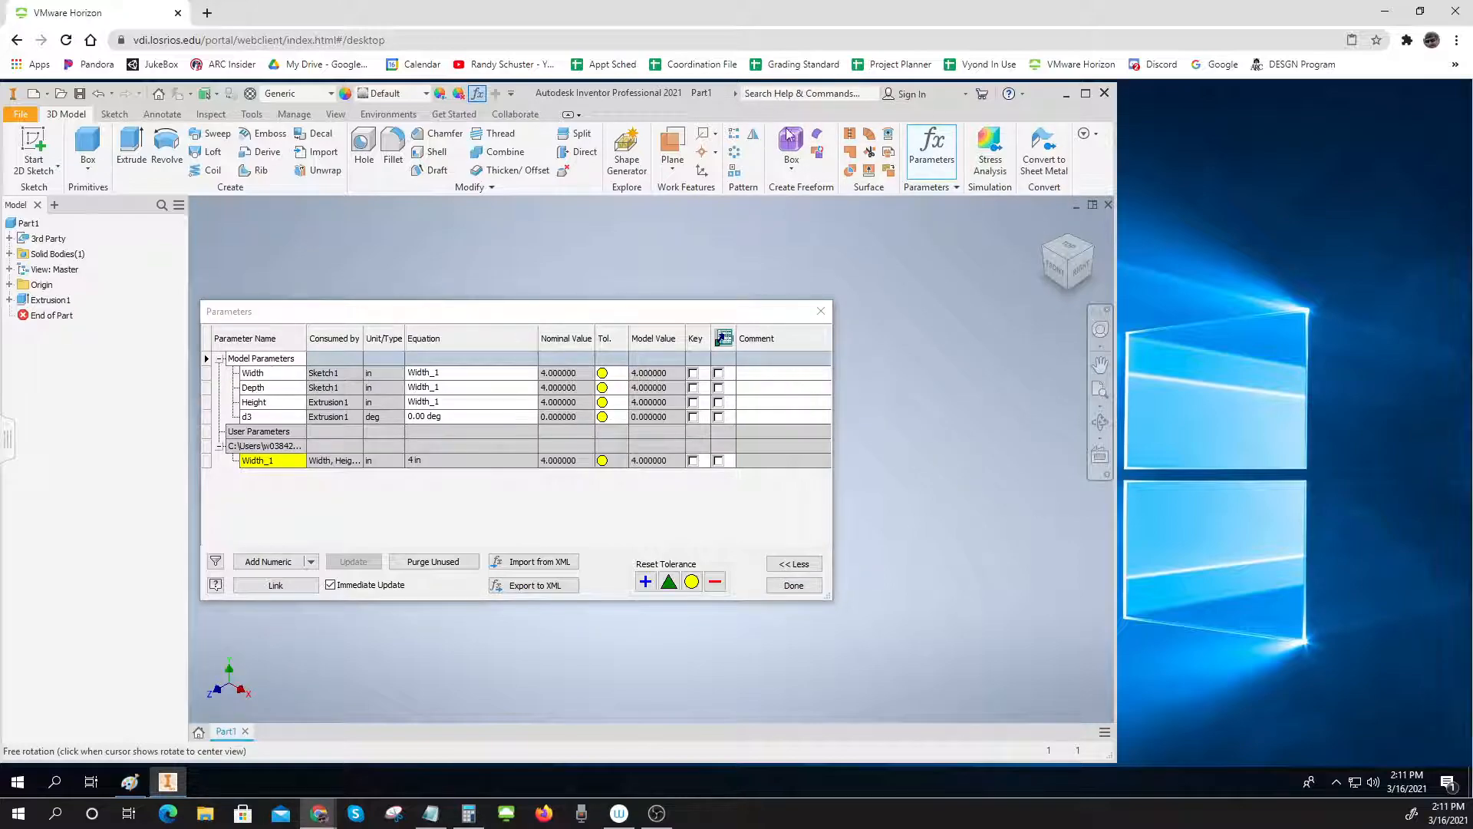
{"action": "left_click", "coordinate": [798, 586]}
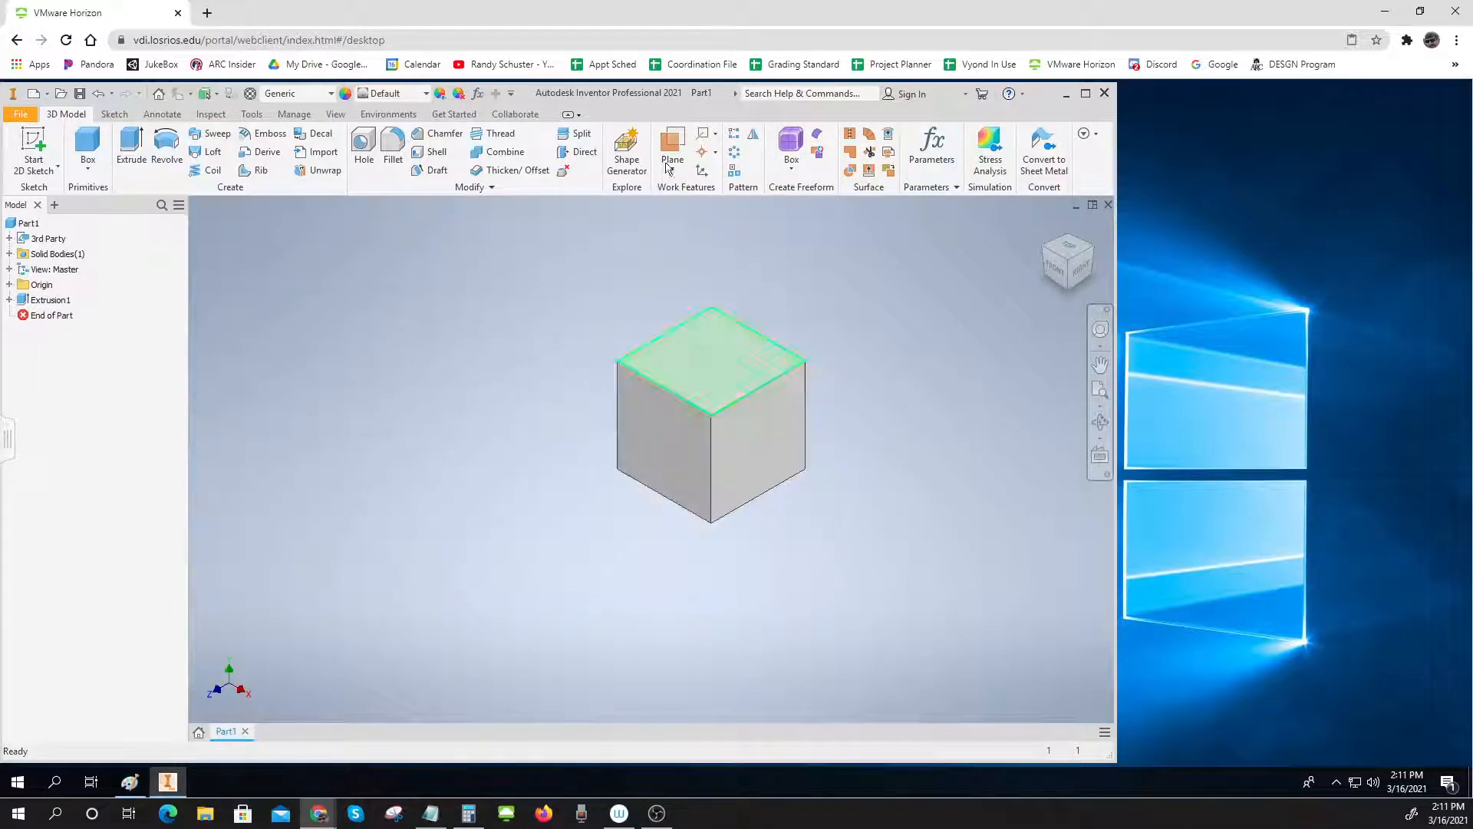
{"action": "left_click_drag", "start_coordinate": [671, 102], "coordinate": [981, 112]}
{"action": "double_click", "coordinate": [144, 710]}
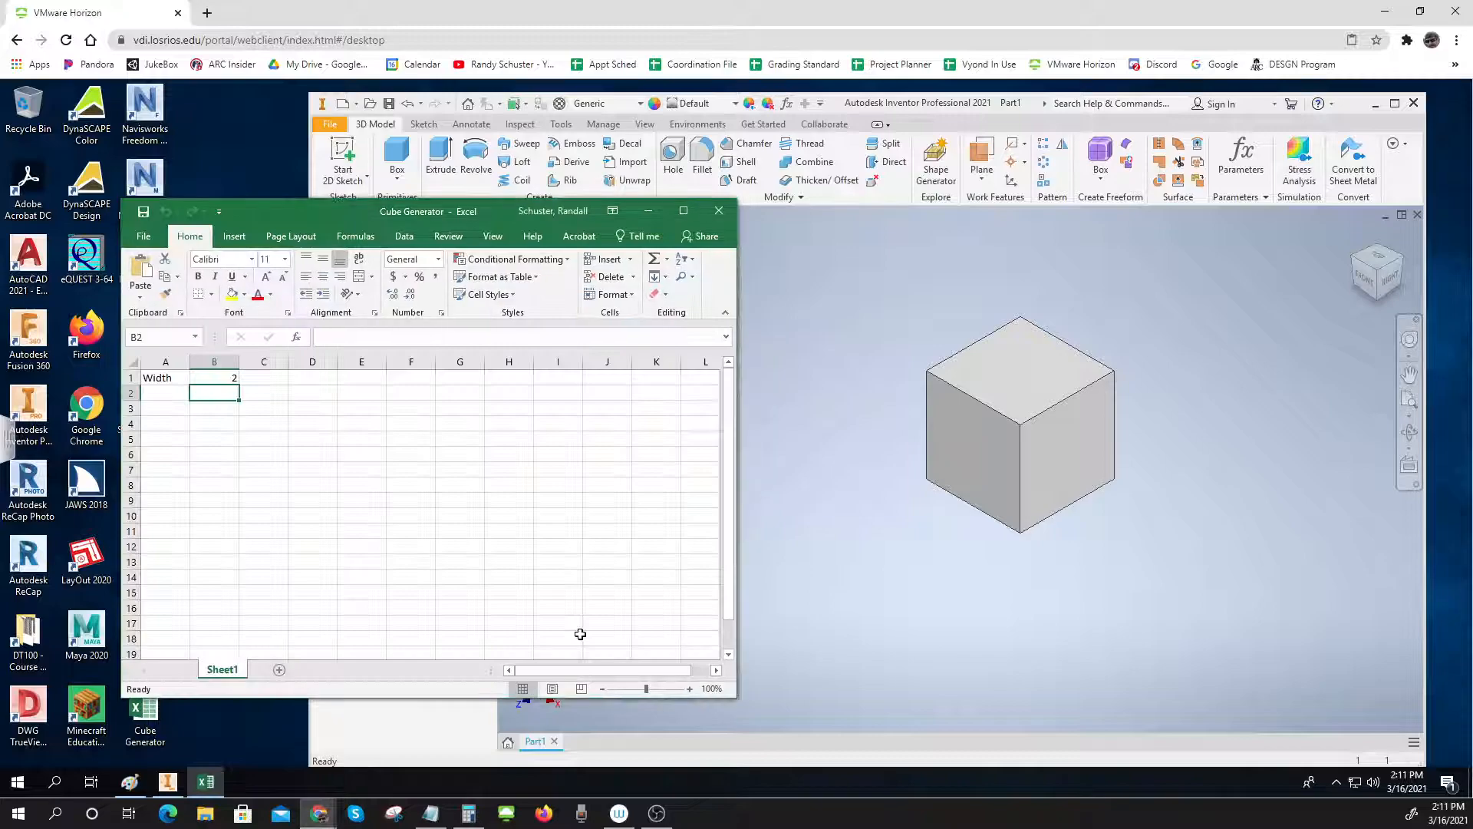
{"action": "left_click_drag", "start_coordinate": [317, 216], "coordinate": [152, 250]}
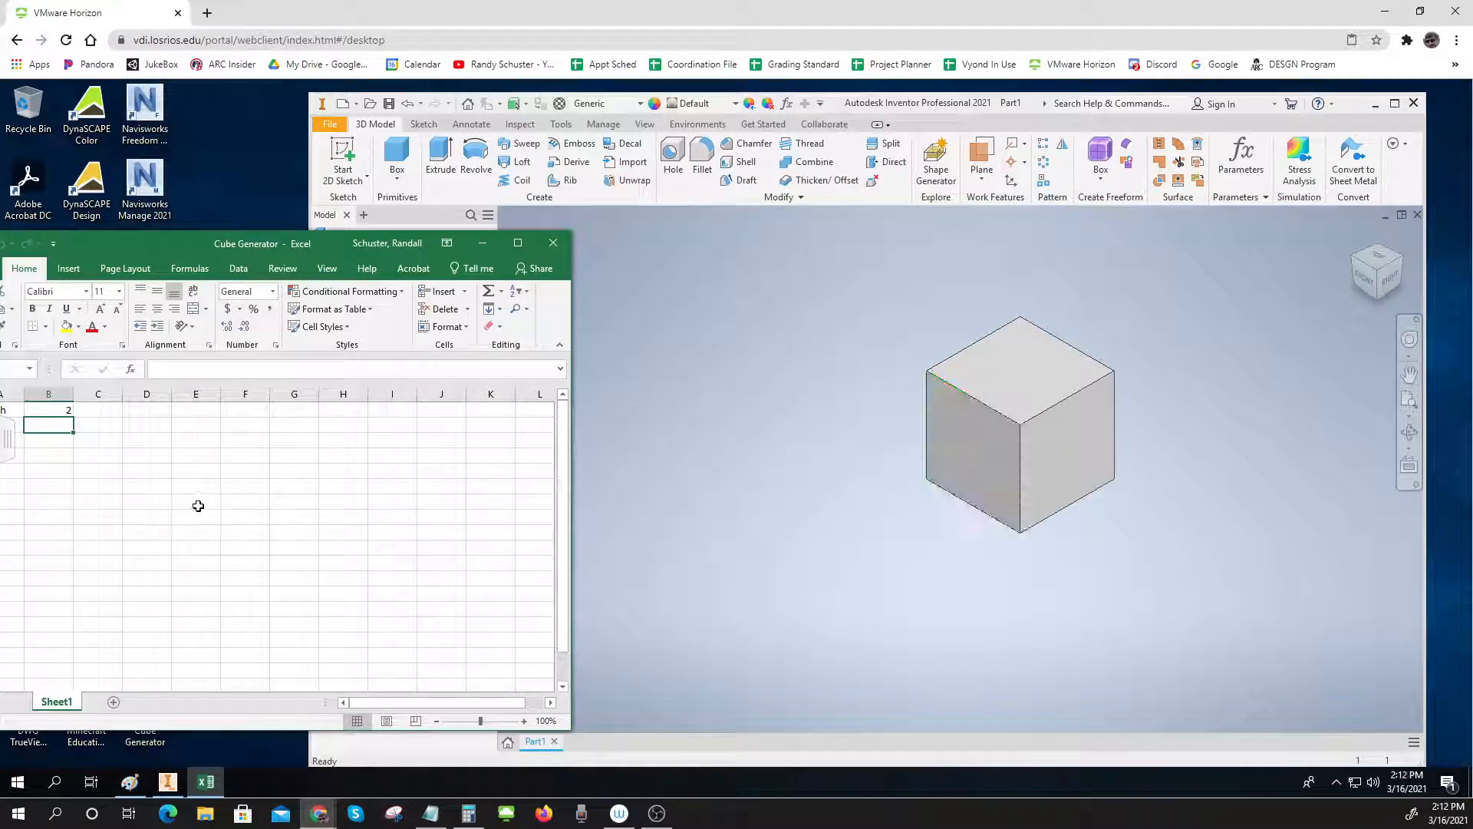
{"action": "left_click_drag", "start_coordinate": [168, 239], "coordinate": [203, 245]}
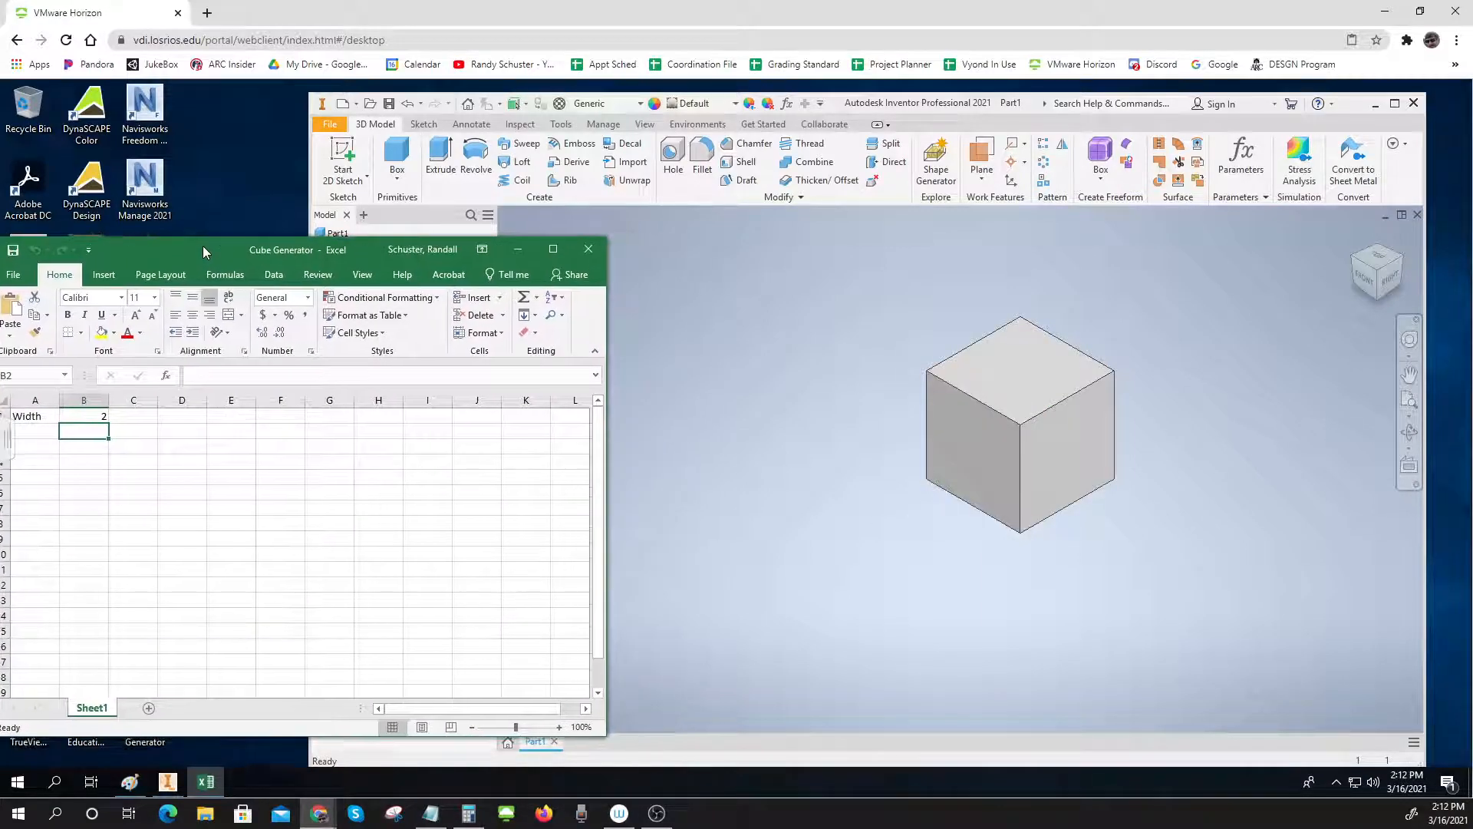
Review the linked Width_1 entry in the parameters table, and narrow the Cube Generator workbook window and move it away from the model
{"action": "left_click", "coordinate": [1241, 158]}
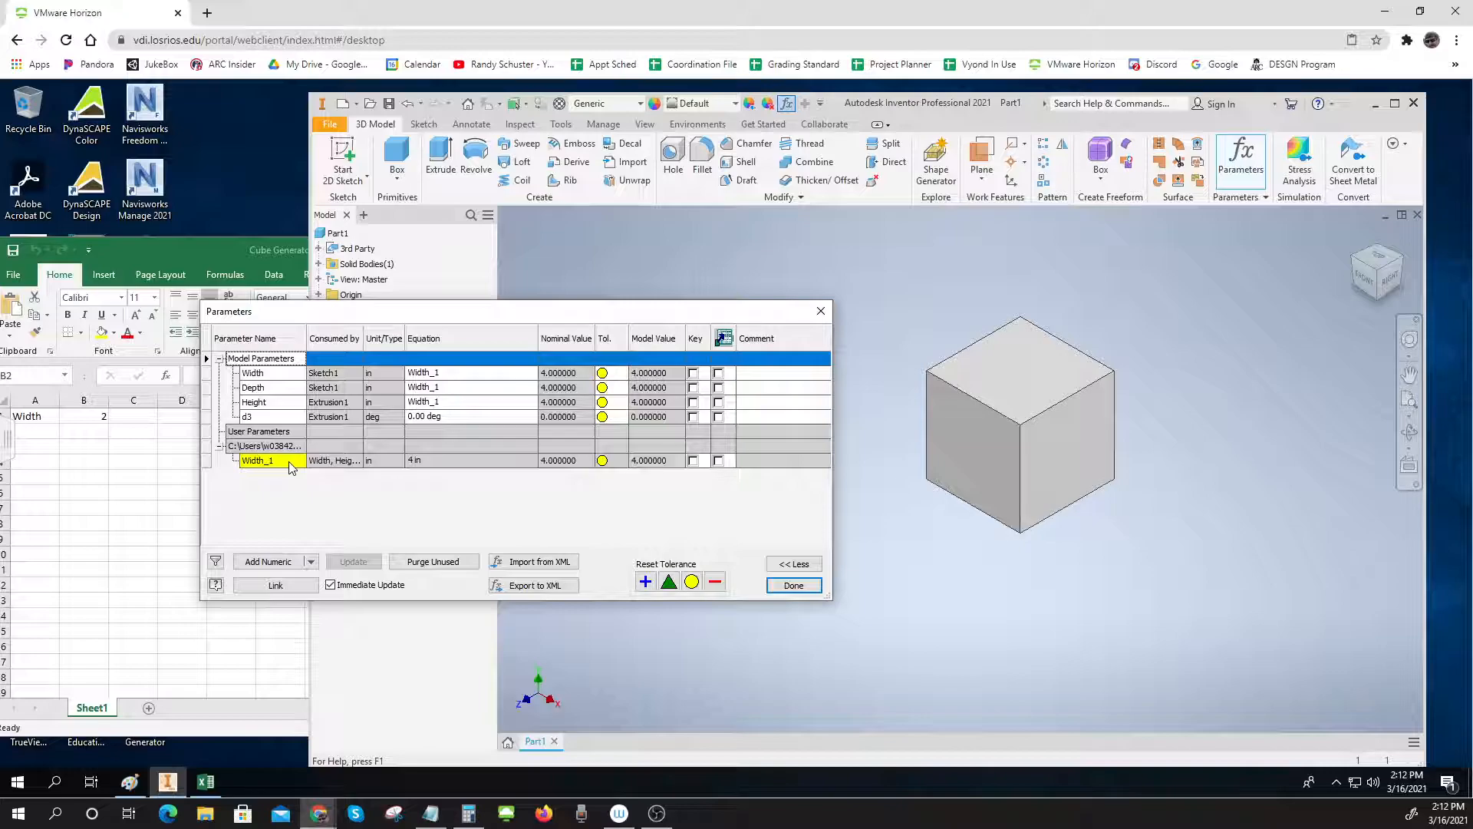
{"action": "left_click", "coordinate": [808, 588]}
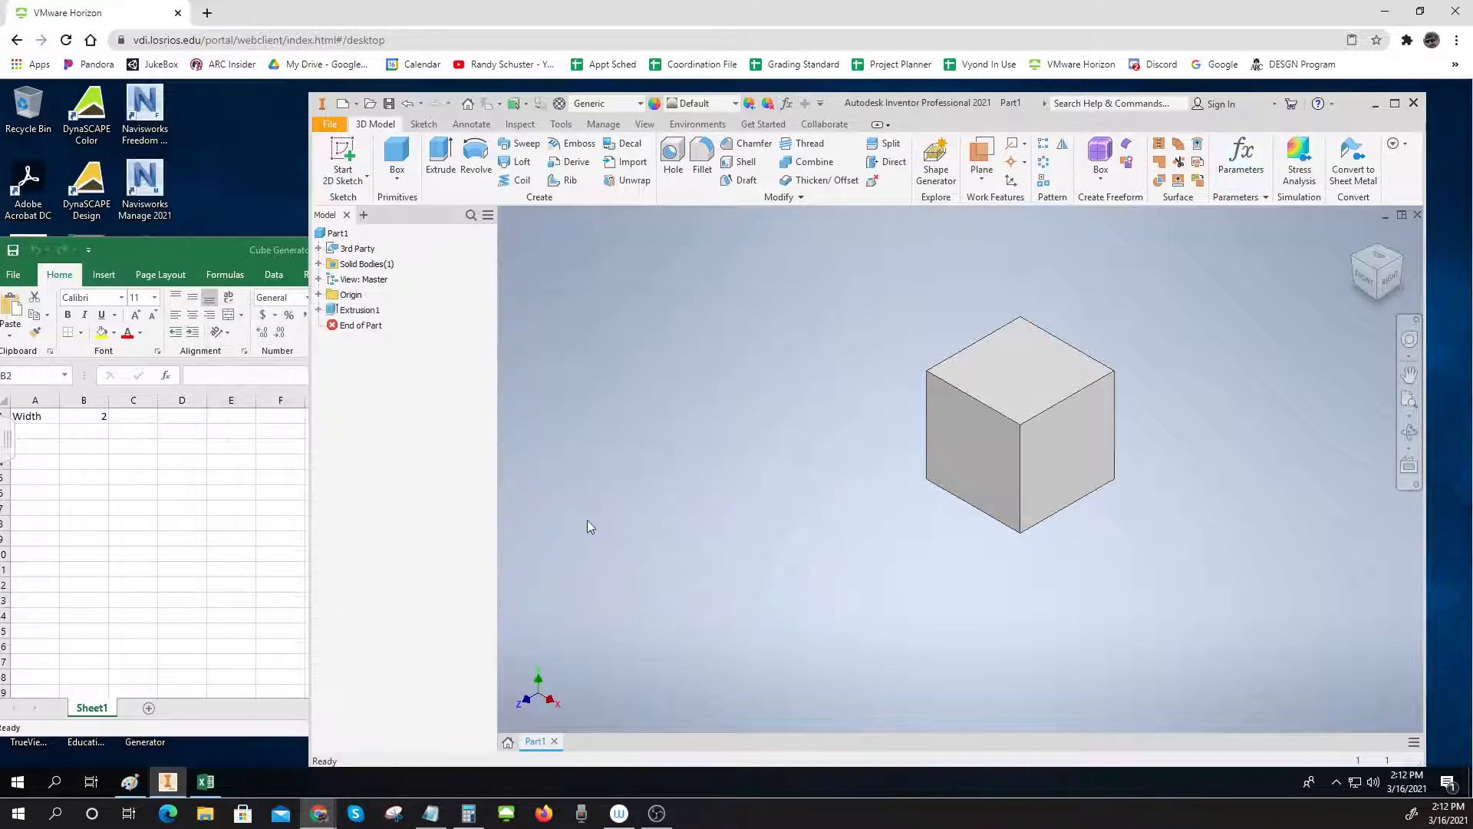
{"action": "left_click", "coordinate": [85, 426]}
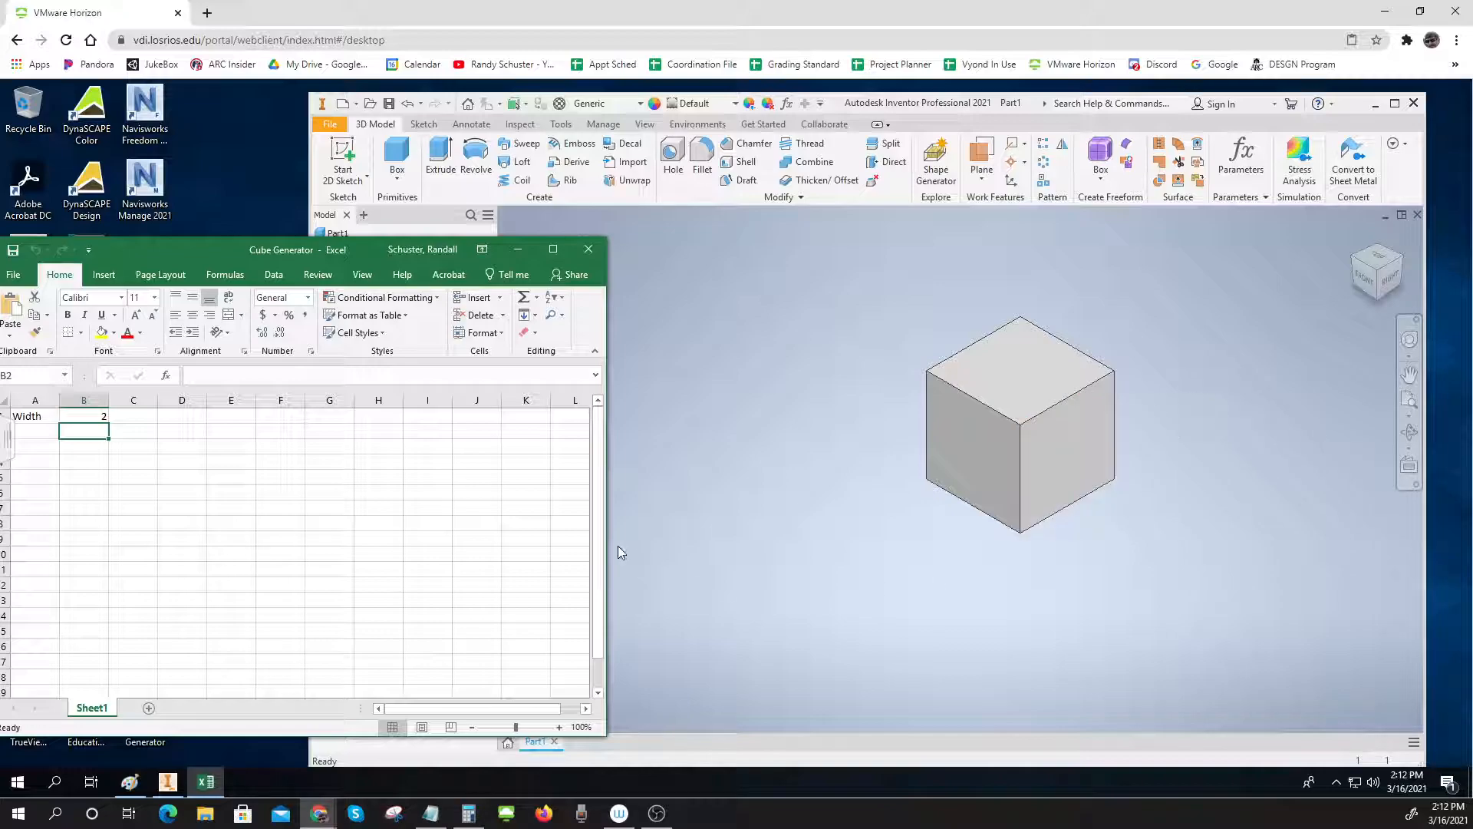
{"action": "left_click_drag", "start_coordinate": [608, 494], "coordinate": [392, 493]}
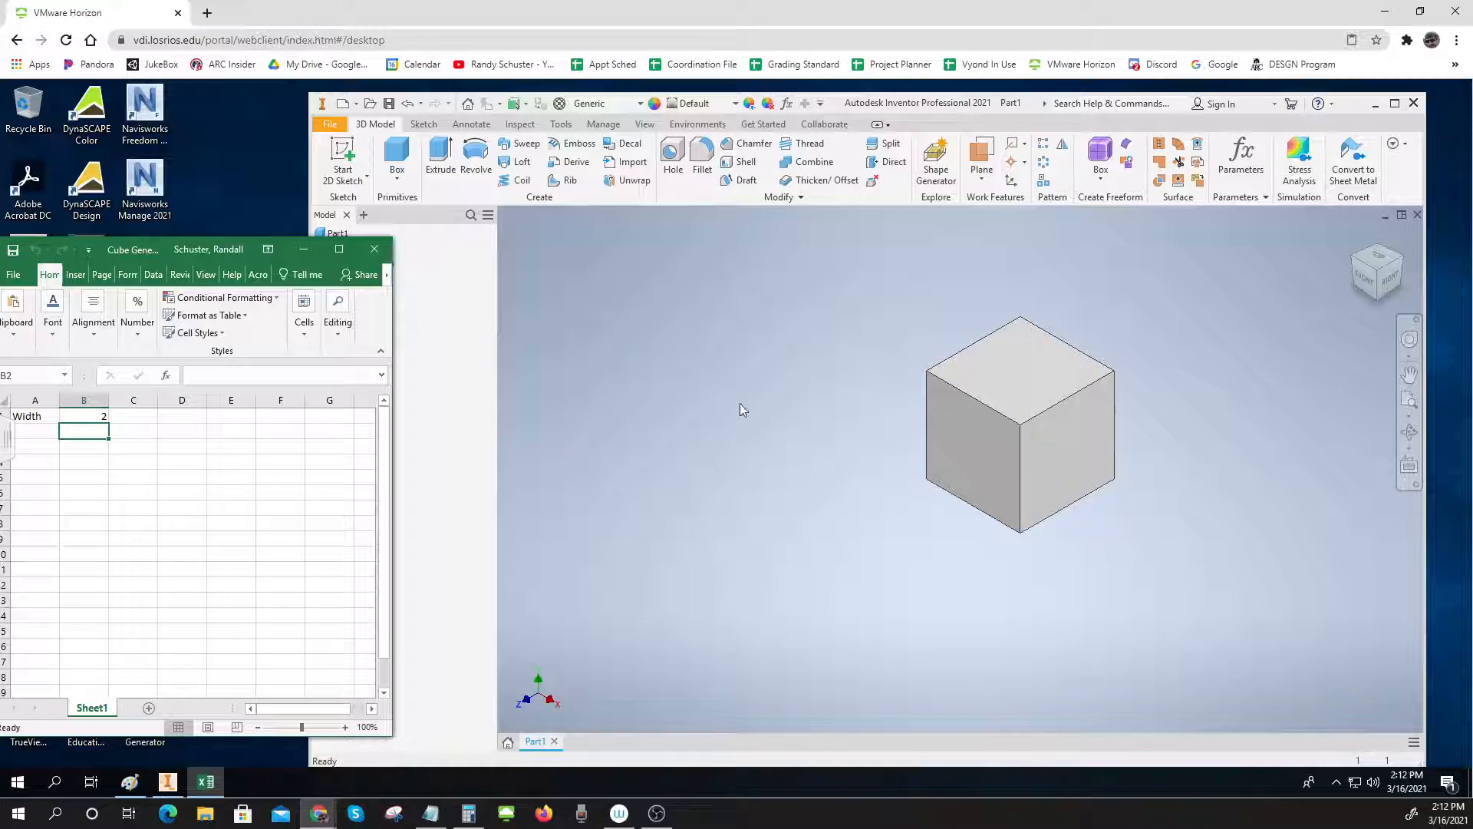
{"action": "left_click_drag", "start_coordinate": [165, 244], "coordinate": [127, 228]}
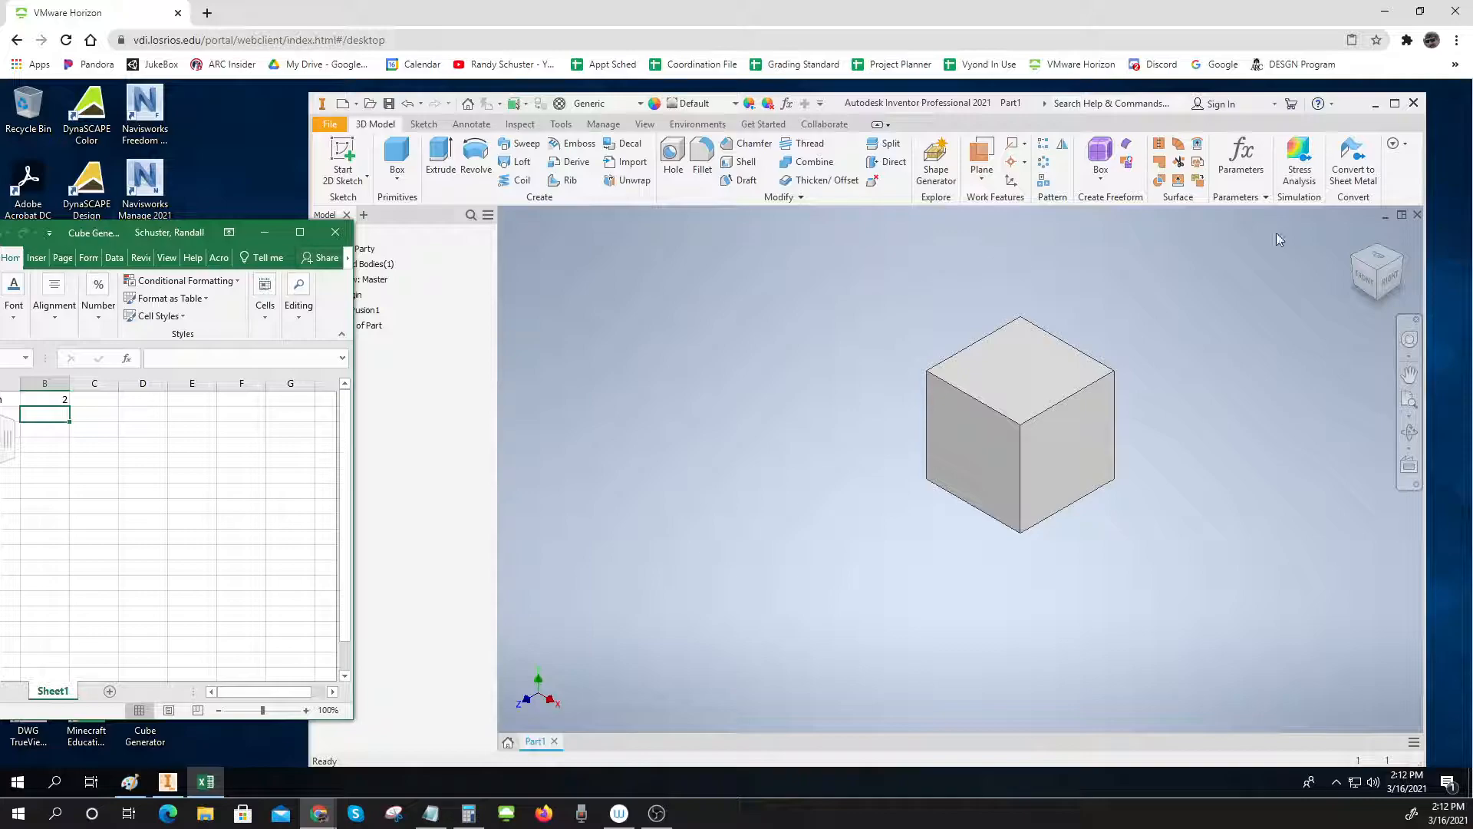
Close the cube part, saving it to the Desktop as Part1
{"action": "left_click", "coordinate": [1418, 216]}
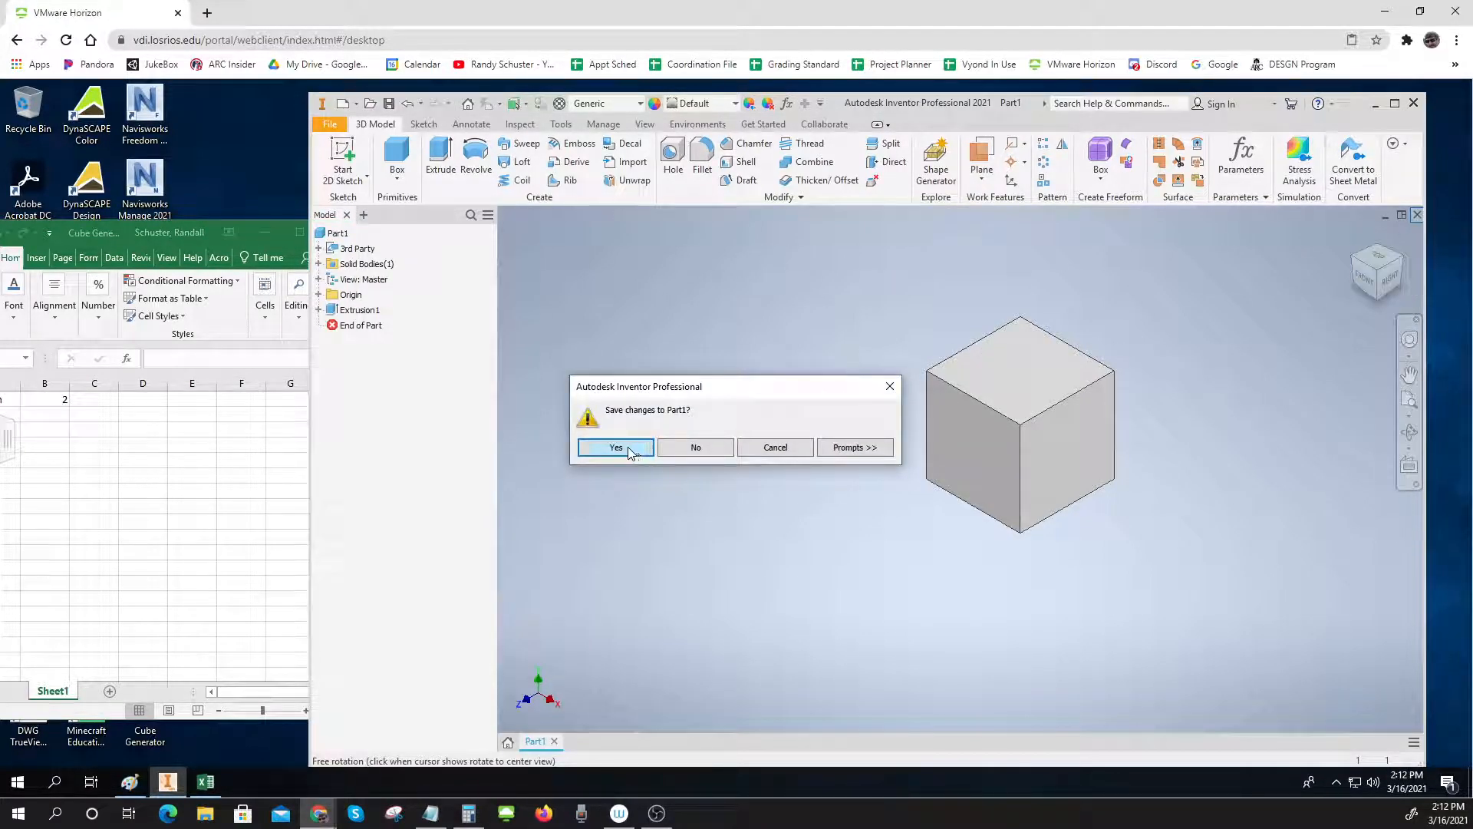
{"action": "left_click", "coordinate": [616, 447]}
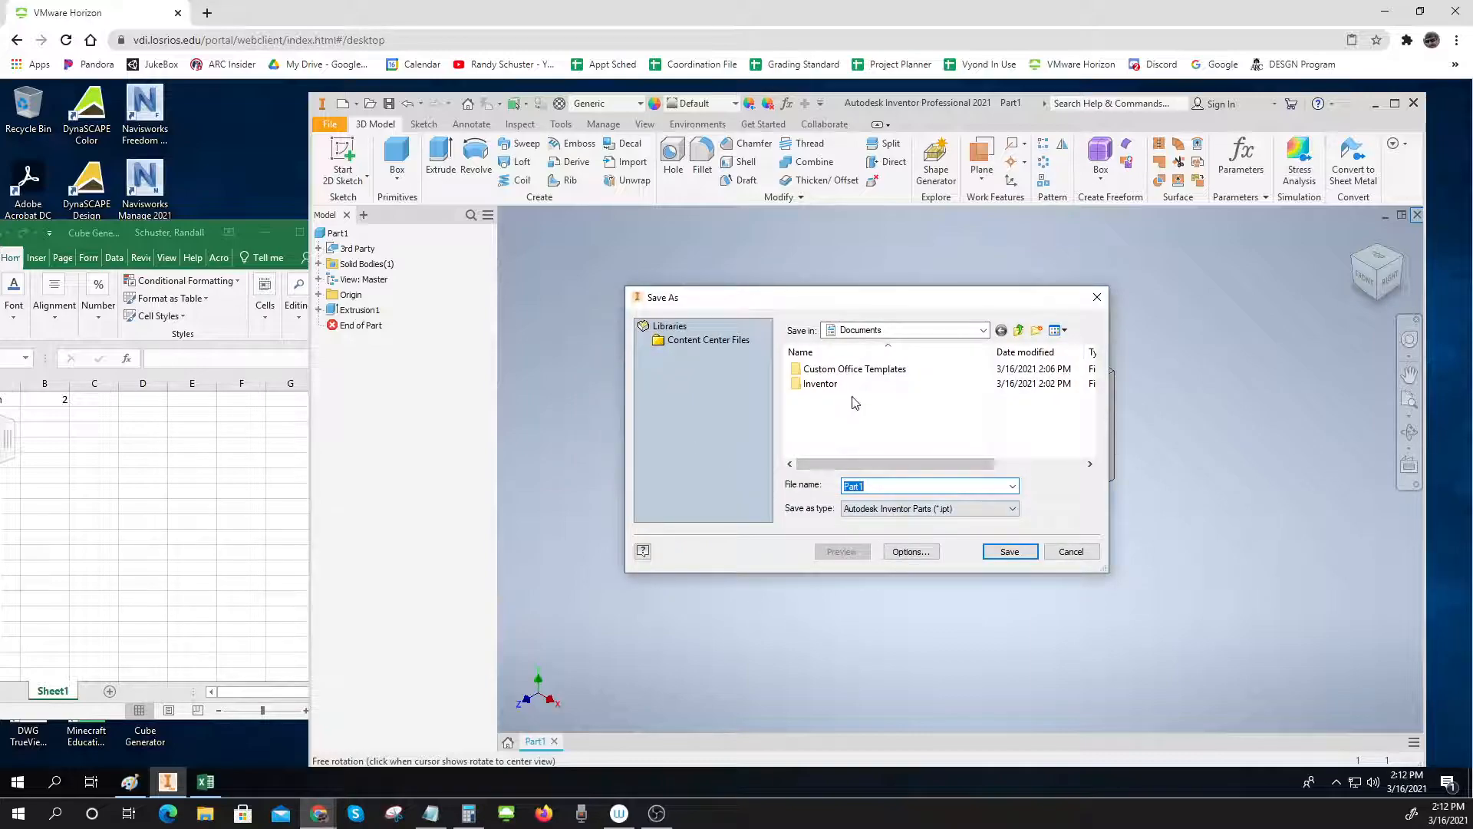
{"action": "left_click", "coordinate": [983, 331]}
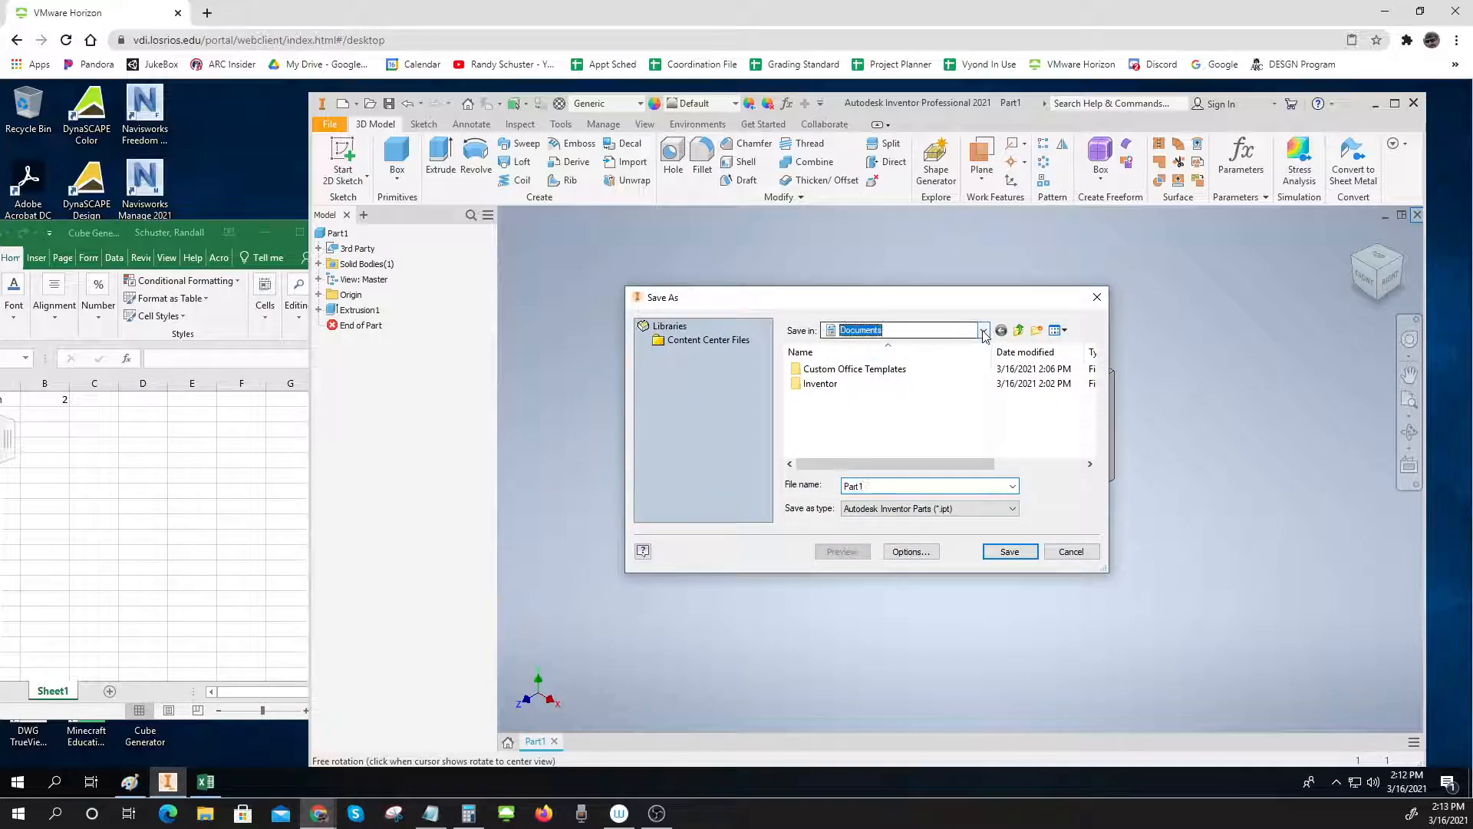
{"action": "left_click", "coordinate": [983, 331]}
{"action": "left_click", "coordinate": [863, 429]}
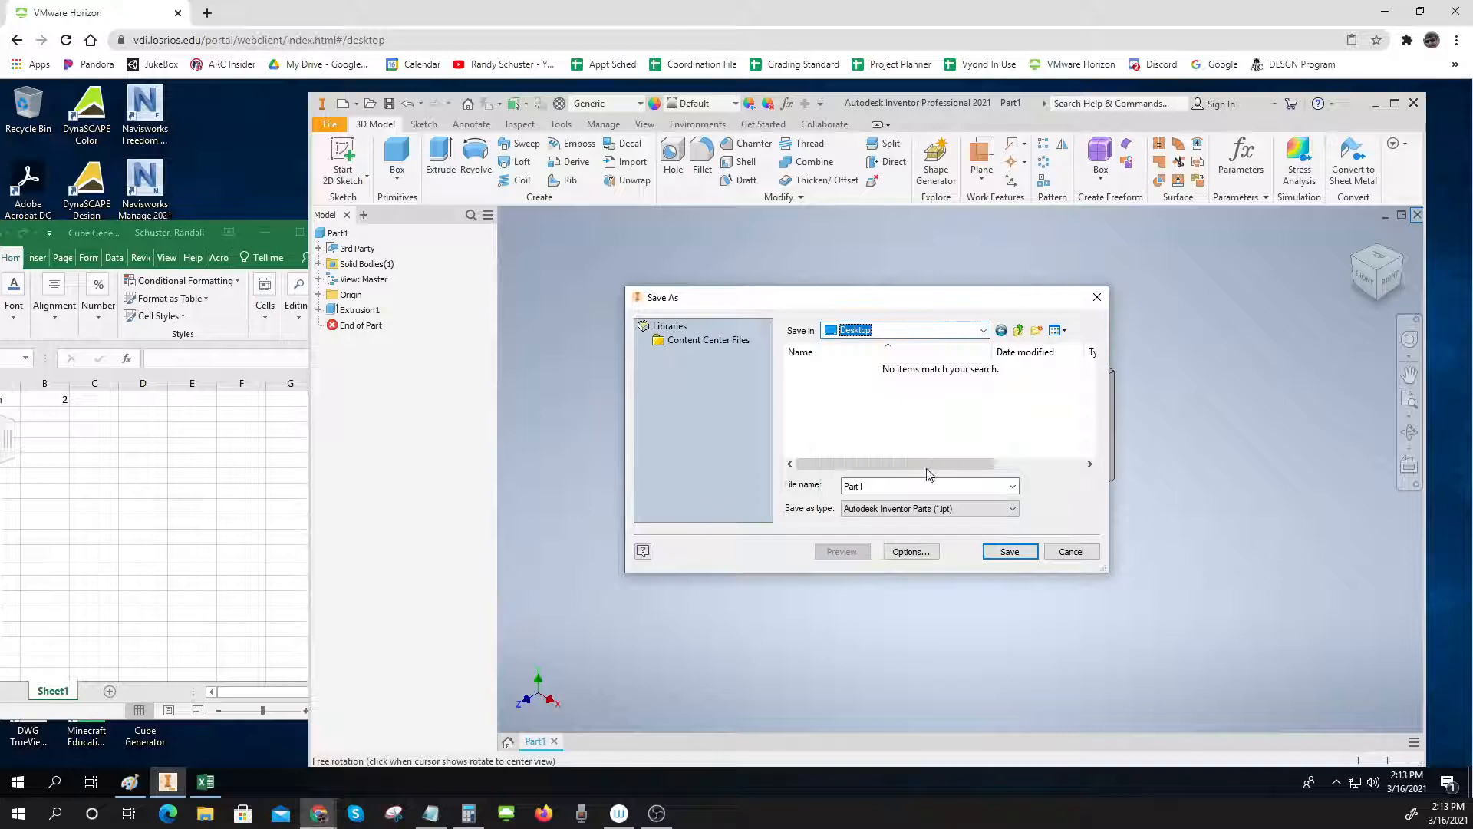
{"action": "left_click", "coordinate": [1001, 550]}
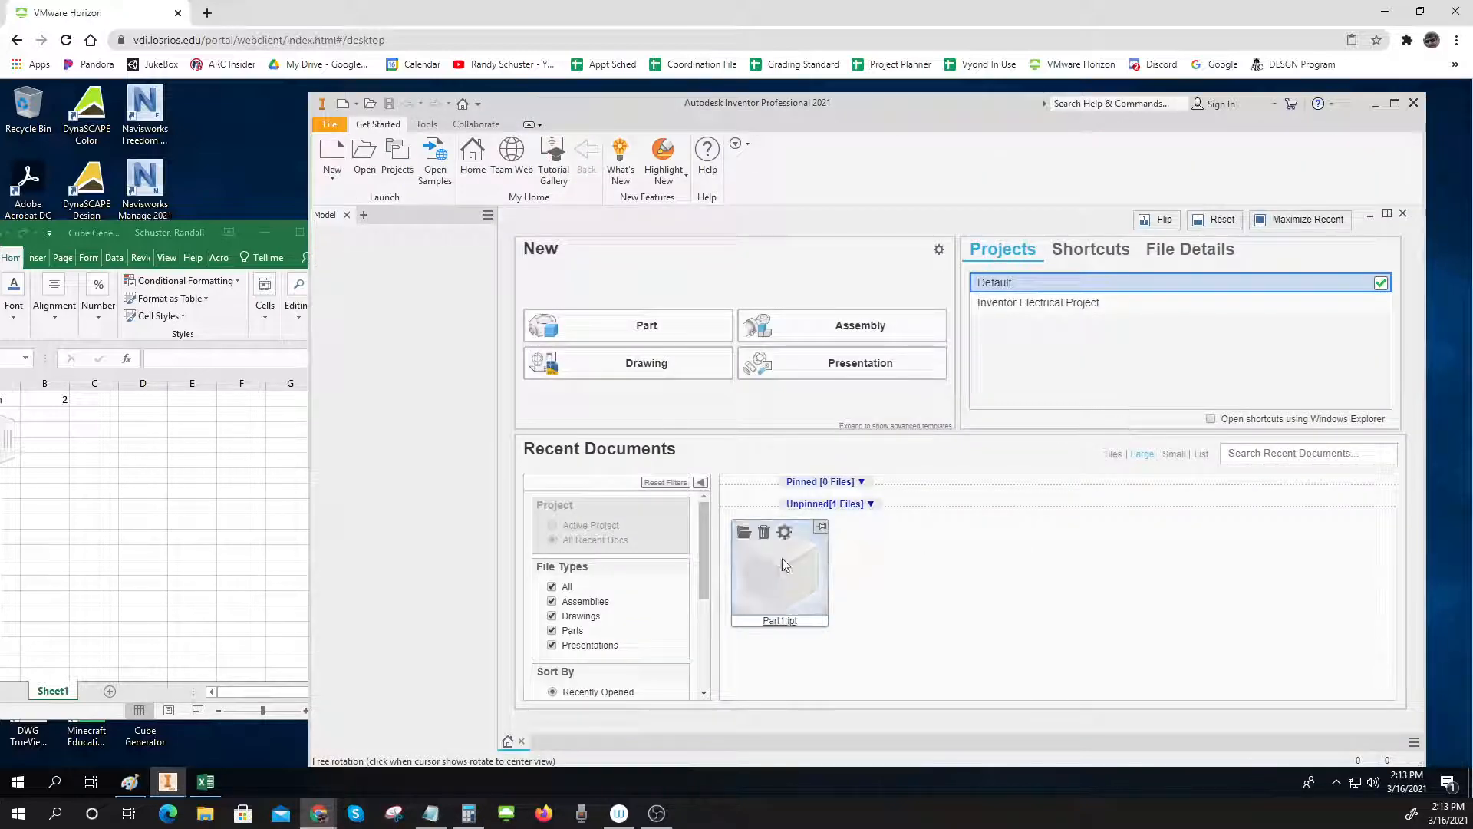
Reopen Part1.ipt from the recent documents and review its parameters table
{"action": "left_click", "coordinate": [782, 558]}
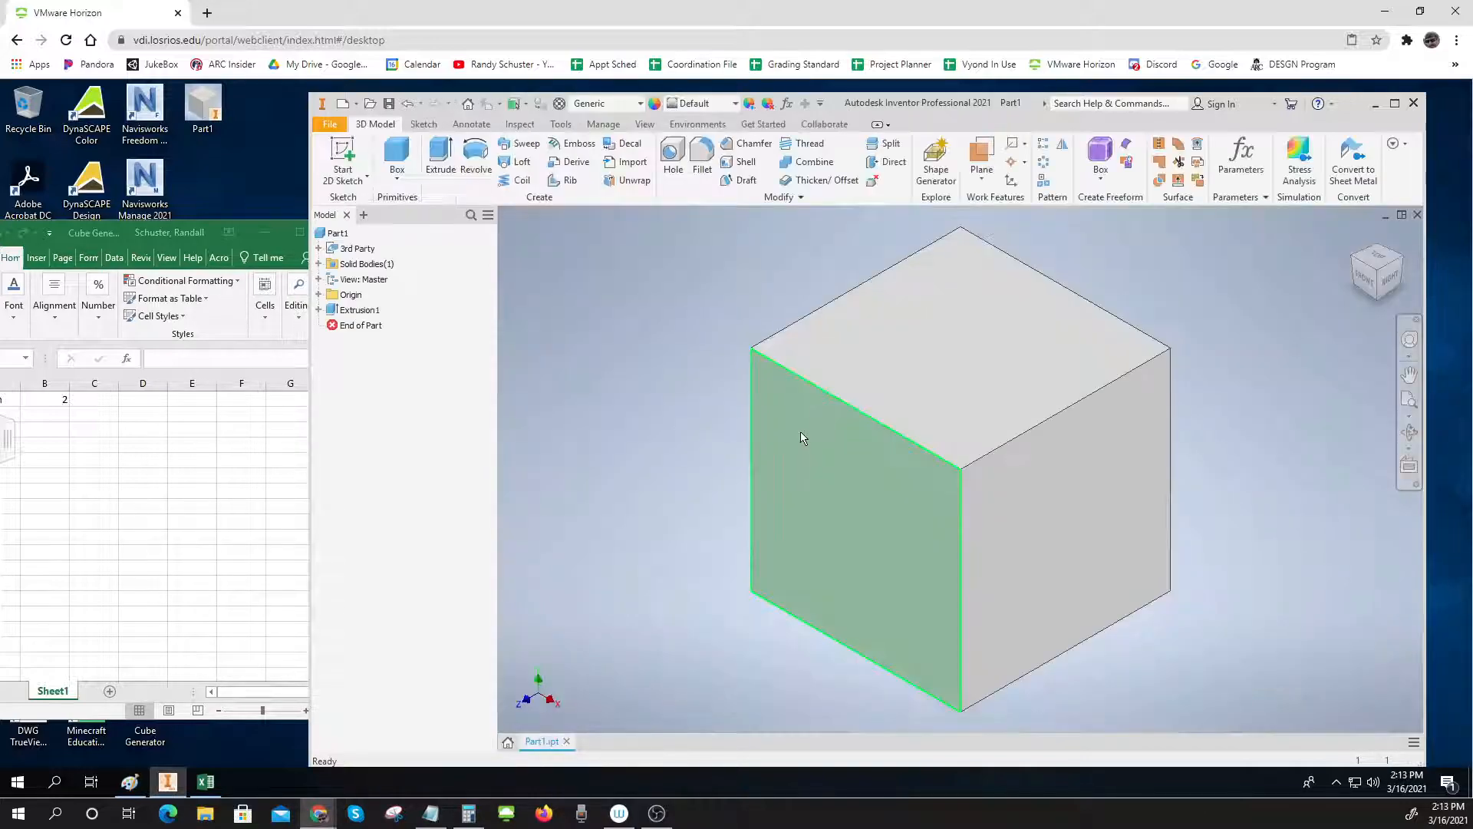
{"action": "scroll", "coordinate": [699, 436], "scroll_direction": "down", "scroll_amount": 5}
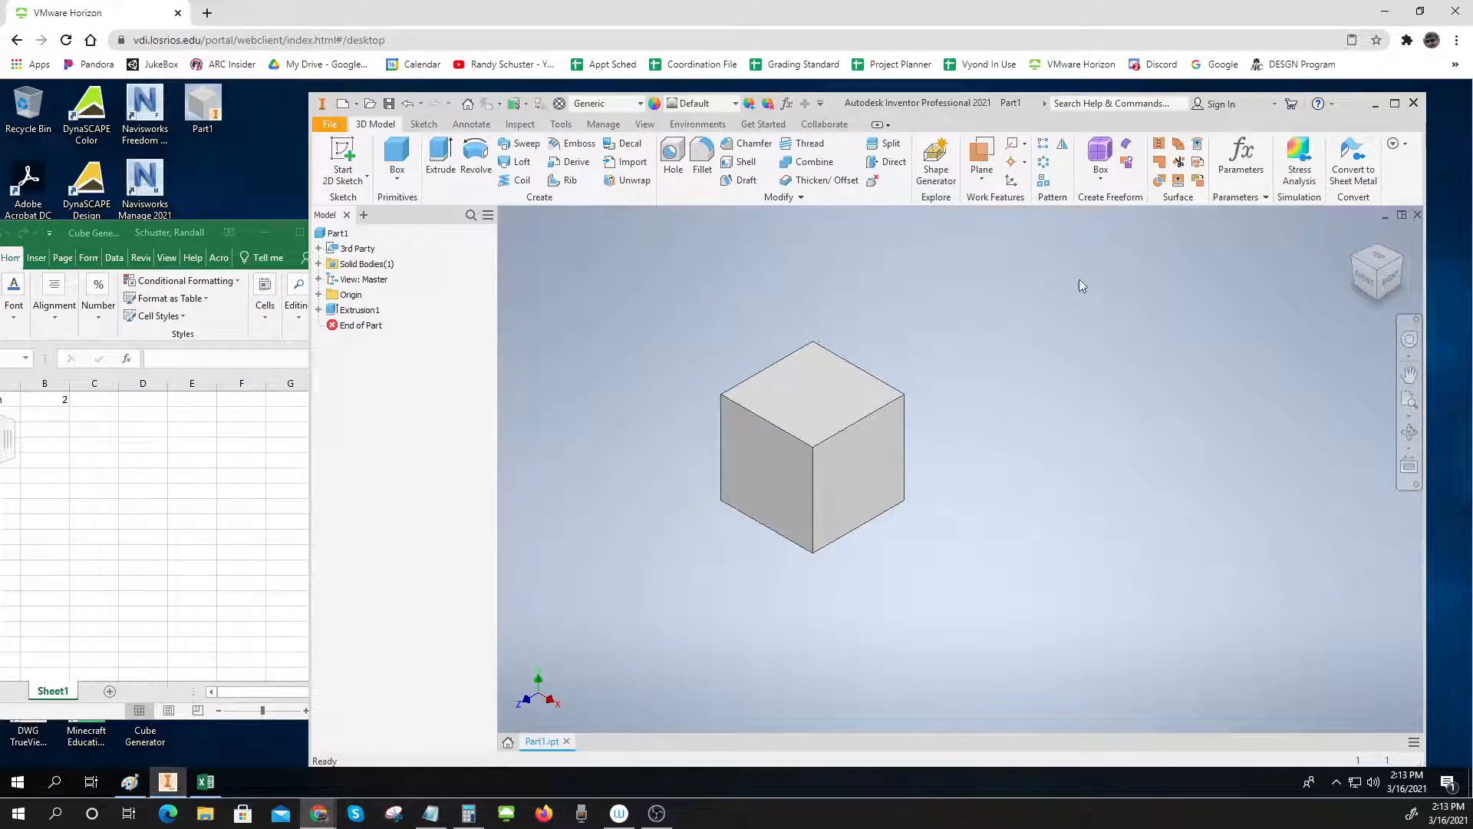
{"action": "left_click", "coordinate": [1239, 170]}
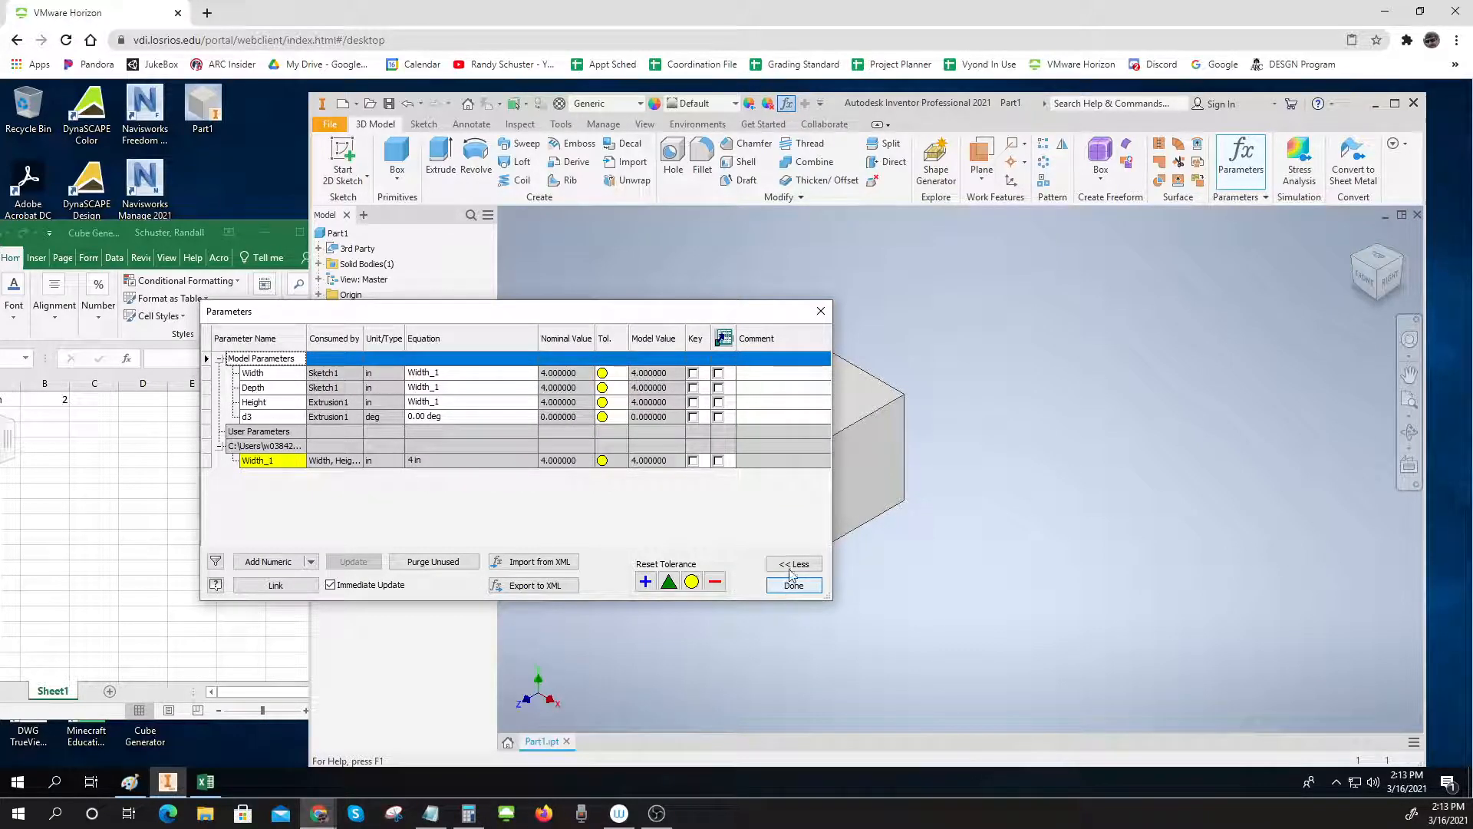
{"action": "left_click", "coordinate": [822, 312]}
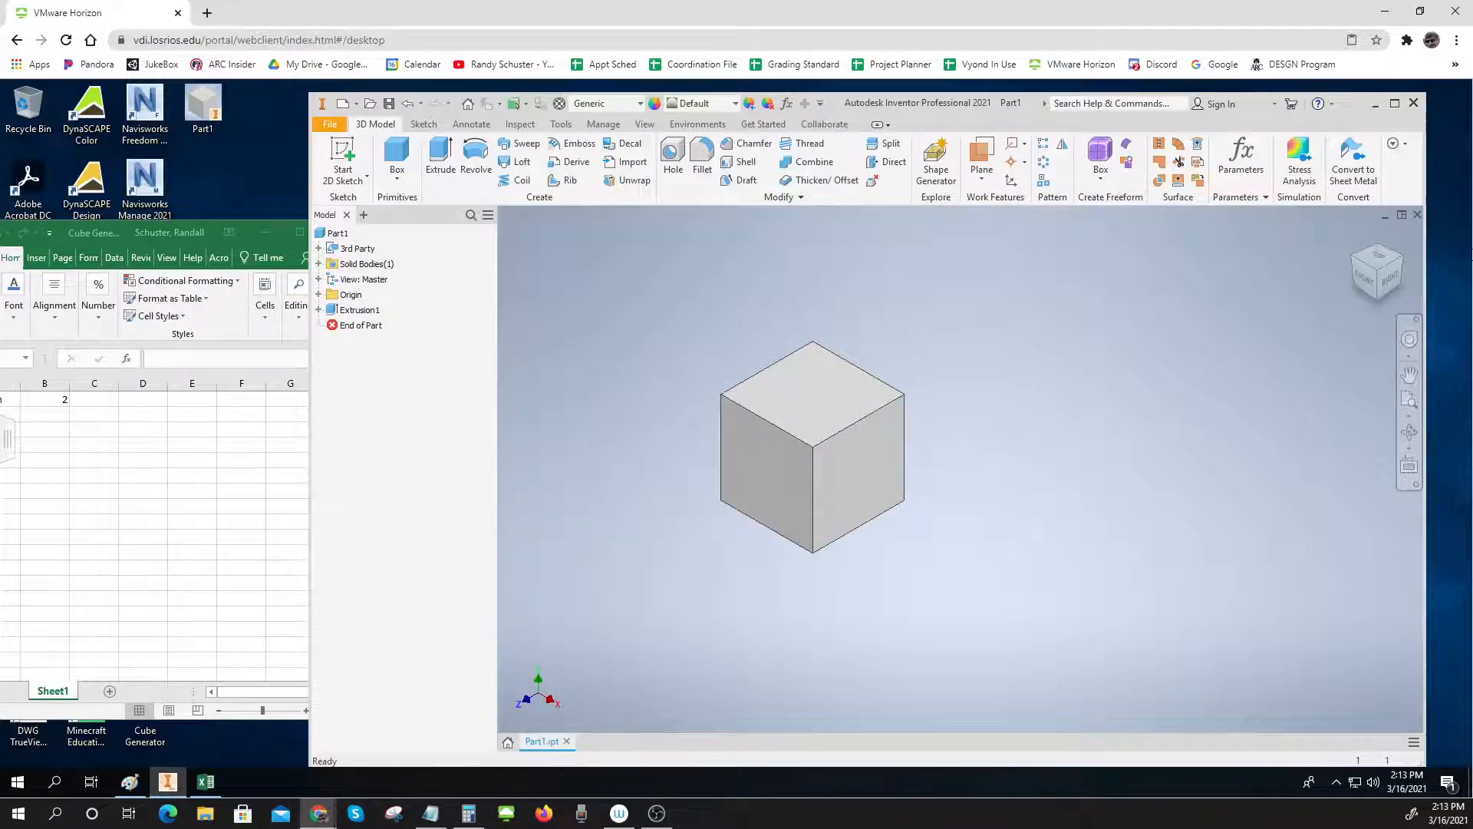
Close Part1 without saving and create a new standard part, checking its parameters table
{"action": "left_click", "coordinate": [1417, 215]}
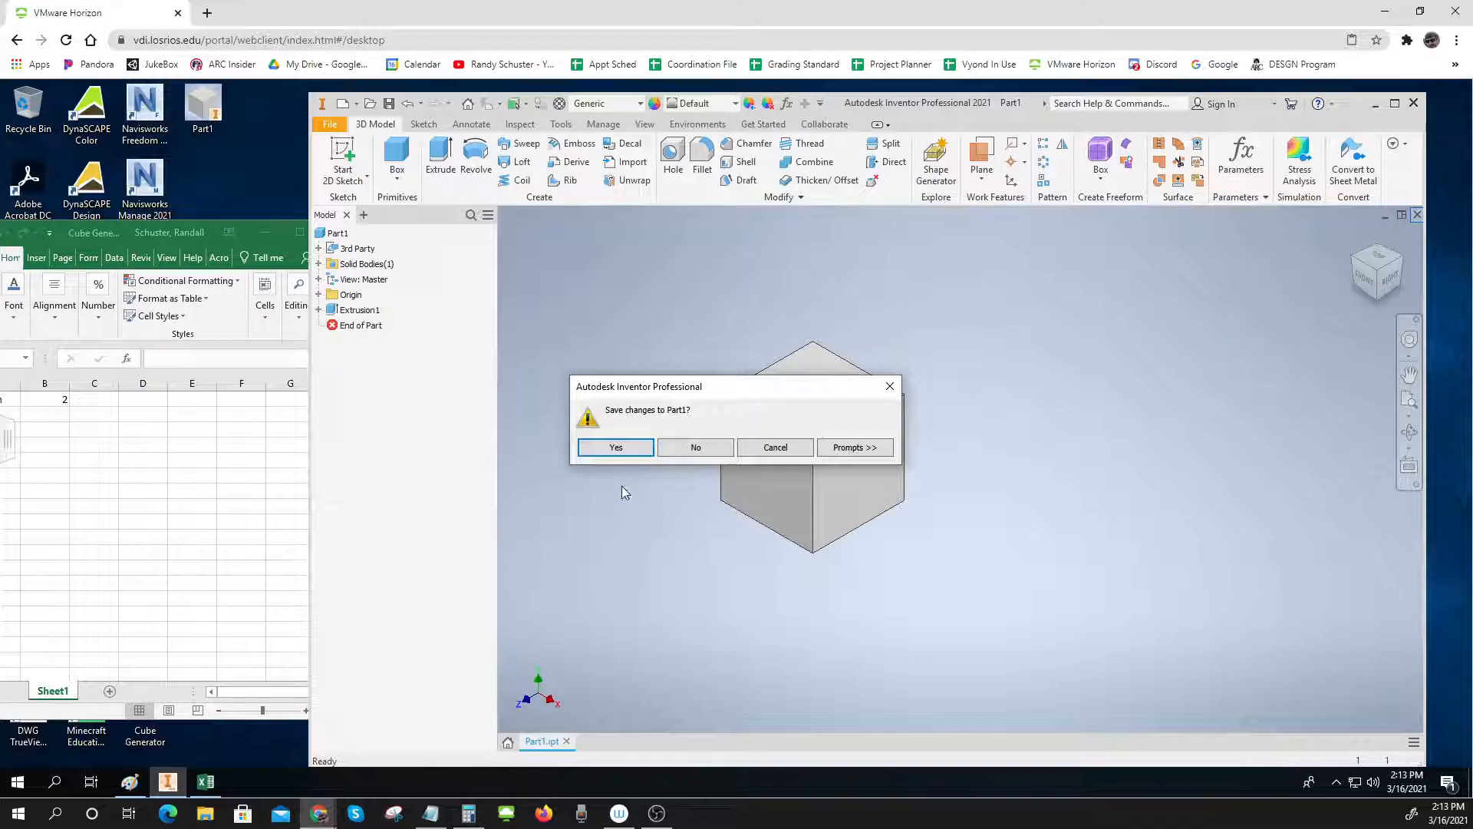
{"action": "left_click", "coordinate": [694, 447]}
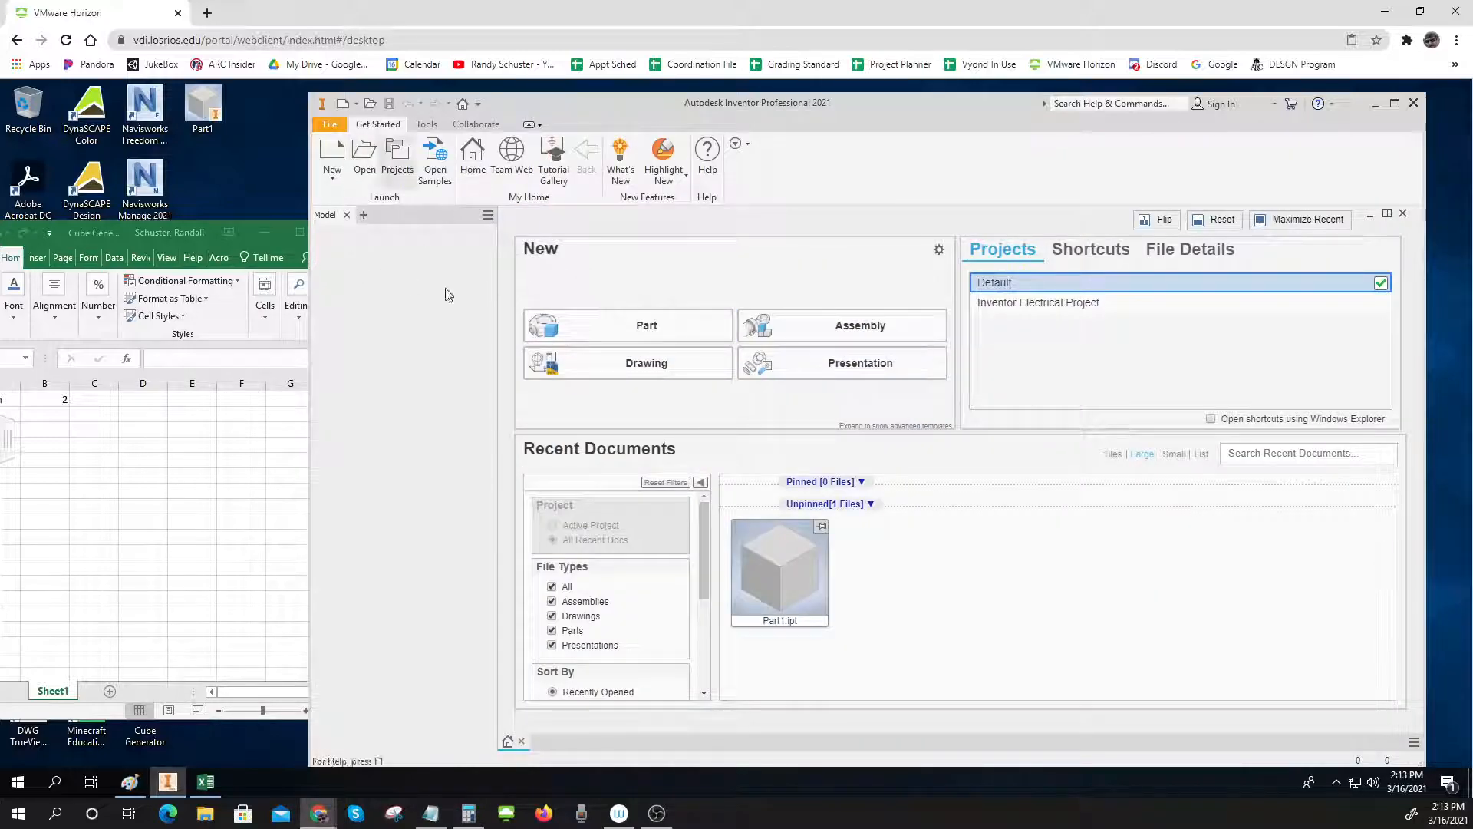
{"action": "left_click", "coordinate": [648, 330]}
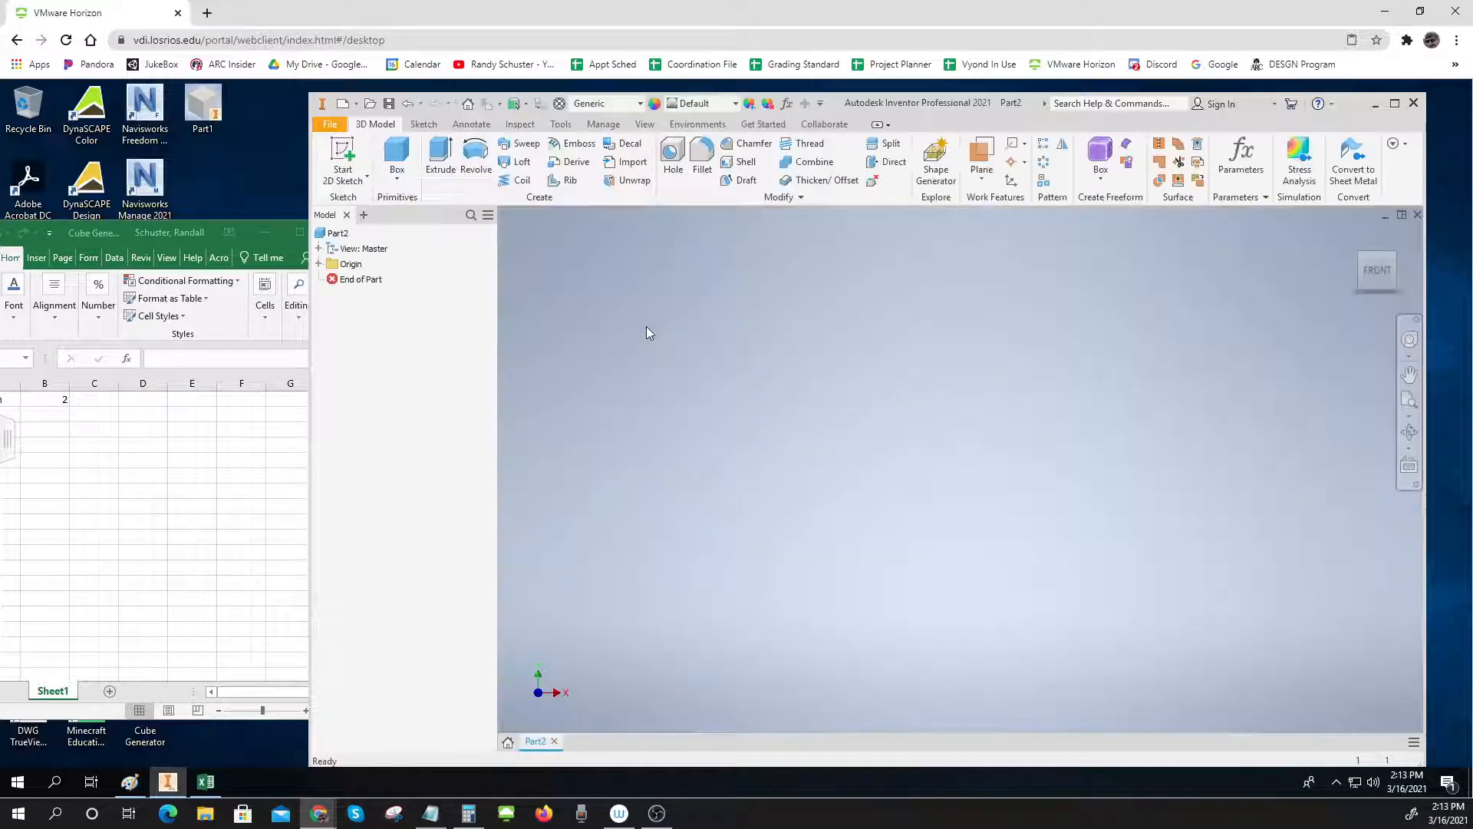
{"action": "left_click", "coordinate": [1394, 255]}
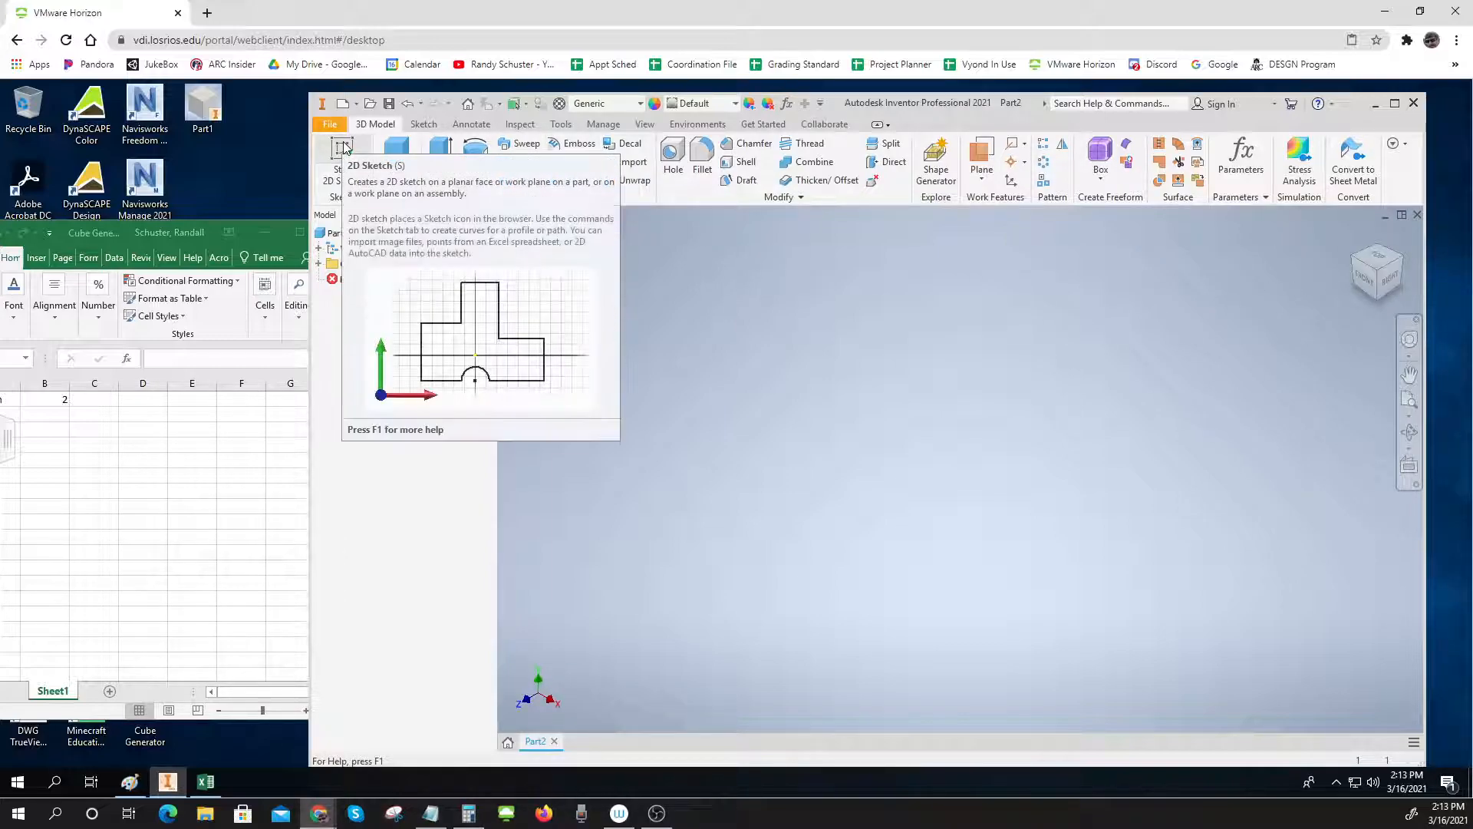
{"action": "left_click", "coordinate": [1241, 159]}
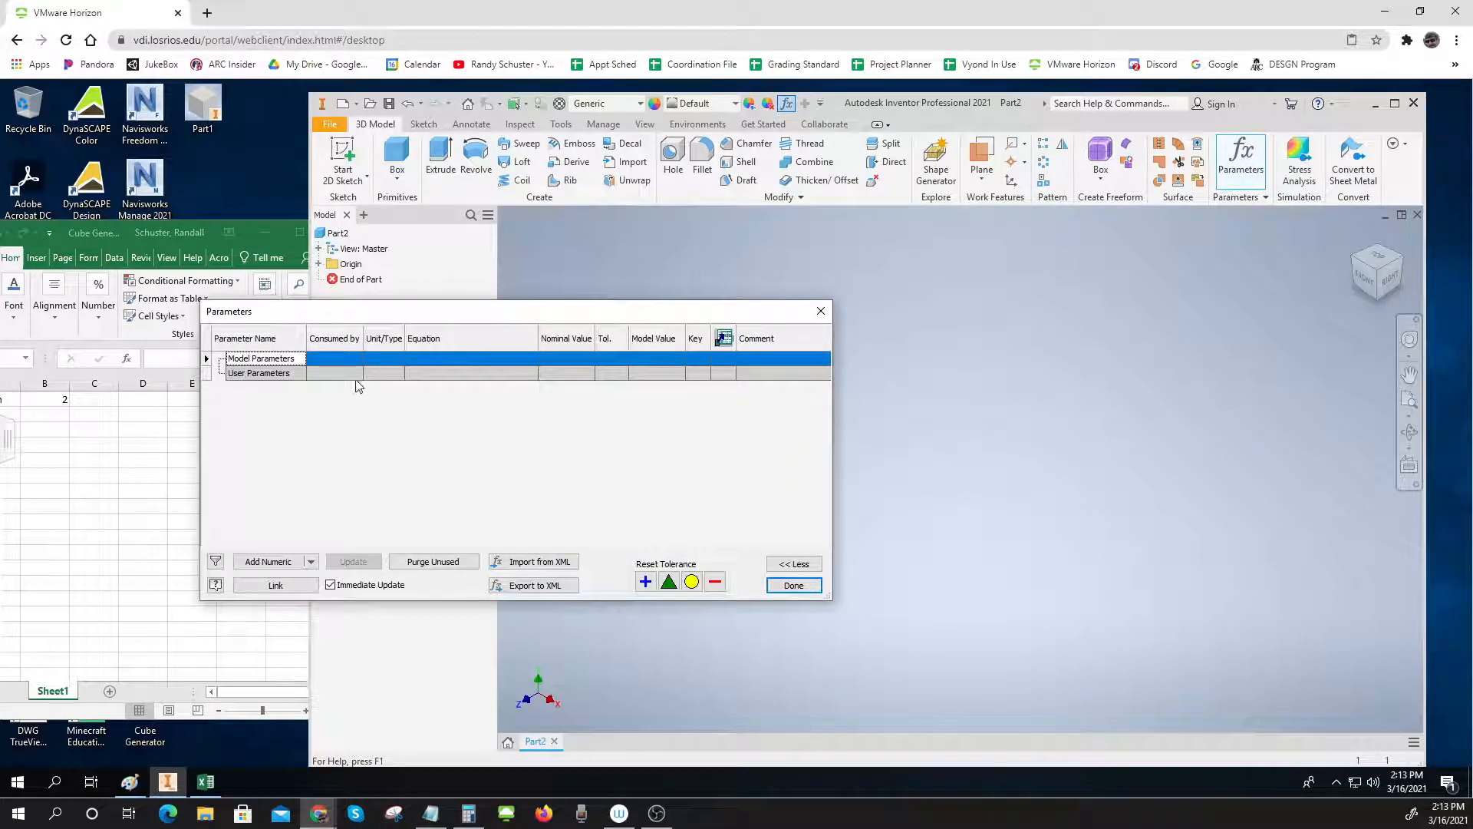
{"action": "left_click", "coordinate": [794, 585]}
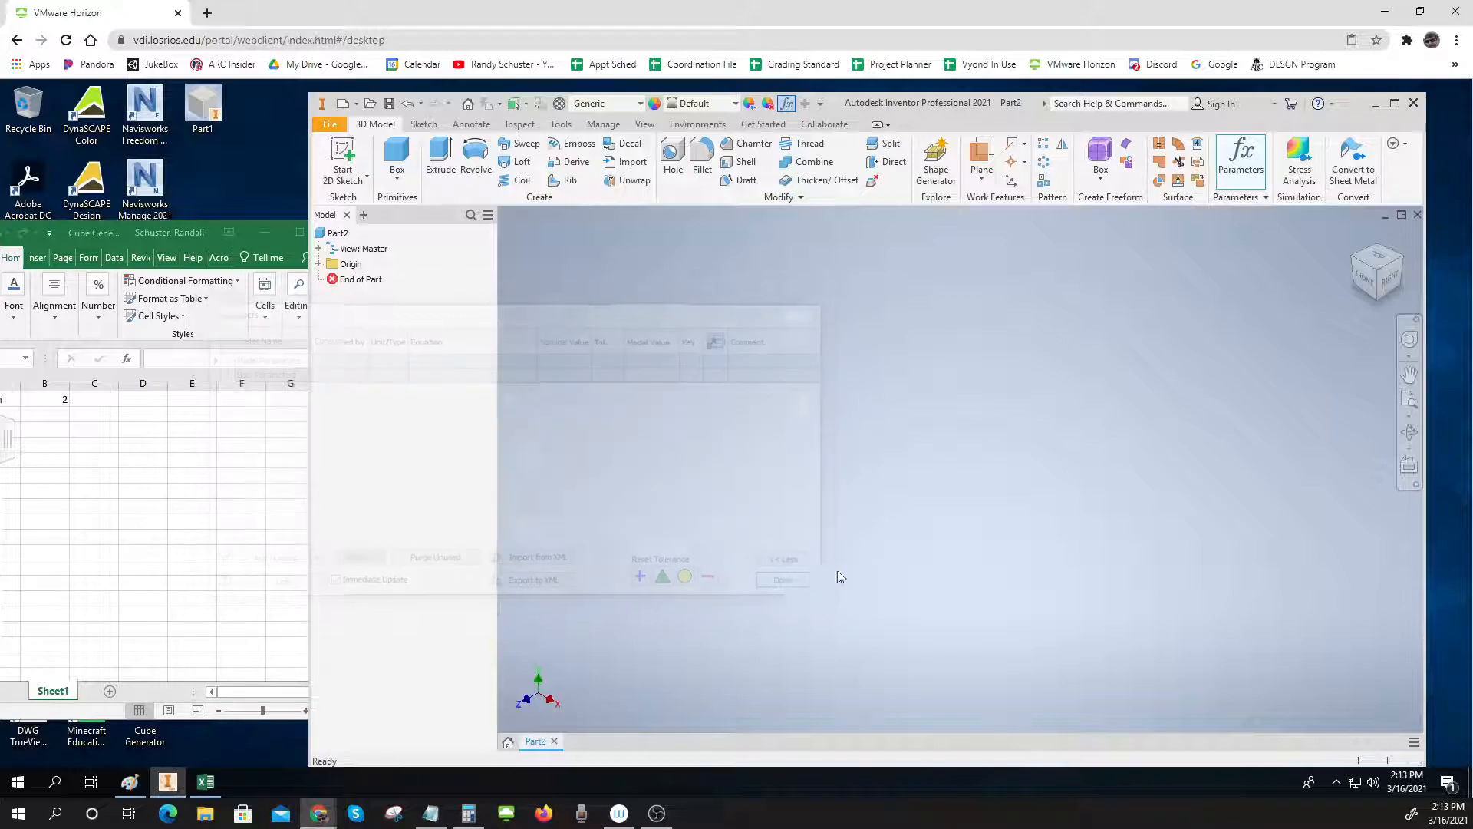
Start a 2D sketch on the new part's XZ origin plane
{"action": "left_click", "coordinate": [343, 148]}
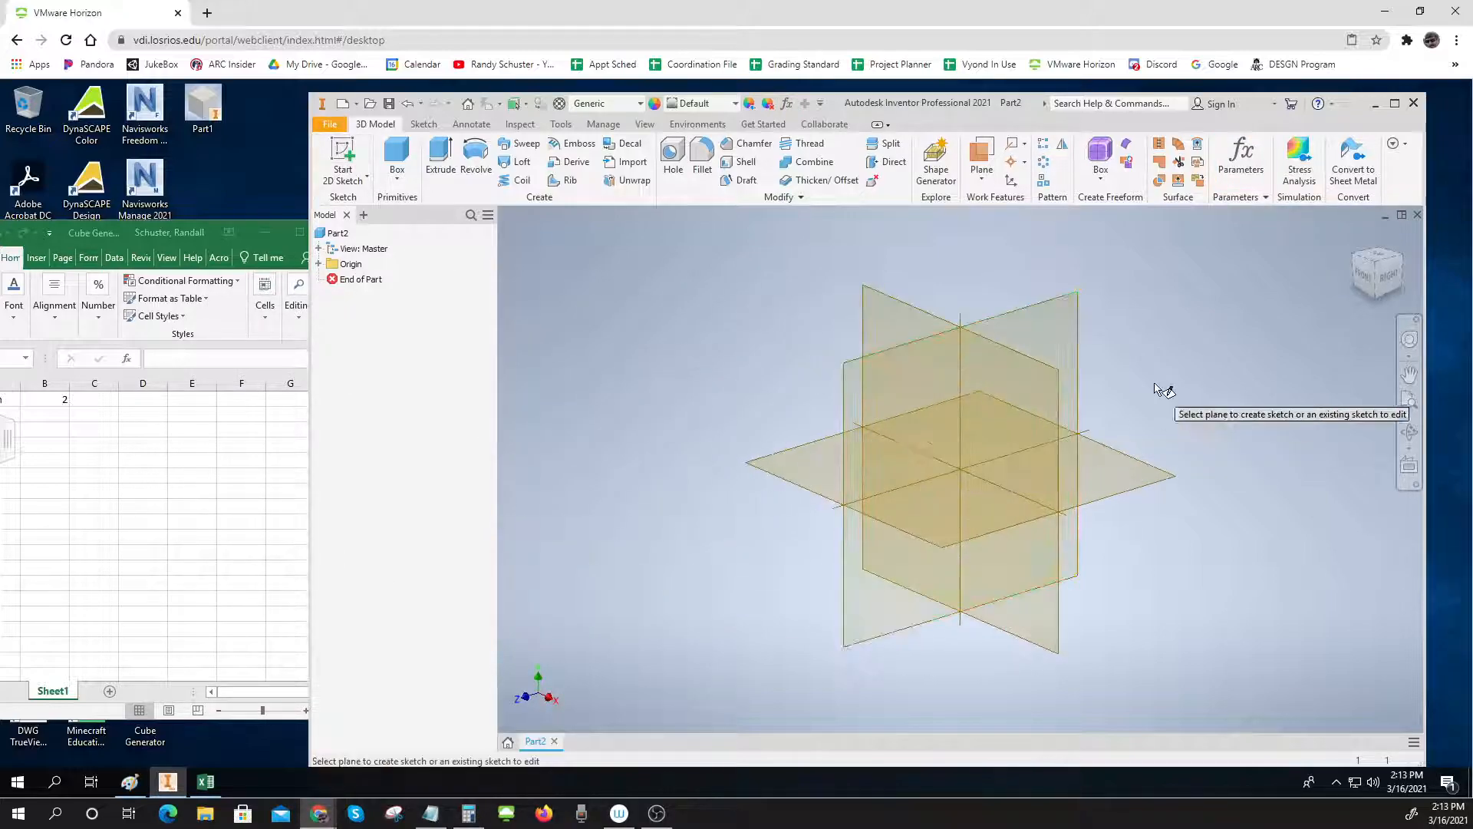
{"action": "left_click", "coordinate": [835, 472]}
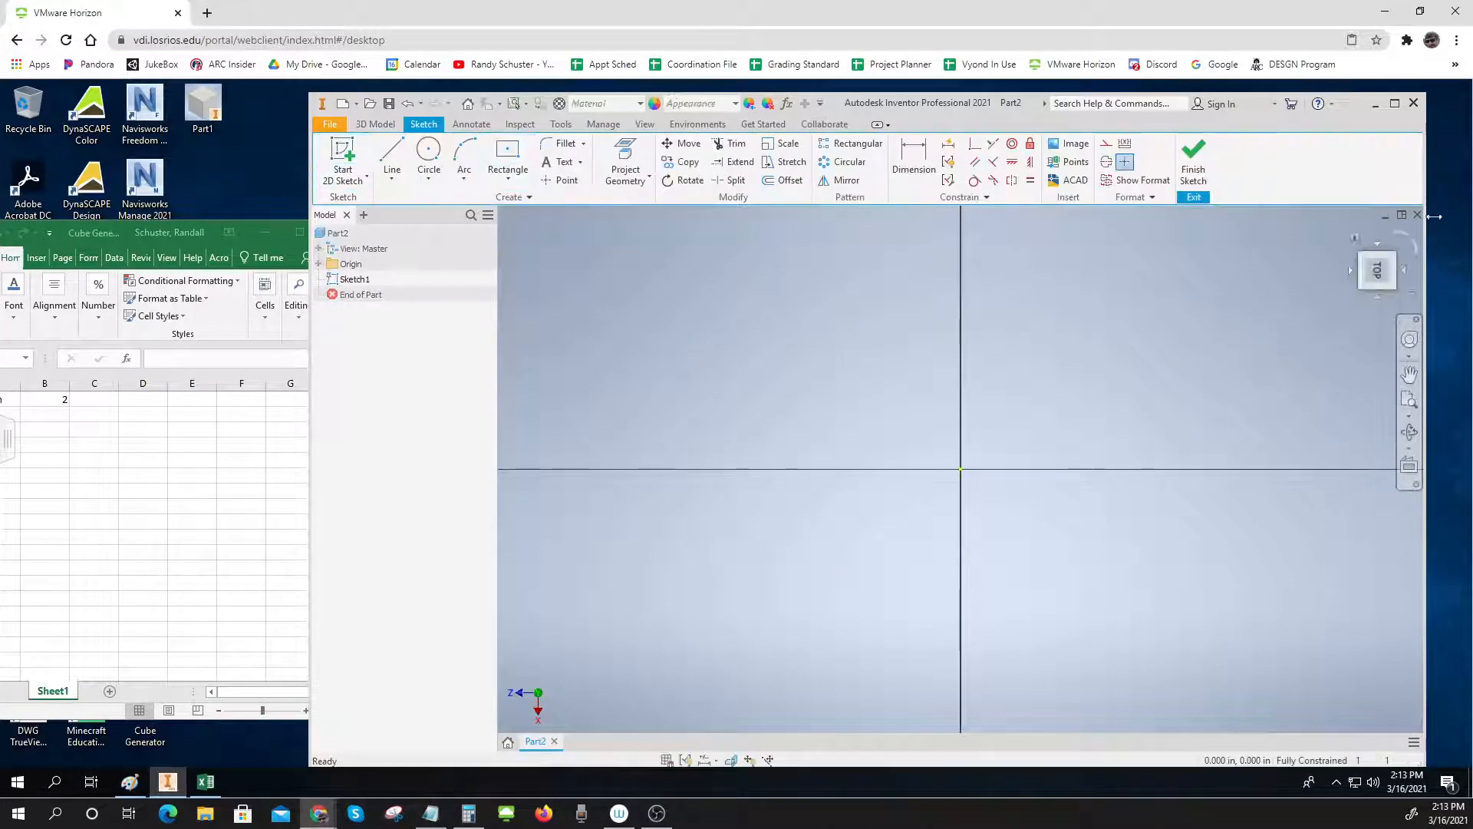
{"action": "left_click", "coordinate": [1400, 236]}
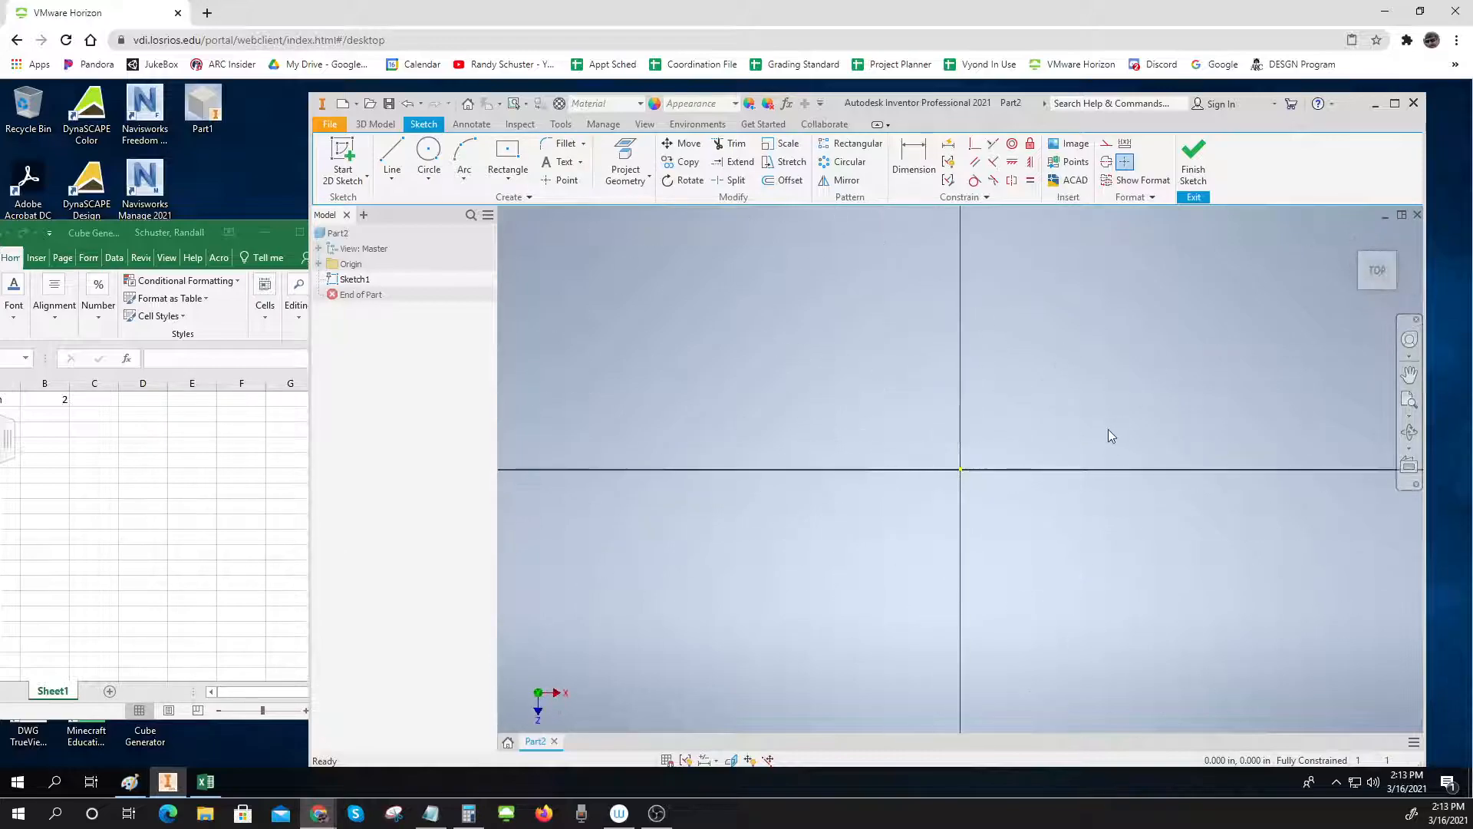
{"action": "mouse_move", "coordinate": [1102, 401]}
{"action": "middle_mouse_down"}
{"action": "mouse_move", "coordinate": [898, 427]}
{"action": "mouse_move", "coordinate": [771, 399]}
{"action": "middle_mouse_up"}
Sketch a horizontal line about 8.17 in long from the origin along the X axis and dimension its length as drawn
{"action": "left_click", "coordinate": [392, 162]}
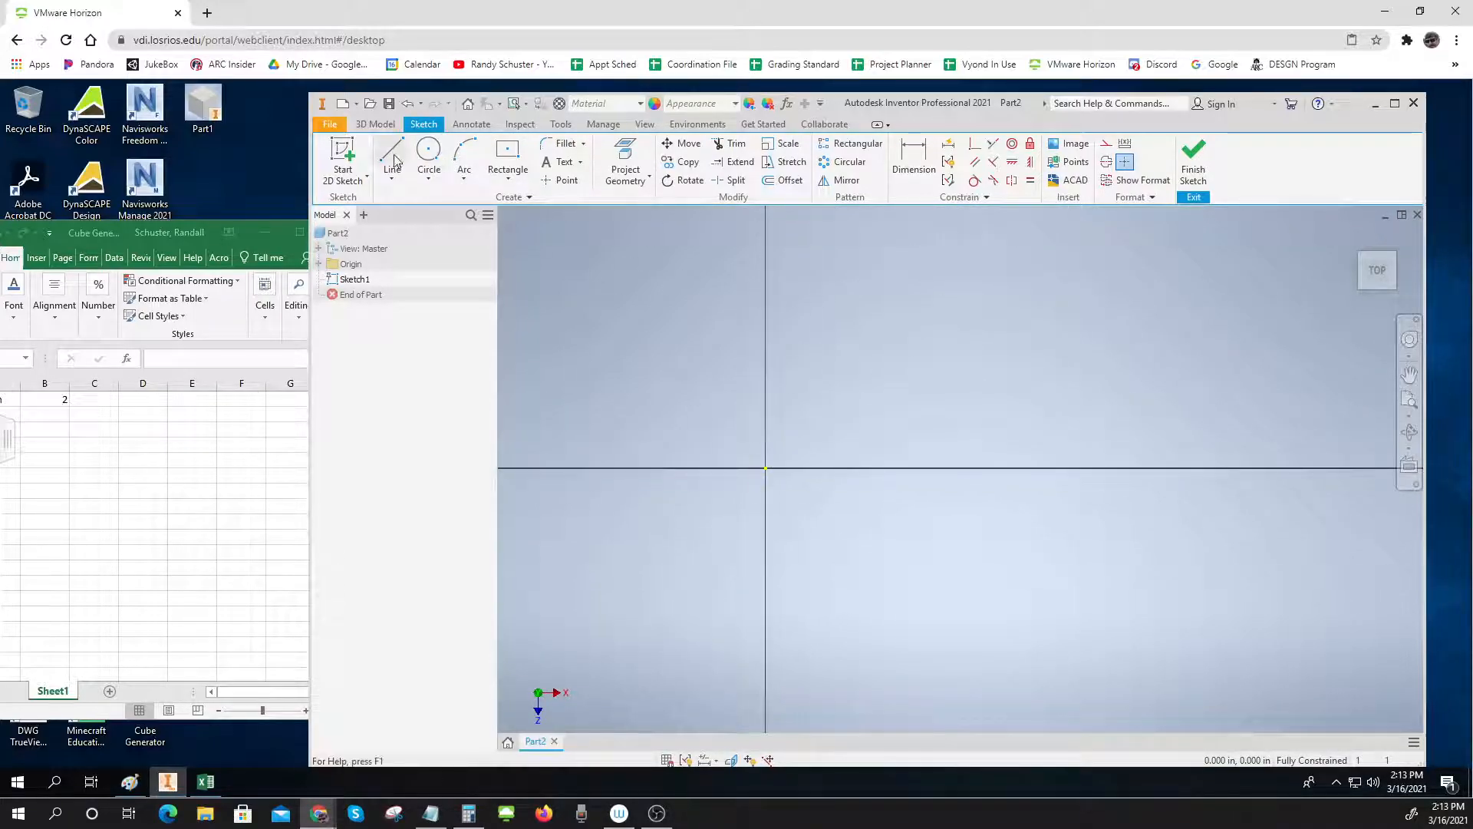
{"action": "left_click", "coordinate": [766, 467]}
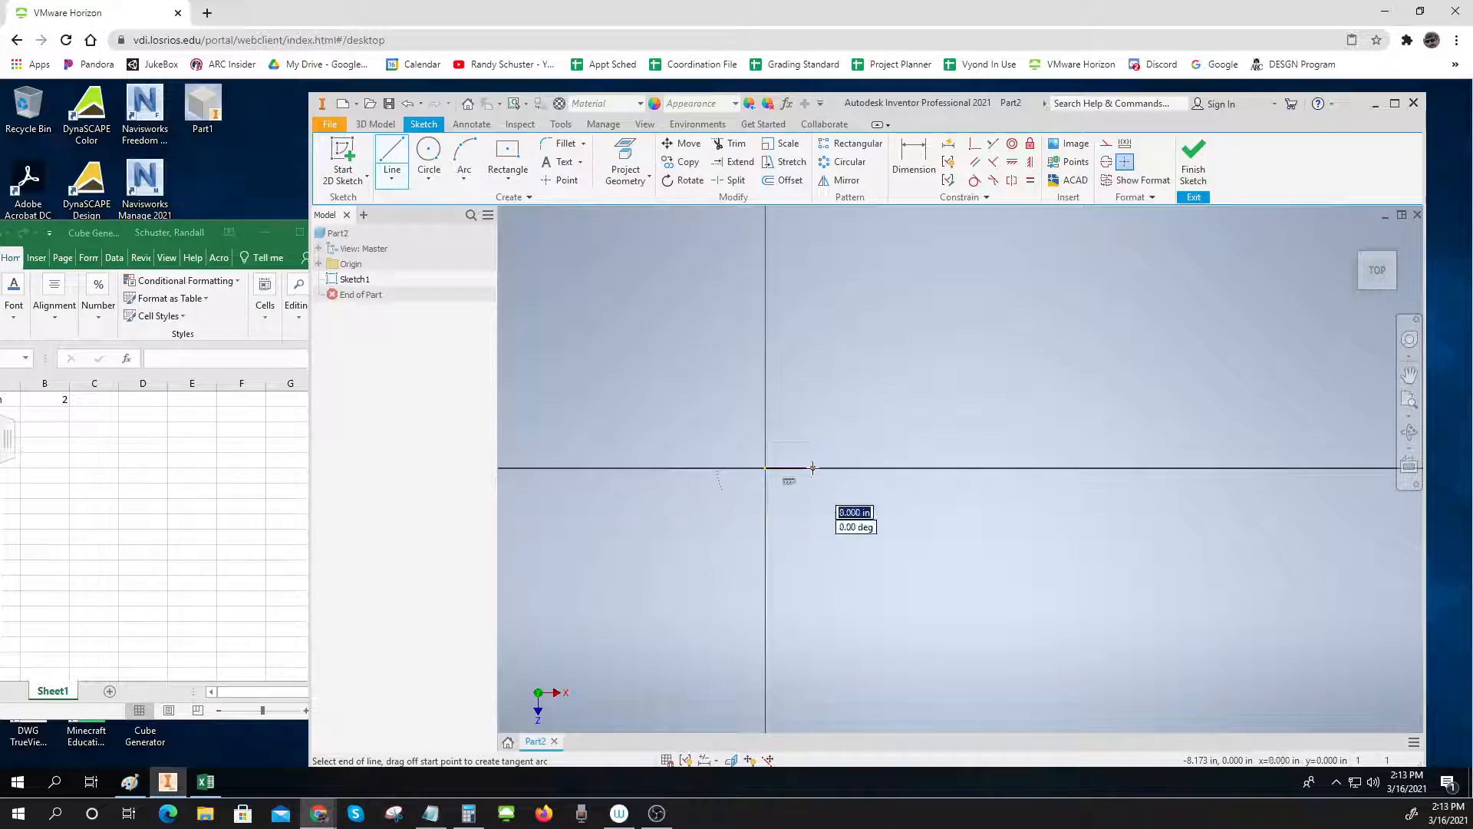
{"action": "key", "text": "Escape"}
{"action": "key", "text": "d"}
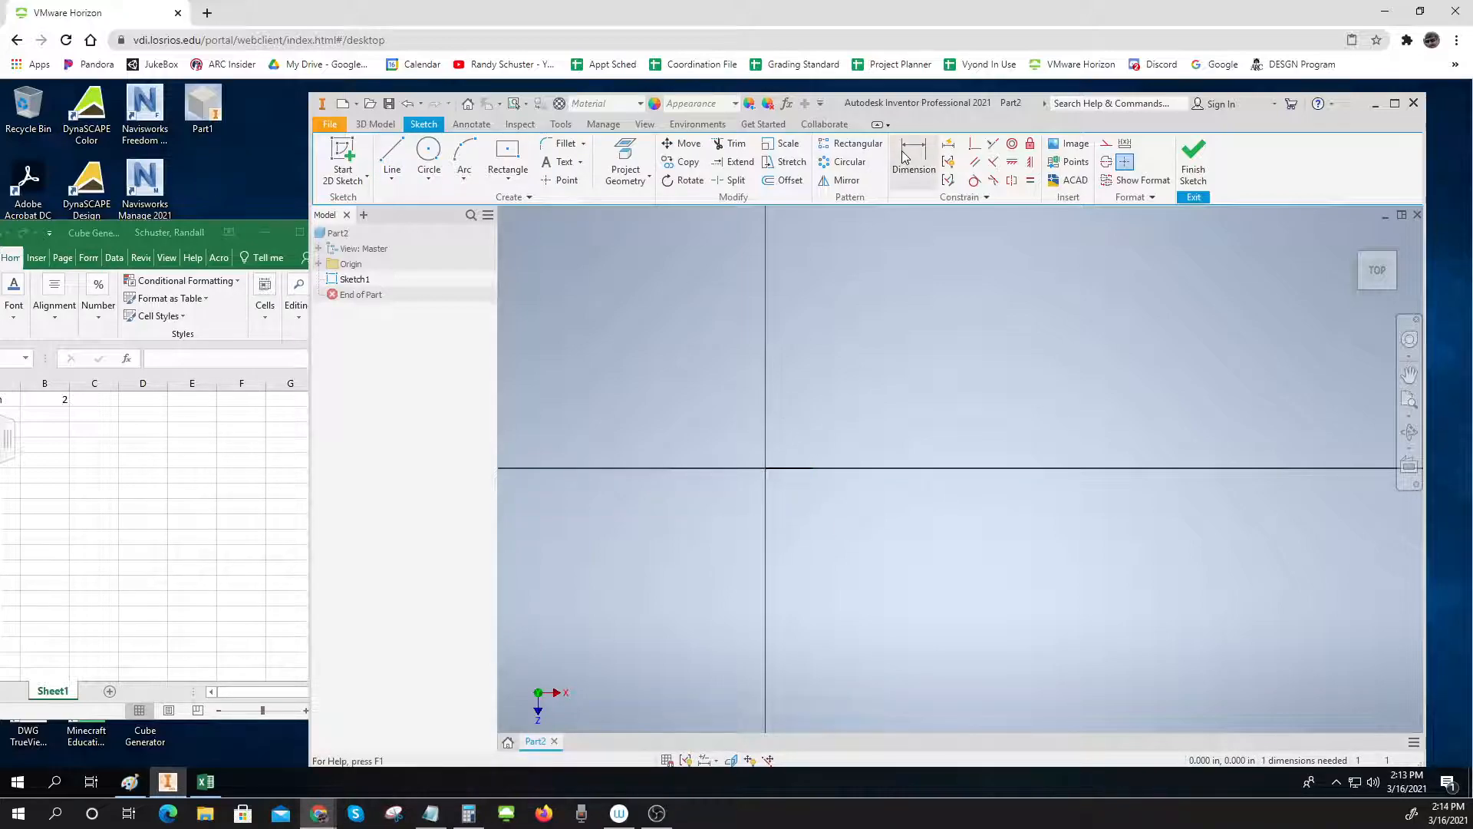
{"action": "left_click", "coordinate": [786, 469]}
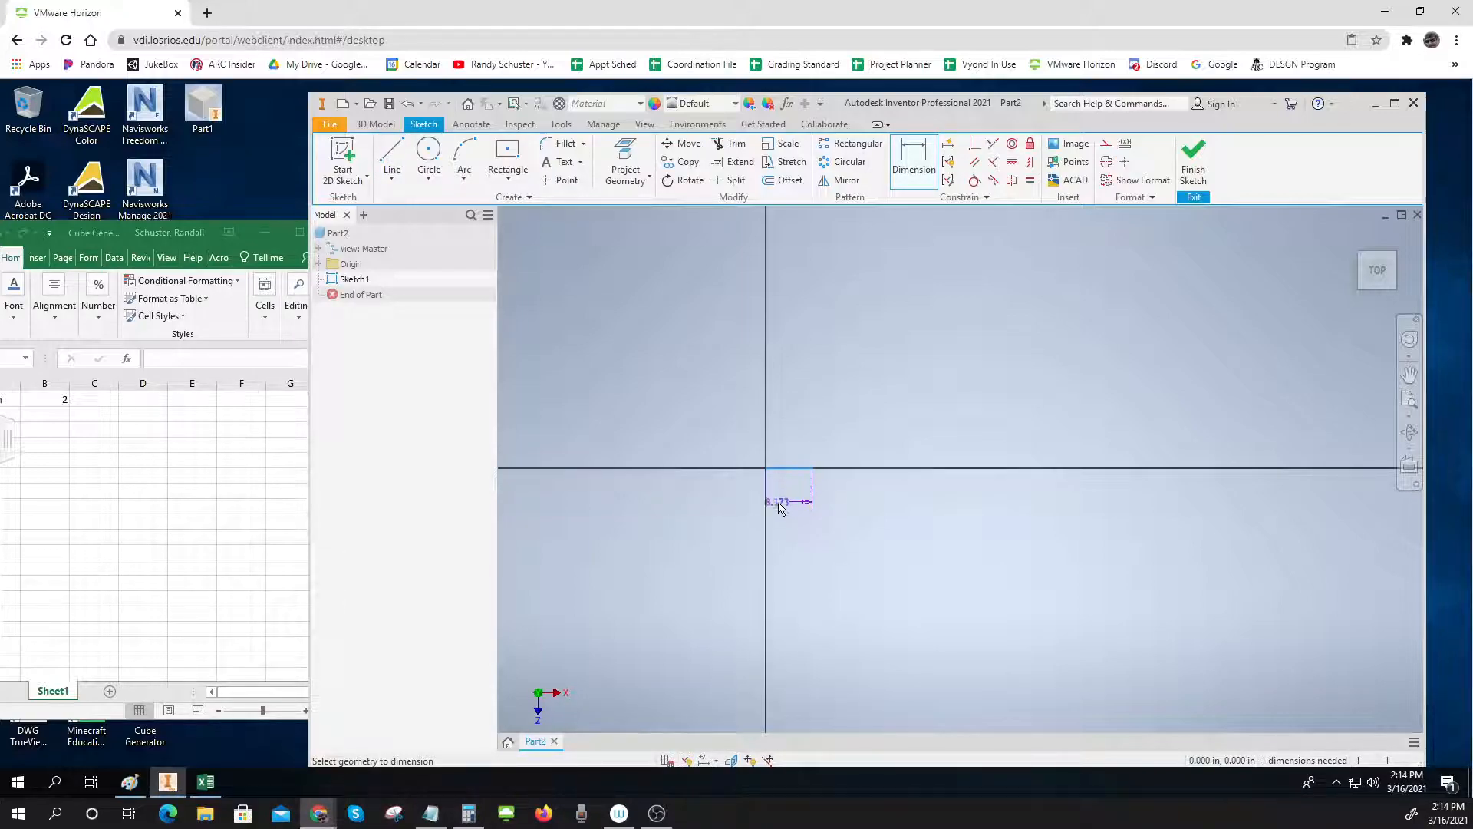
{"action": "left_click", "coordinate": [793, 521]}
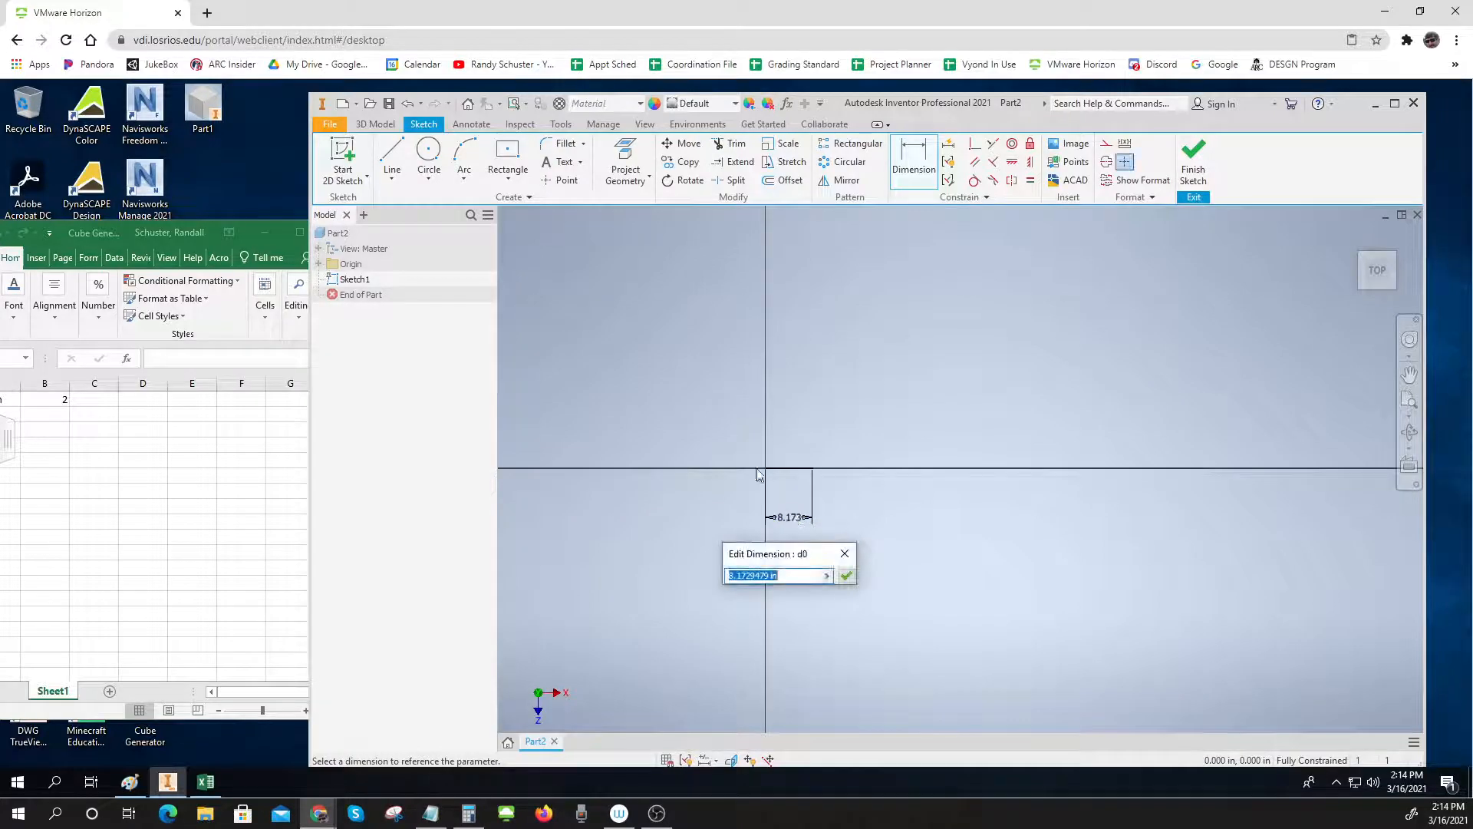
{"action": "left_click", "coordinate": [847, 576]}
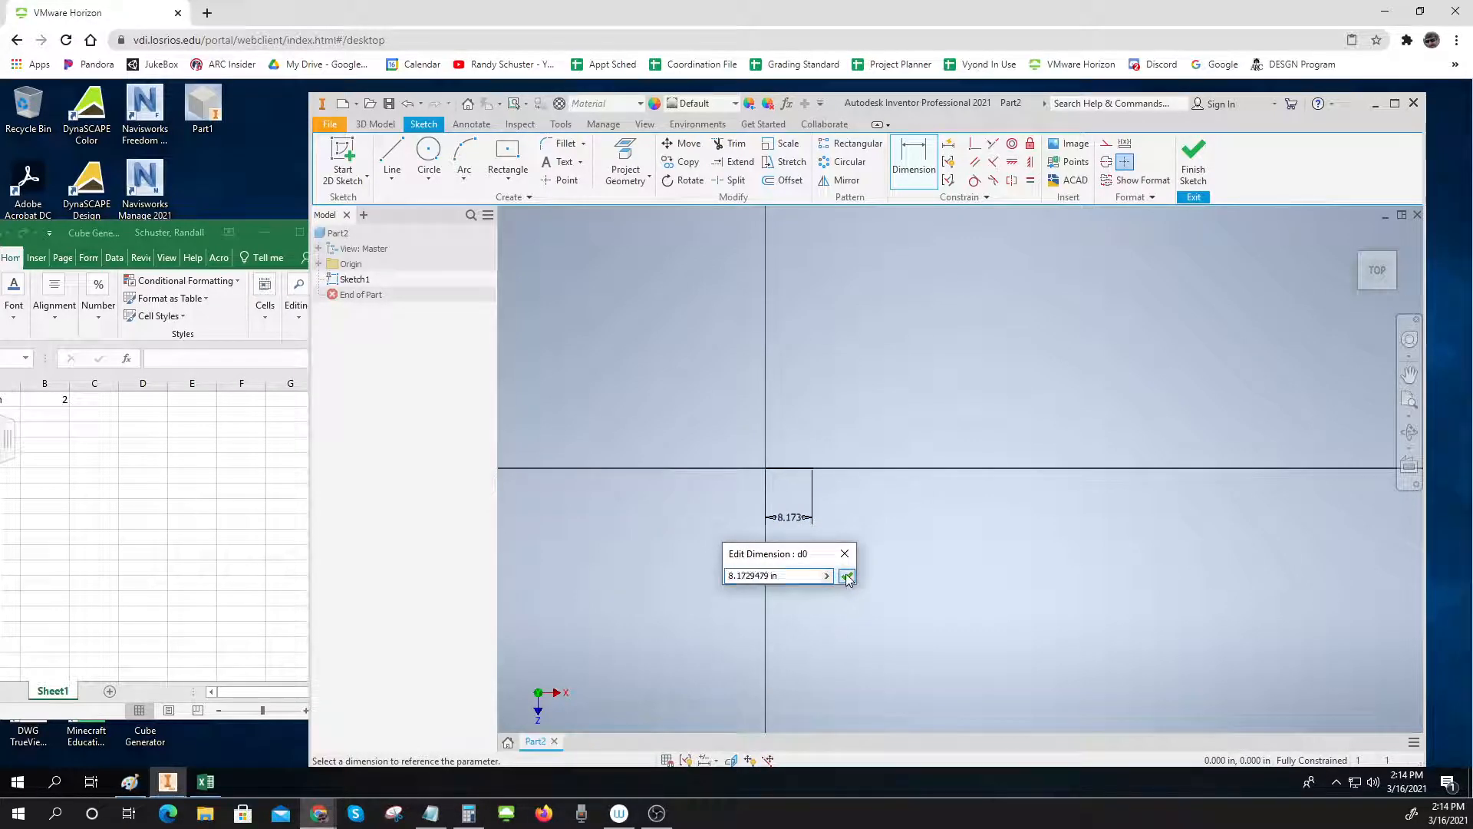
Close the profile with a sloped line about 45.17 in long, a horizontal line to the vertical axis and a vertical line about 36.89 in long
{"action": "key", "text": "l"}
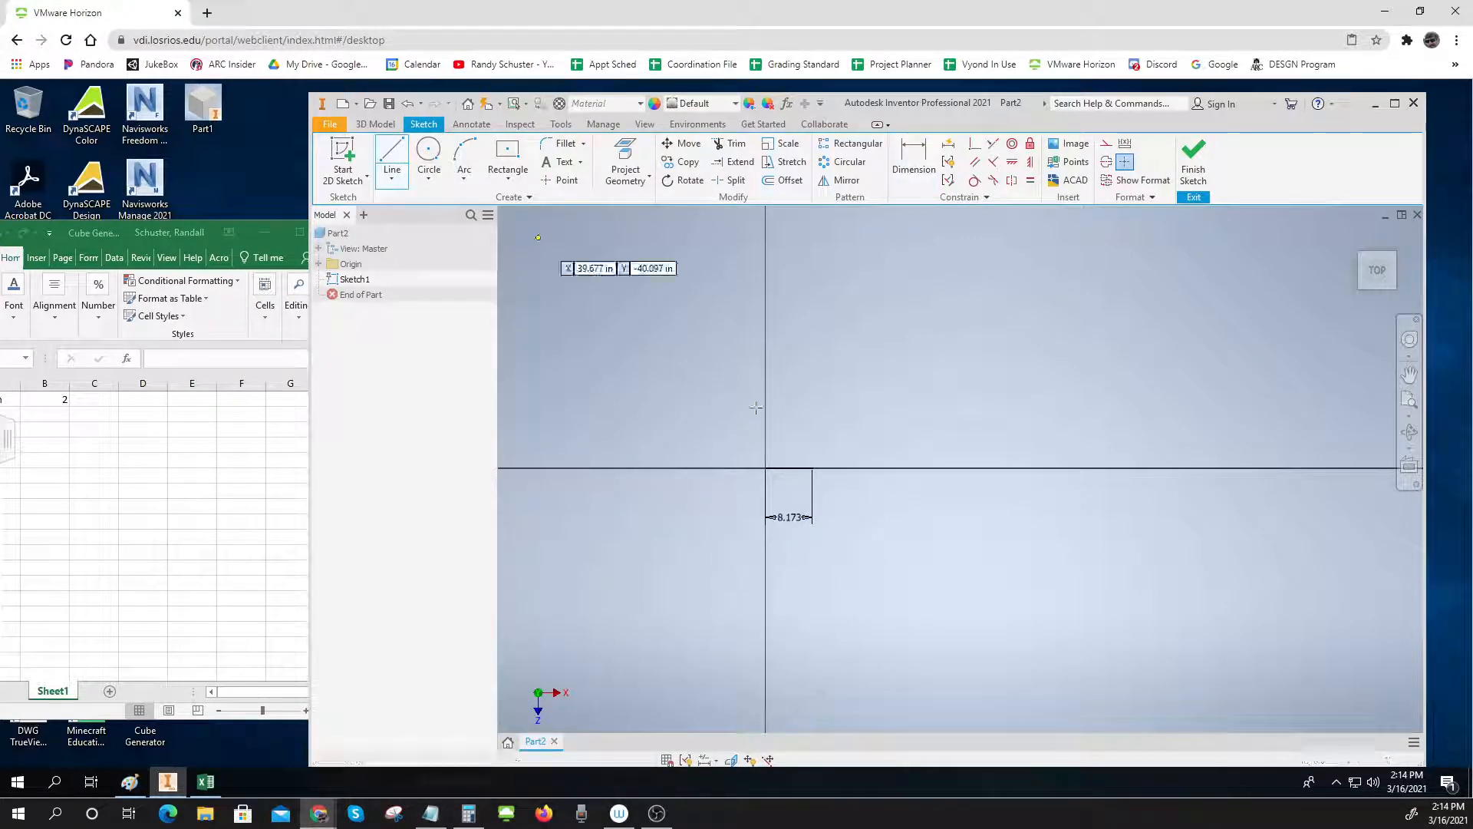
{"action": "left_click", "coordinate": [812, 467]}
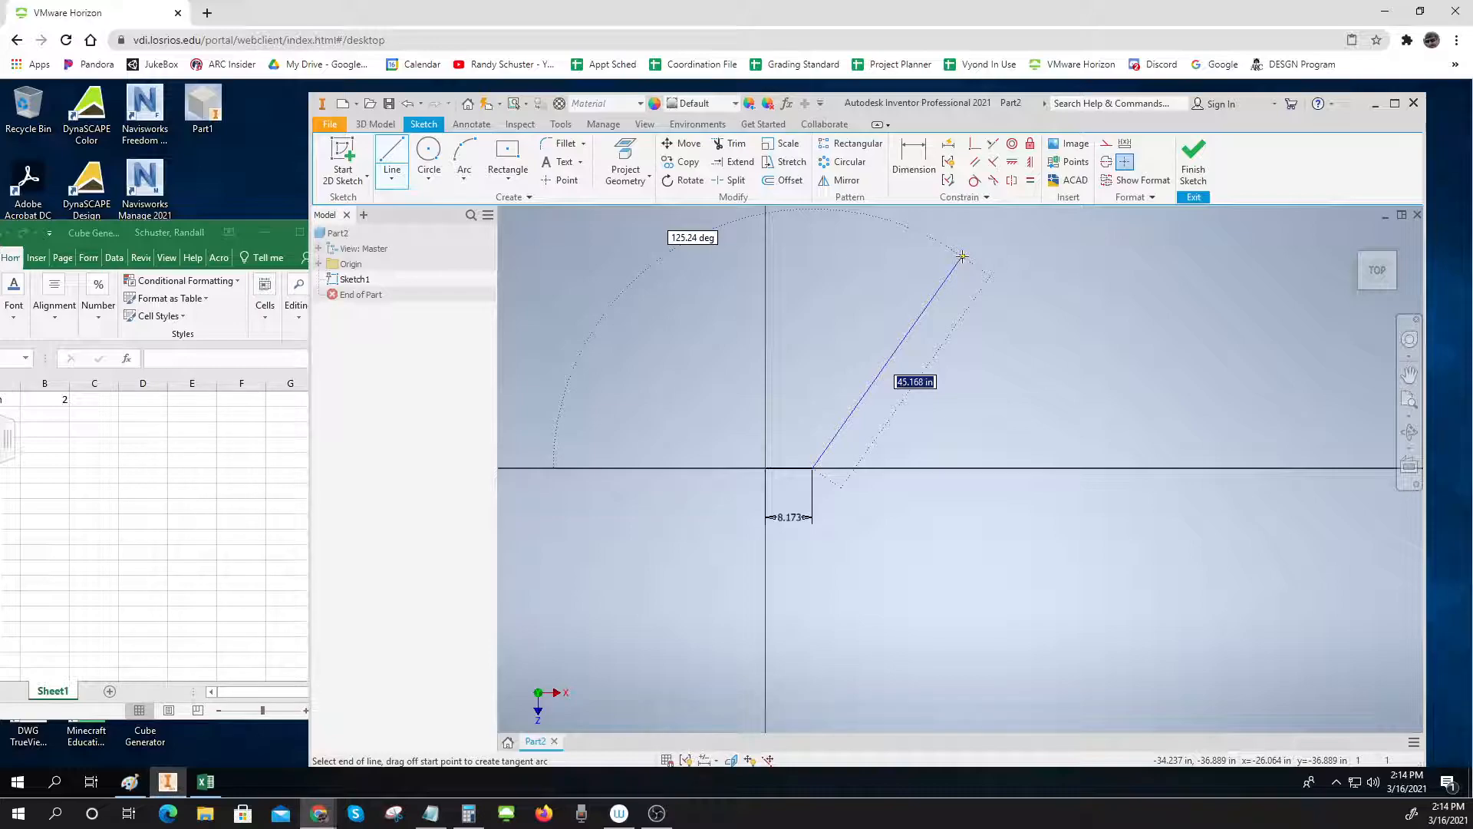
{"action": "left_click", "coordinate": [962, 256]}
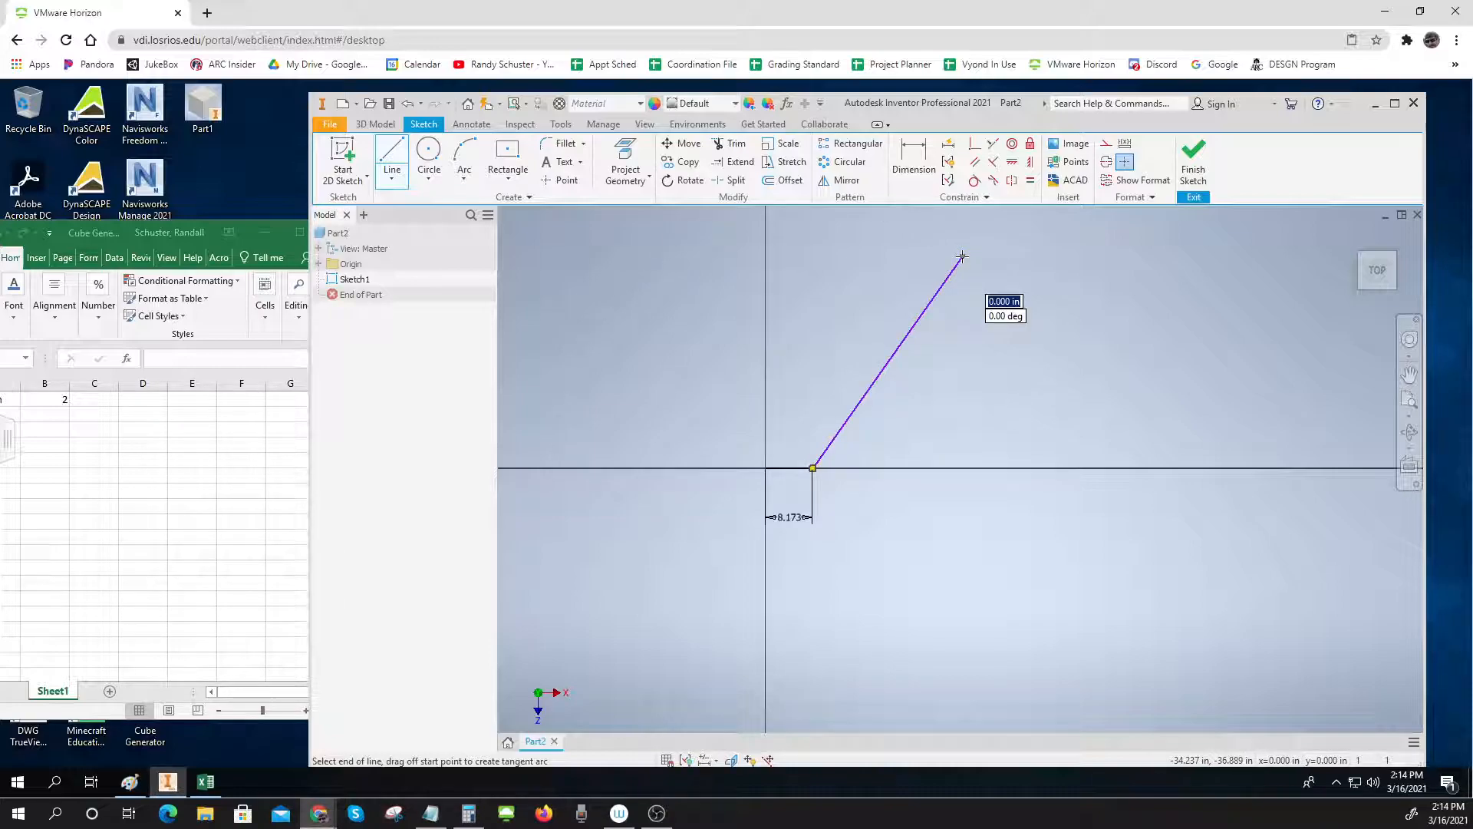
{"action": "left_click", "coordinate": [766, 254]}
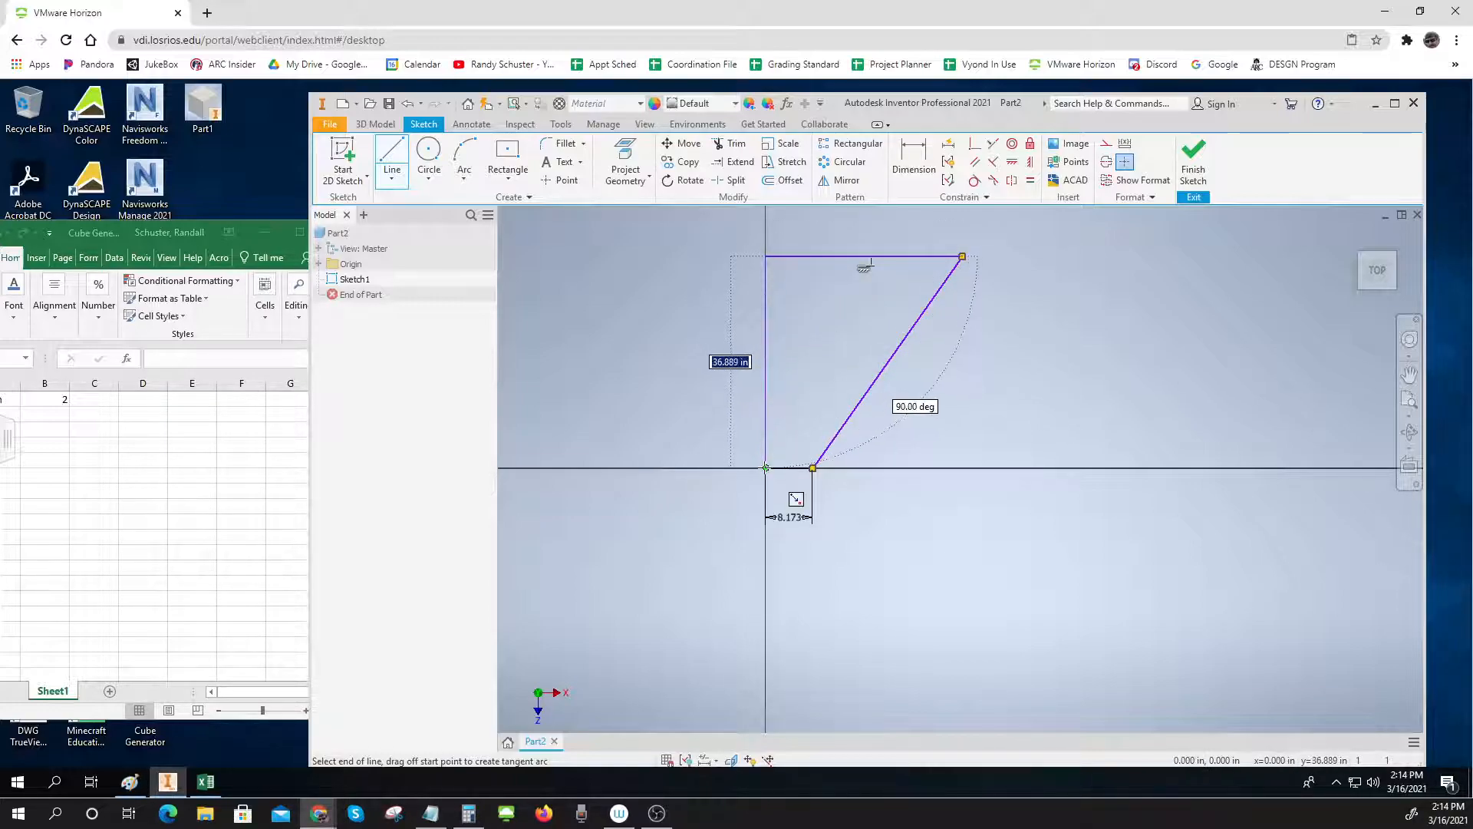
{"action": "left_click", "coordinate": [767, 467]}
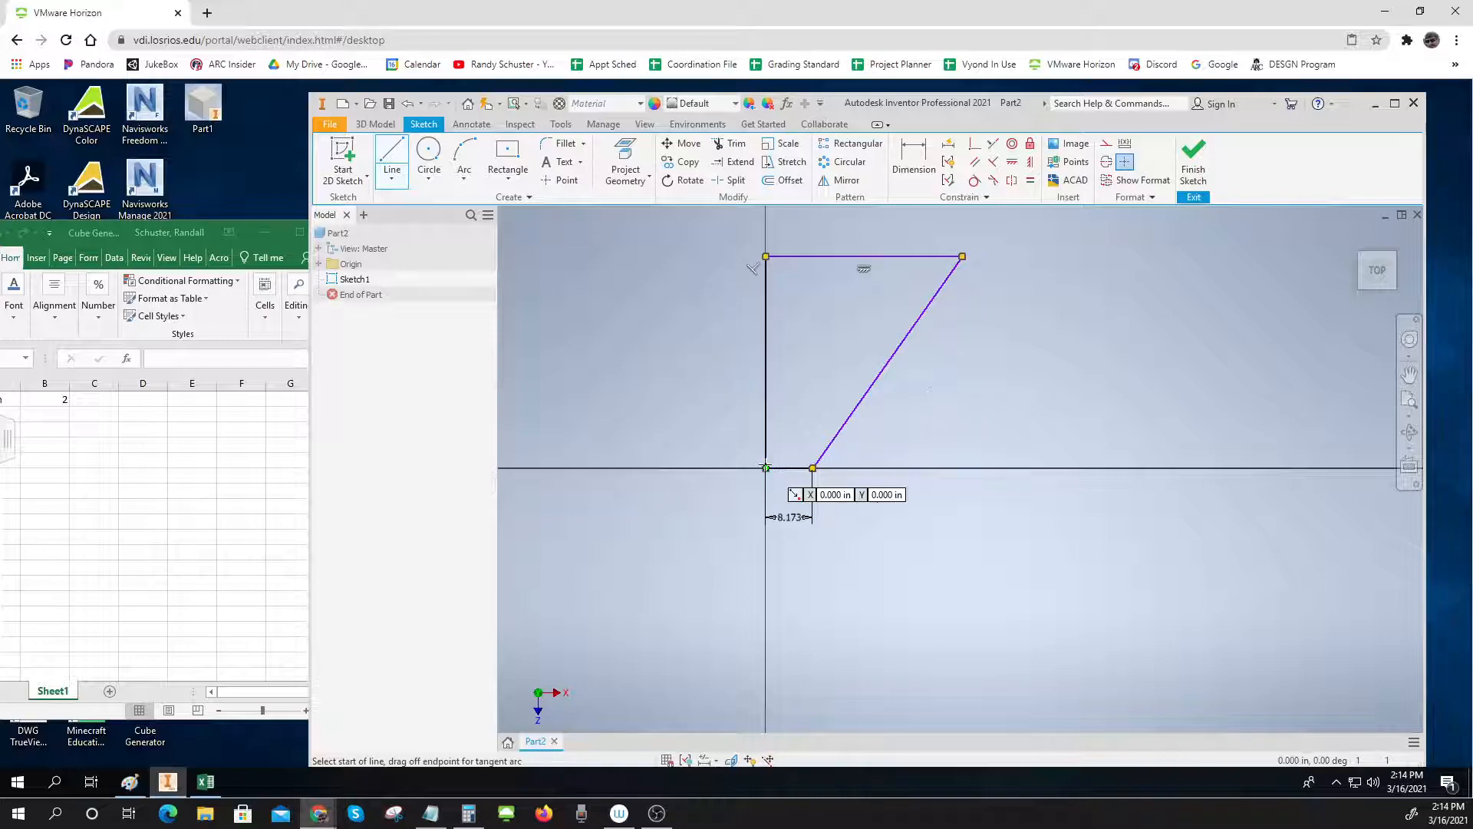
{"action": "key", "text": "Escape"}
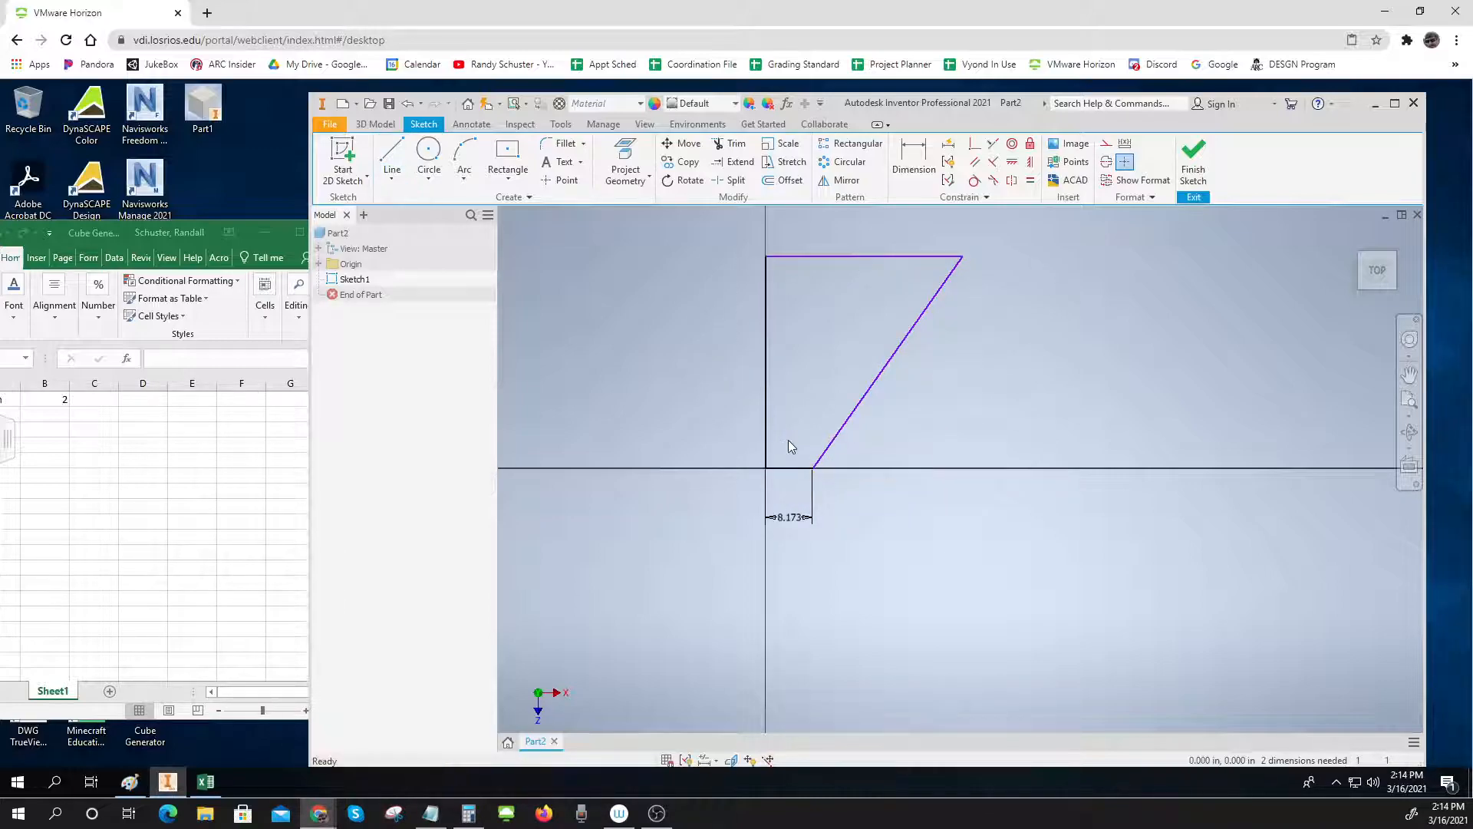
Finish the sketch and review its dimension parameter in the part's parameters table
{"action": "left_click", "coordinate": [1193, 160]}
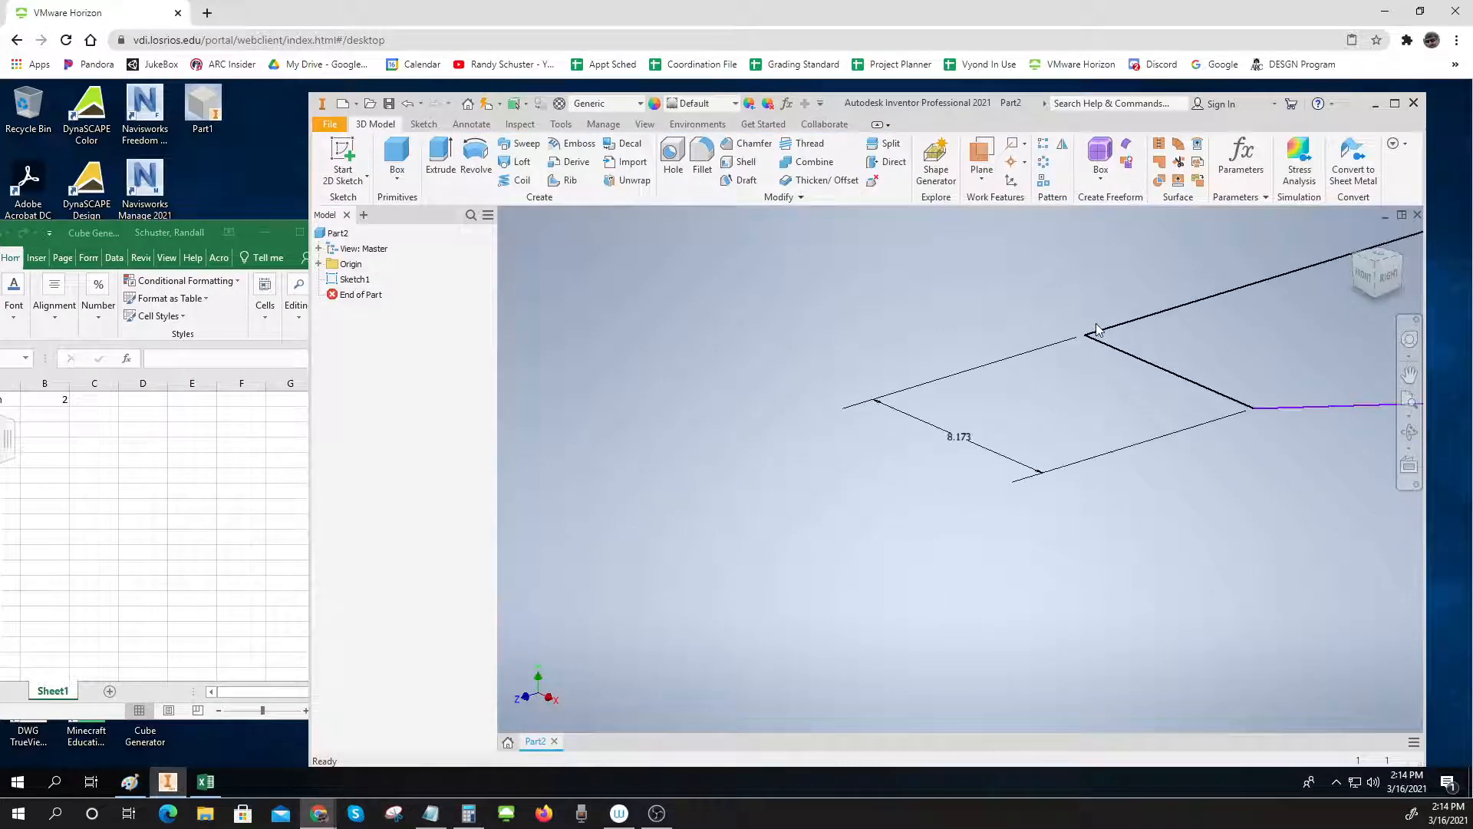
{"action": "middle_click_drag", "start_coordinate": [1115, 315], "coordinate": [895, 329]}
{"action": "mouse_move", "coordinate": [899, 397]}
{"action": "middle_mouse_down"}
{"action": "mouse_move", "coordinate": [987, 457]}
{"action": "mouse_move", "coordinate": [956, 440]}
{"action": "middle_mouse_up"}
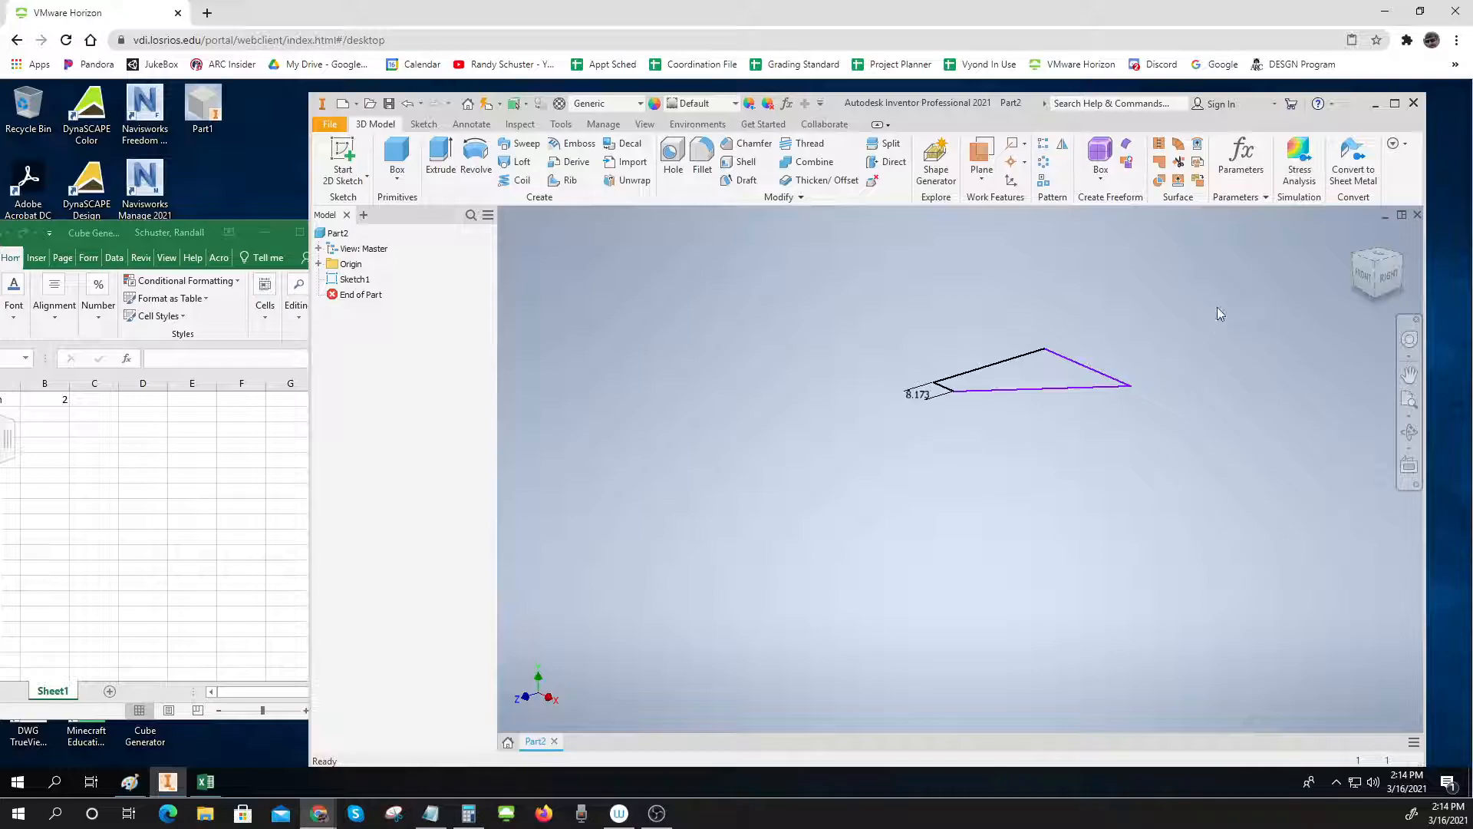
{"action": "left_click", "coordinate": [1240, 158]}
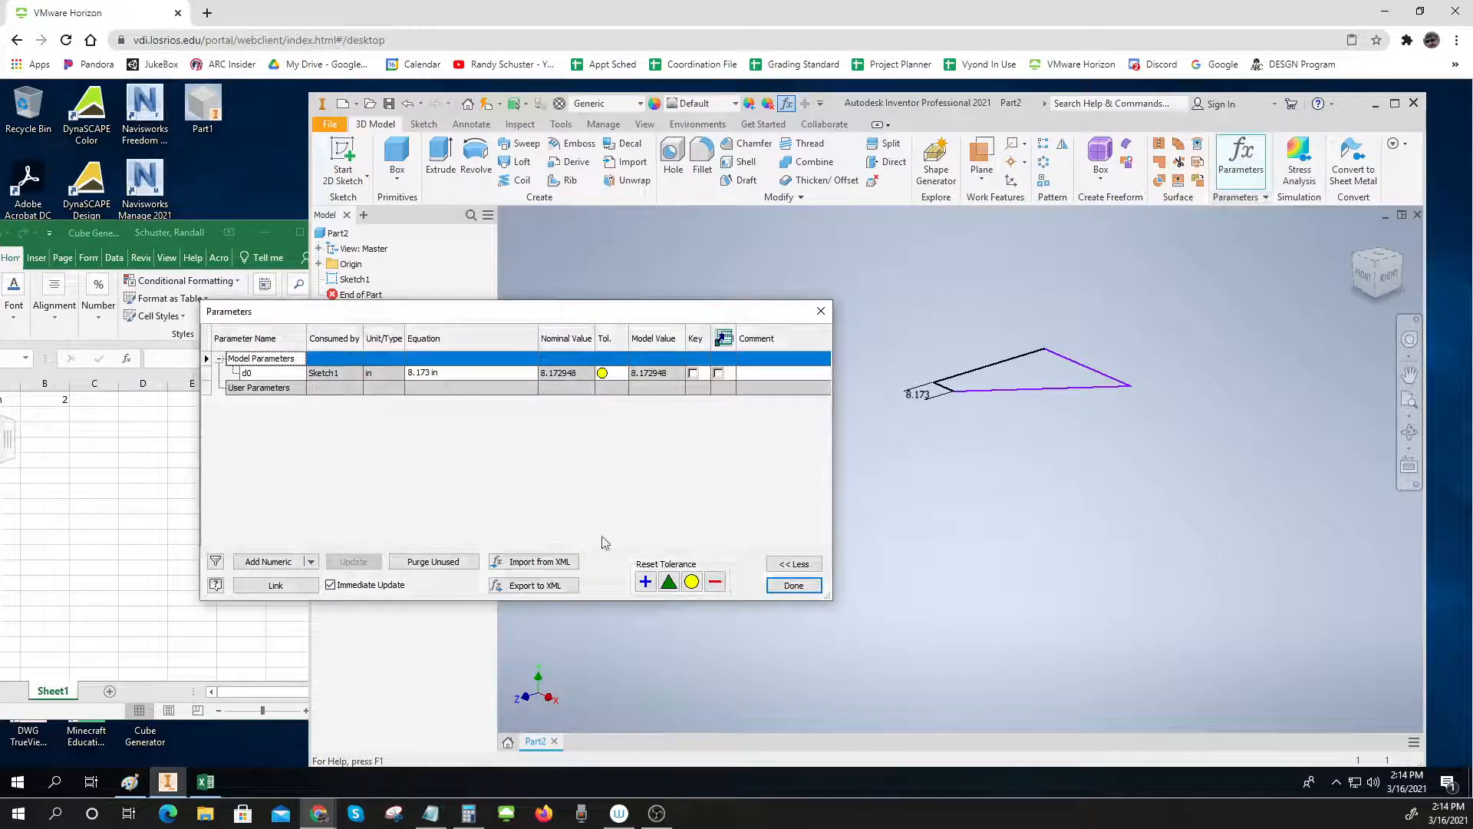
{"action": "left_click", "coordinate": [794, 585]}
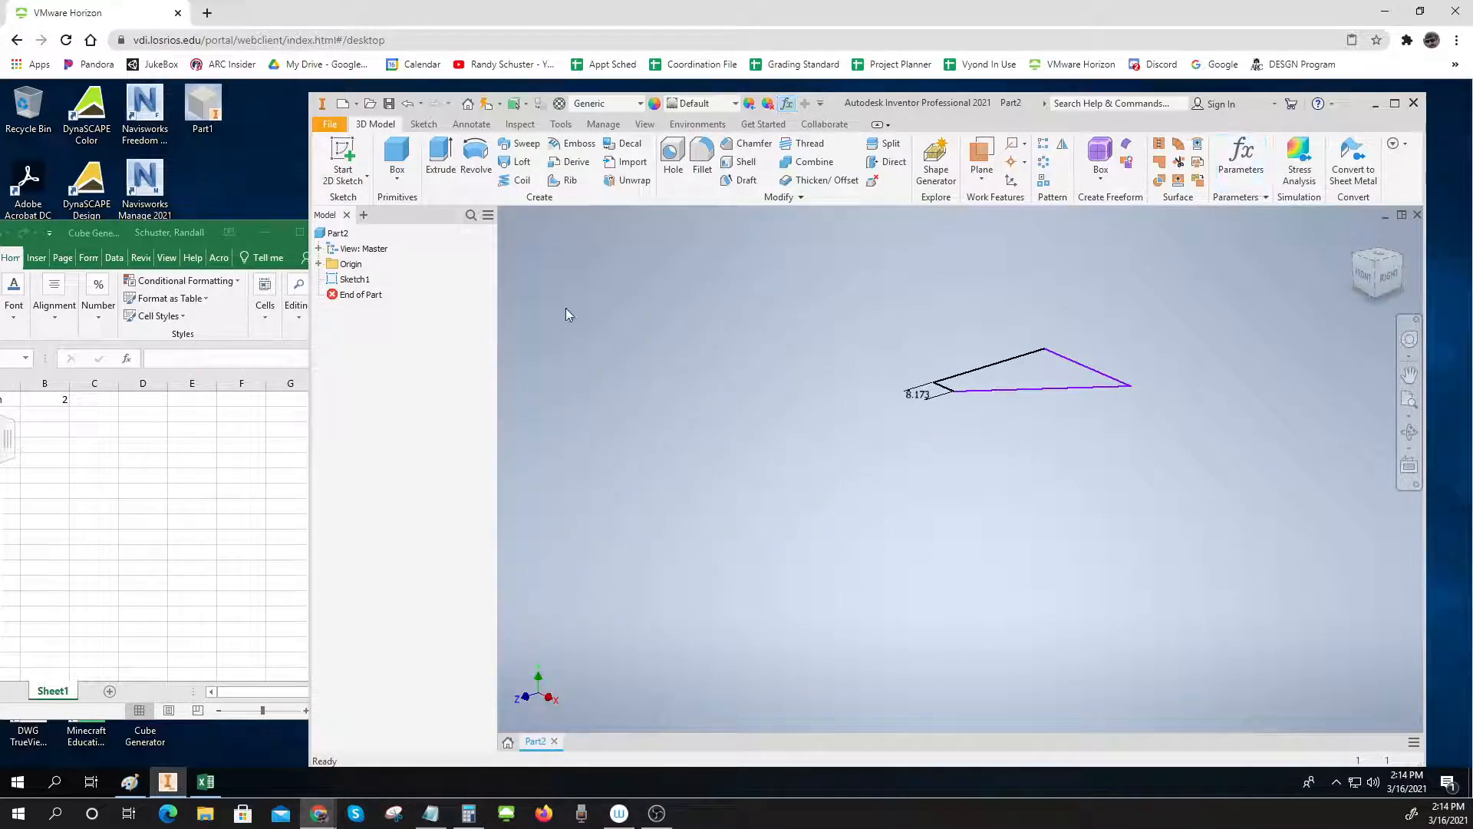
Reopen the profile sketch for editing and orient it to the top view with the X axis horizontal
{"action": "double_click", "coordinate": [355, 279]}
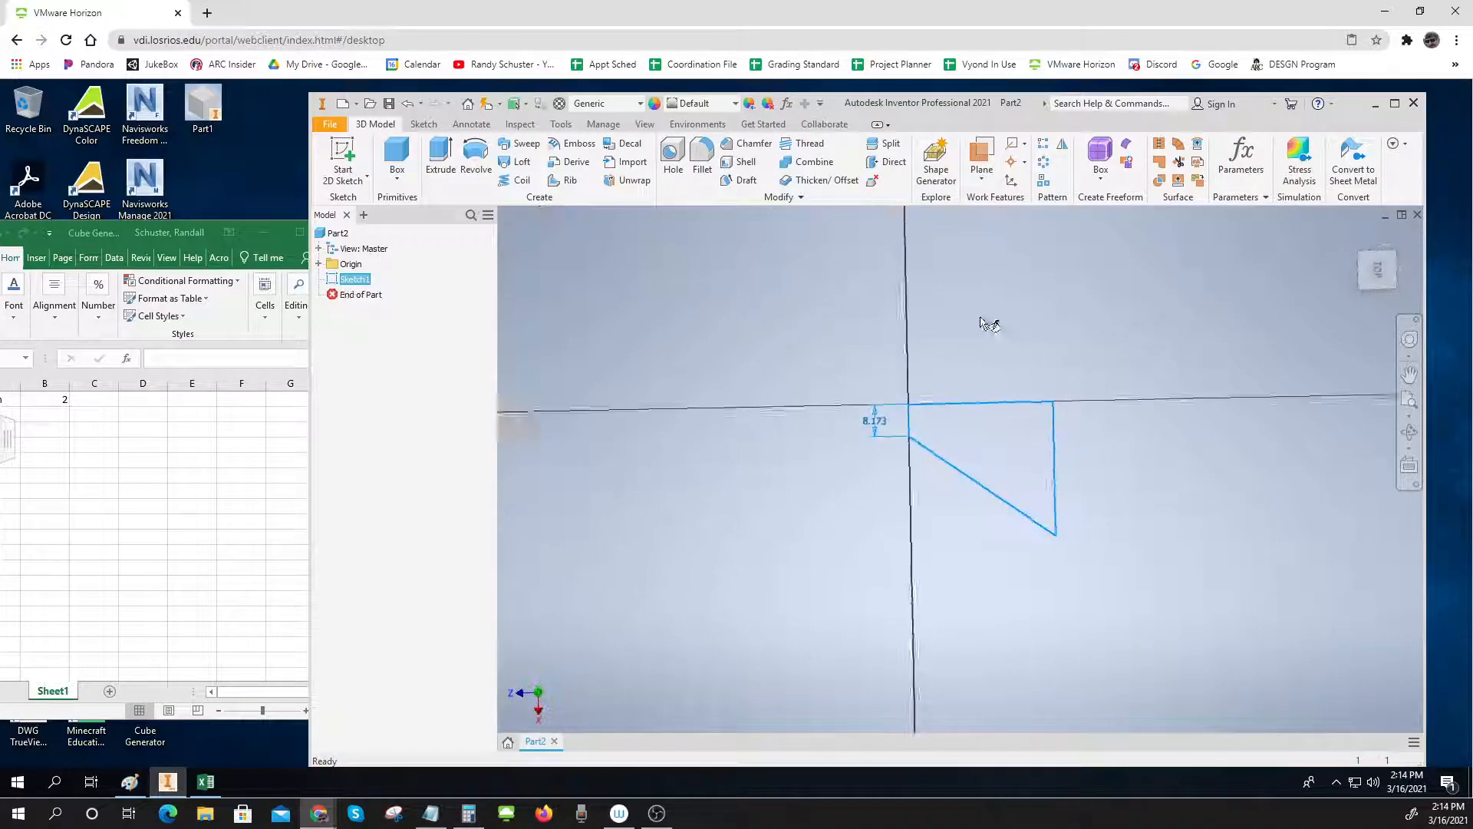
{"action": "left_click", "coordinate": [1355, 235]}
{"action": "scroll", "coordinate": [1124, 391], "scroll_direction": "down", "scroll_amount": 7}
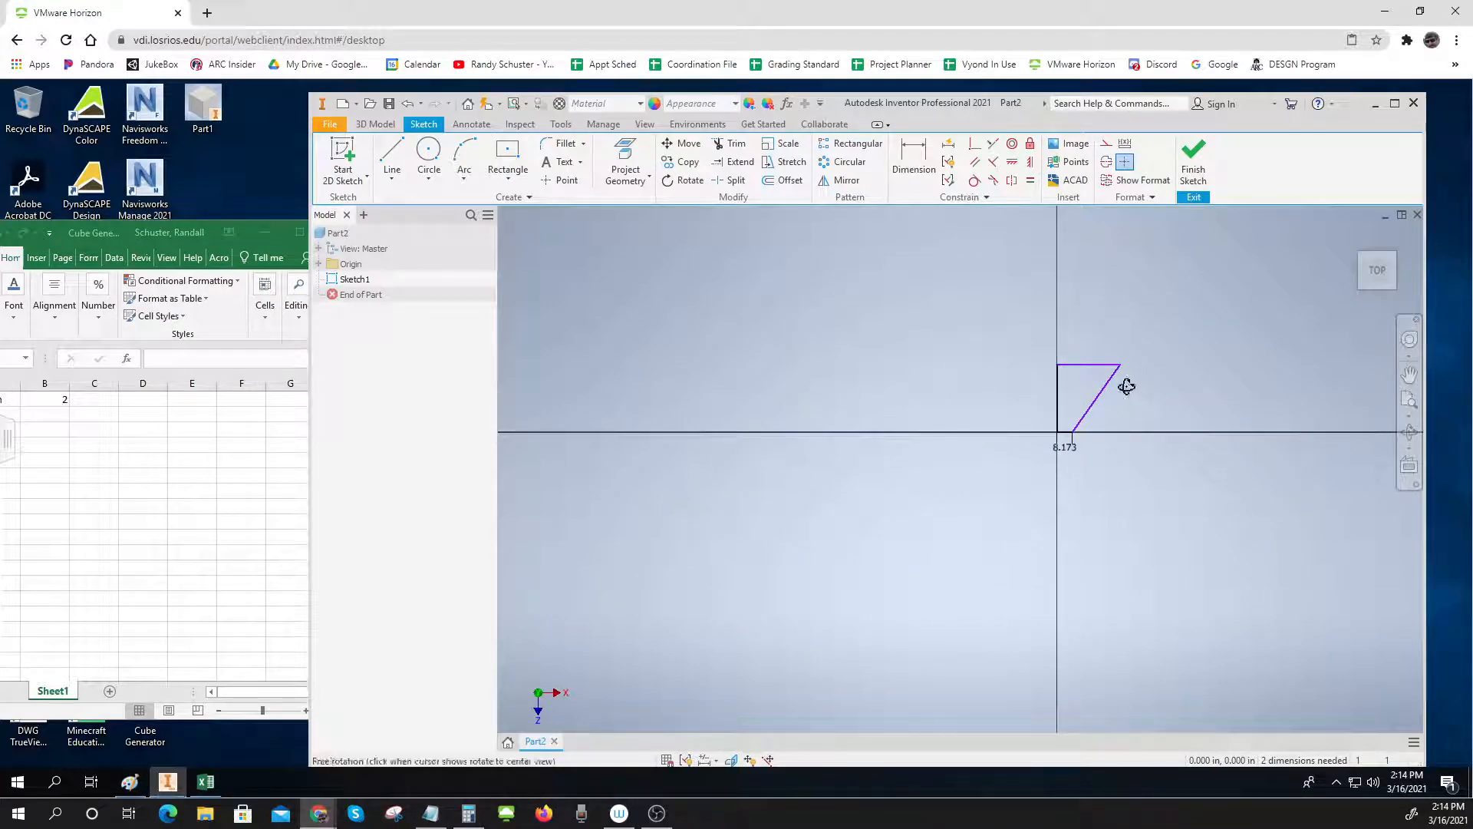
{"action": "middle_click_drag", "start_coordinate": [1128, 385], "coordinate": [1012, 386], "text": "shift"}
{"action": "left_click", "coordinate": [1347, 297]}
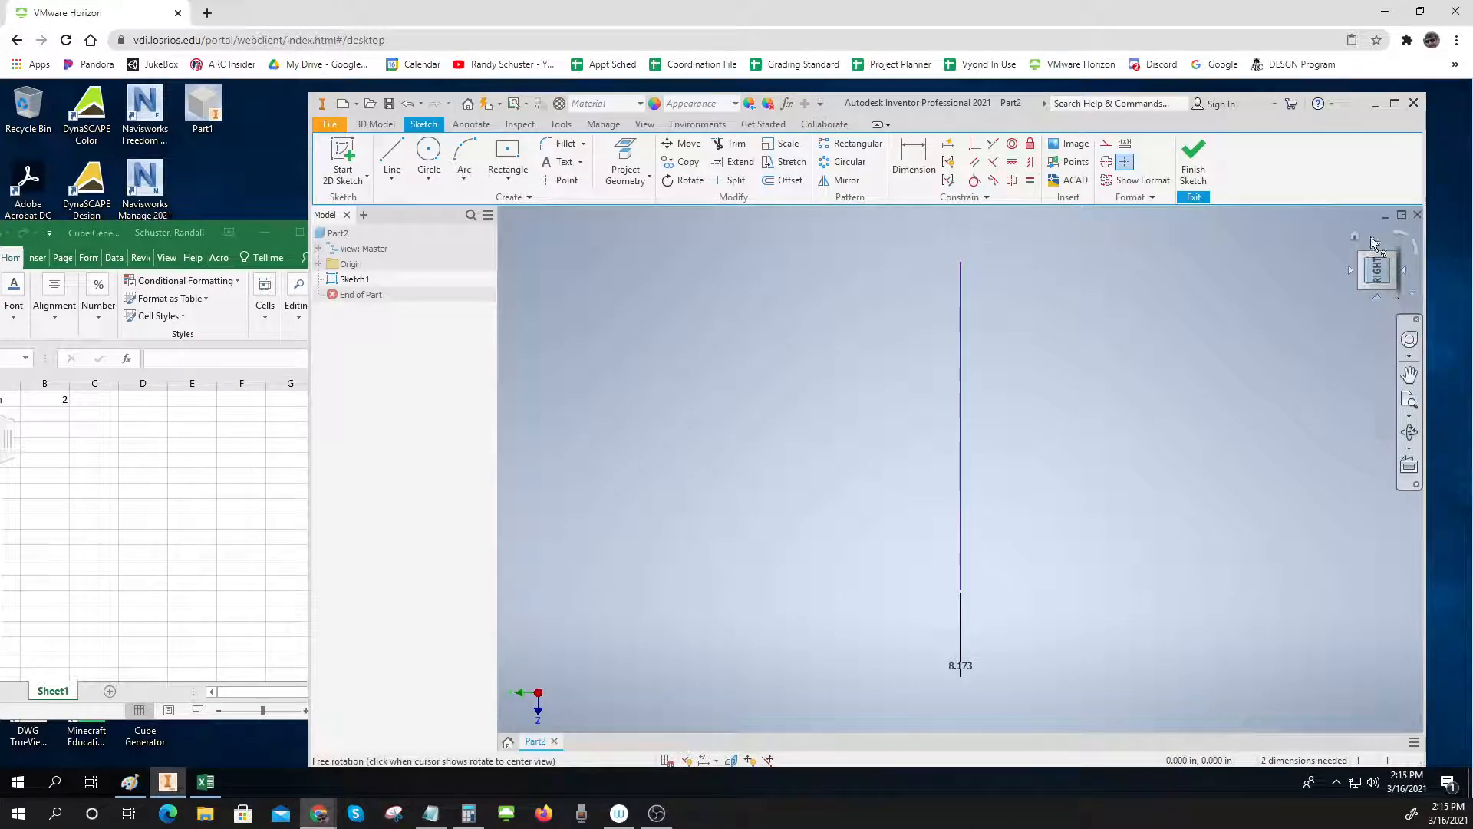
{"action": "left_click", "coordinate": [1378, 243]}
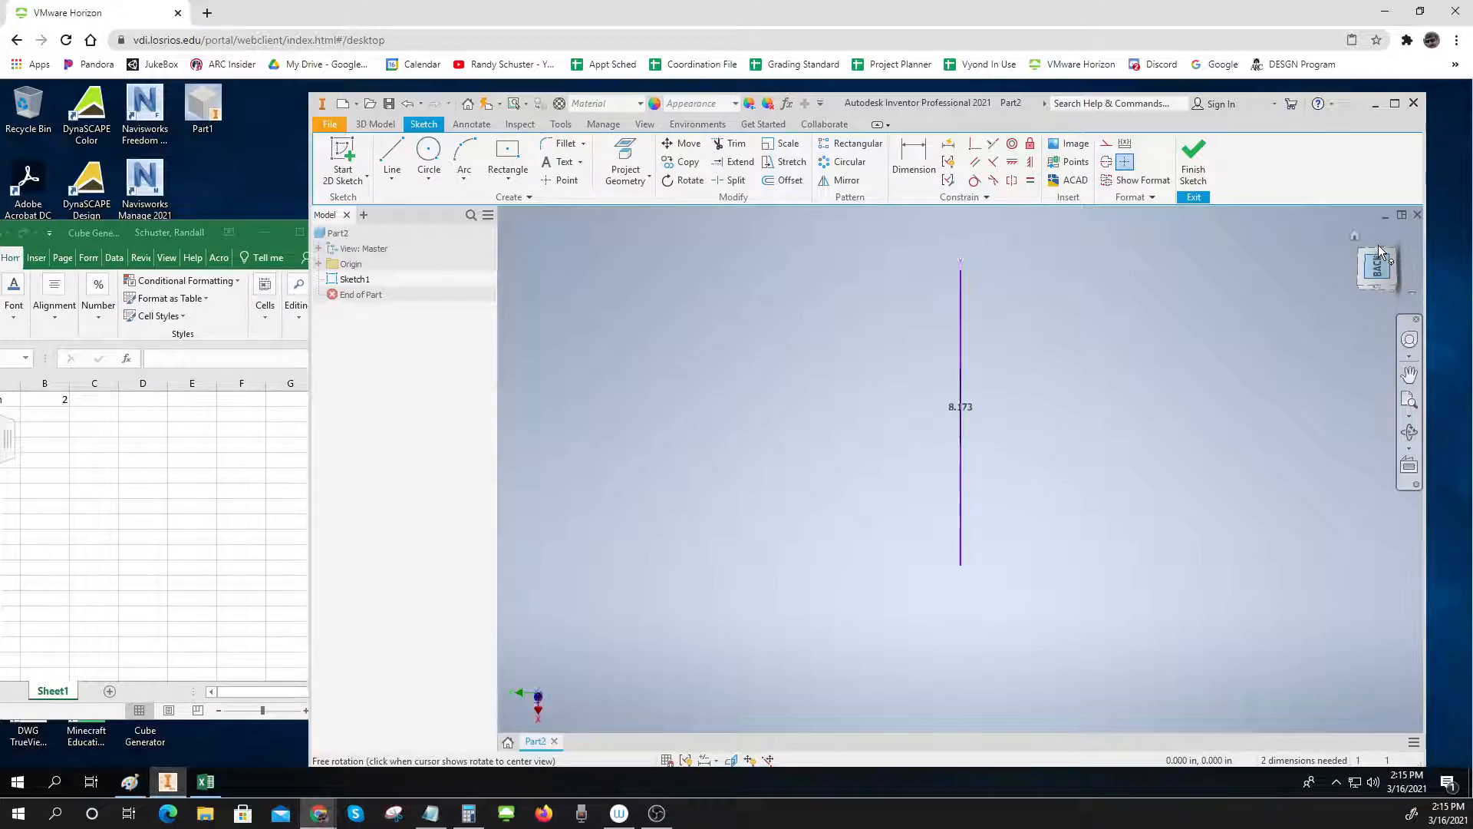
{"action": "left_click", "coordinate": [1349, 270]}
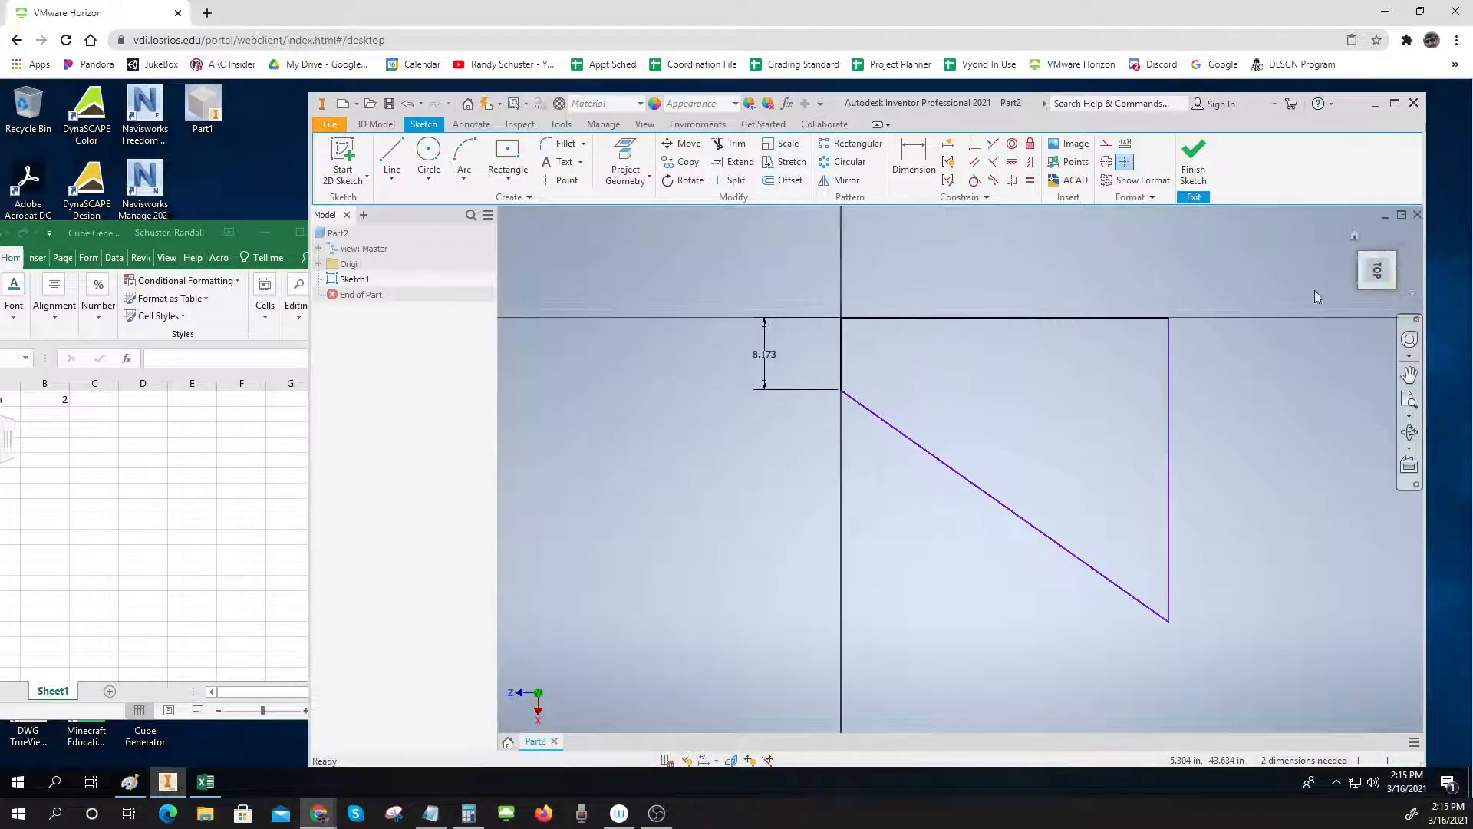
{"action": "left_click_drag", "start_coordinate": [1407, 228], "coordinate": [1323, 279]}
Add an aligned dimension to the profile's sloped line, keeping its length as drawn
{"action": "left_click", "coordinate": [913, 162]}
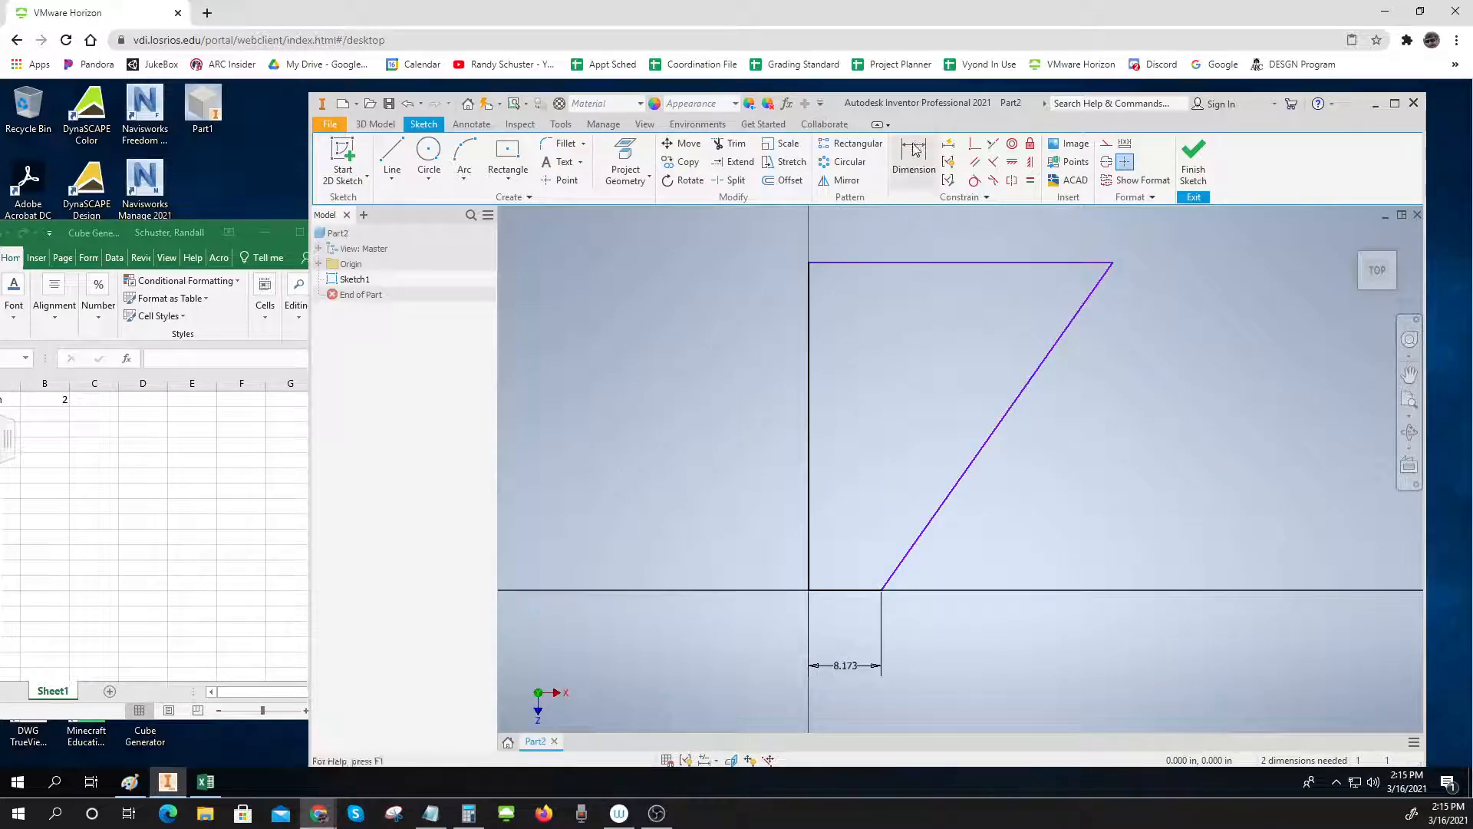
{"action": "left_click", "coordinate": [1029, 389]}
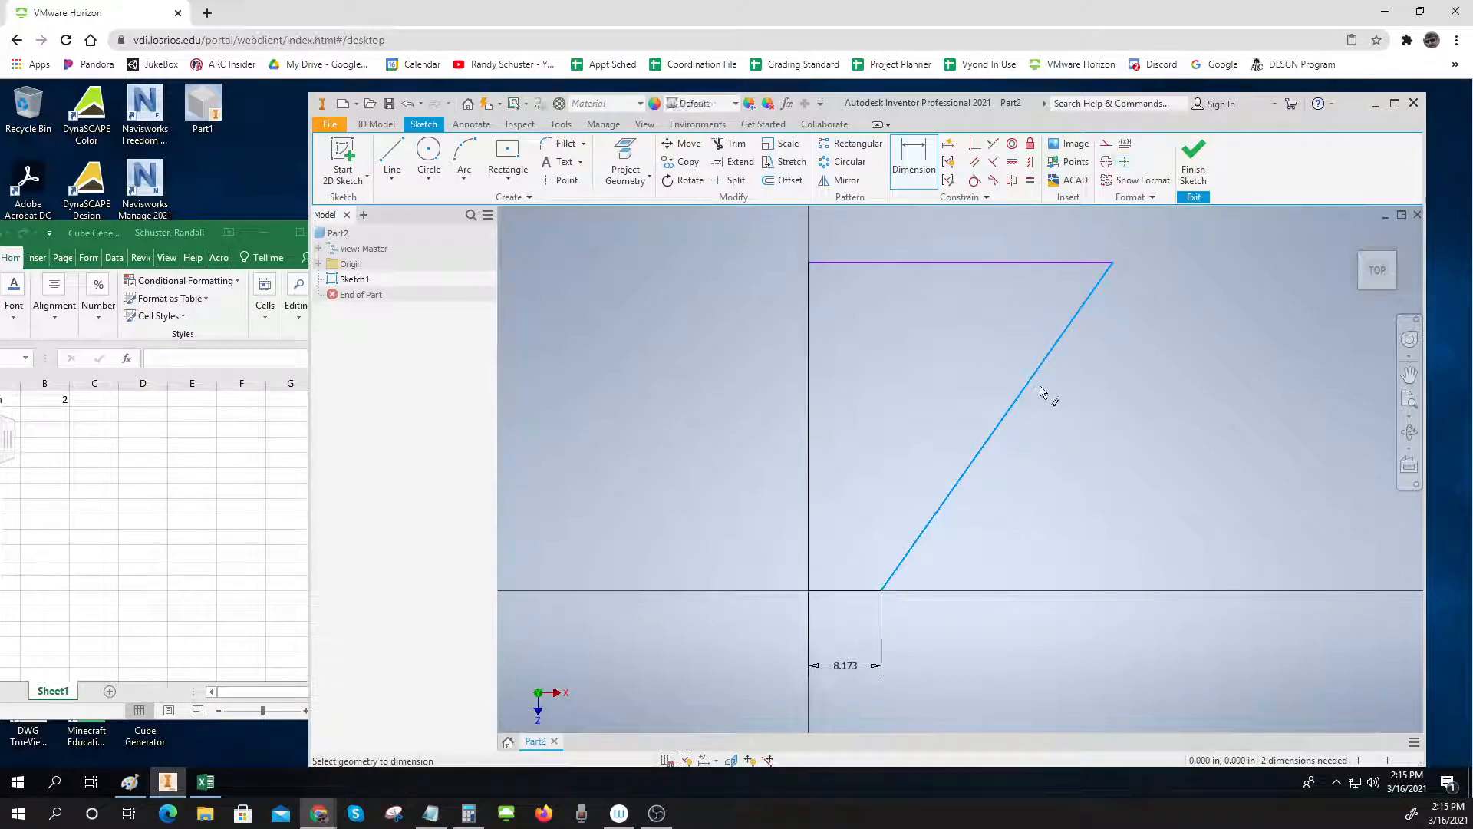
{"action": "right_click", "coordinate": [1030, 379]}
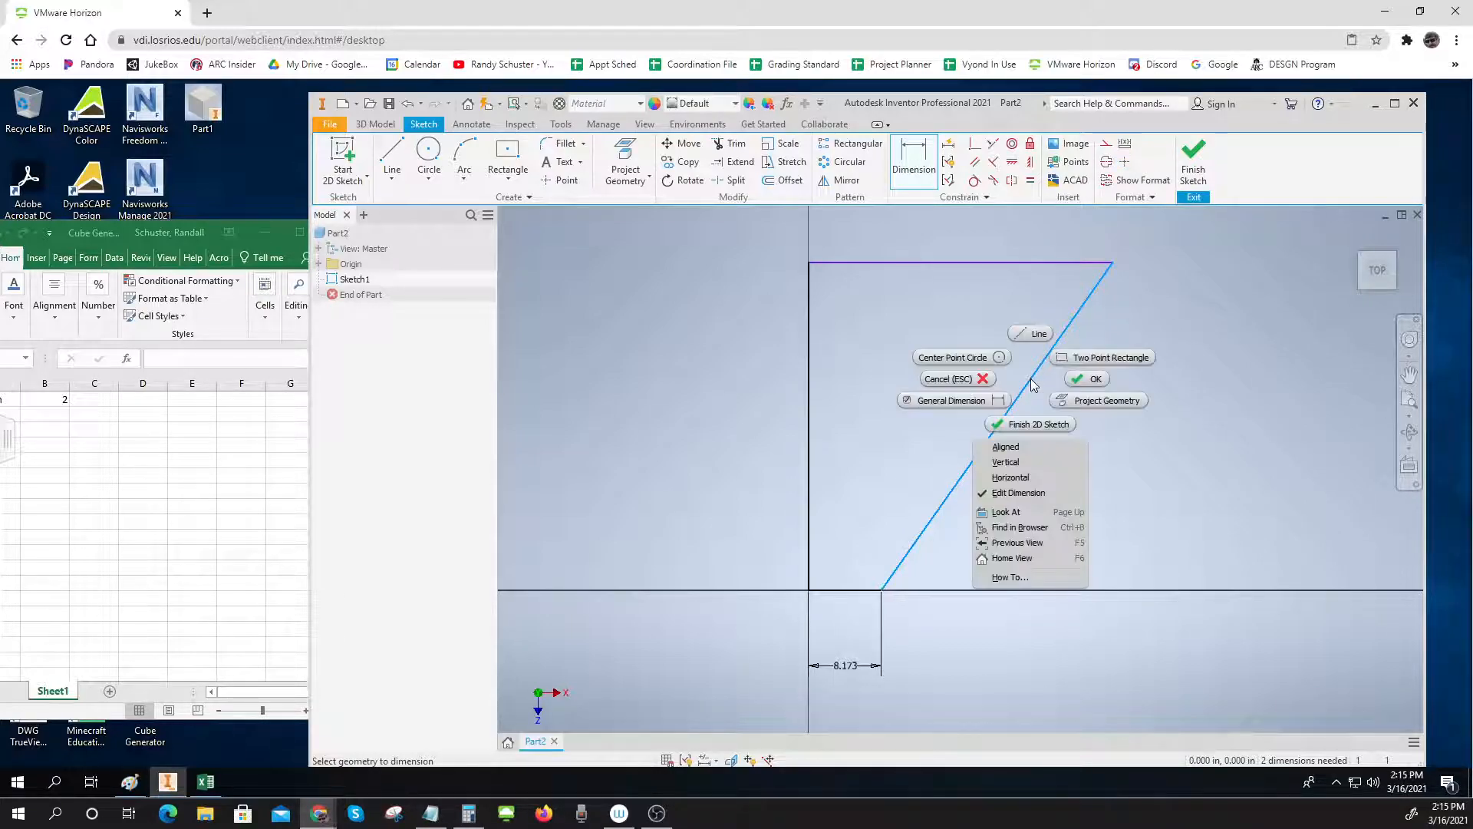
{"action": "left_click", "coordinate": [1024, 448]}
{"action": "left_click", "coordinate": [1141, 493]}
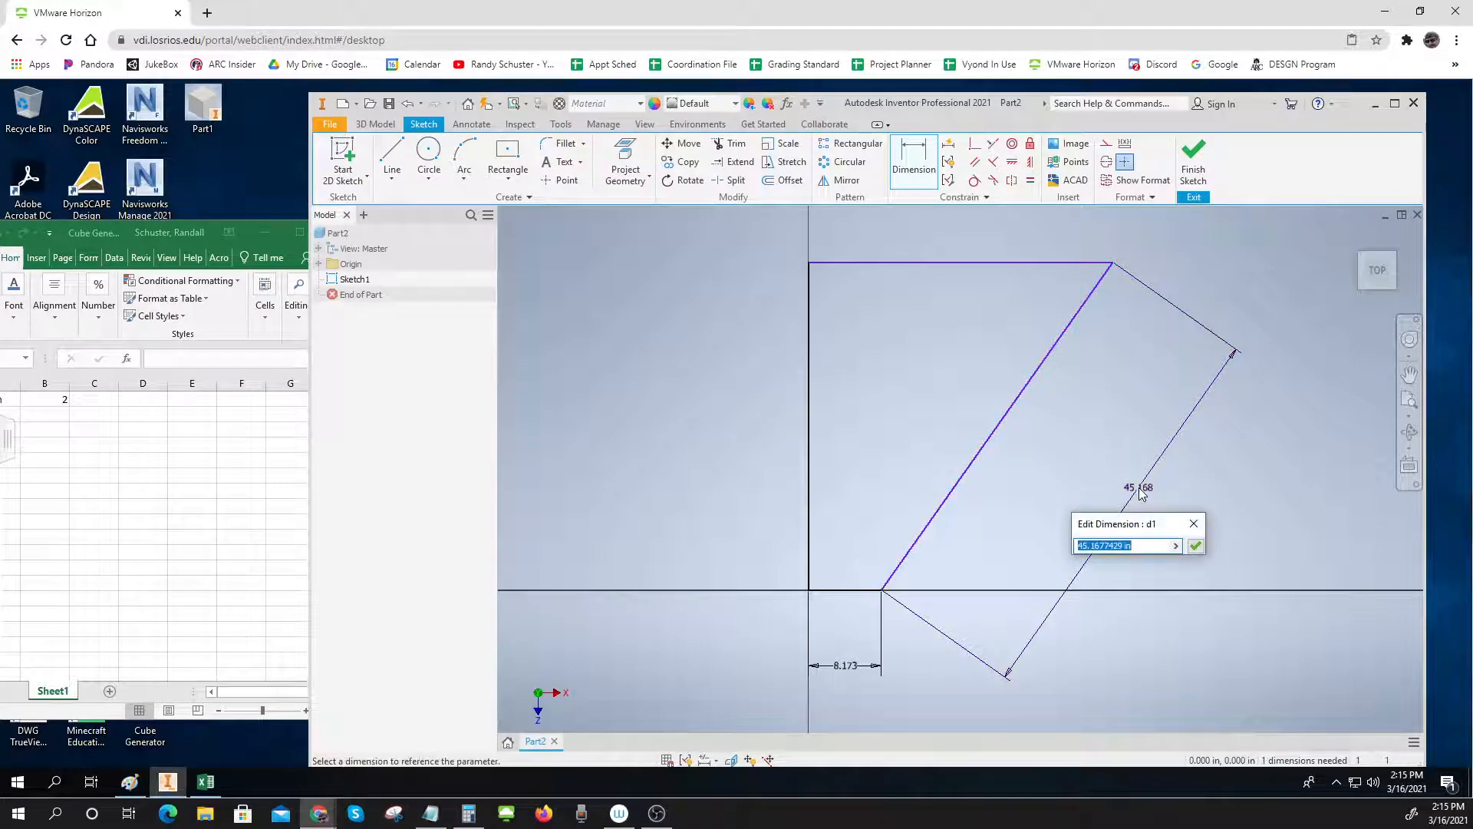
{"action": "left_click", "coordinate": [1194, 523]}
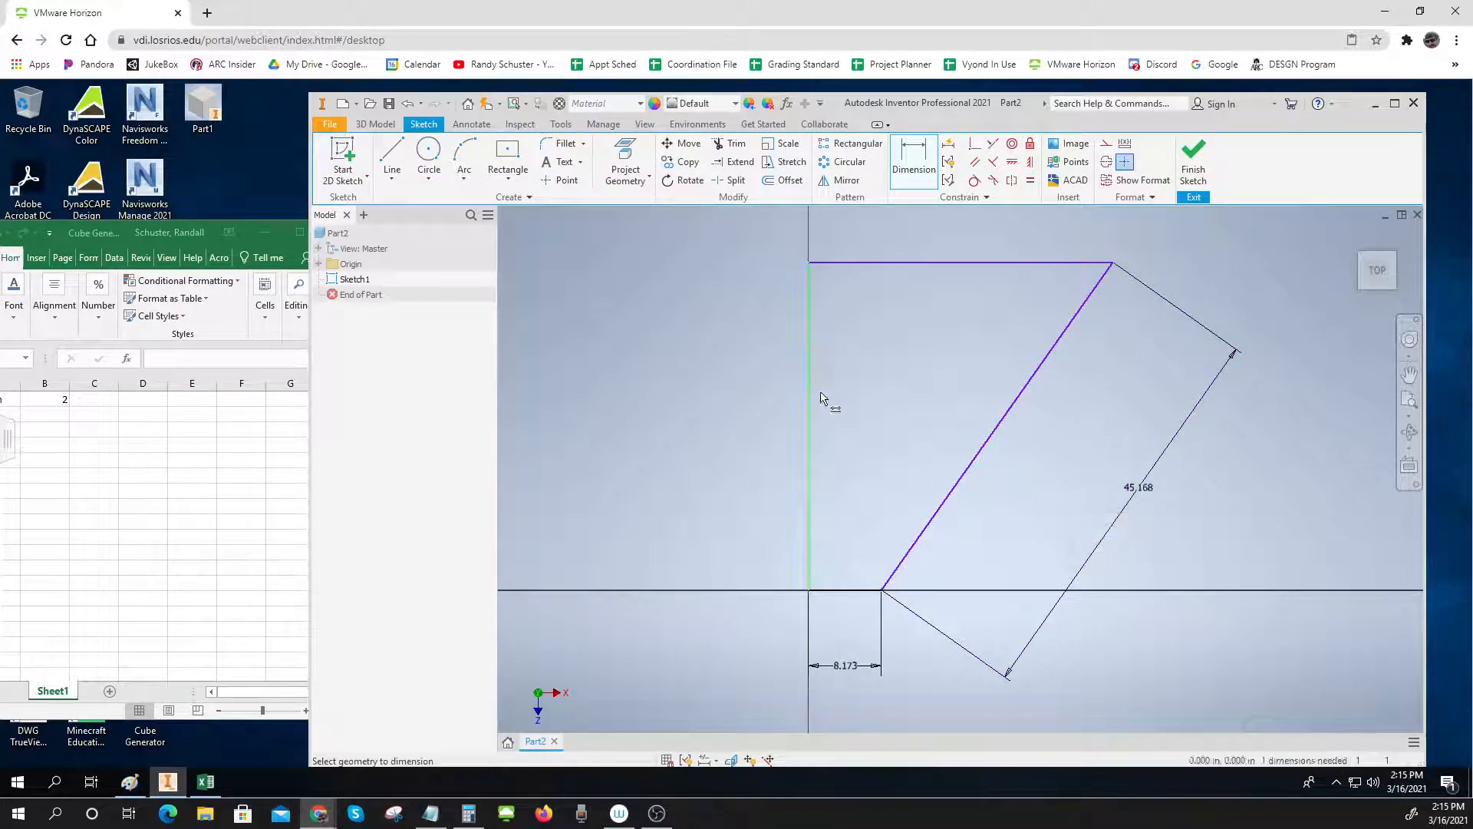
Add an angle dimension between the short base line and the sloped line, keeping the angle as drawn
{"action": "left_click", "coordinate": [834, 590]}
{"action": "left_click", "coordinate": [911, 549]}
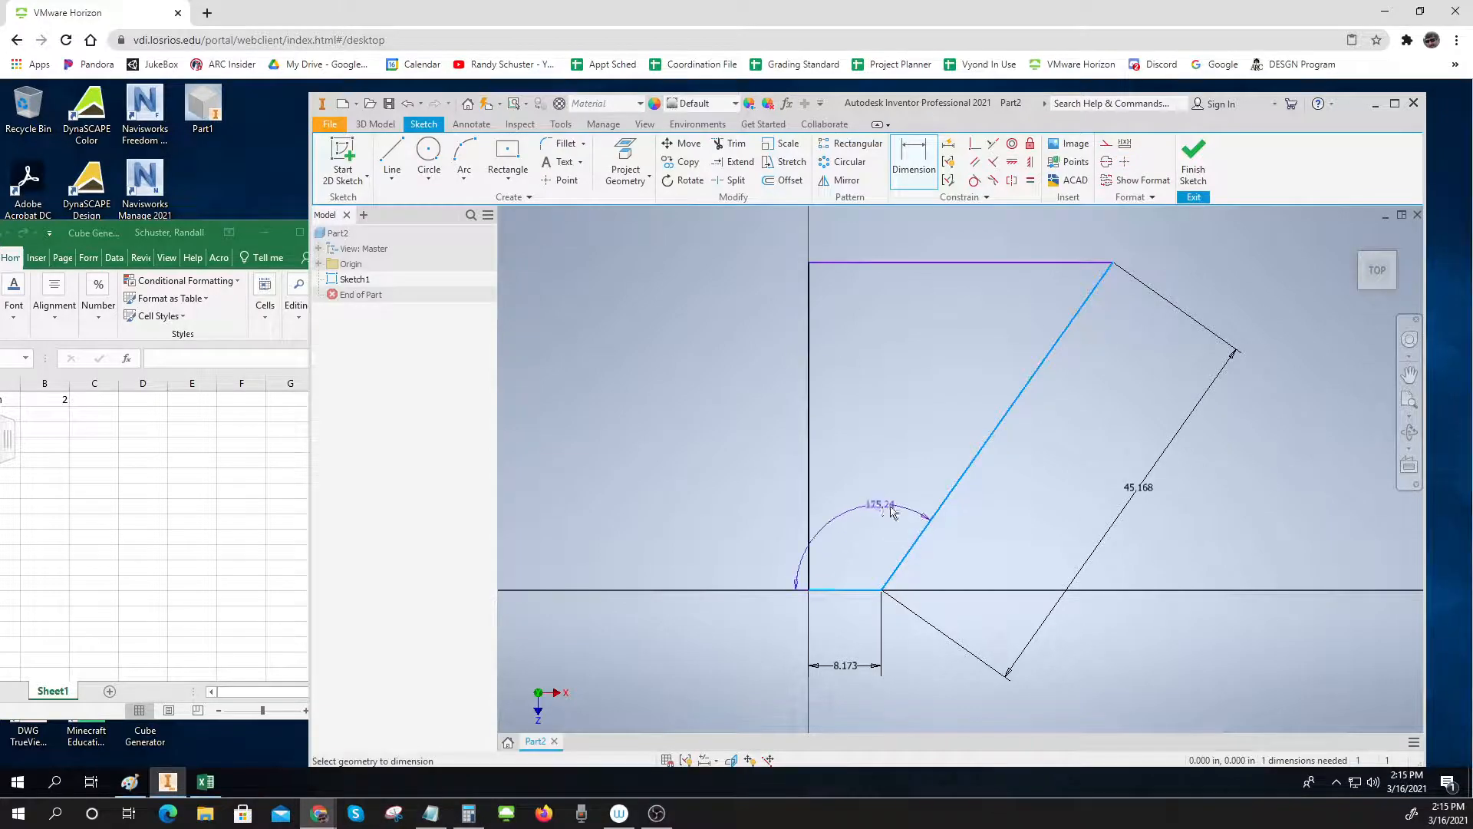
{"action": "left_click", "coordinate": [872, 472]}
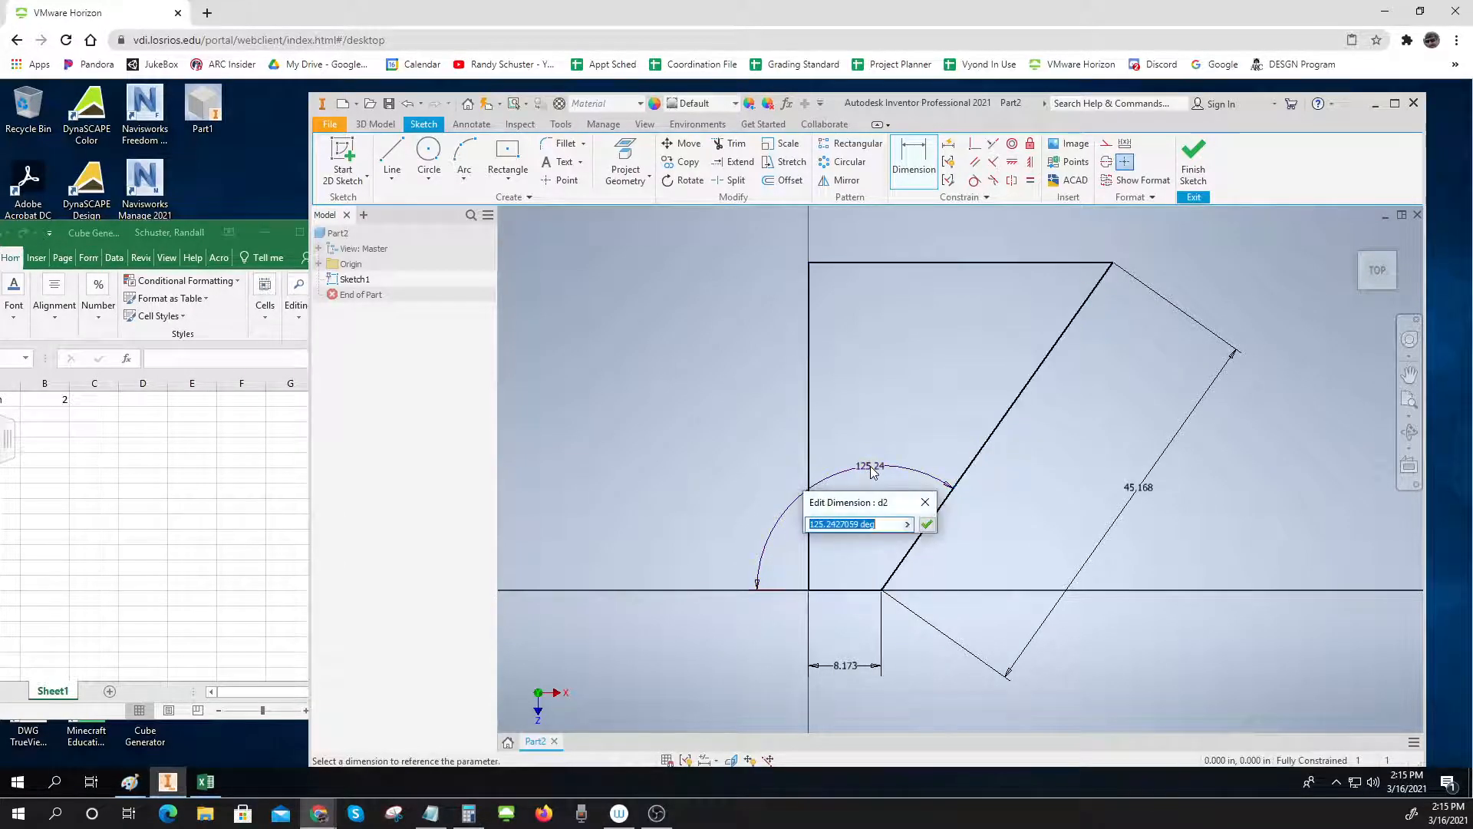
{"action": "left_click", "coordinate": [927, 524]}
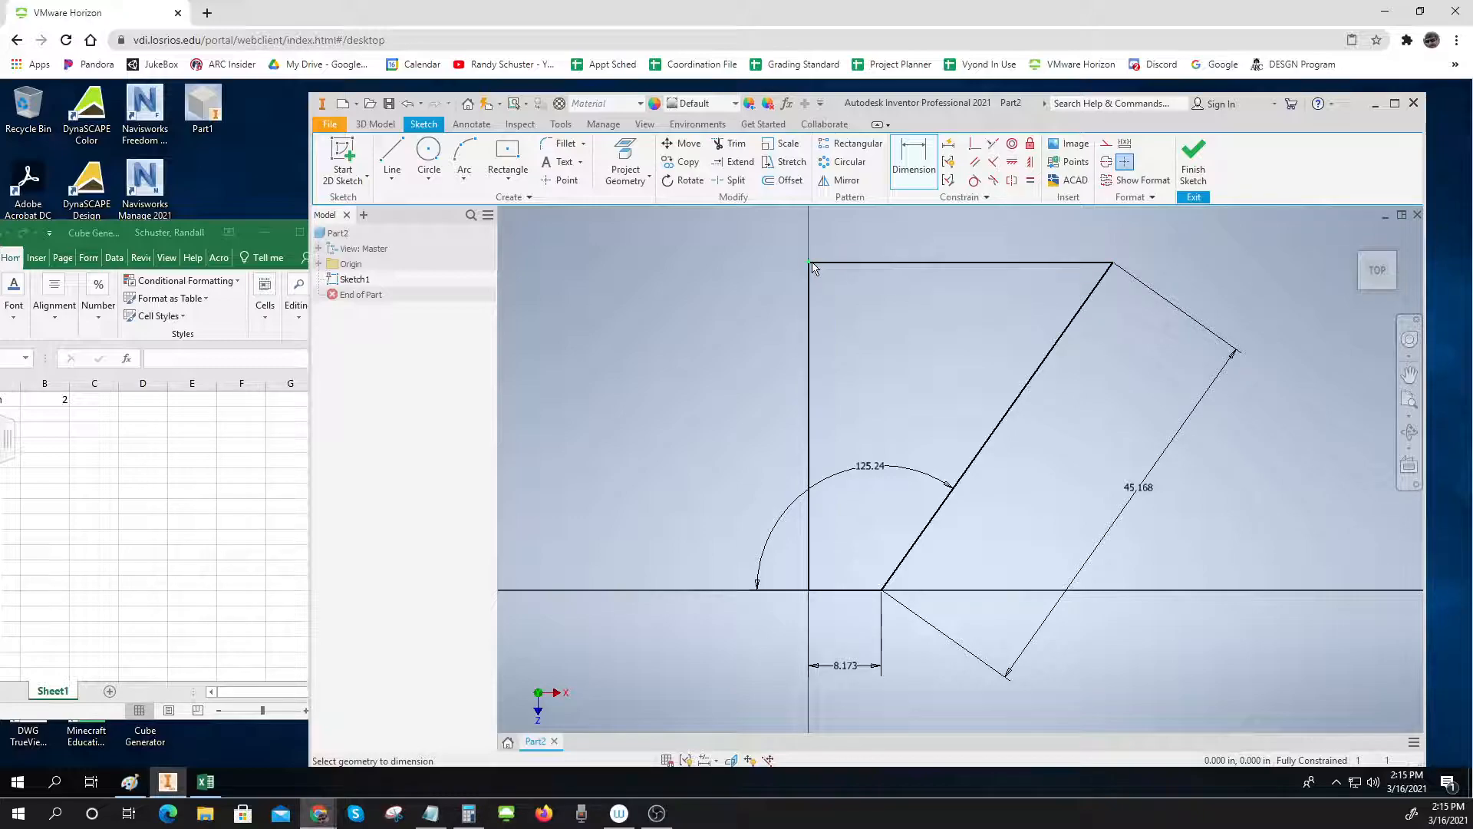
Finish the sketch and set the base line's length parameter d0 to 1 in in the parameters table
{"action": "left_click", "coordinate": [1203, 156]}
{"action": "left_click", "coordinate": [1243, 158]}
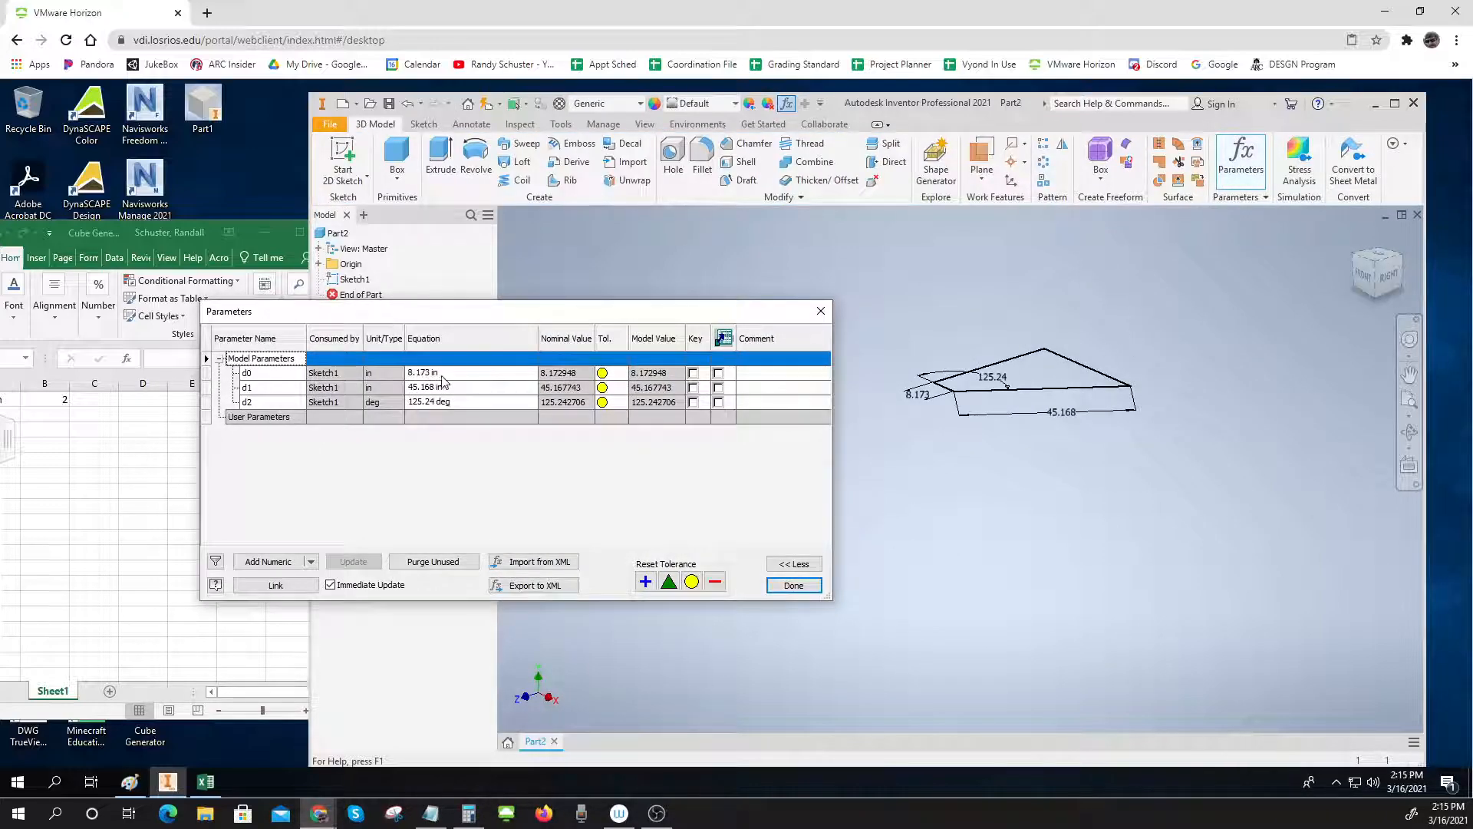
{"action": "left_click", "coordinate": [443, 375]}
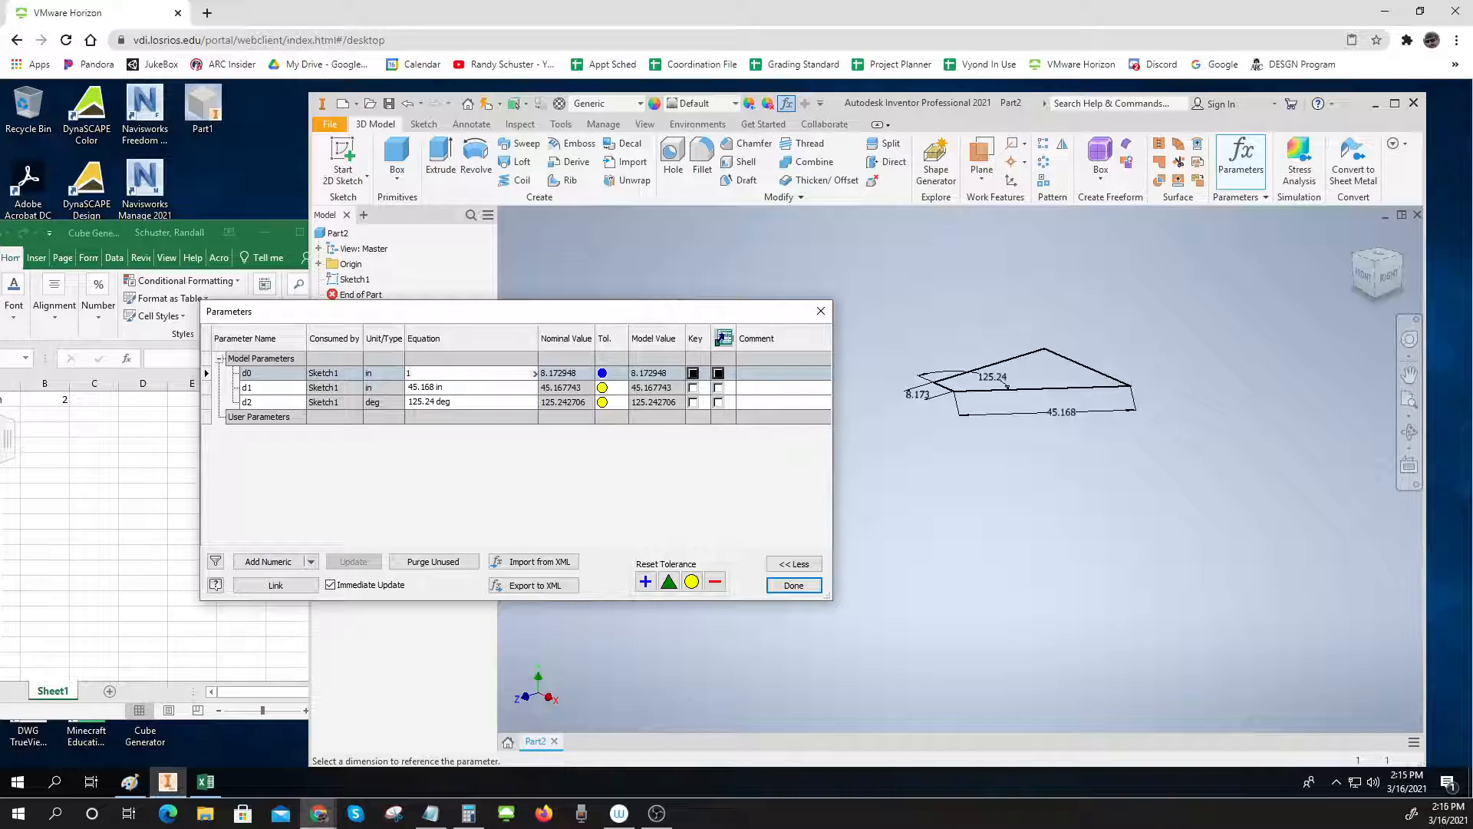
{"action": "key", "text": "Return"}
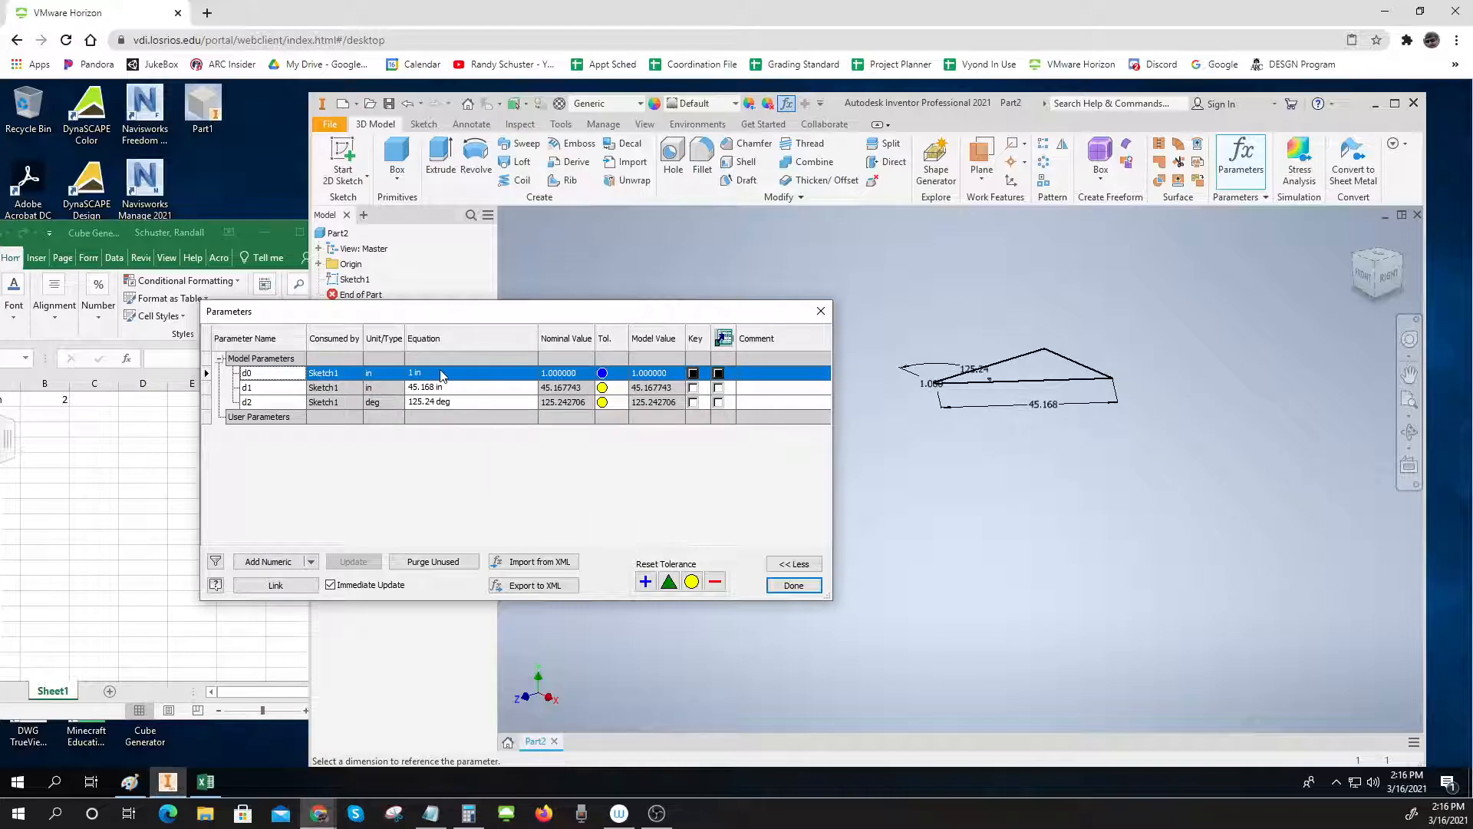
{"action": "left_click", "coordinate": [451, 387]}
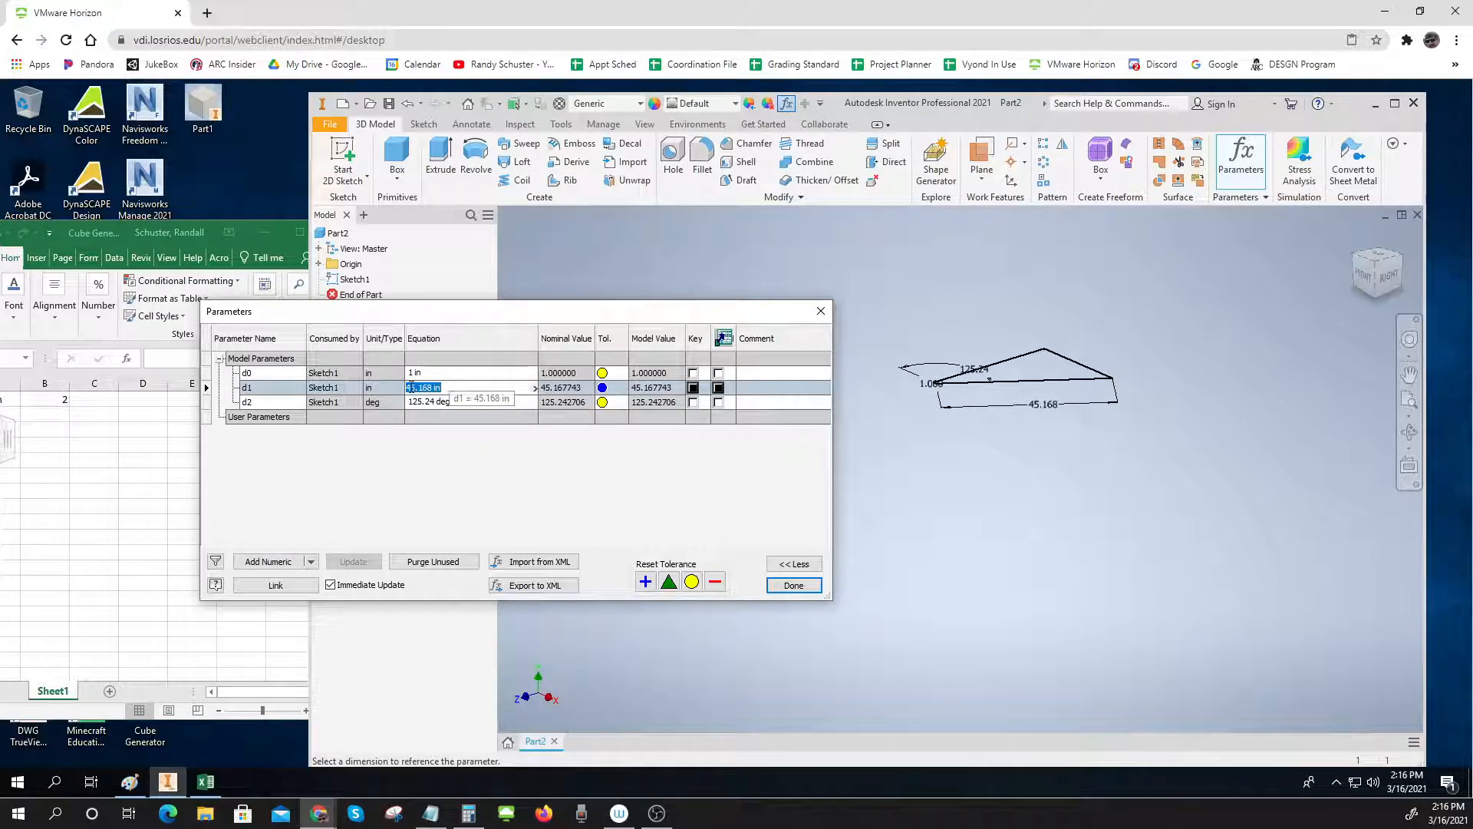
Try to rename parameter d0 as "base radius" with a space
{"action": "left_click", "coordinate": [245, 373]}
{"action": "left_click", "coordinate": [284, 375]}
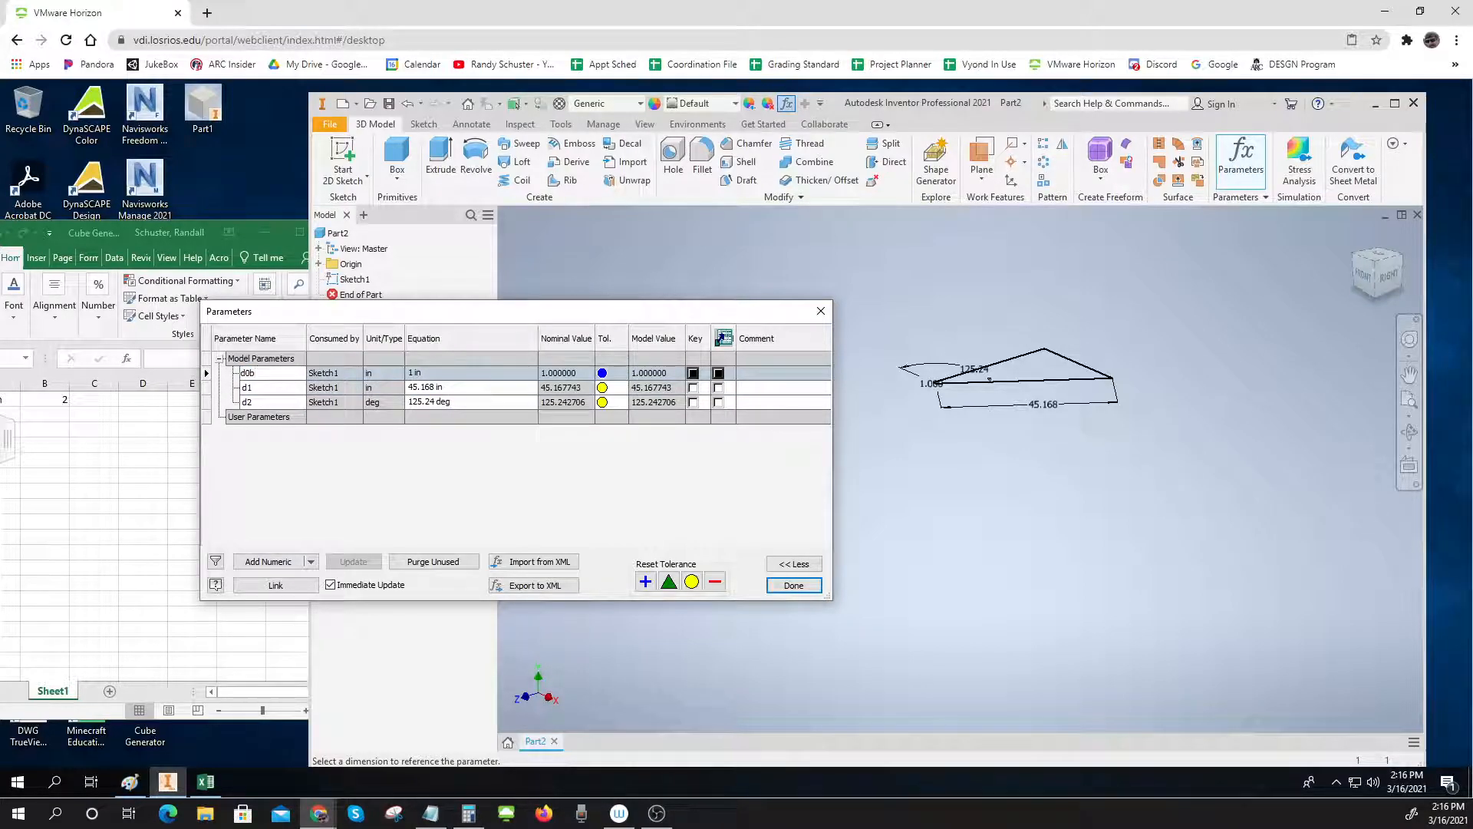
{"action": "type", "text": "base radi"}
{"action": "key", "text": "BackSpace"}
{"action": "key", "text": "BackSpace"}
{"action": "left_click", "coordinate": [259, 387]}
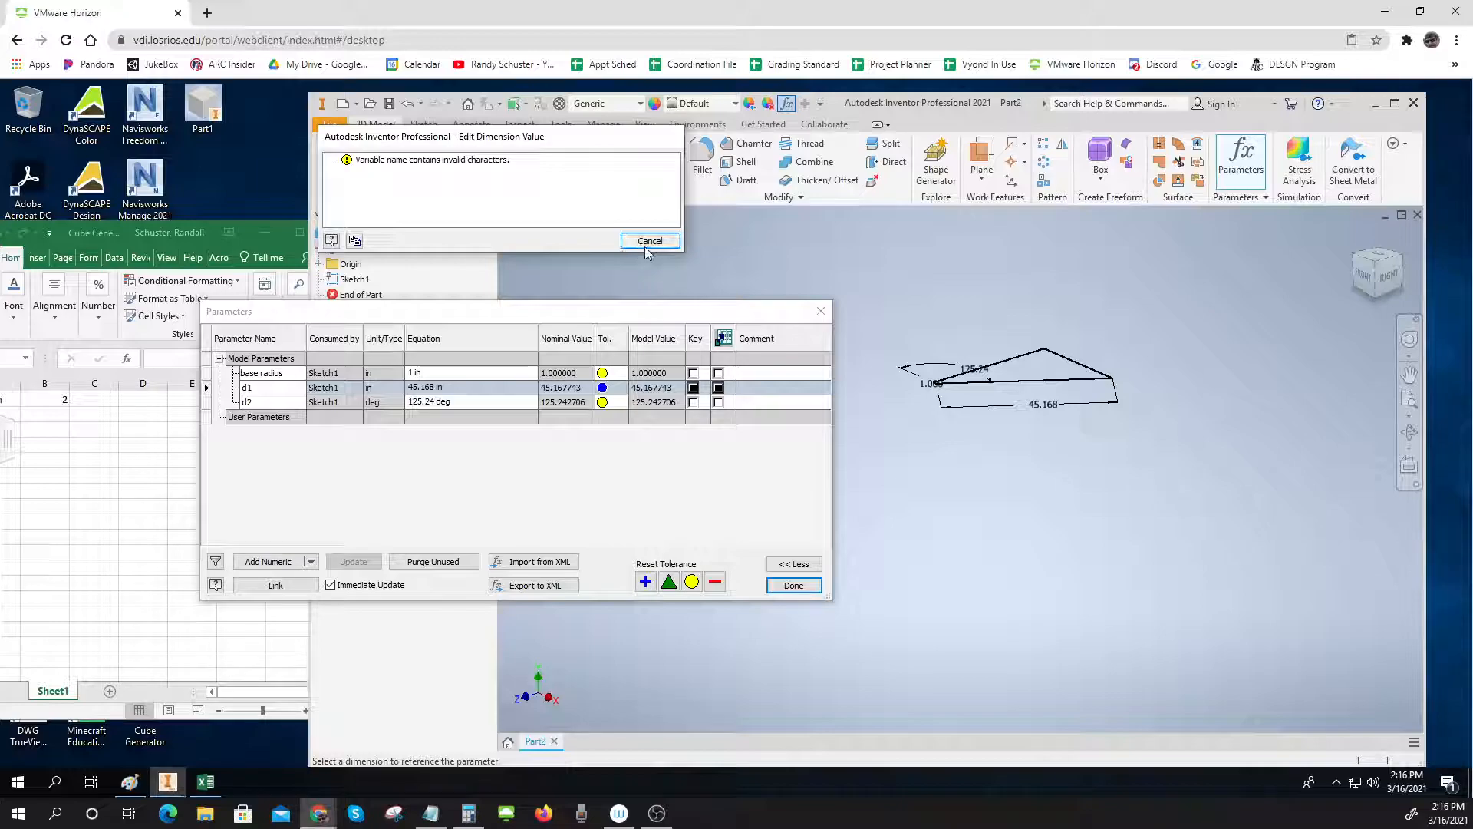
{"action": "left_click", "coordinate": [646, 241]}
Rename parameters d0, d1 and d2 as baseradius, sidelength and openinganlge, and close the parameters table
{"action": "left_click", "coordinate": [284, 373]}
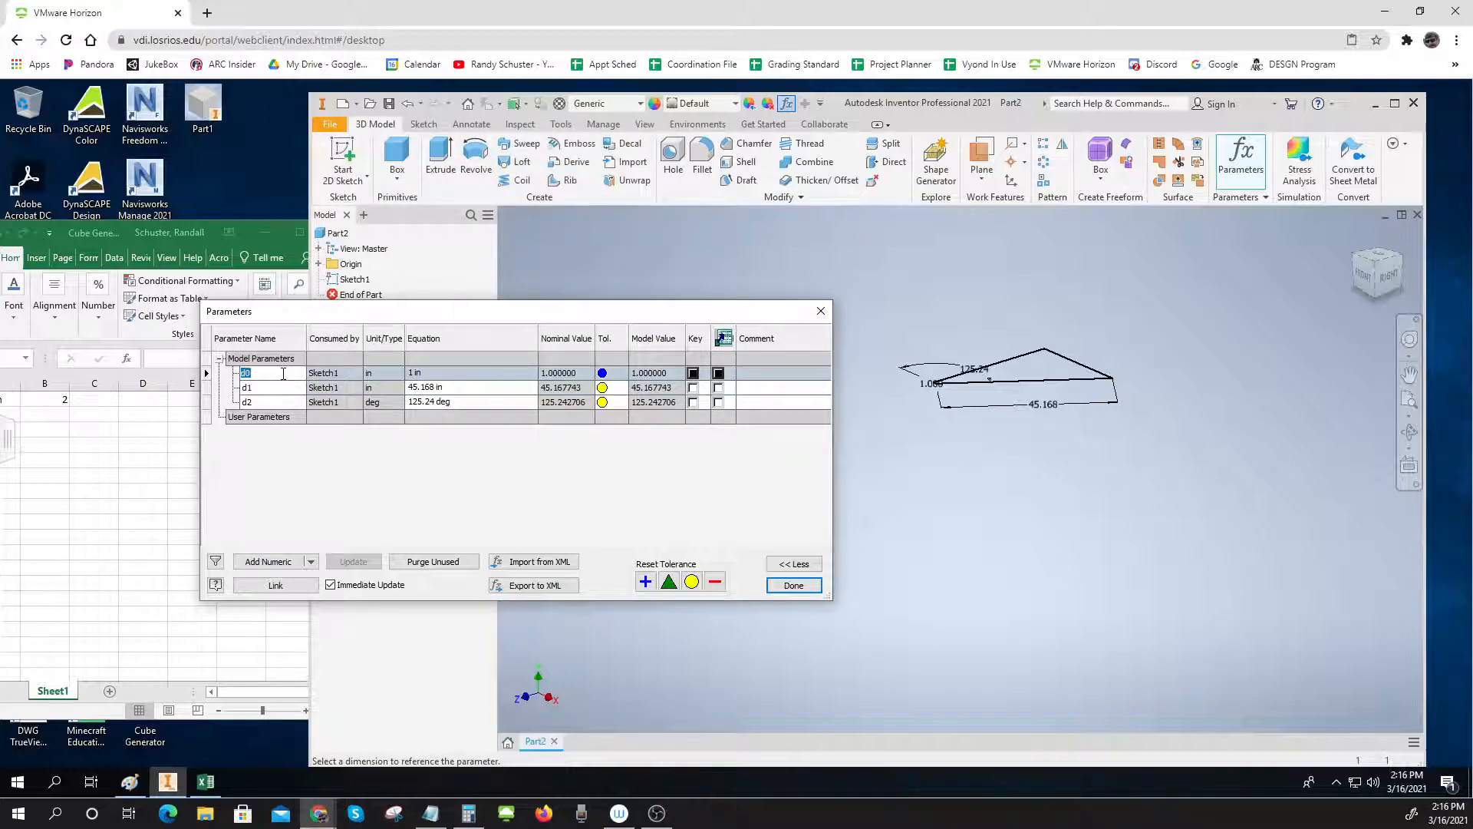
{"action": "type", "text": "baseradius"}
{"action": "left_click", "coordinate": [272, 389]}
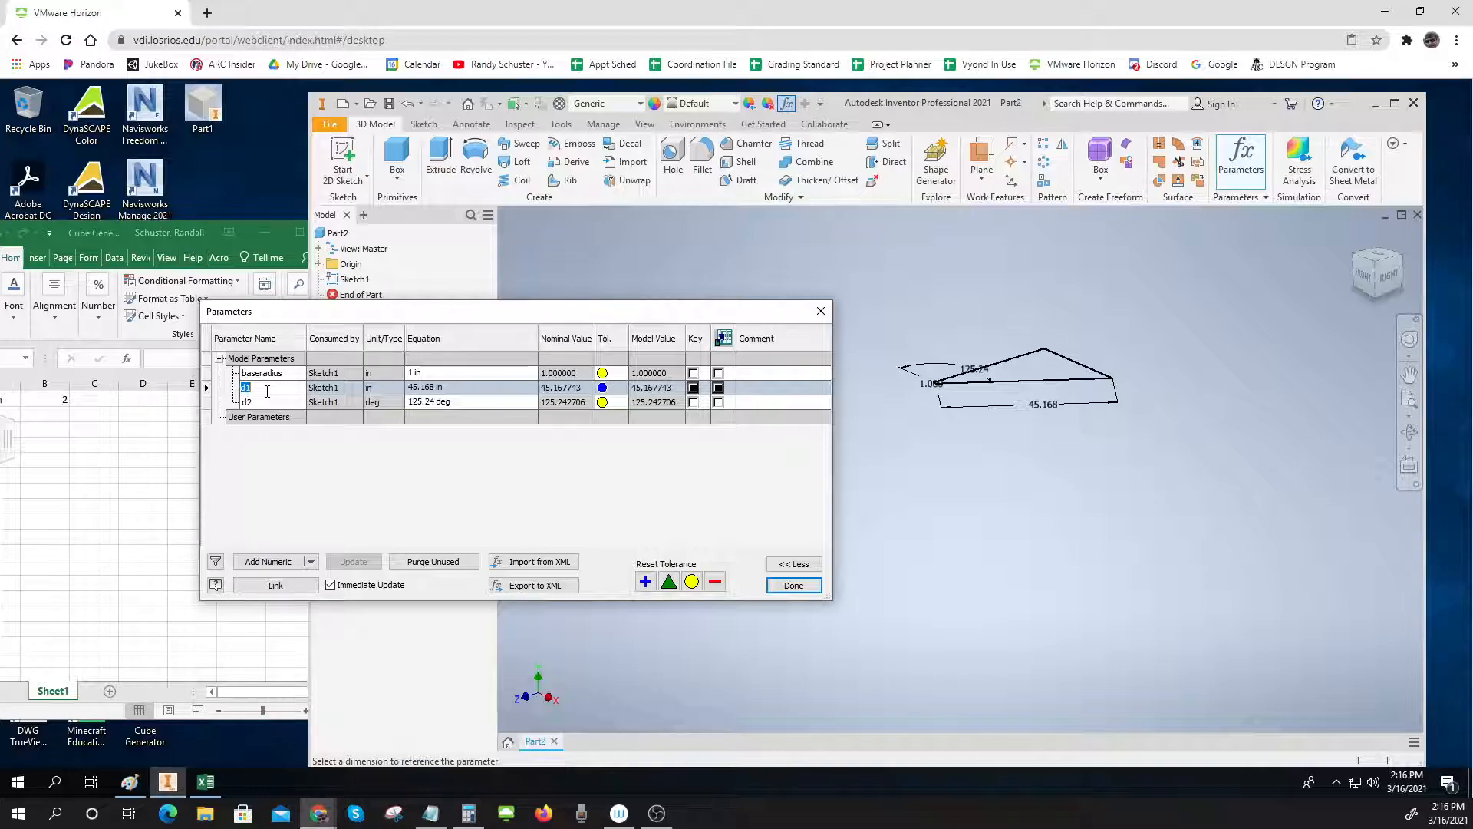
{"action": "type", "text": "th"}
{"action": "left_click", "coordinate": [263, 403]}
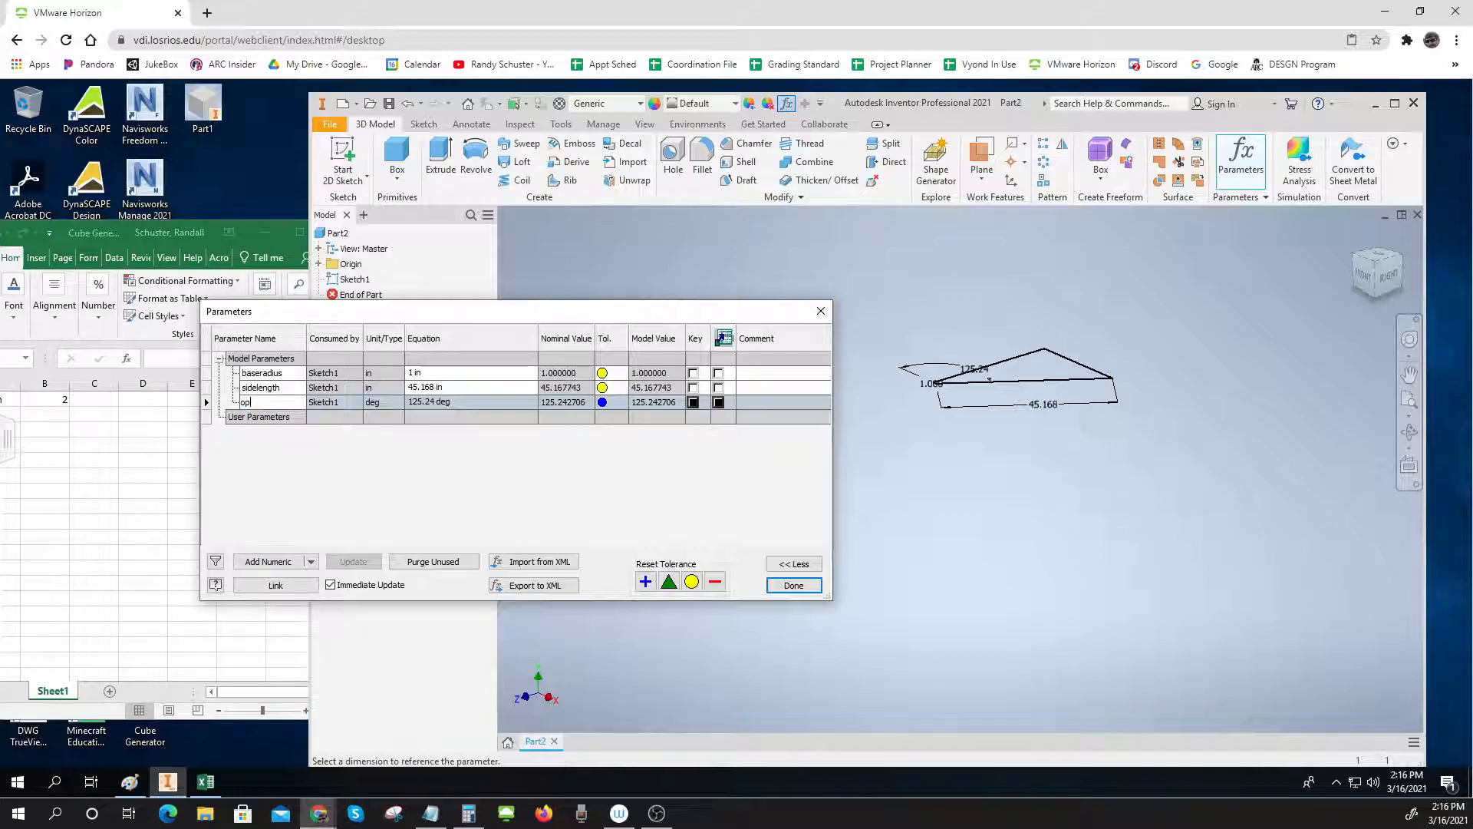
{"action": "type", "text": "openingangle"}
{"action": "left_click", "coordinate": [790, 585]}
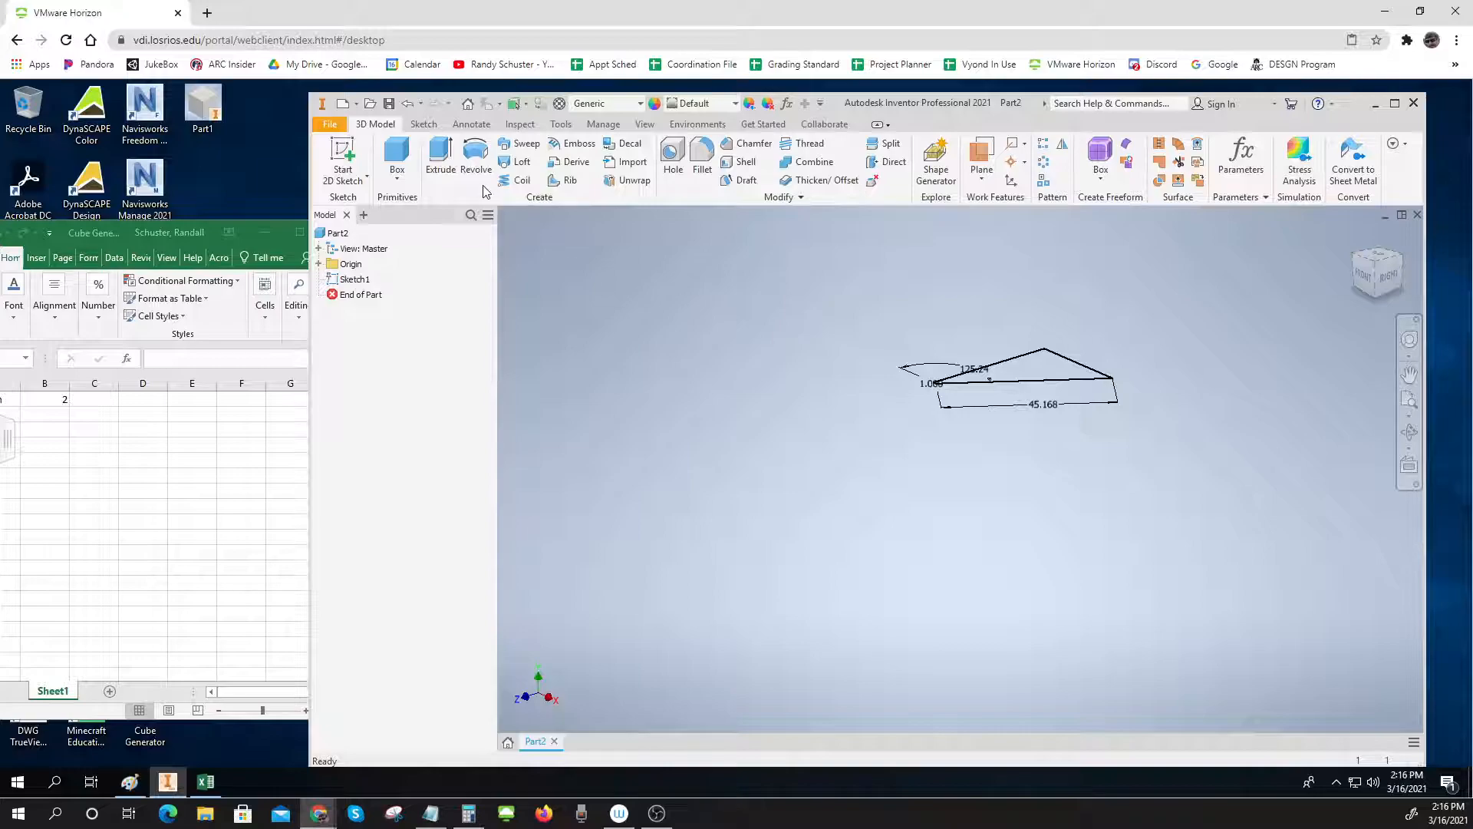
Revolve the closed profile a full 360 degrees around the origin Z axis
{"action": "left_click", "coordinate": [480, 157]}
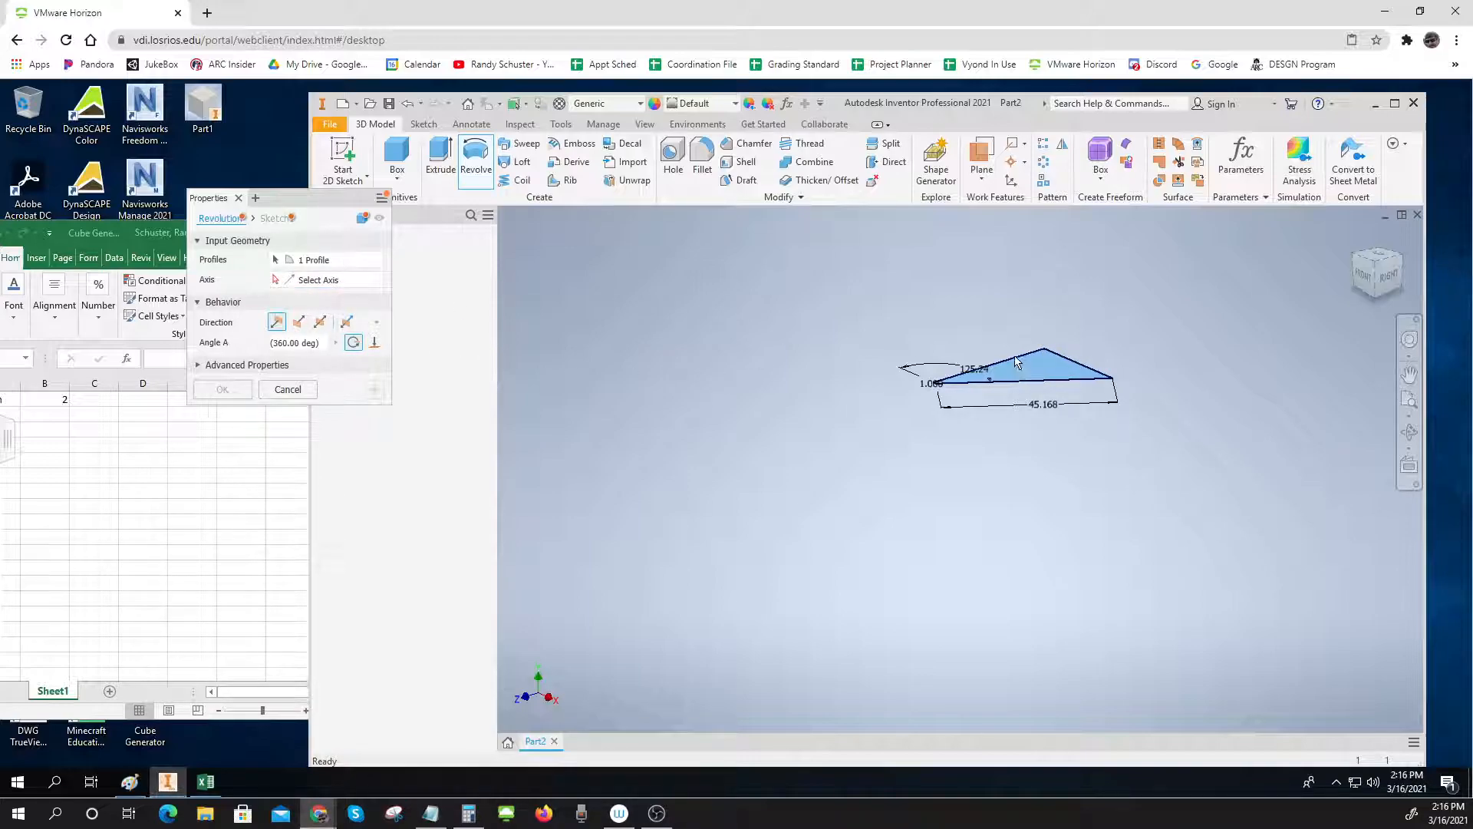
{"action": "left_click", "coordinate": [287, 281]}
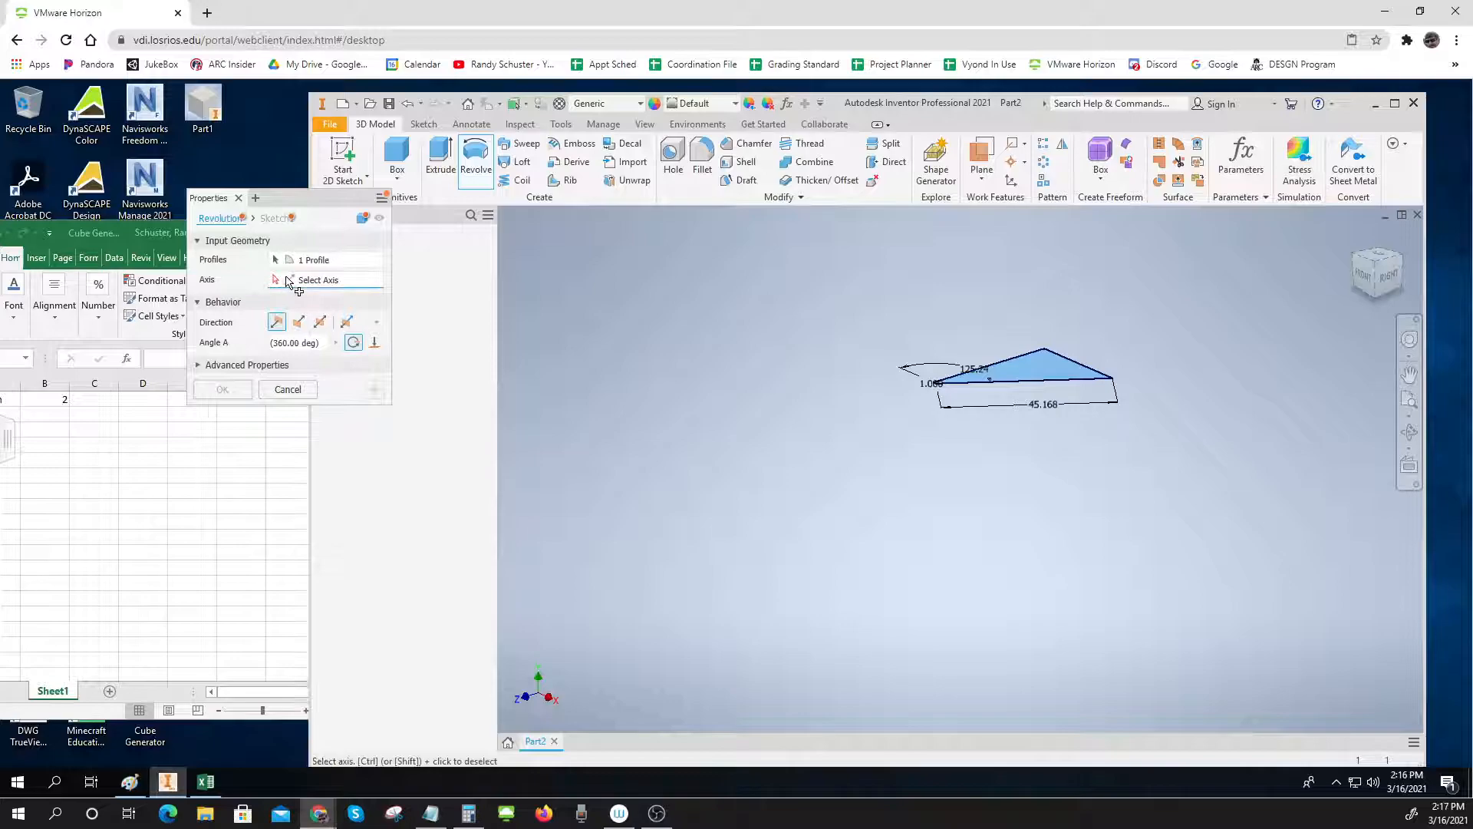
{"action": "left_click_drag", "start_coordinate": [253, 199], "coordinate": [646, 300]}
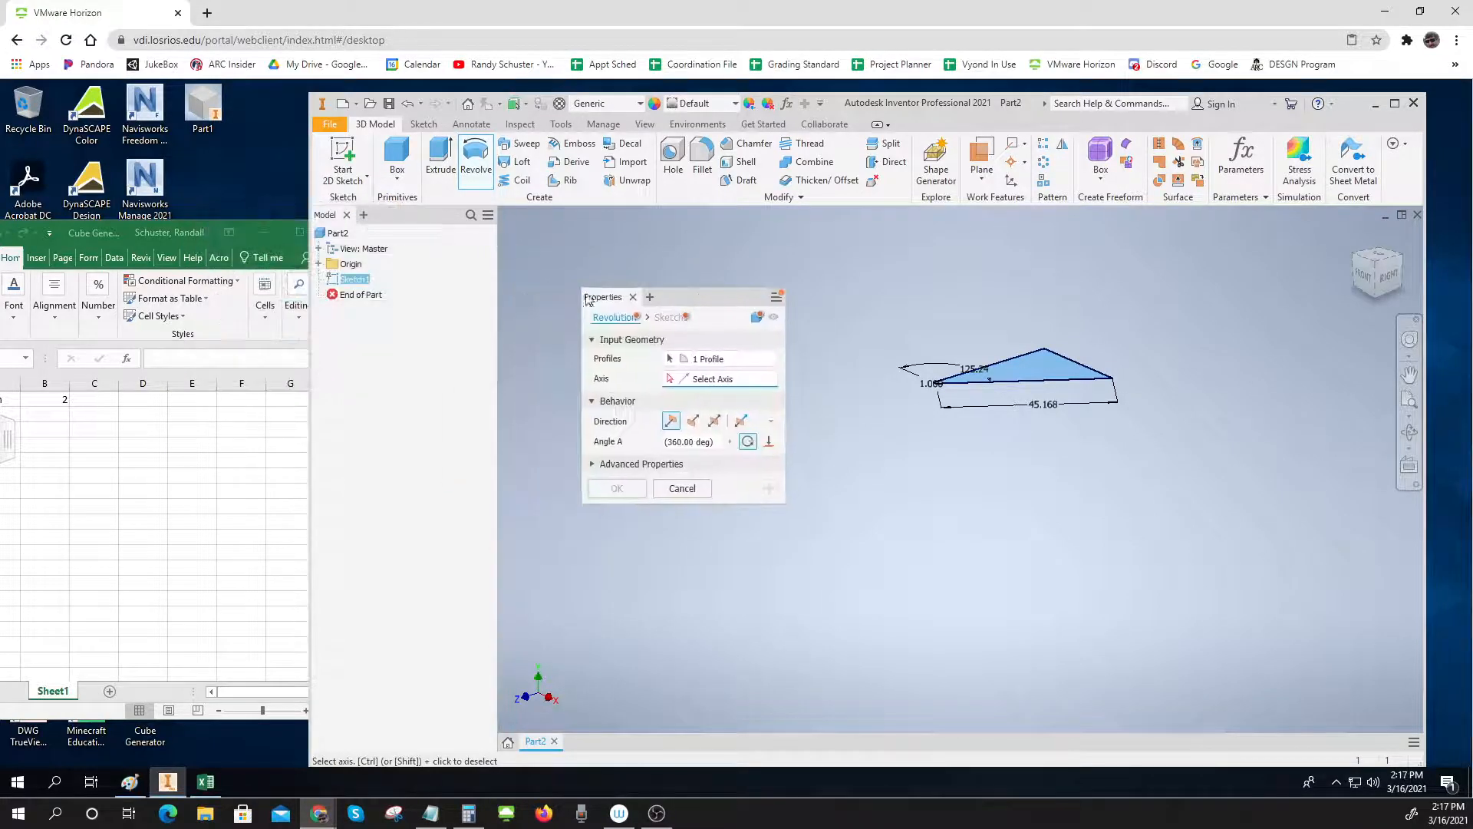
{"action": "left_click", "coordinate": [319, 264]}
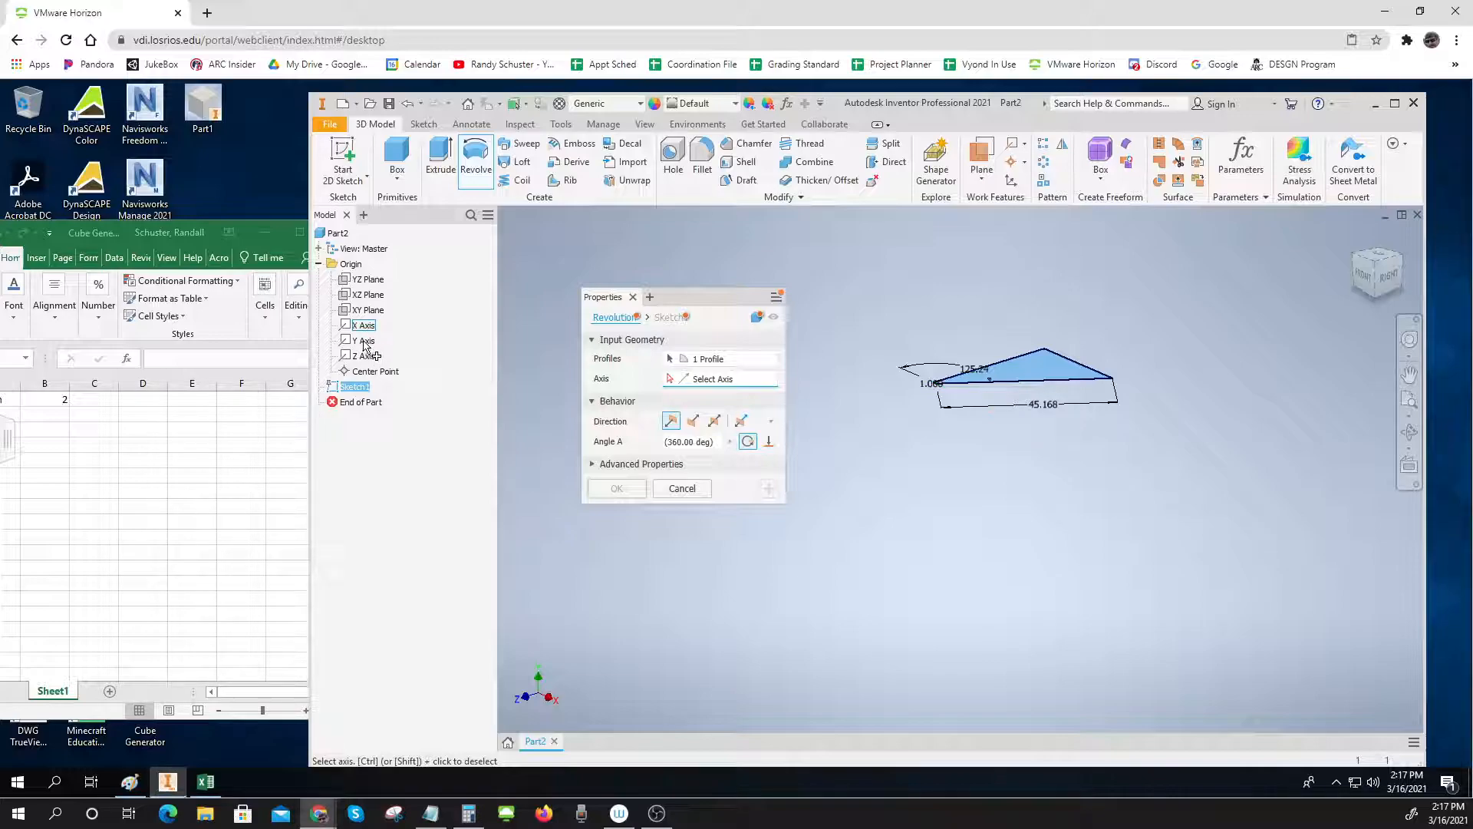
{"action": "left_click", "coordinate": [364, 355]}
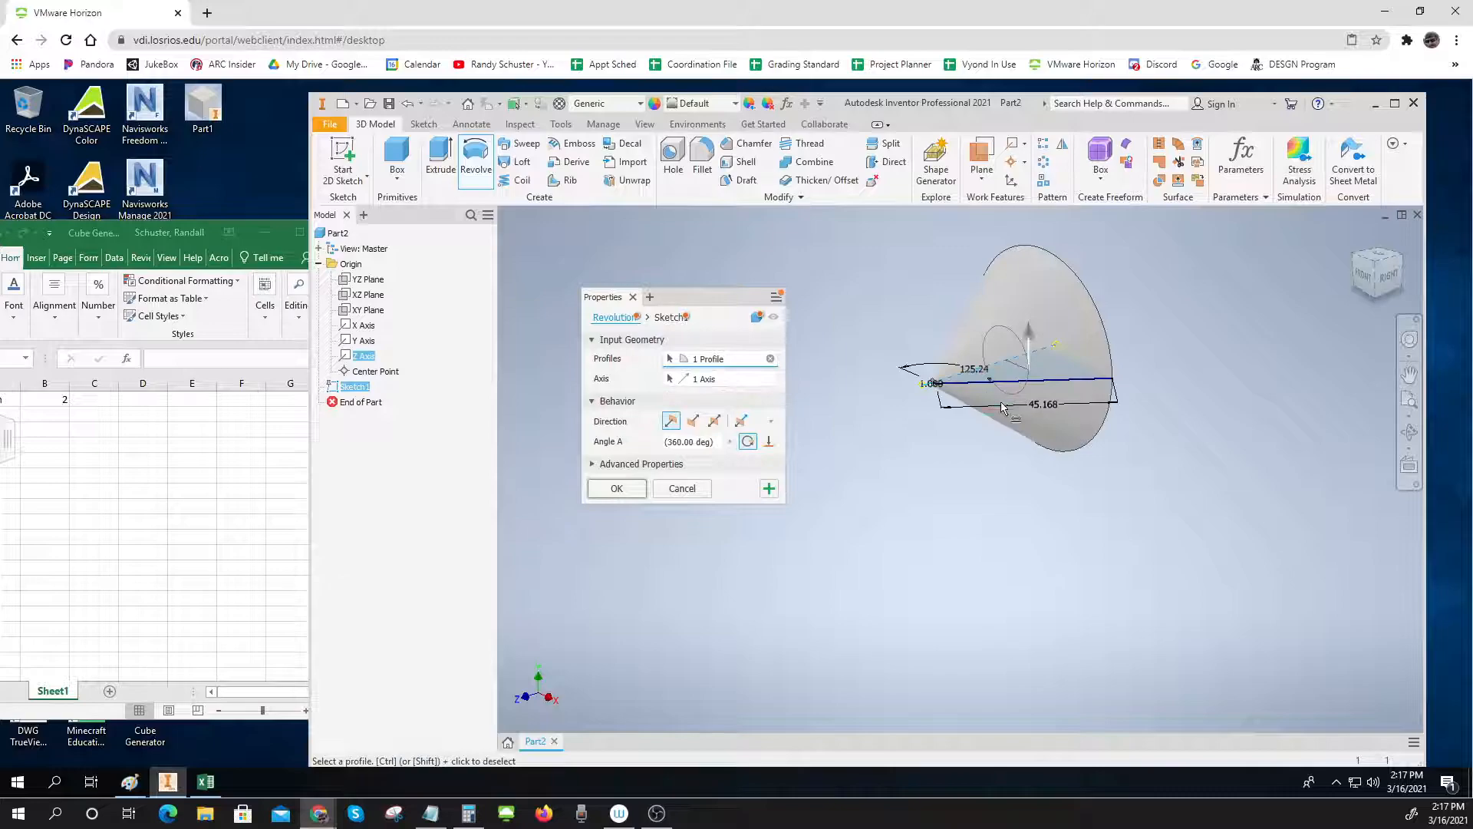
{"action": "left_click", "coordinate": [618, 489]}
Maximize the modeling window and set the baseradius parameter to 2 in in the parameters table
{"action": "scroll", "coordinate": [842, 496], "scroll_direction": "down", "scroll_amount": 2}
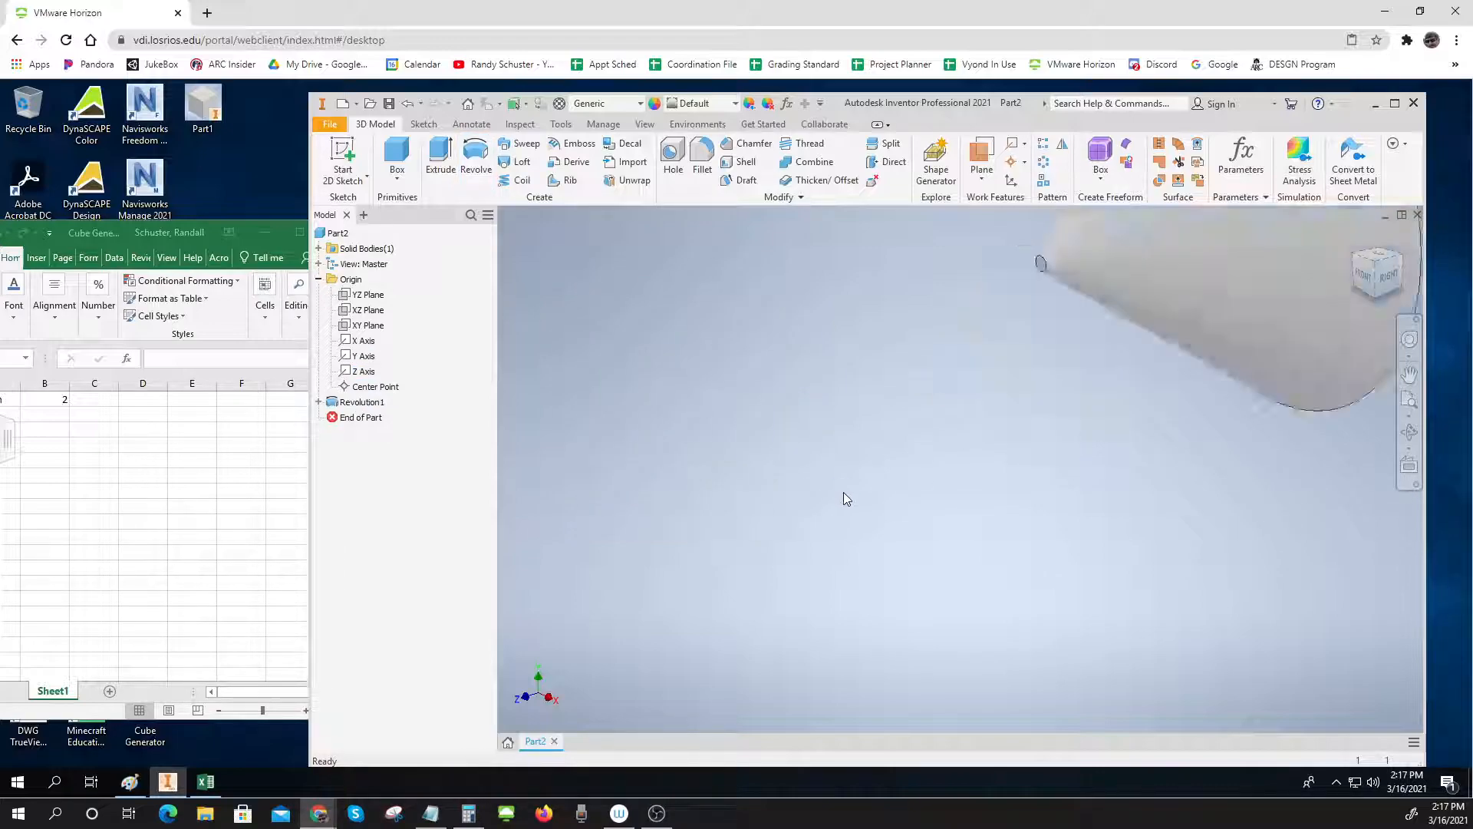
{"action": "middle_click_drag", "start_coordinate": [835, 510], "coordinate": [883, 576], "text": "shift"}
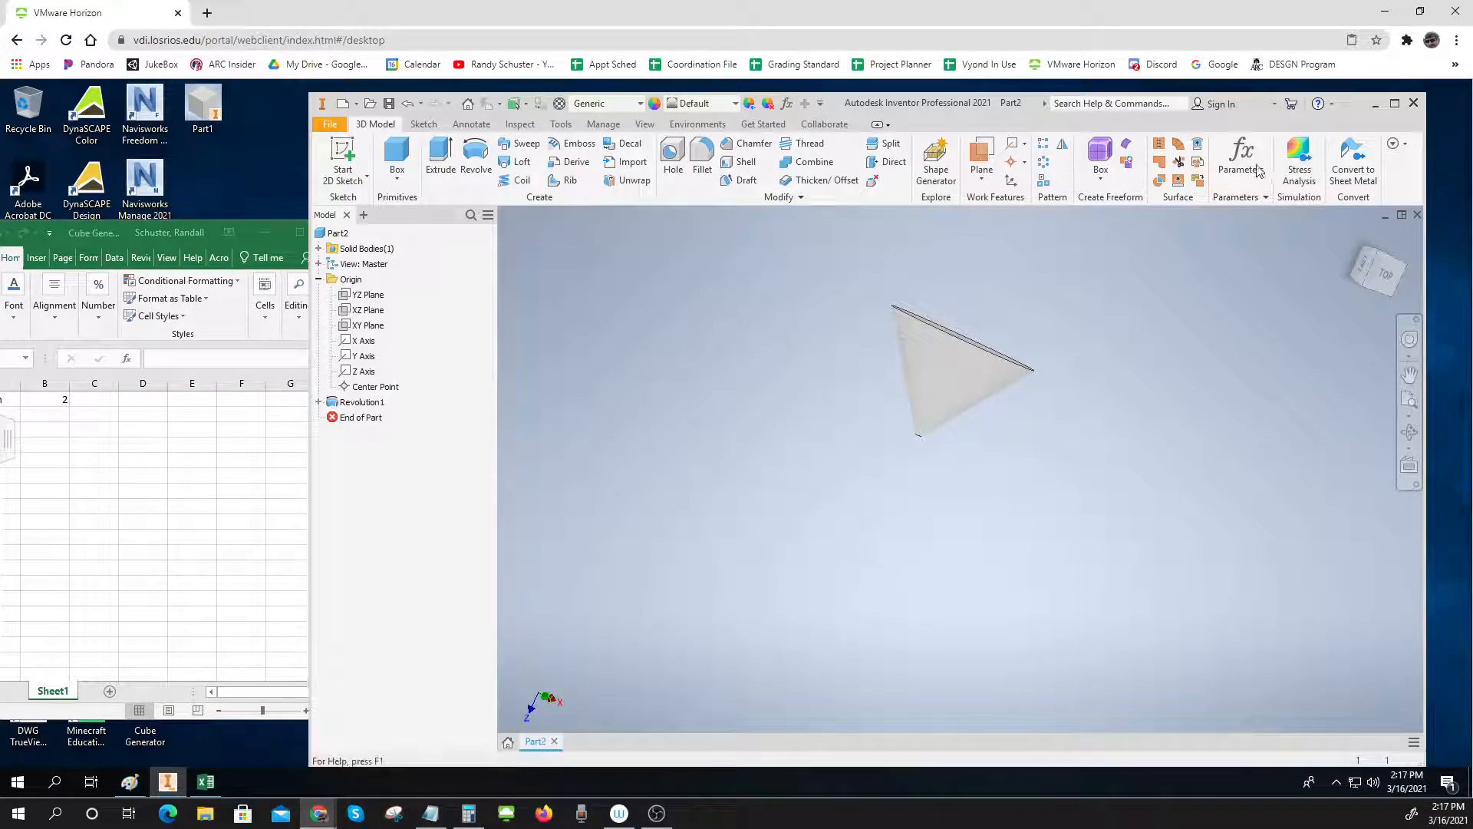
{"action": "left_click", "coordinate": [1395, 103]}
{"action": "left_click", "coordinate": [1257, 157]}
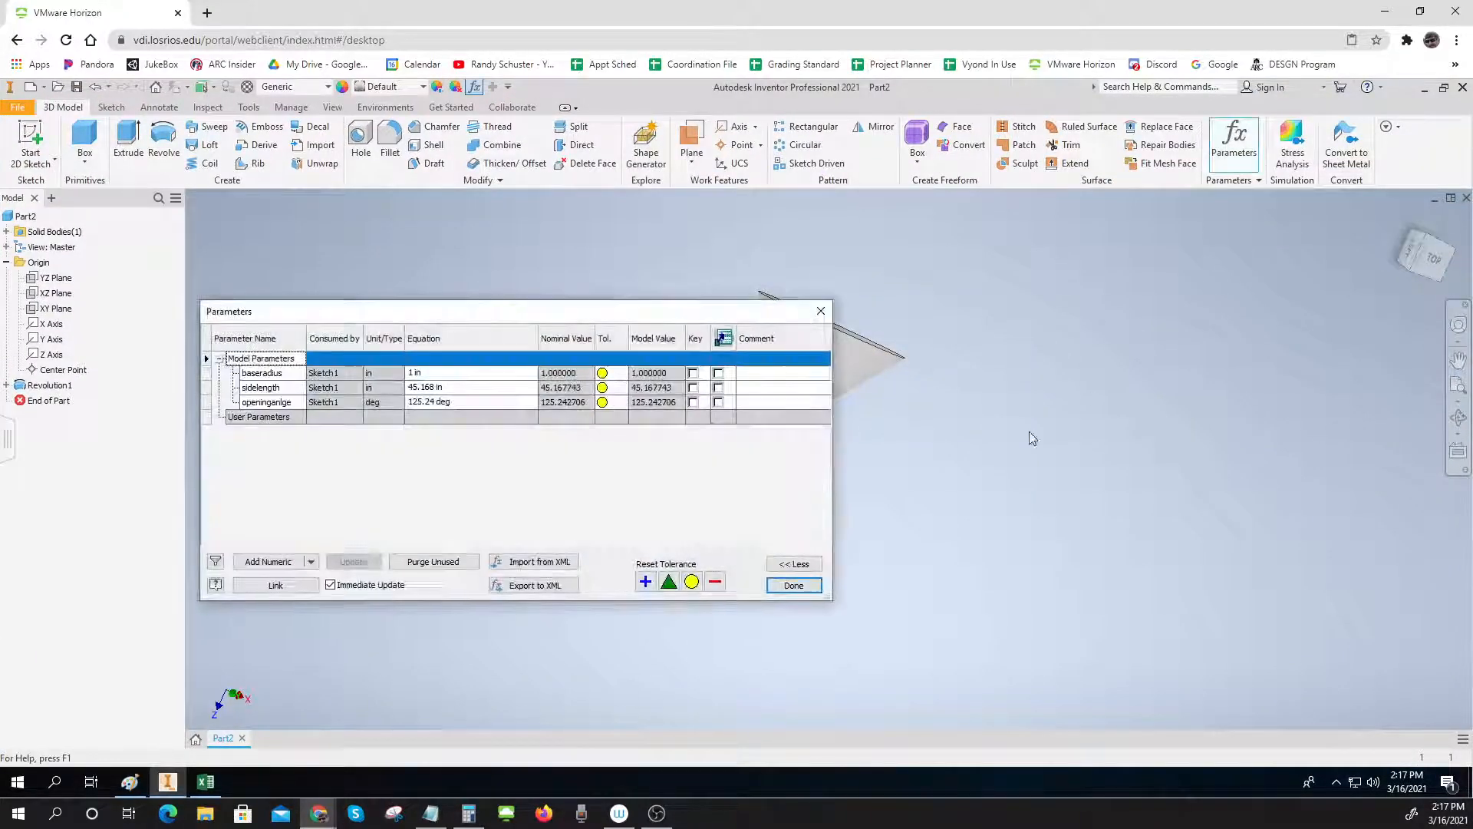
{"action": "left_click_drag", "start_coordinate": [548, 317], "coordinate": [671, 473]}
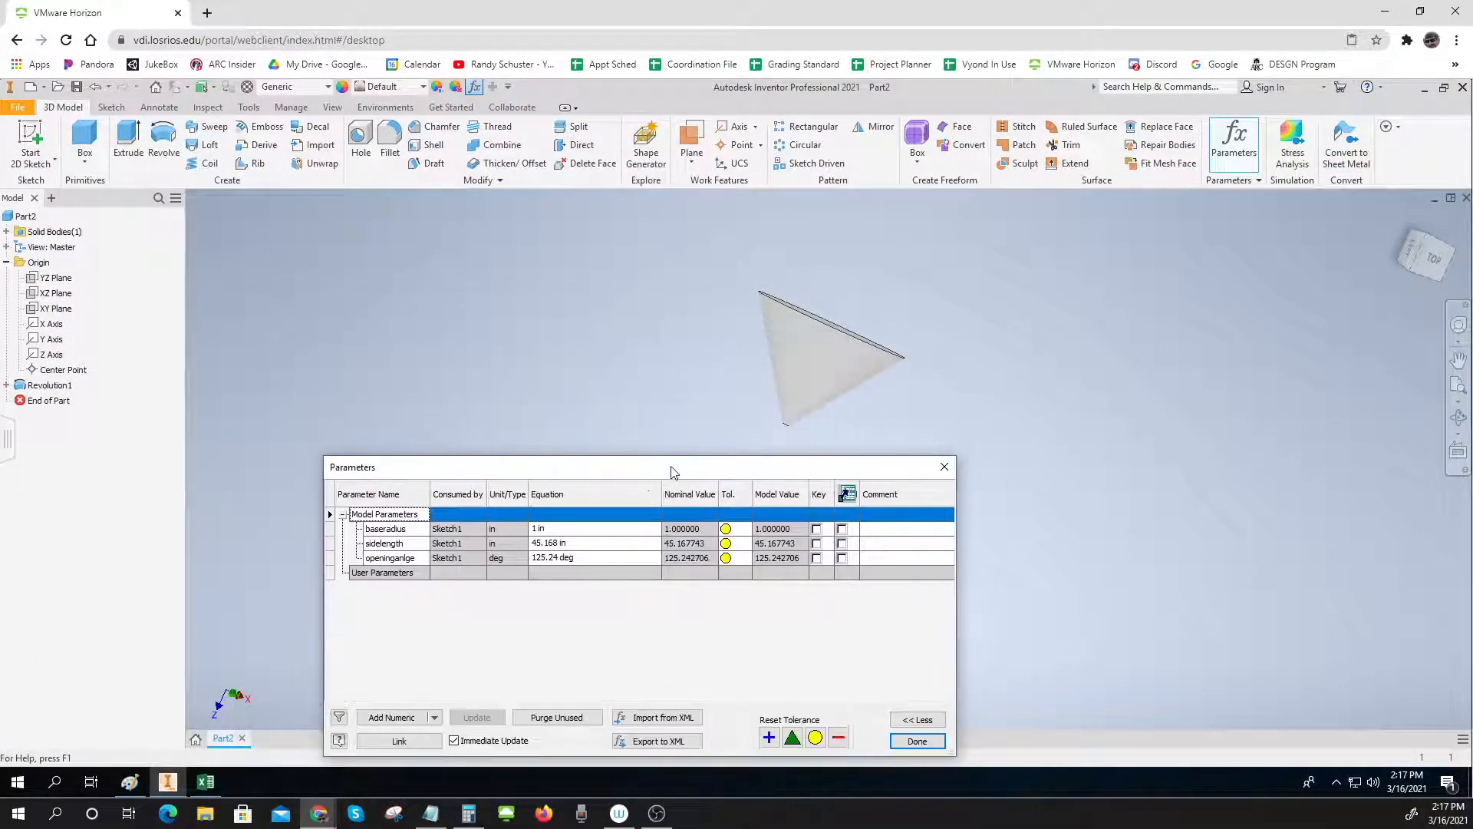
{"action": "left_click", "coordinate": [552, 529]}
{"action": "type", "text": "2"}
{"action": "key", "text": "Return"}
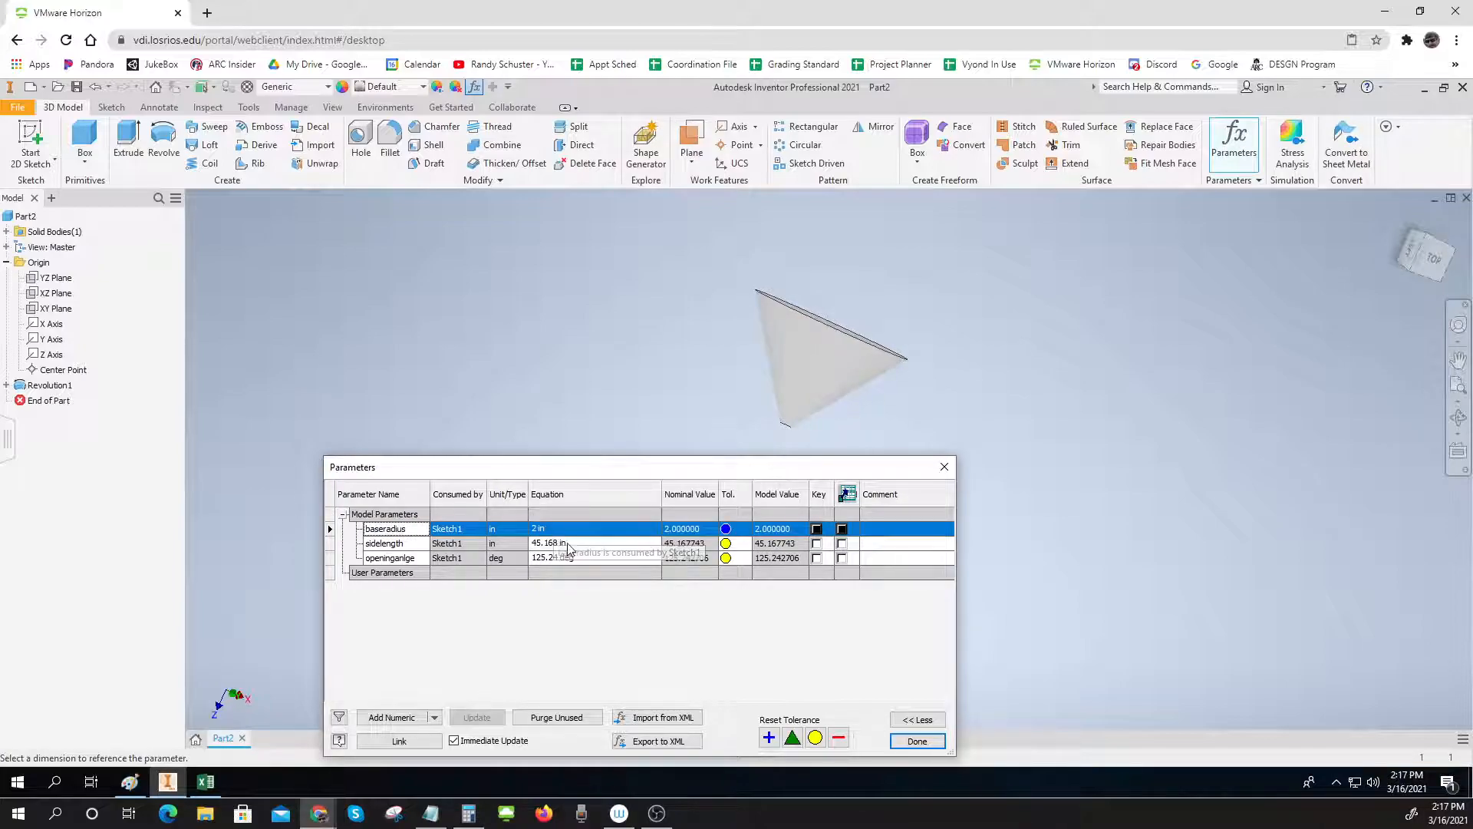
Set the baseradius parameter to 4 in and the sidelength parameter to 10 in
{"action": "left_click", "coordinate": [568, 529]}
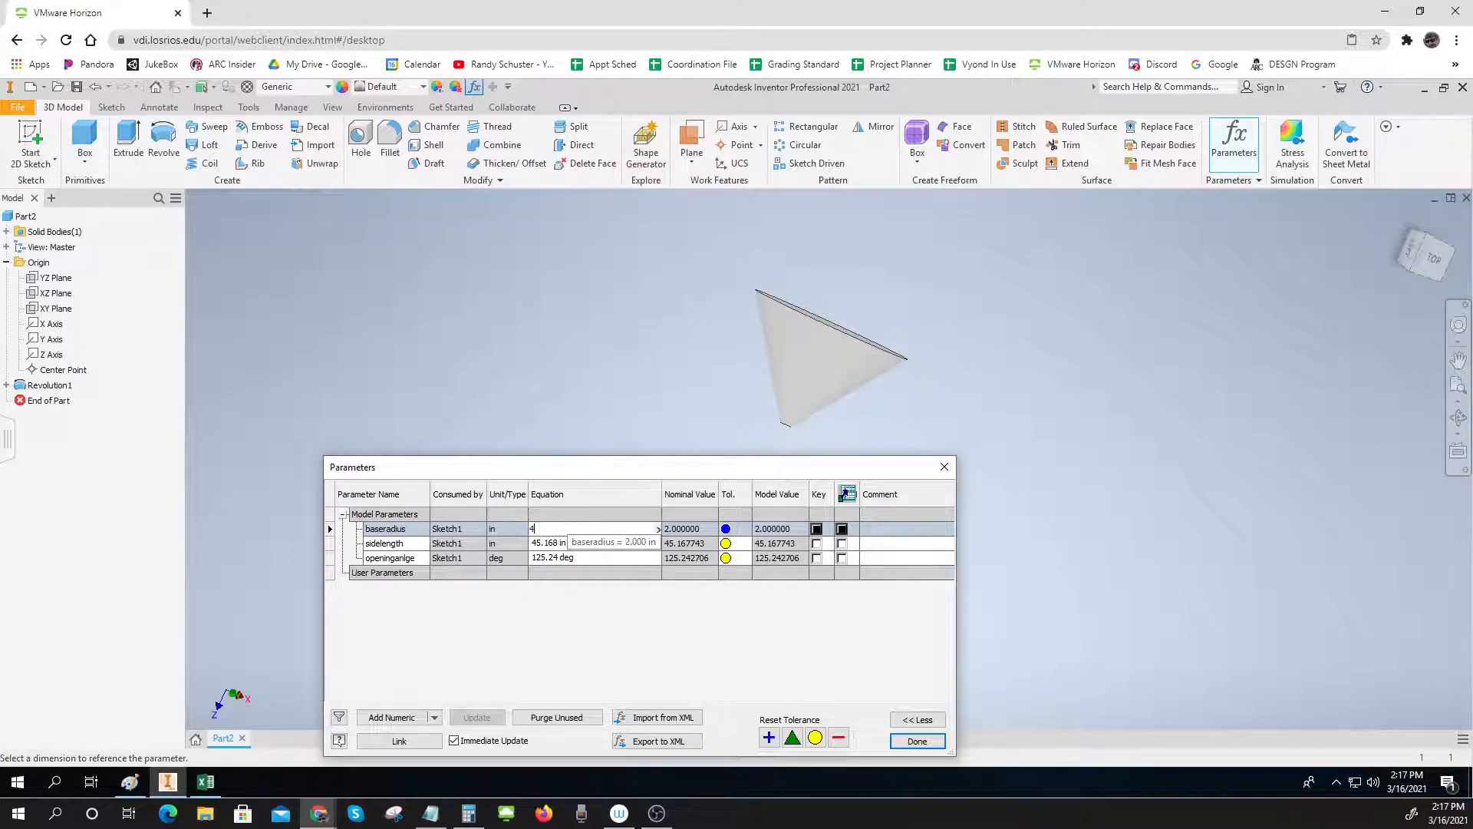
{"action": "key", "text": "Return"}
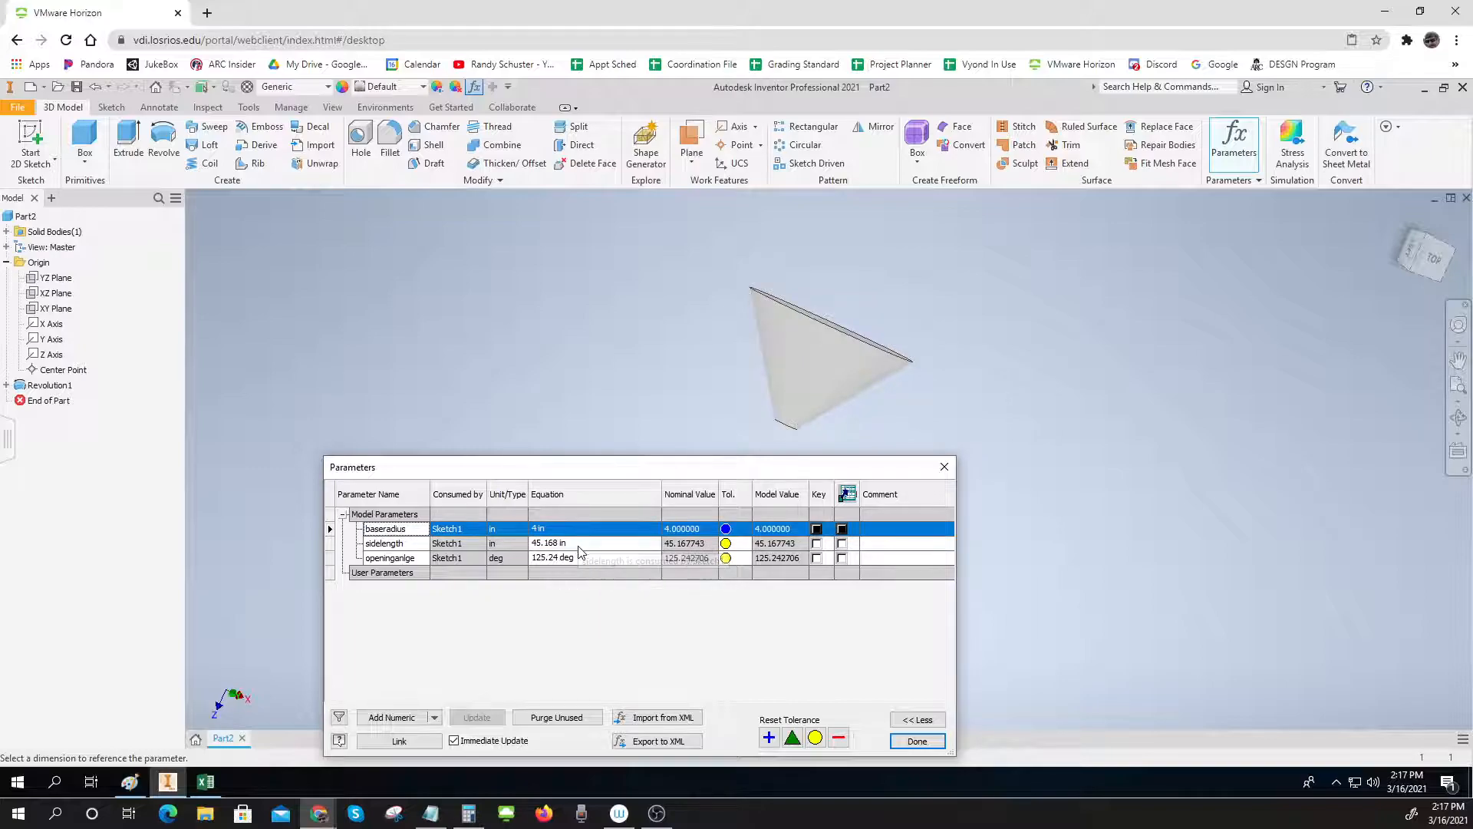
{"action": "left_click", "coordinate": [579, 546]}
{"action": "type", "text": "10"}
{"action": "key", "text": "Return"}
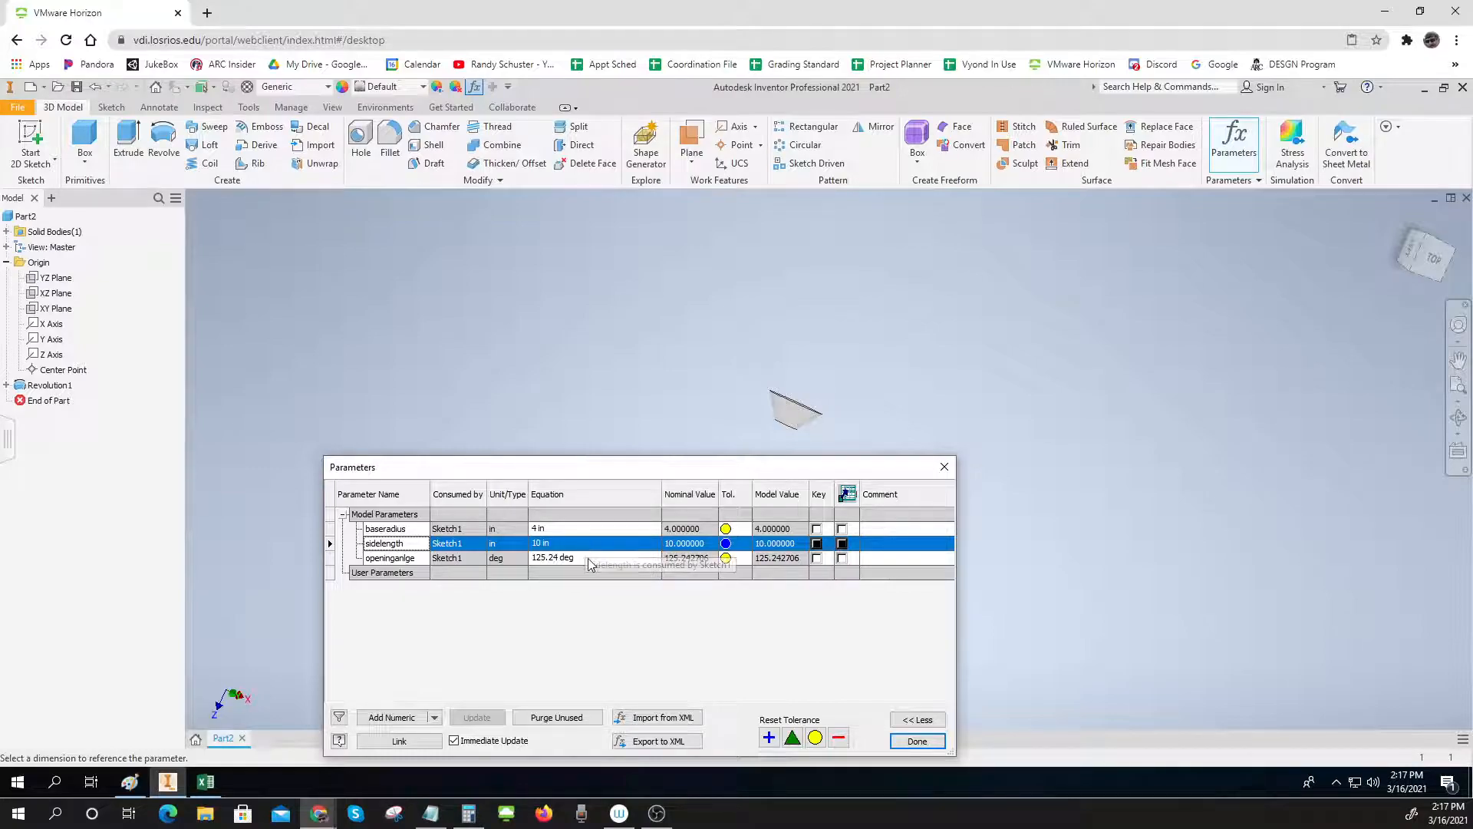
Set the openinganlge parameter to 100 deg and close the parameters table
{"action": "left_click", "coordinate": [589, 558]}
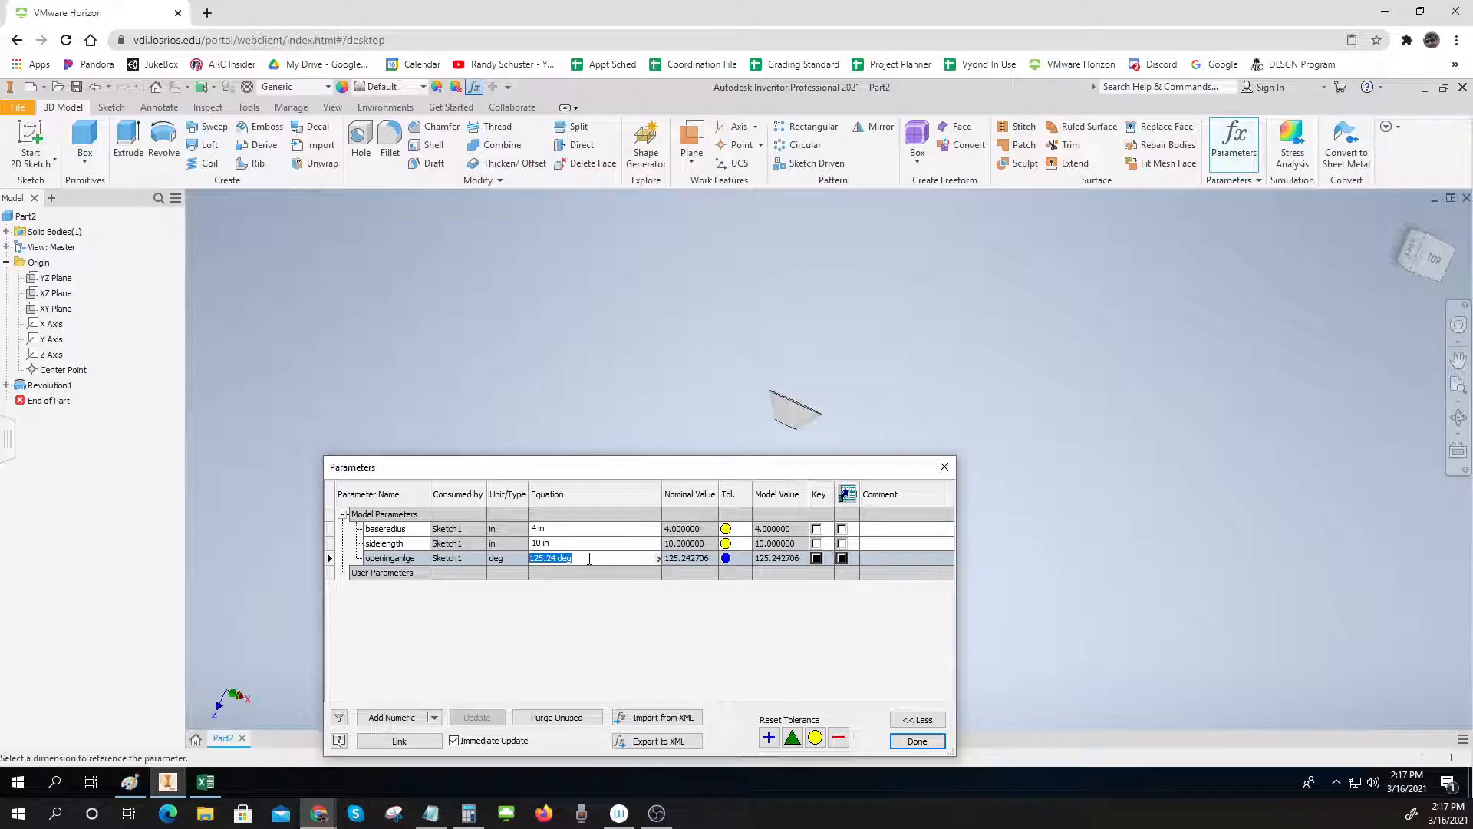
{"action": "type", "text": "100"}
{"action": "key", "text": "Return"}
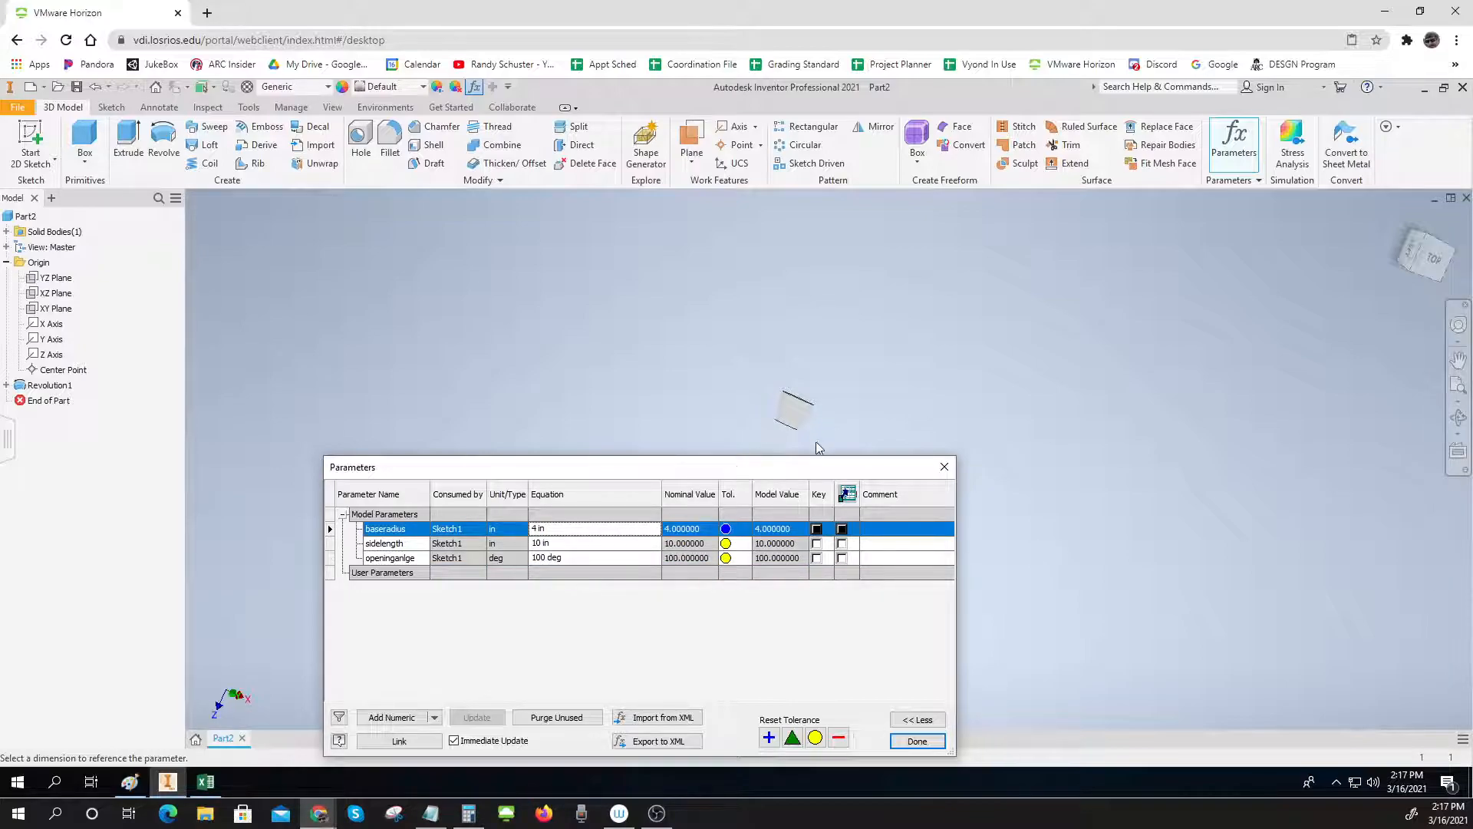
{"action": "scroll", "coordinate": [789, 435], "scroll_direction": "up", "scroll_amount": 3}
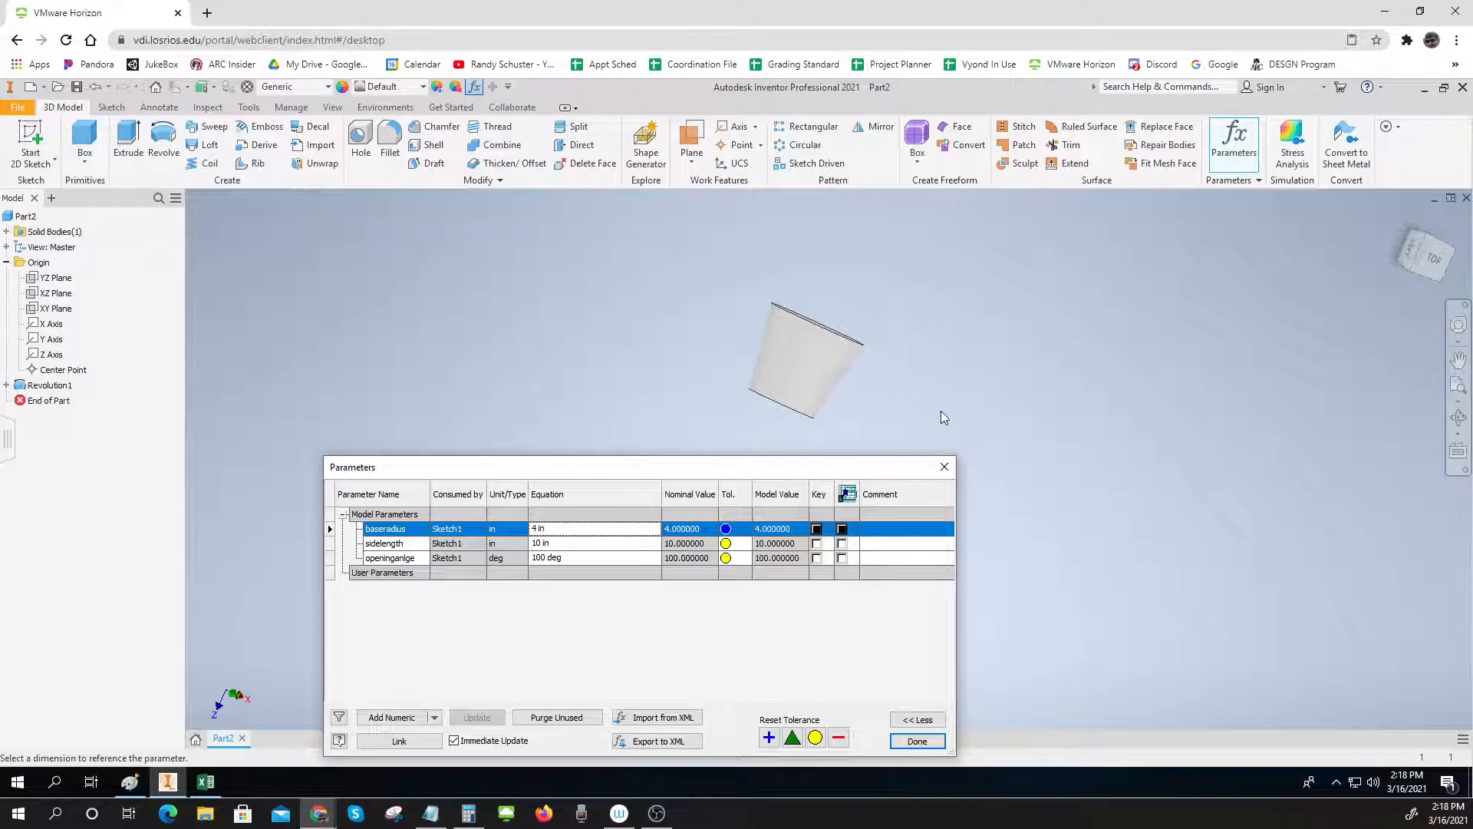
{"action": "left_click", "coordinate": [917, 740]}
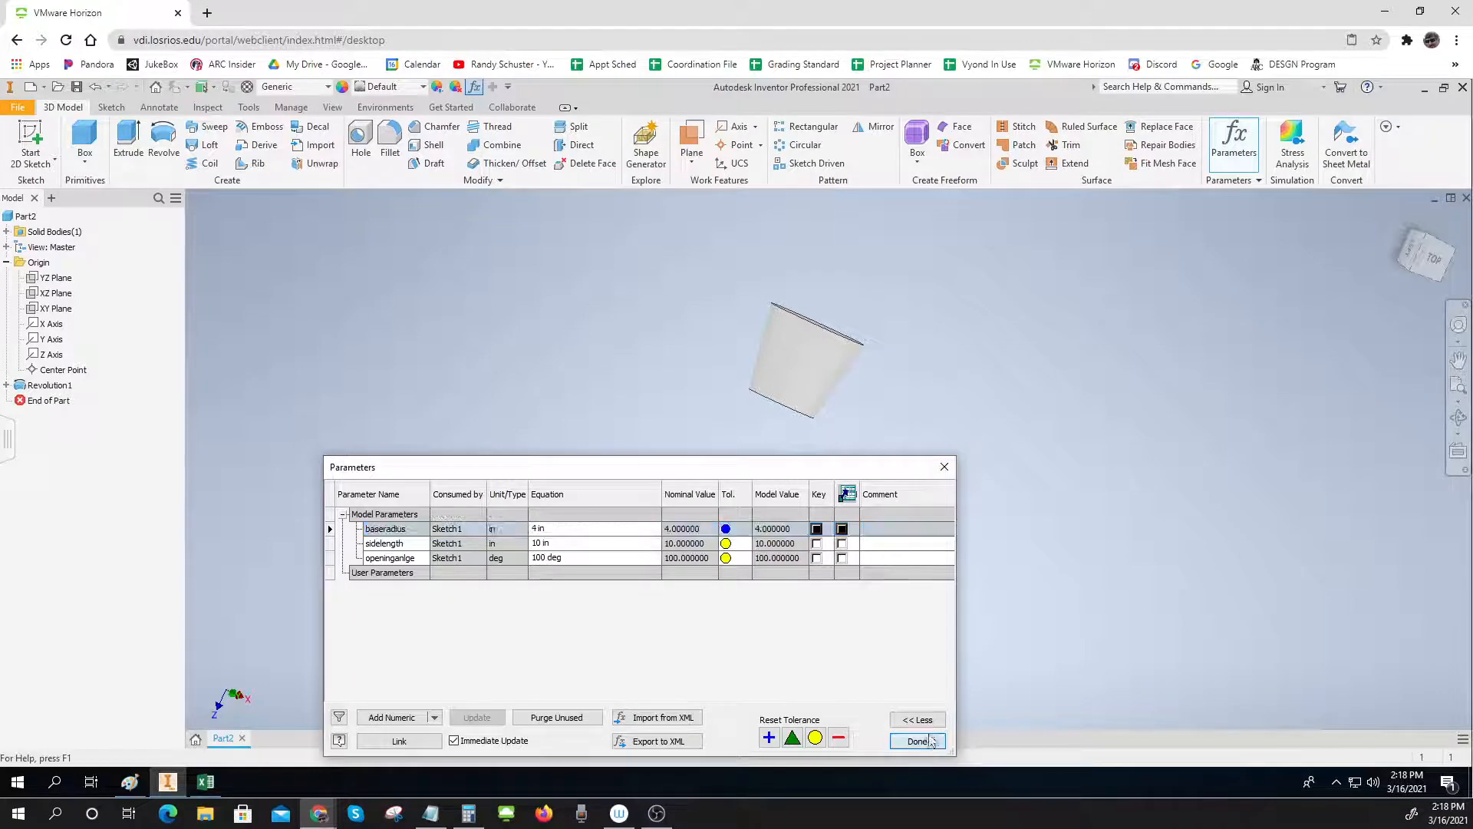
Open the revolution's sketch to check its base, side and angle dimensions, and finish the sketch
{"action": "left_click", "coordinate": [6, 385]}
{"action": "double_click", "coordinate": [54, 401]}
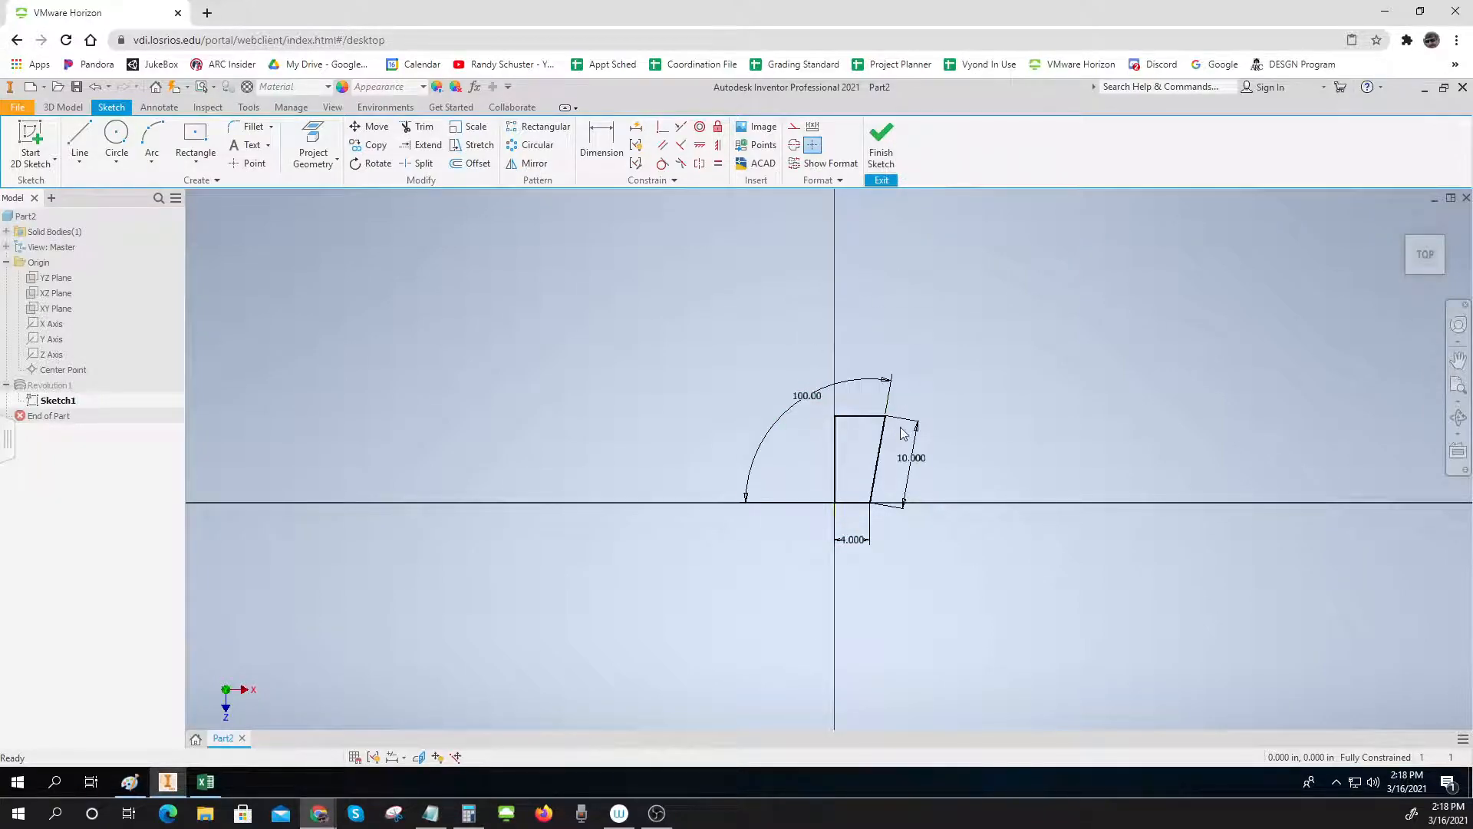
{"action": "left_click", "coordinate": [899, 153]}
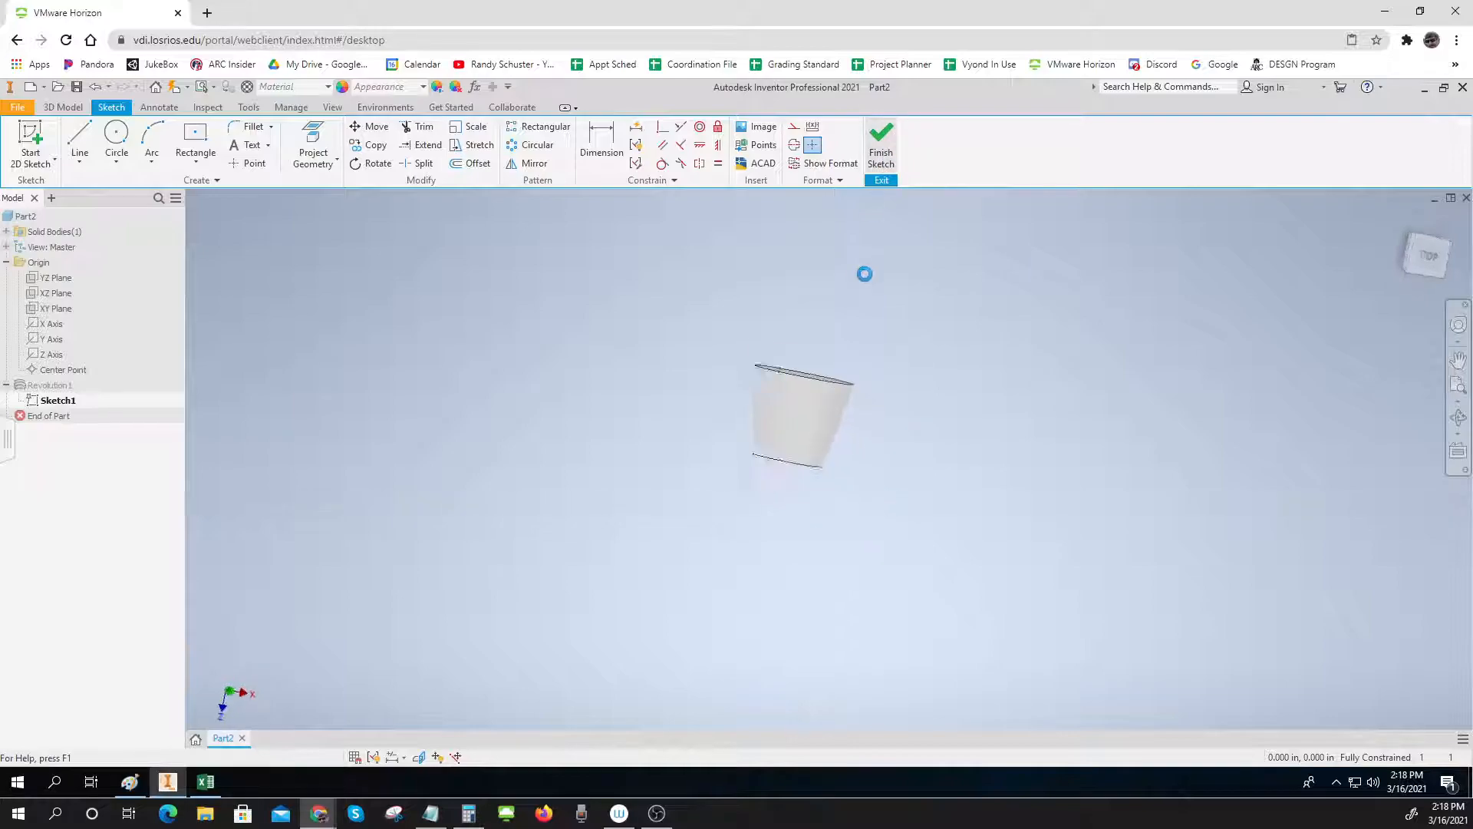
Inspect the revolved solid in the top, front, right and back standard views
{"action": "scroll", "coordinate": [844, 321], "scroll_direction": "down", "scroll_amount": 5}
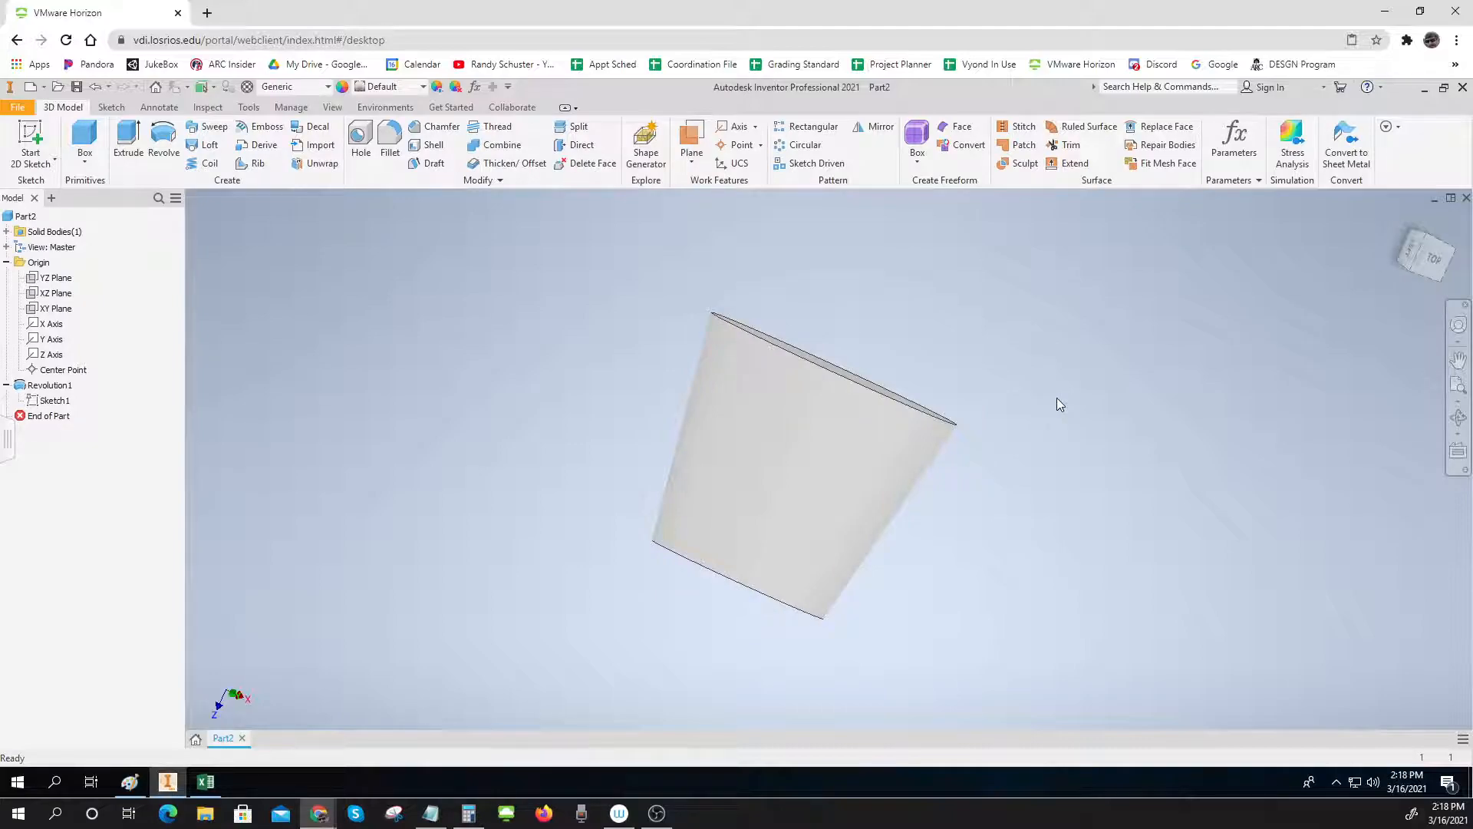
{"action": "left_click", "coordinate": [1427, 259]}
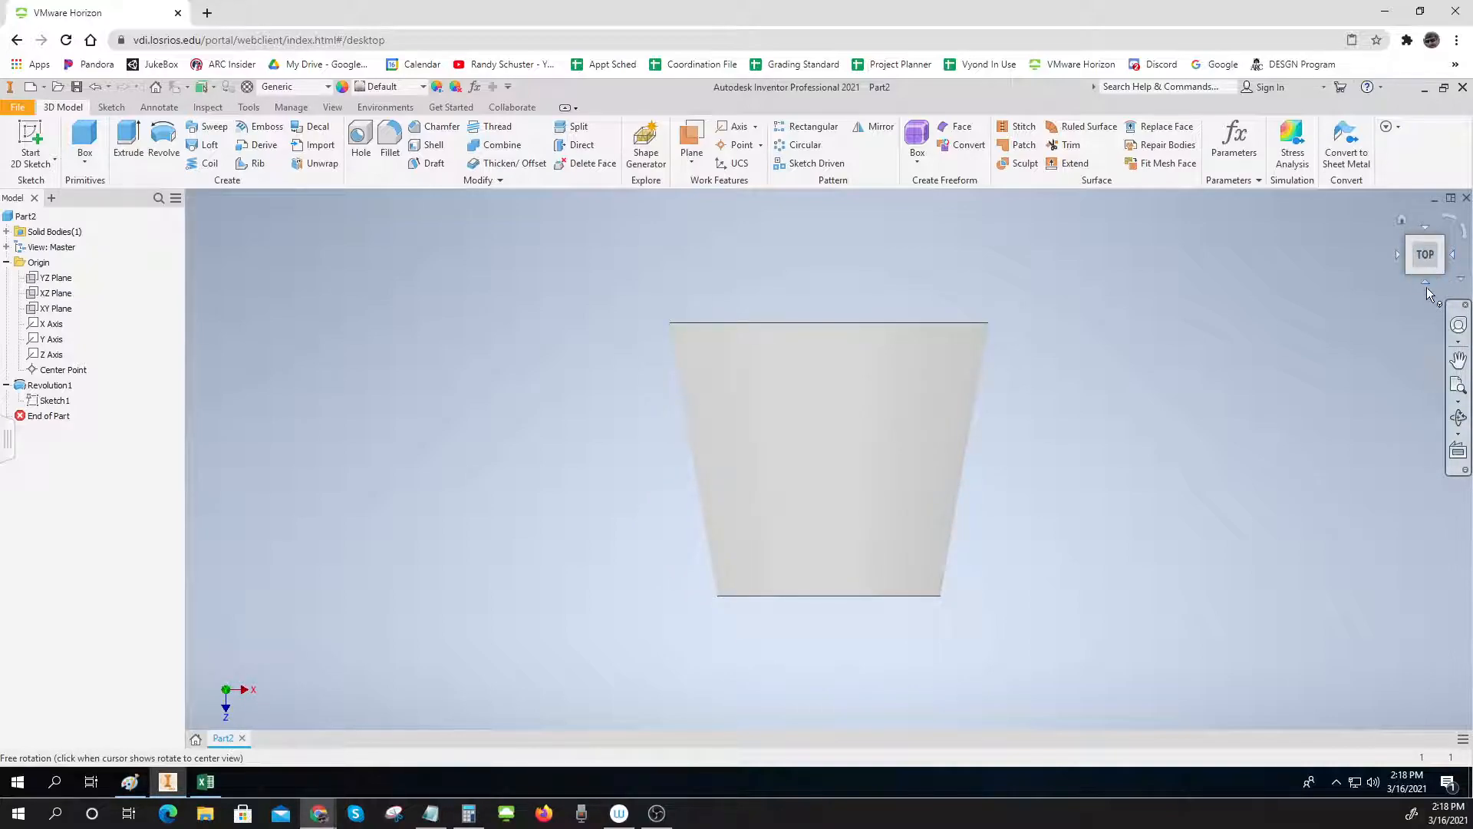
{"action": "left_click", "coordinate": [1427, 282]}
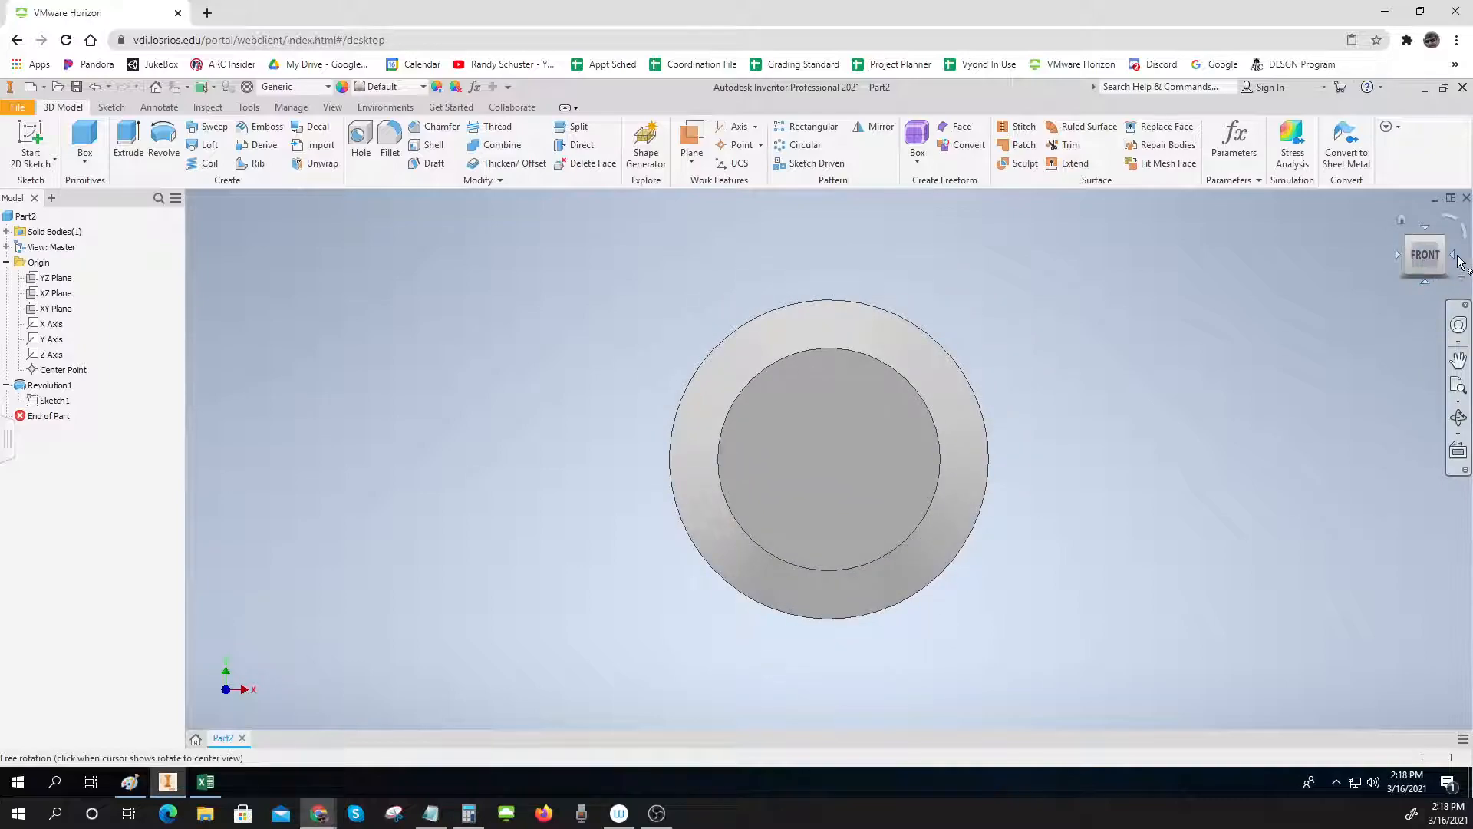
{"action": "left_click", "coordinate": [1456, 258]}
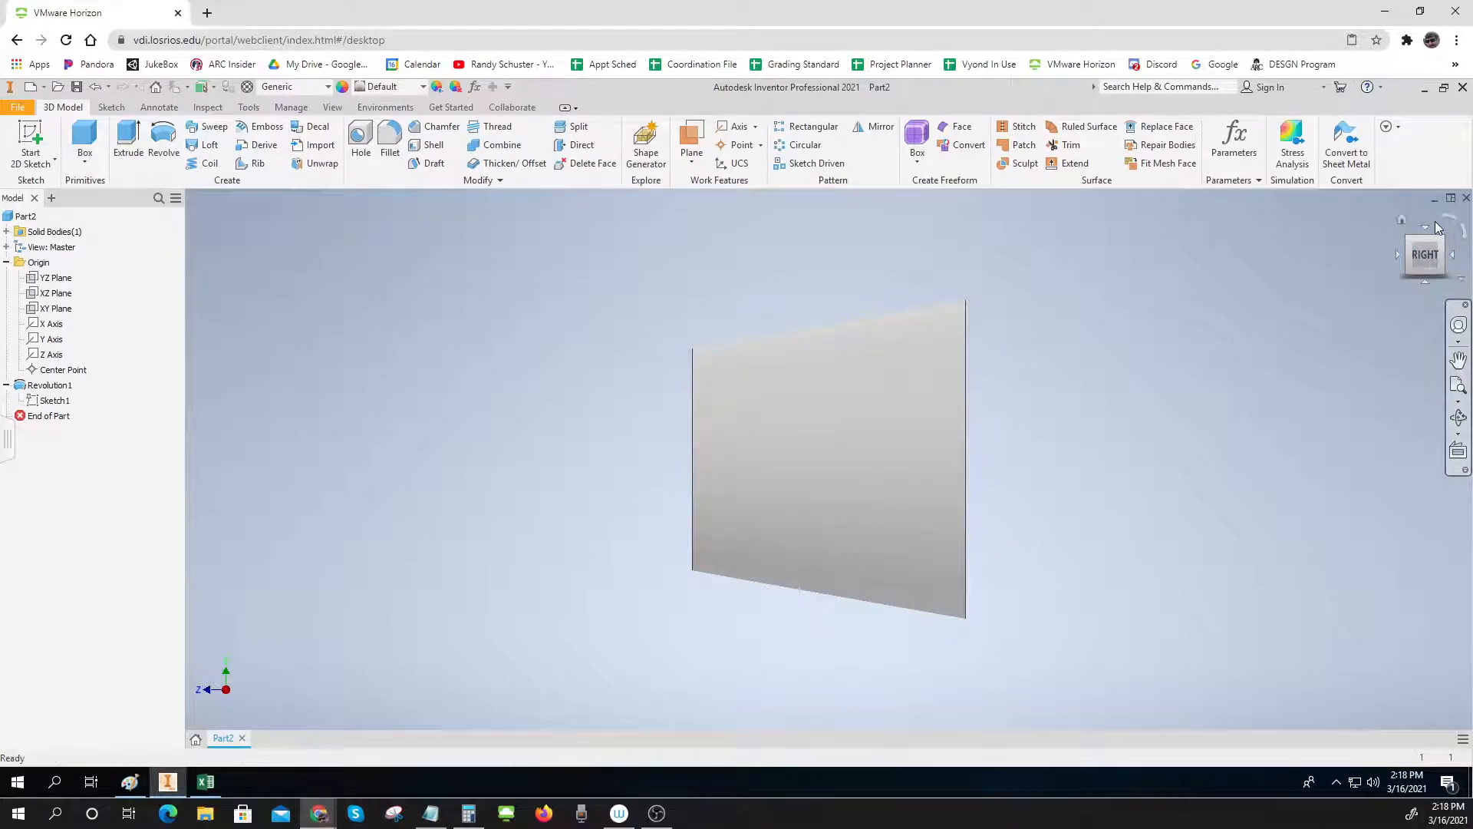
{"action": "left_click", "coordinate": [1455, 260]}
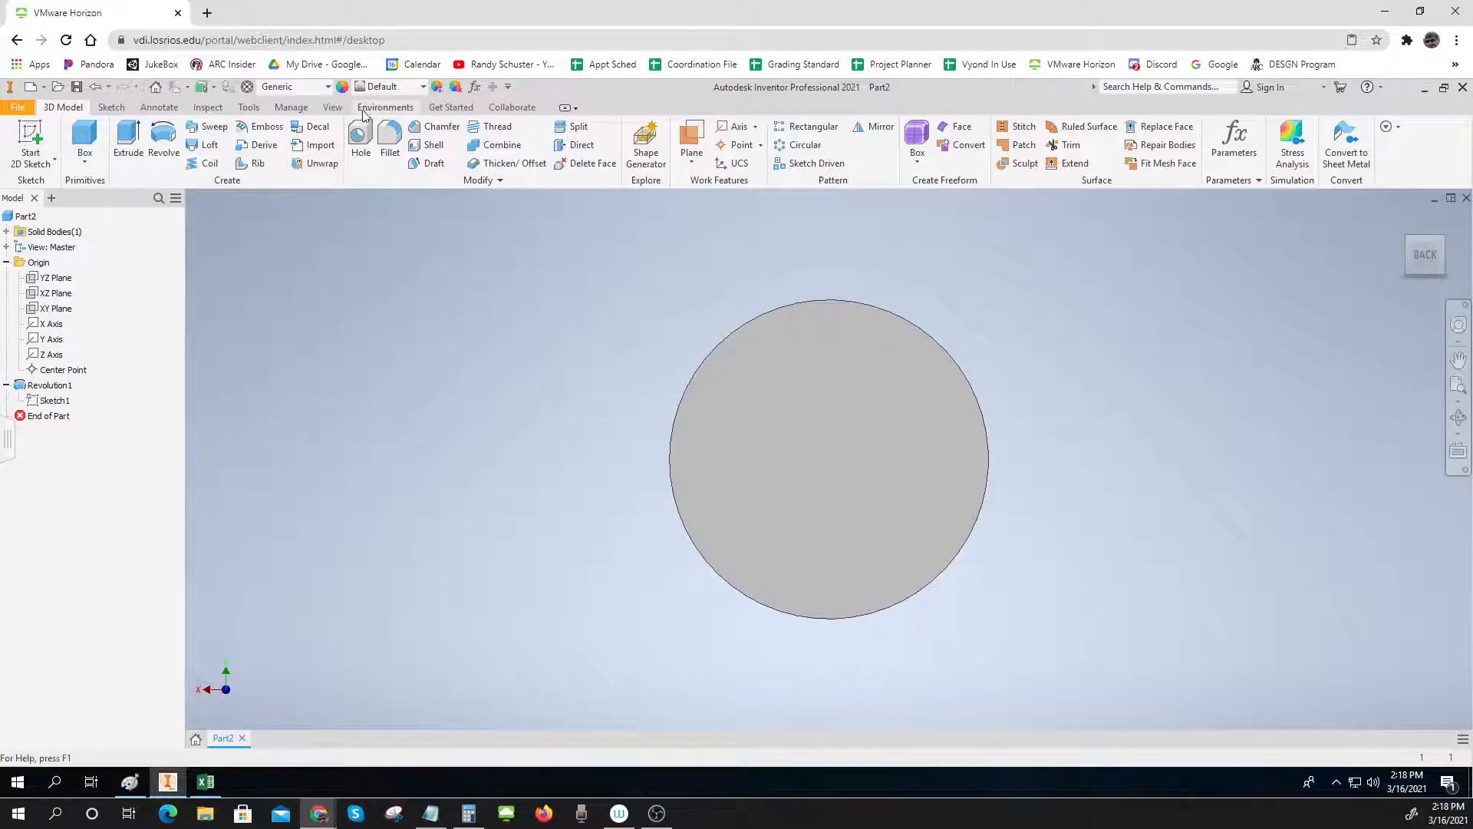
Display the solid in the Wireframe visual style and examine it from the right and in an isometric view
{"action": "left_click", "coordinate": [332, 108]}
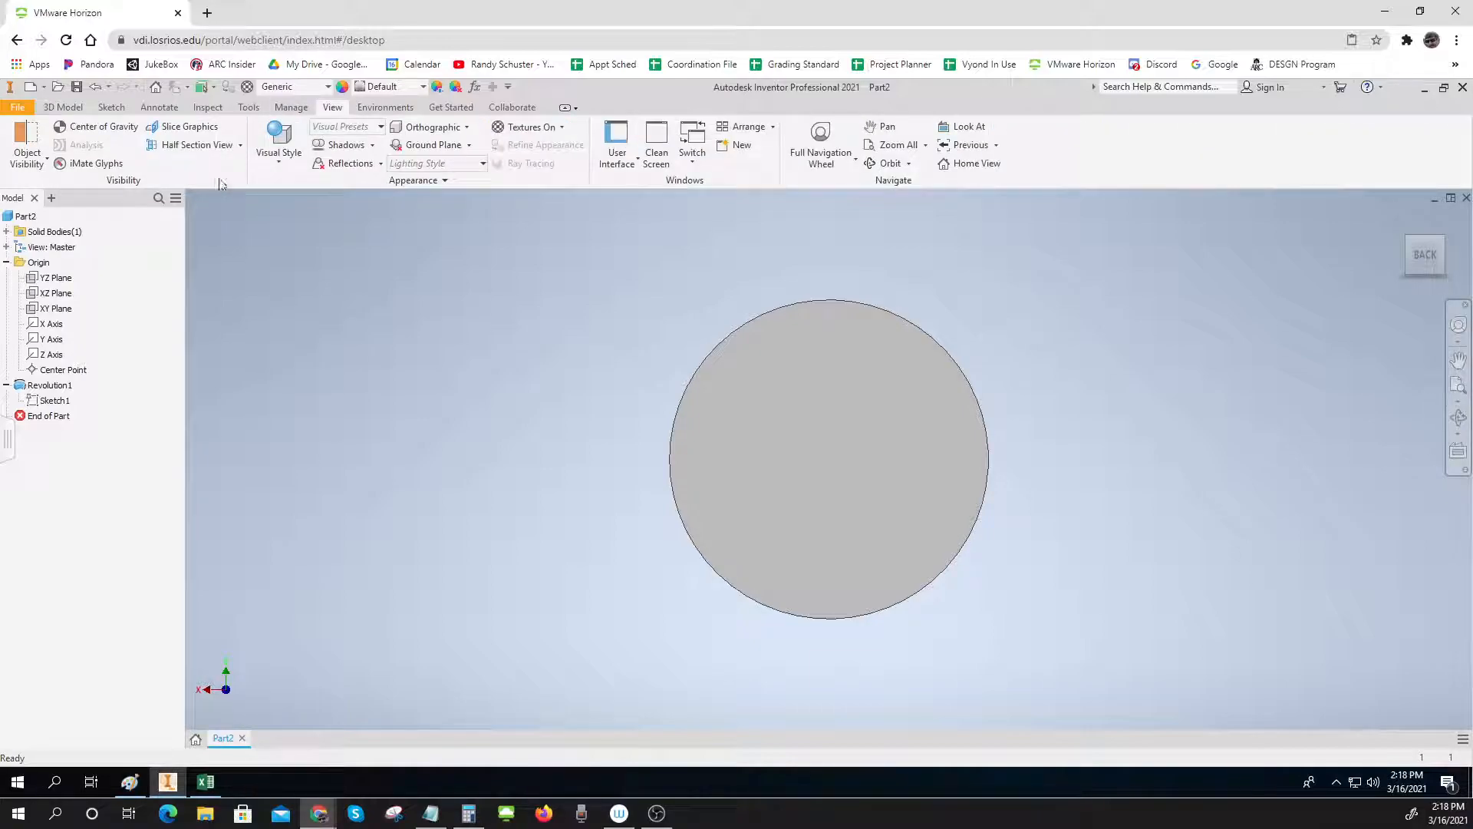
{"action": "left_click", "coordinate": [279, 146]}
{"action": "left_click", "coordinate": [329, 310]}
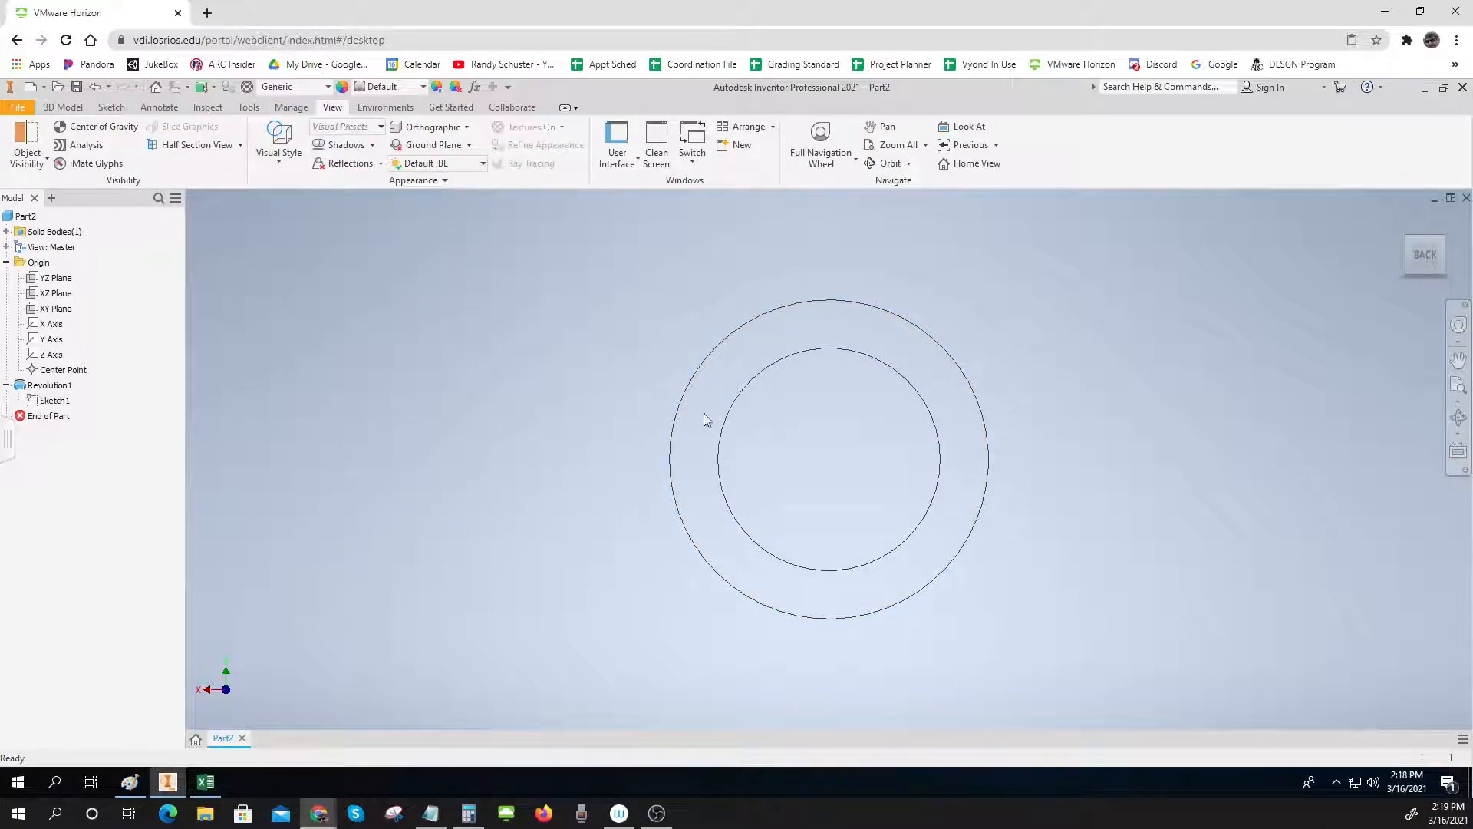
{"action": "left_click", "coordinate": [1397, 254]}
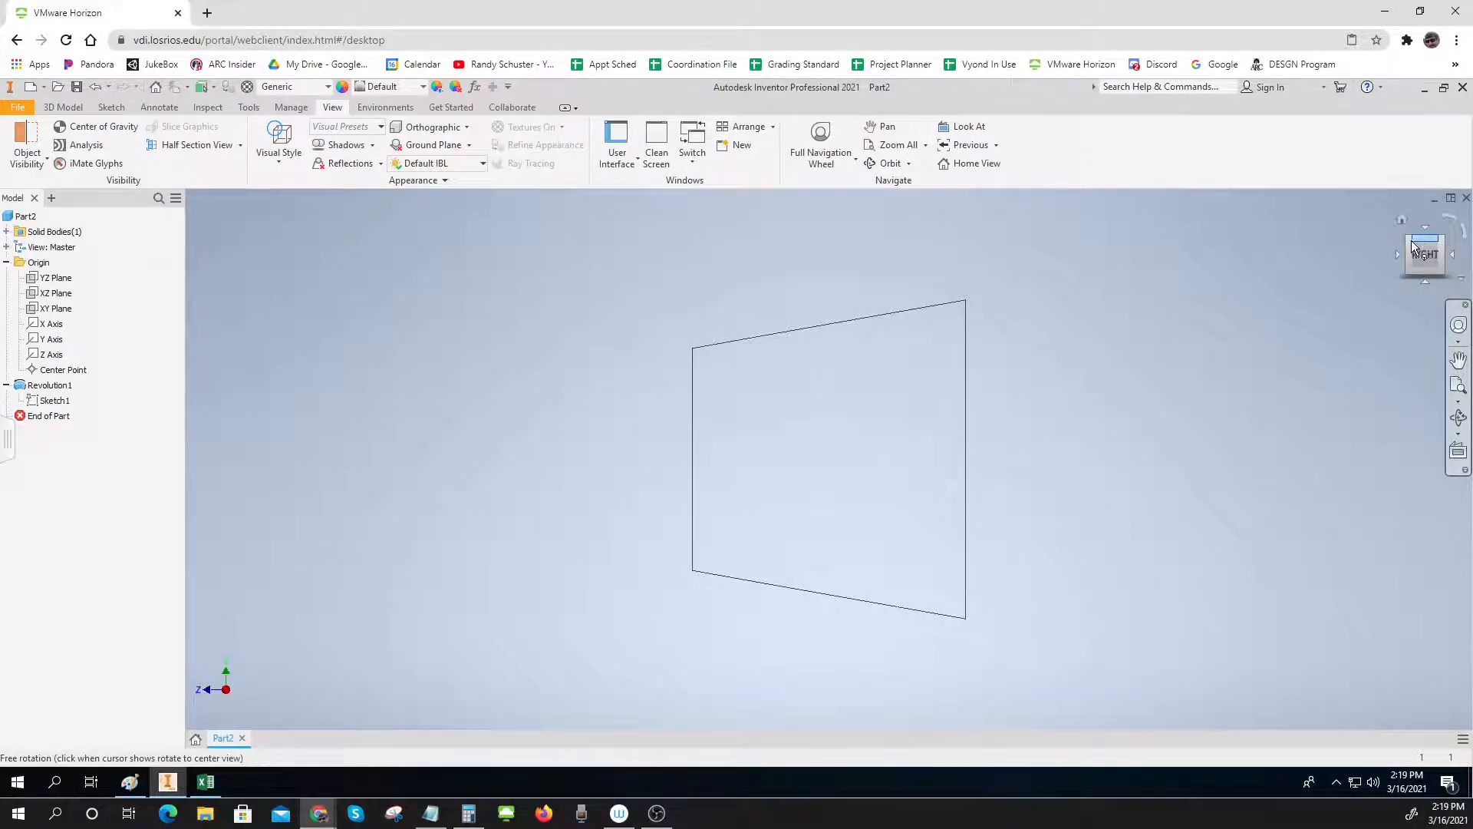
{"action": "left_click", "coordinate": [1409, 238]}
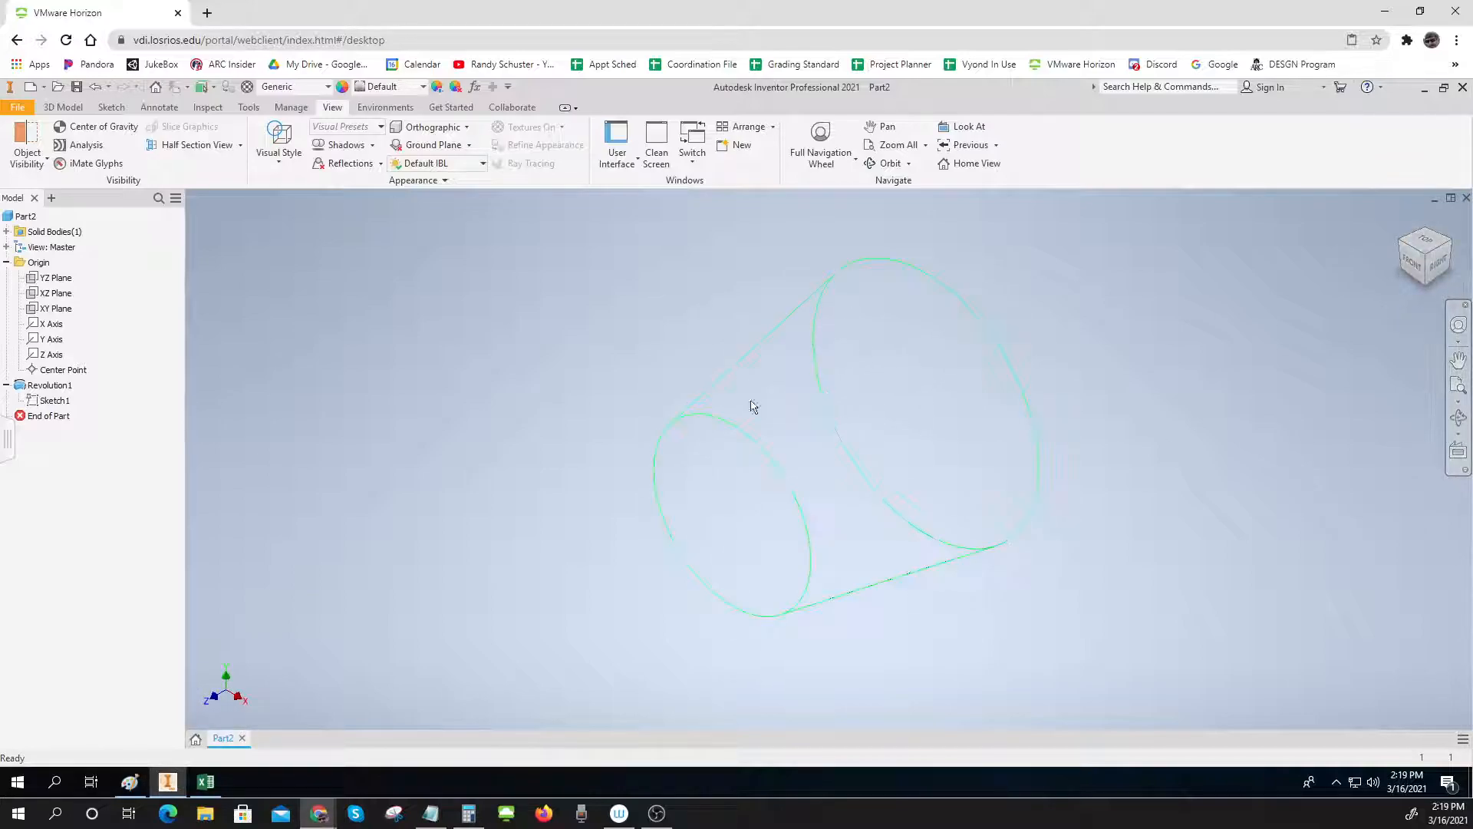
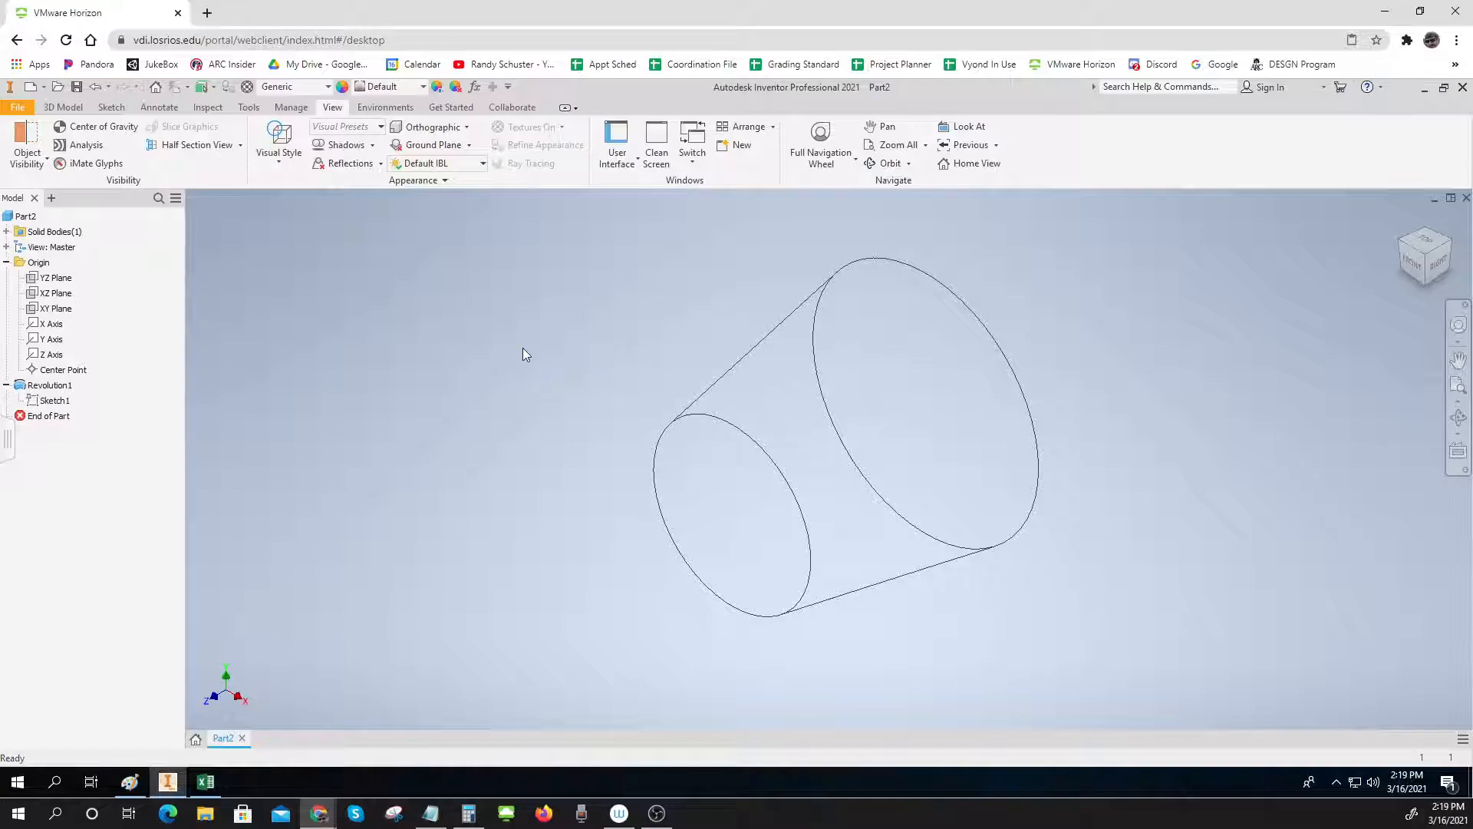
Try the Shaded visual style and switch the solid to Shaded with Hidden Edges
{"action": "left_click", "coordinate": [275, 159]}
{"action": "left_click", "coordinate": [291, 223]}
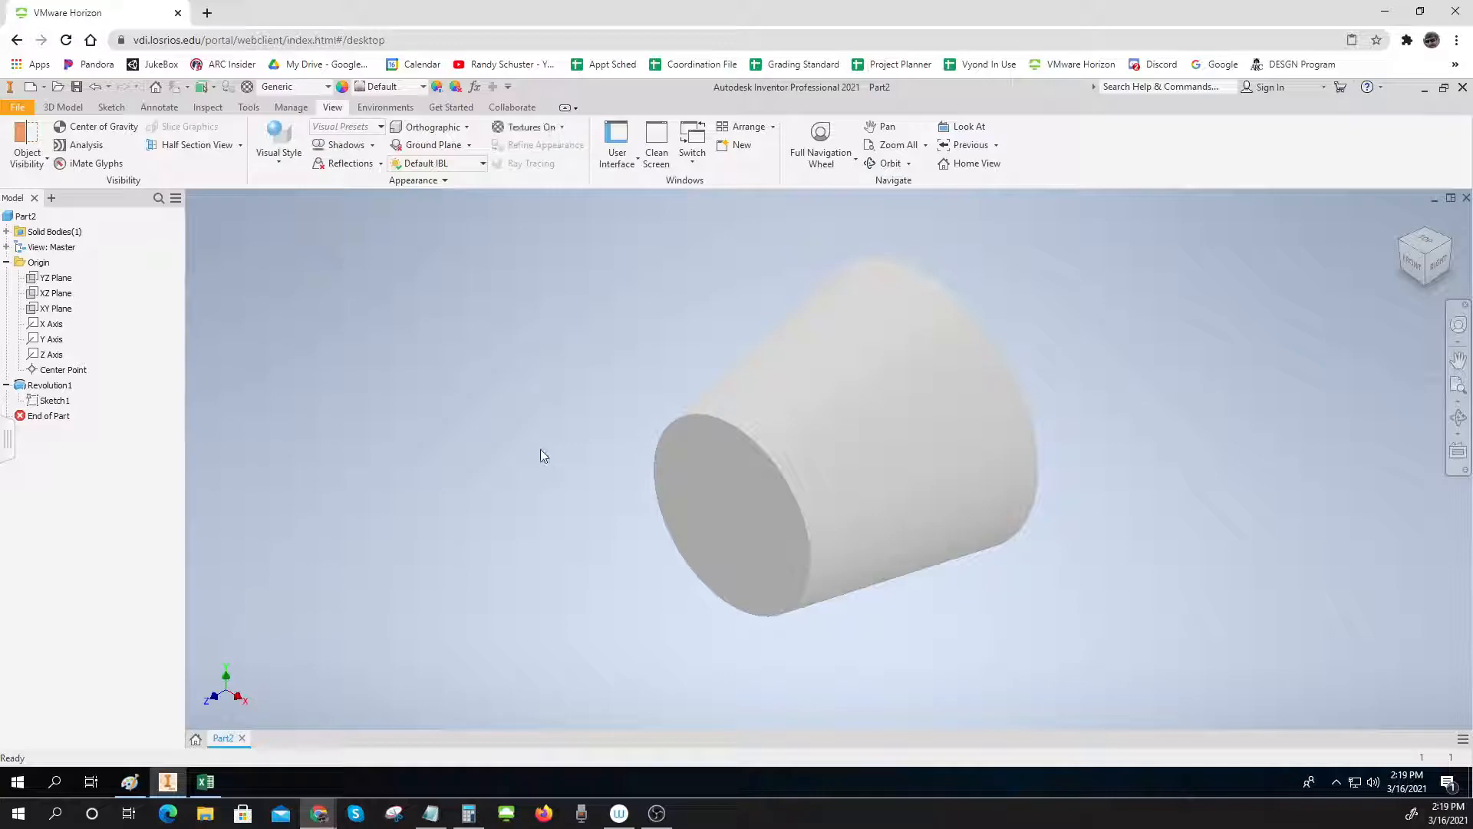
{"action": "left_click", "coordinate": [274, 161]}
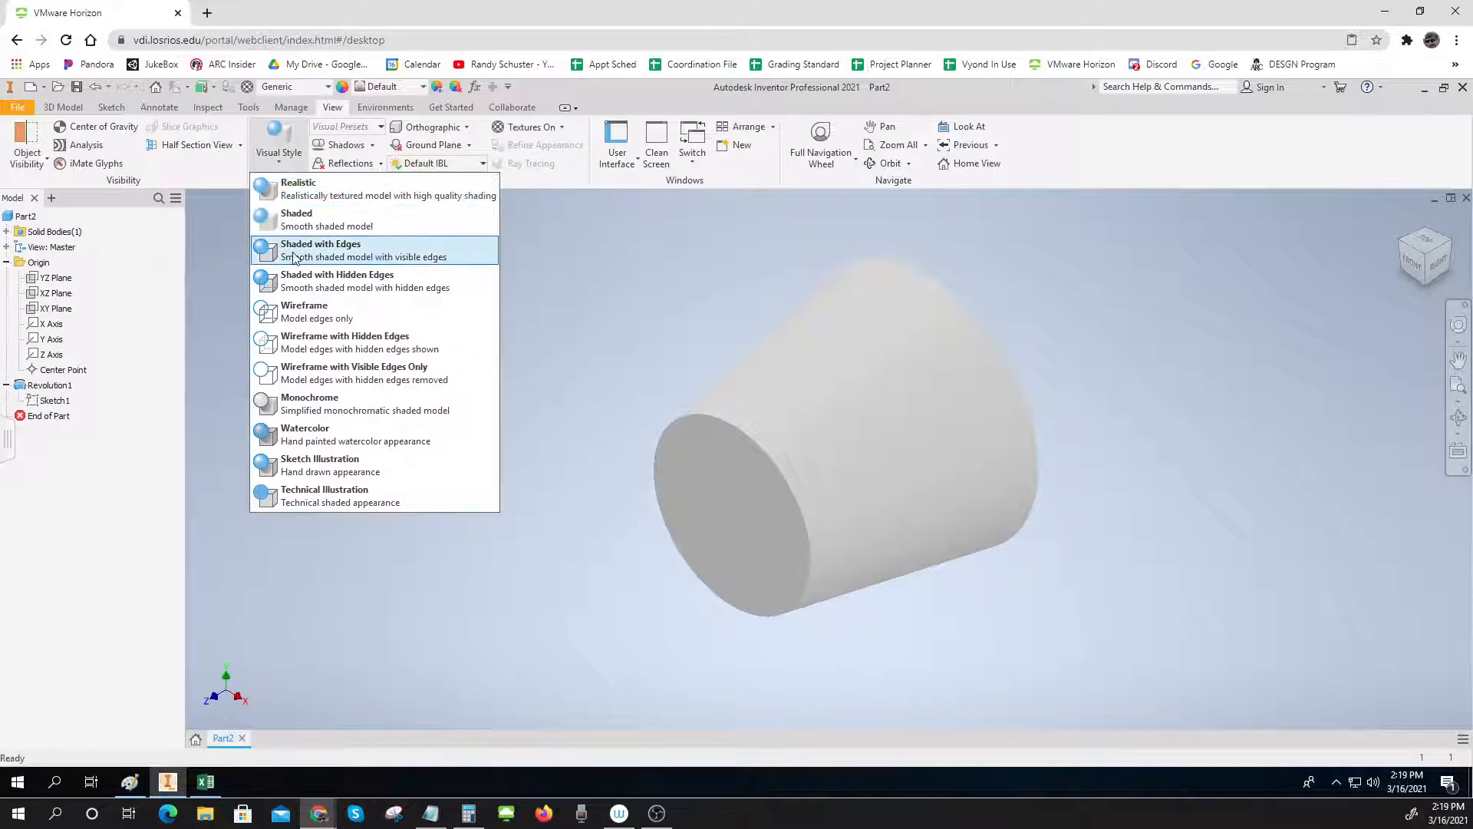
{"action": "left_click", "coordinate": [301, 281]}
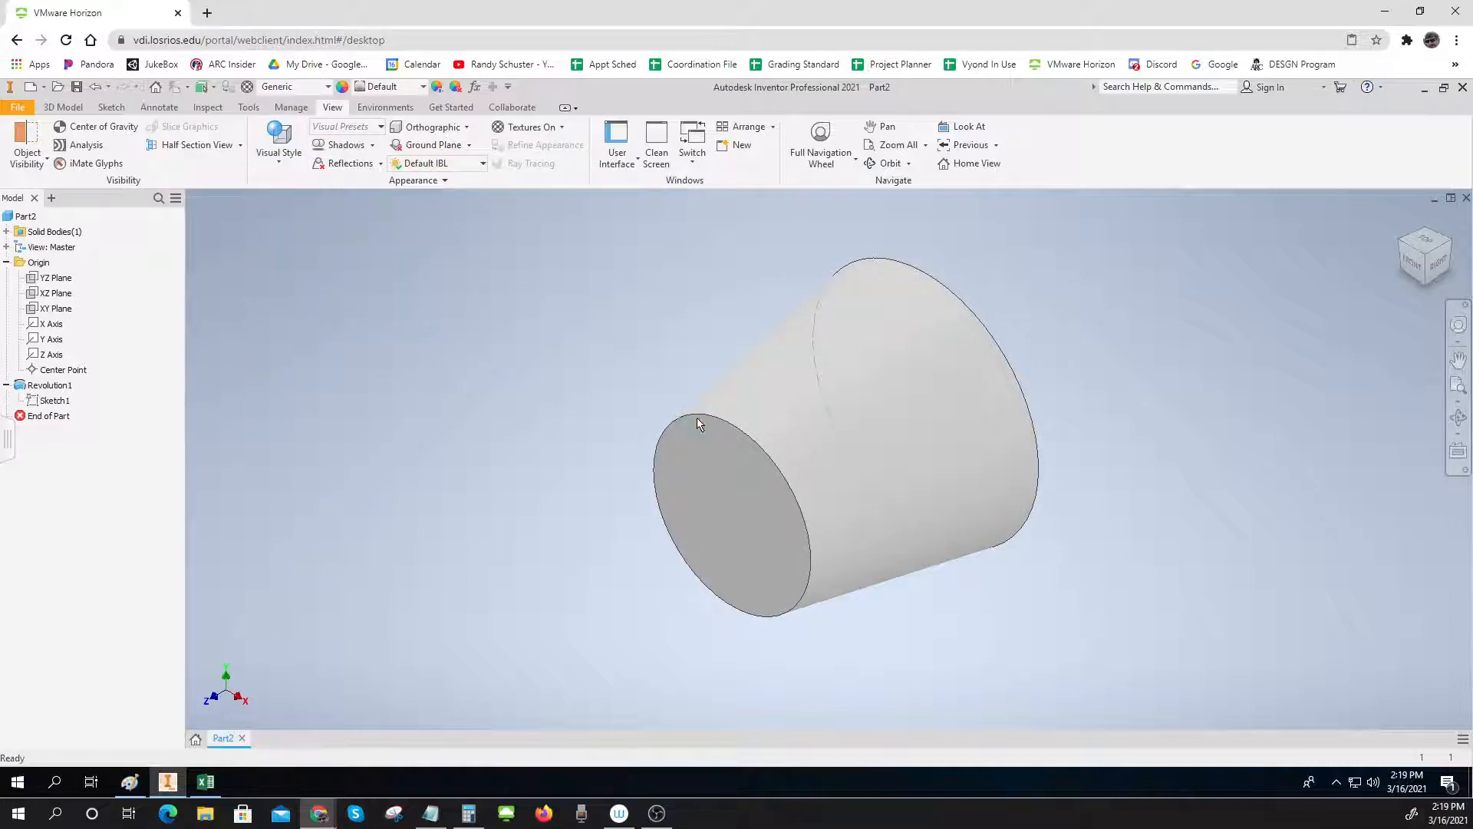
Assign the material Iron, Malleable in the physical properties of the part's iProperties
{"action": "left_click", "coordinate": [25, 108]}
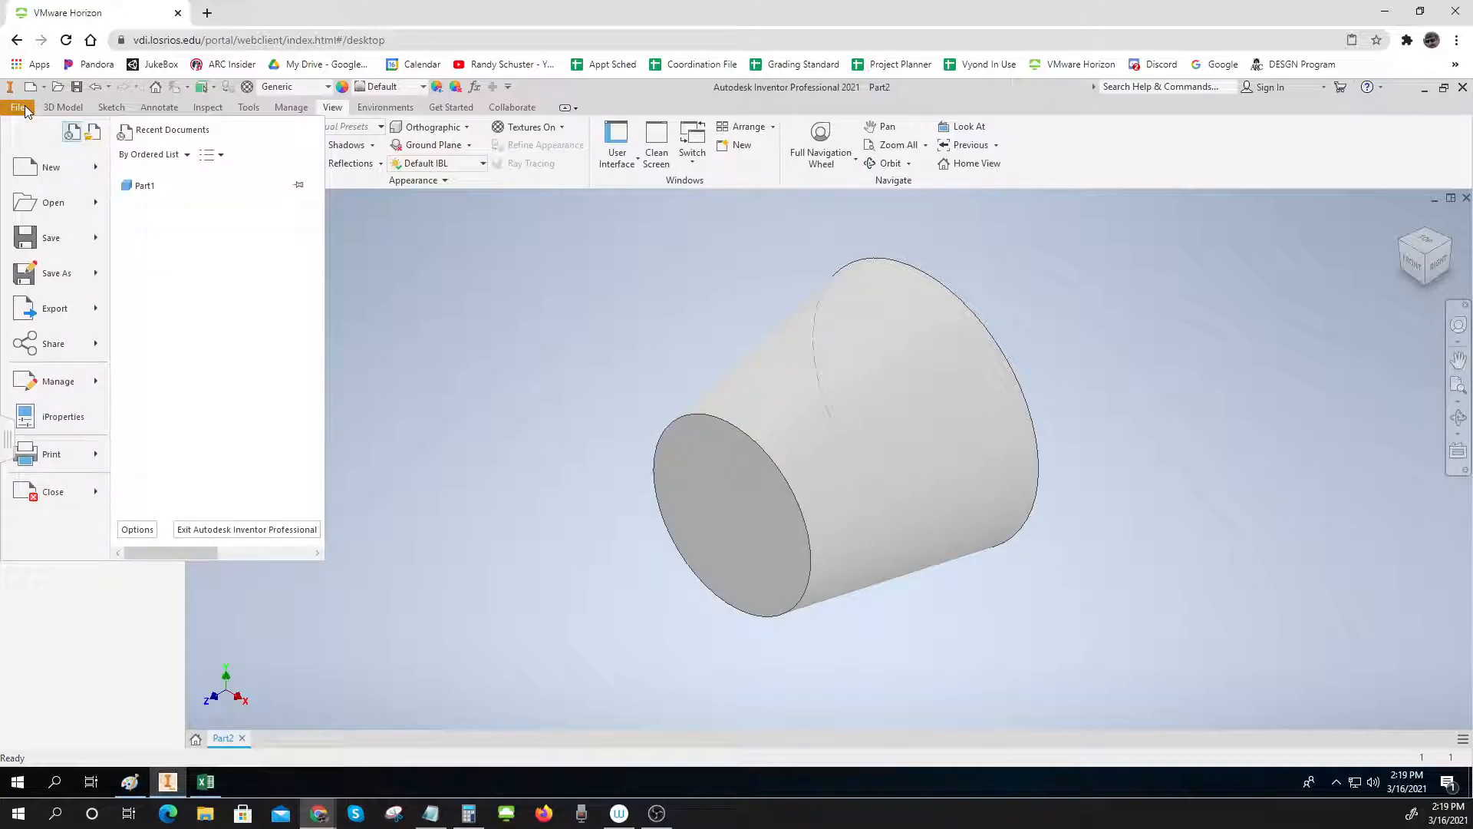
{"action": "left_click", "coordinate": [62, 417]}
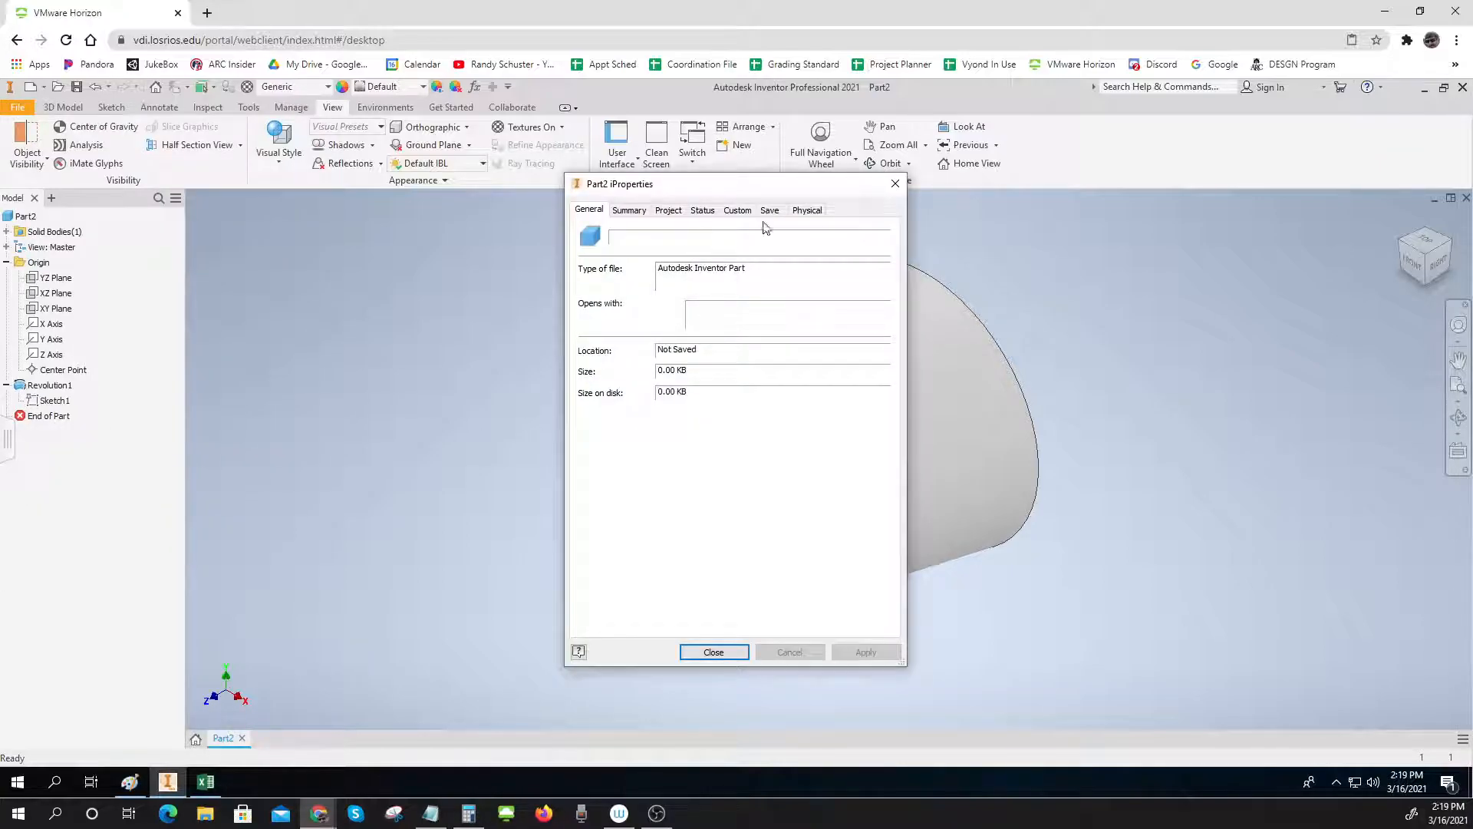
{"action": "left_click", "coordinate": [807, 209]}
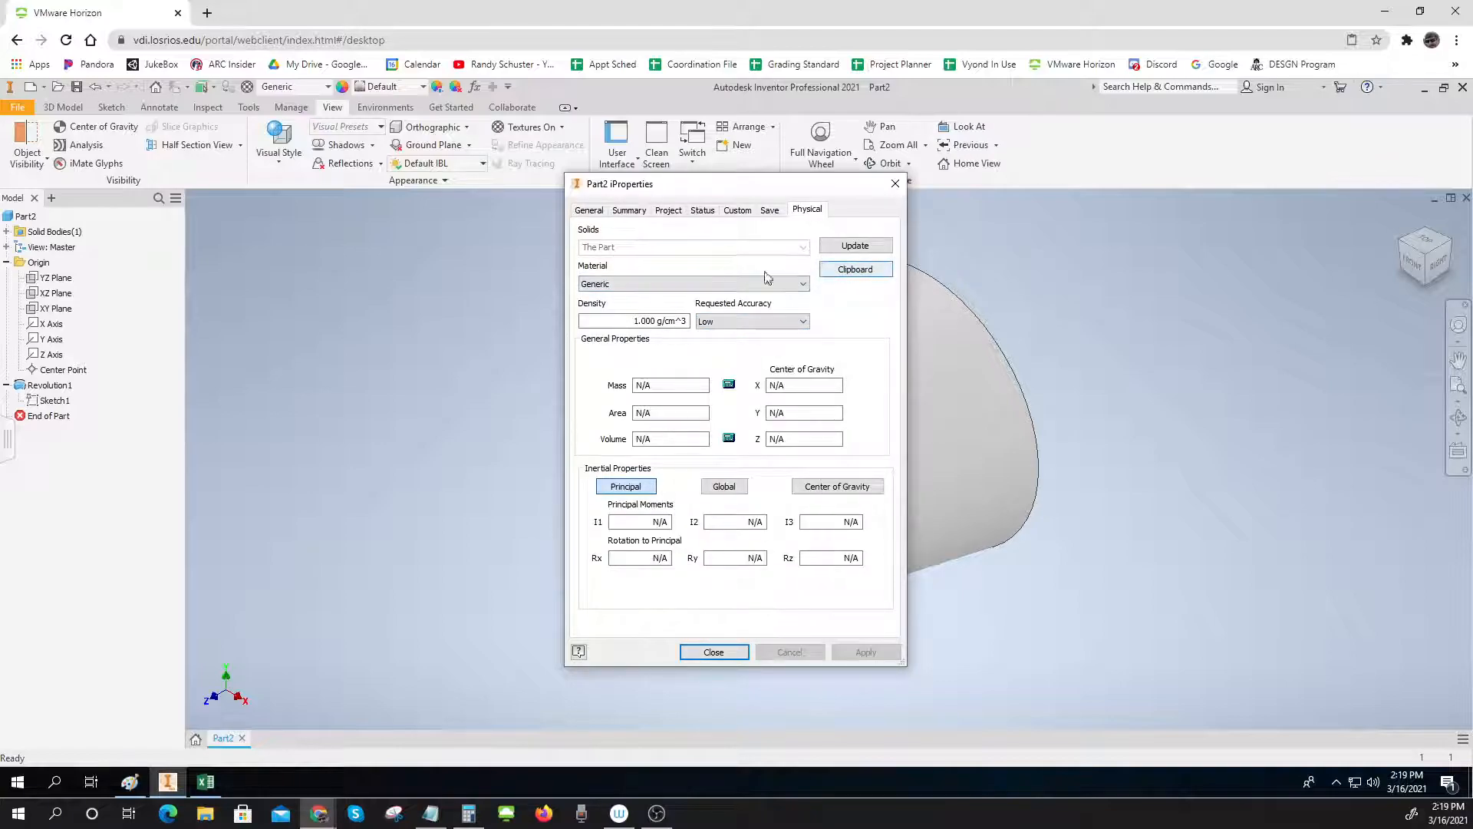
{"action": "left_click", "coordinate": [633, 284]}
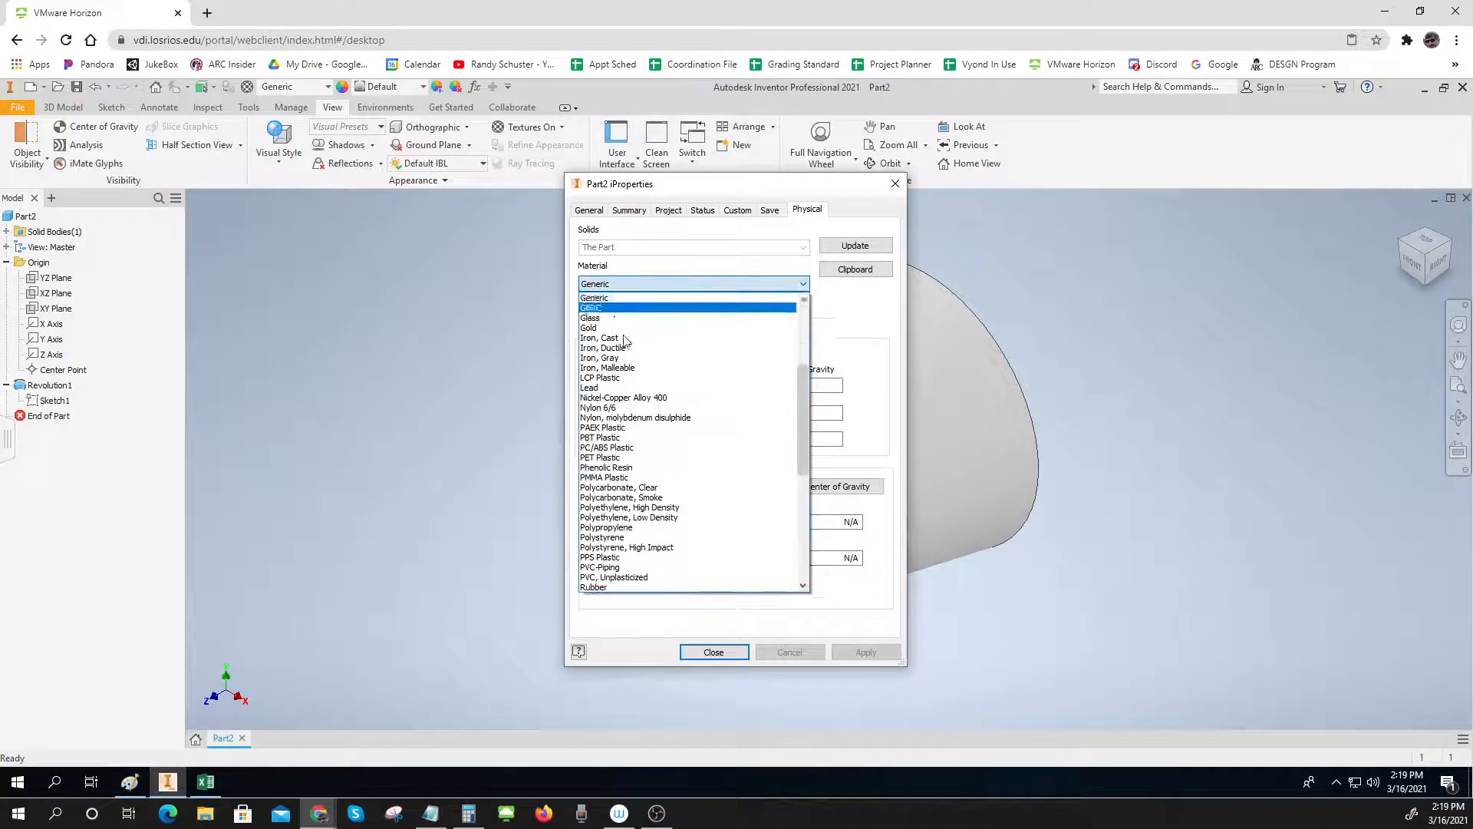
{"action": "left_click", "coordinate": [647, 370]}
{"action": "key", "text": "Tab"}
{"action": "key", "text": "Tab"}
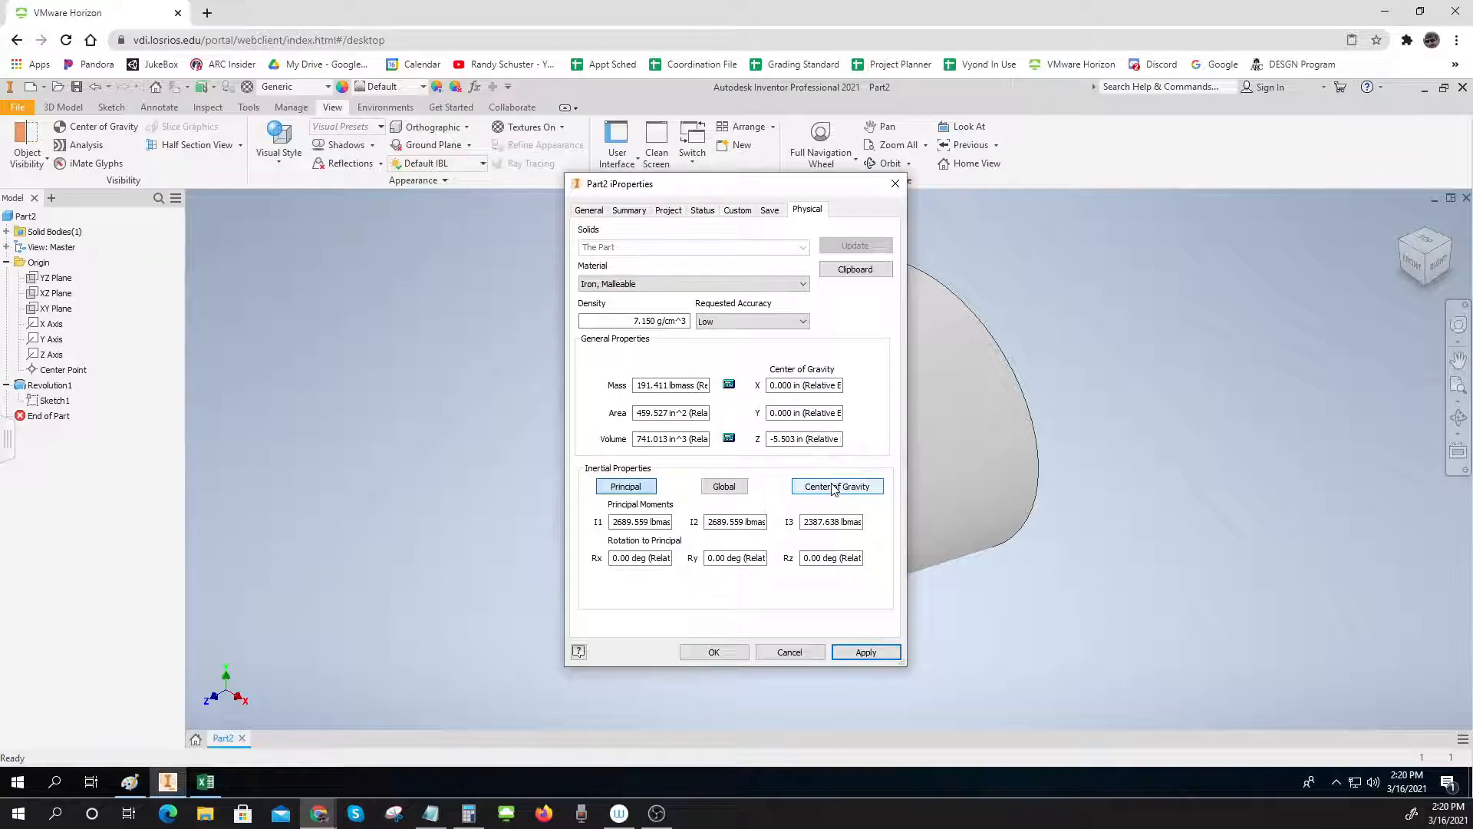
Compare the part's global mass moments with its principal moments of inertia
{"action": "left_click", "coordinate": [725, 487]}
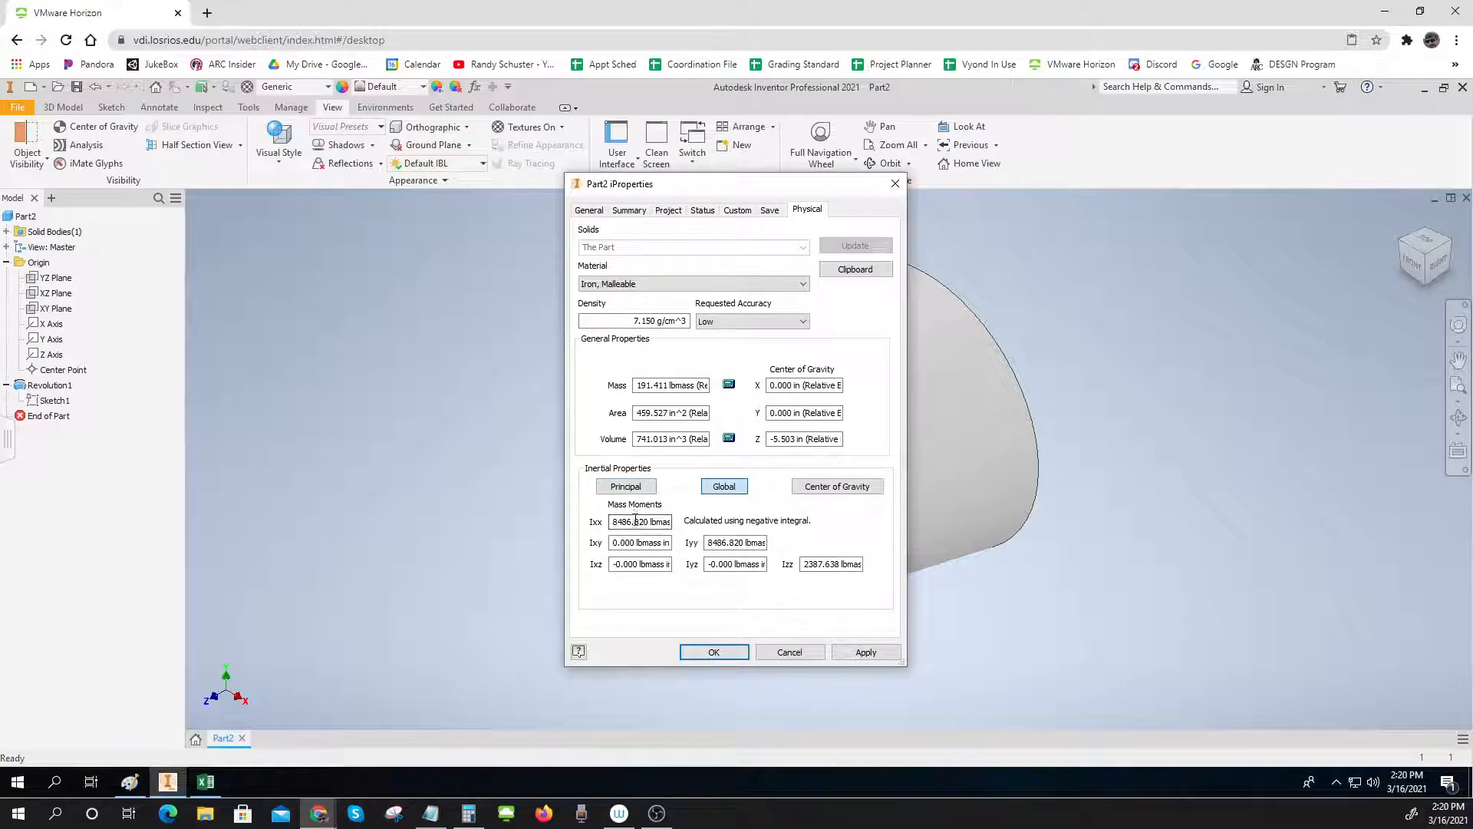
{"action": "left_click", "coordinate": [626, 487]}
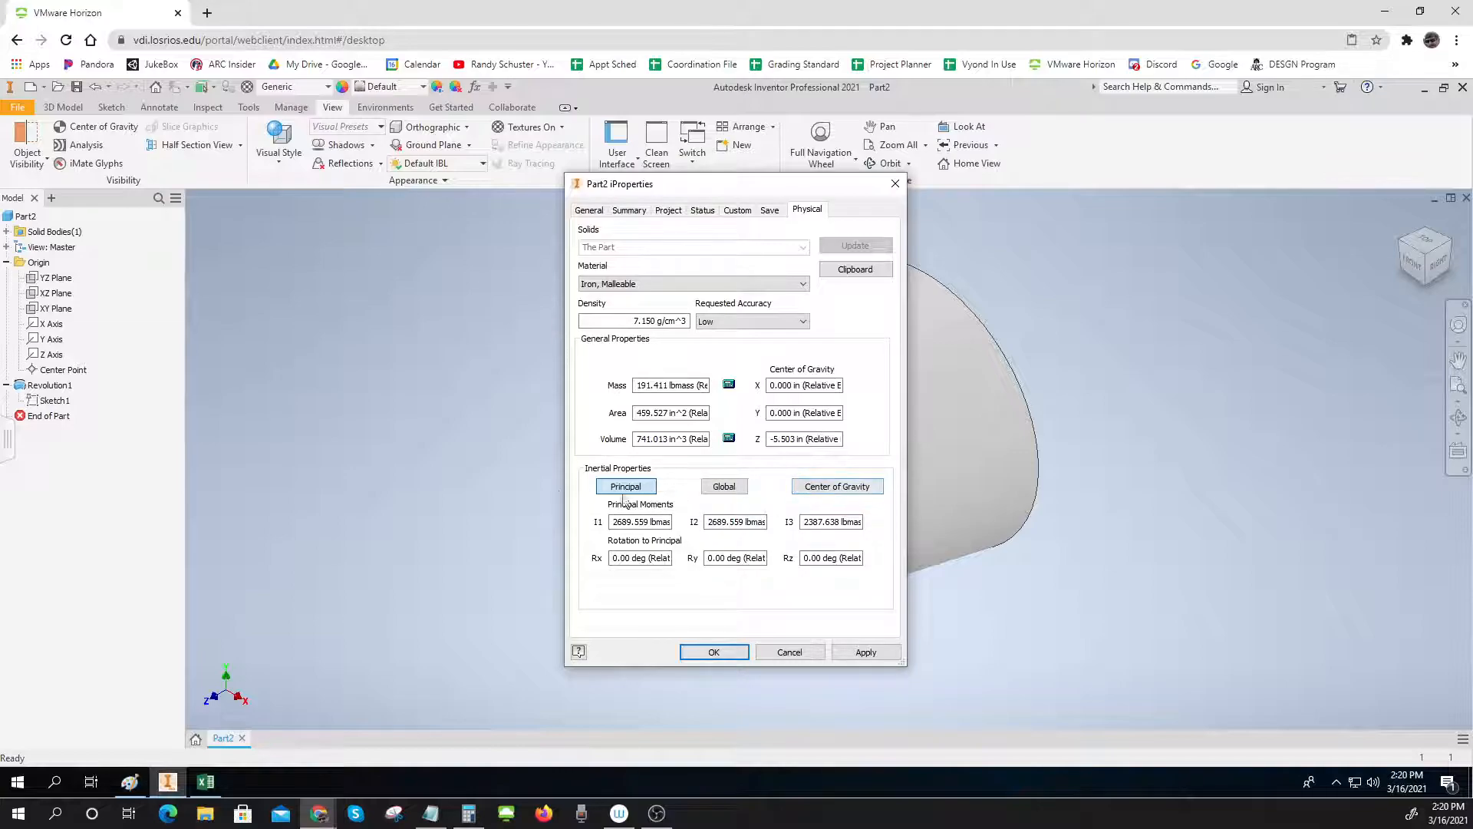
{"action": "left_click", "coordinate": [726, 488]}
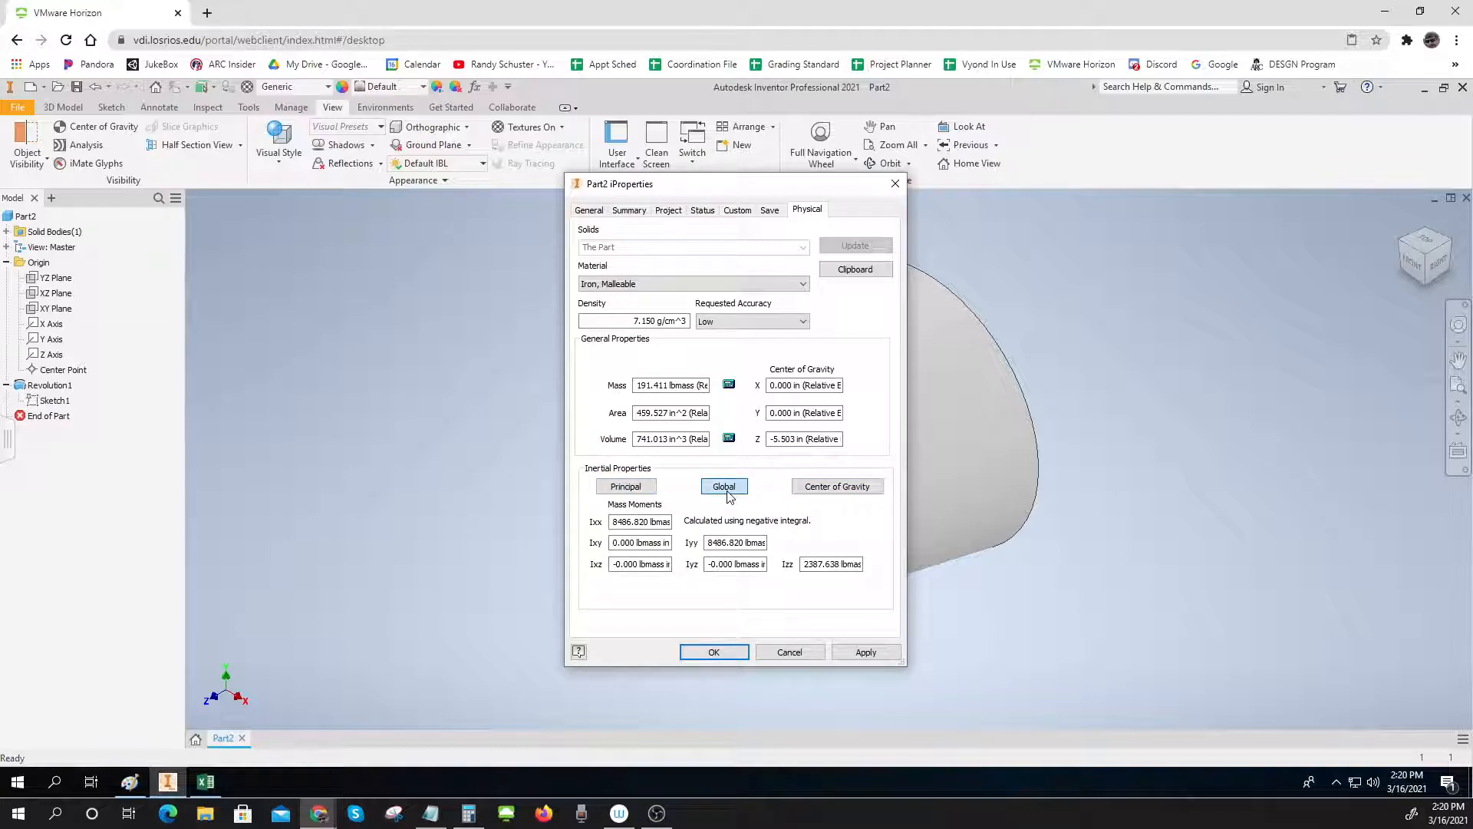
Show the principal moments in the part's physical properties, try the material LCP Plastic and close the iProperties
{"action": "left_click", "coordinate": [636, 489]}
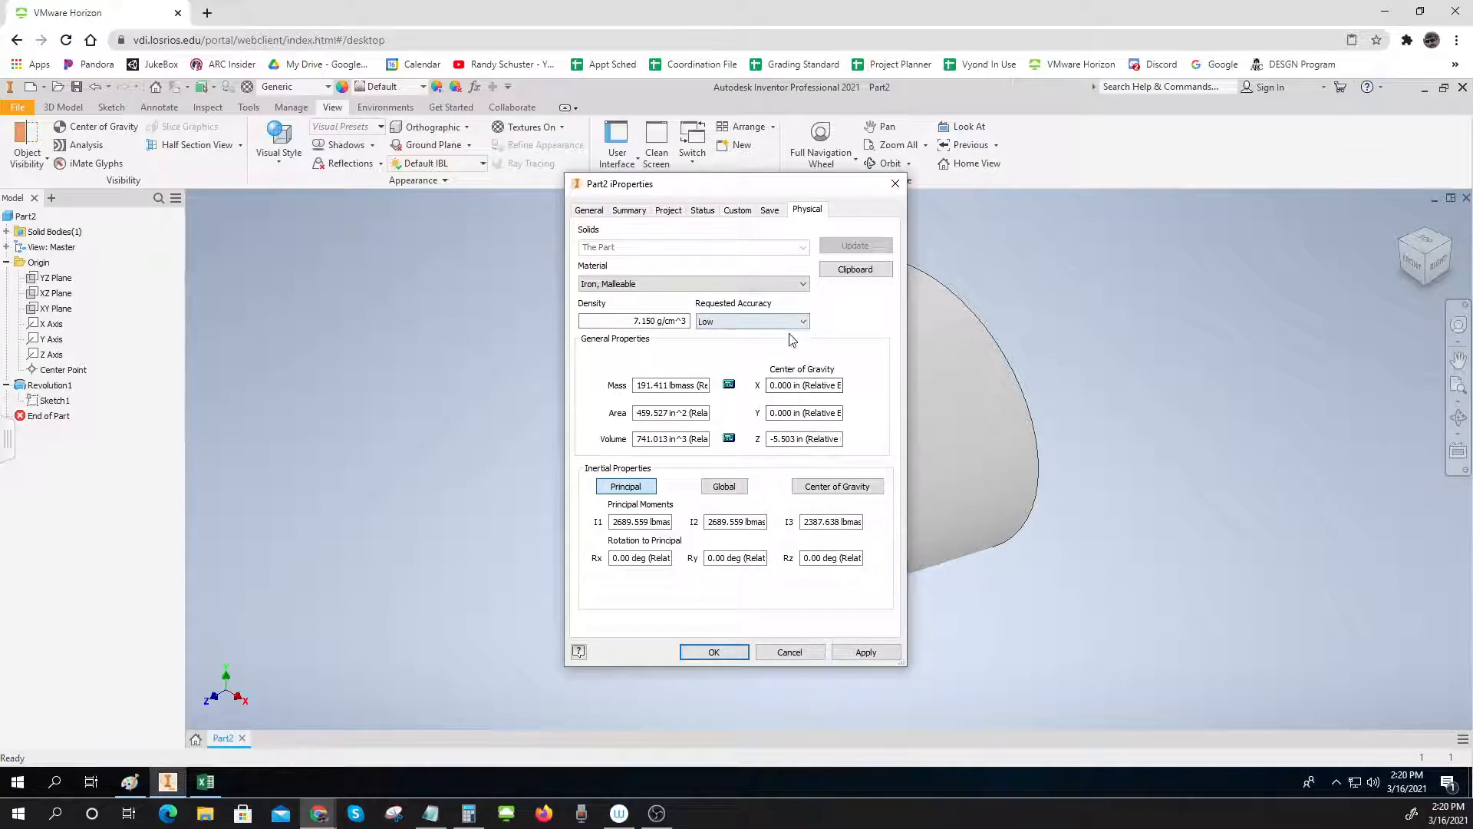
{"action": "left_click", "coordinate": [675, 284]}
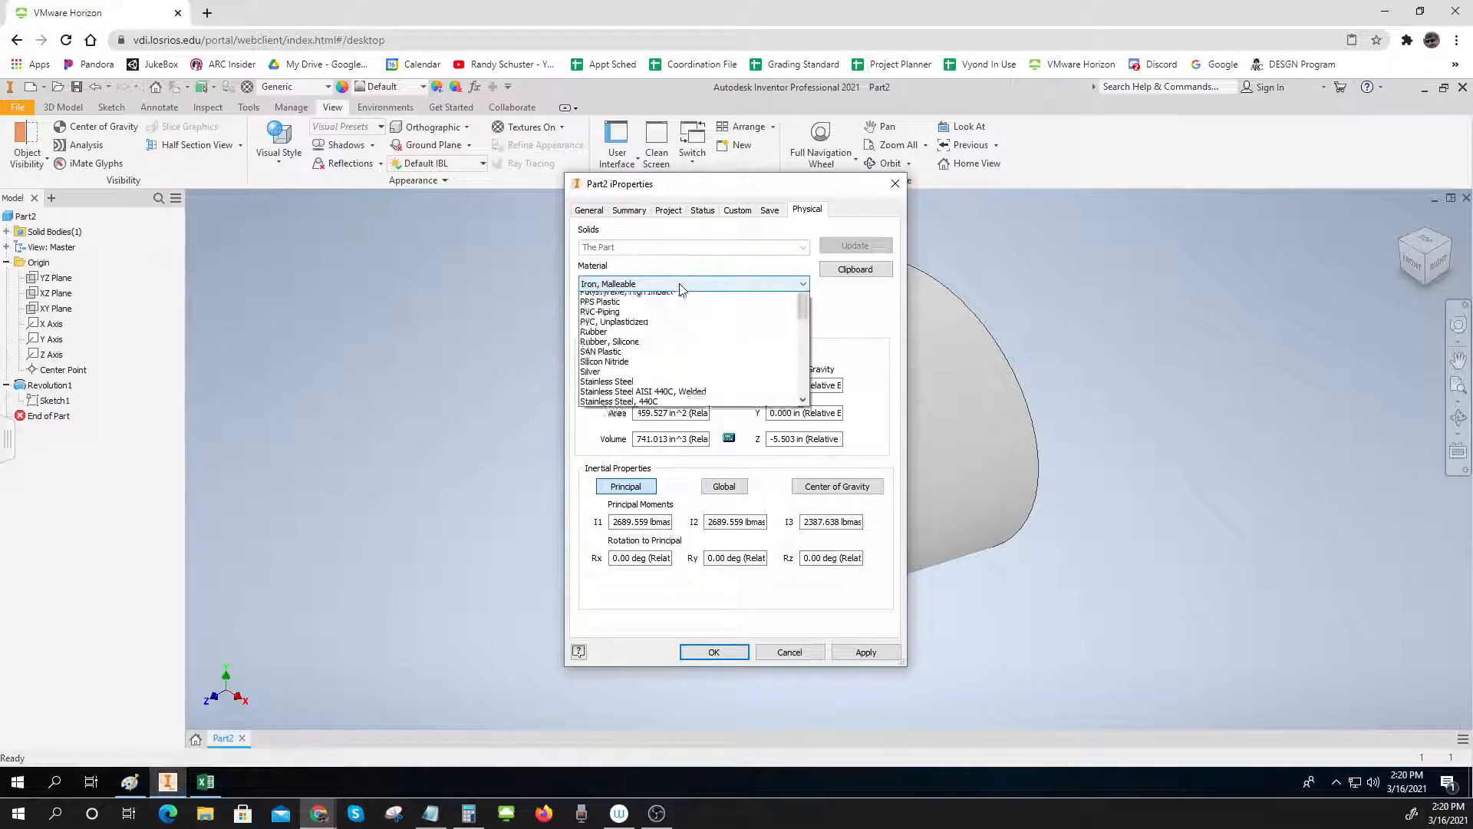
{"action": "left_click", "coordinate": [660, 308]}
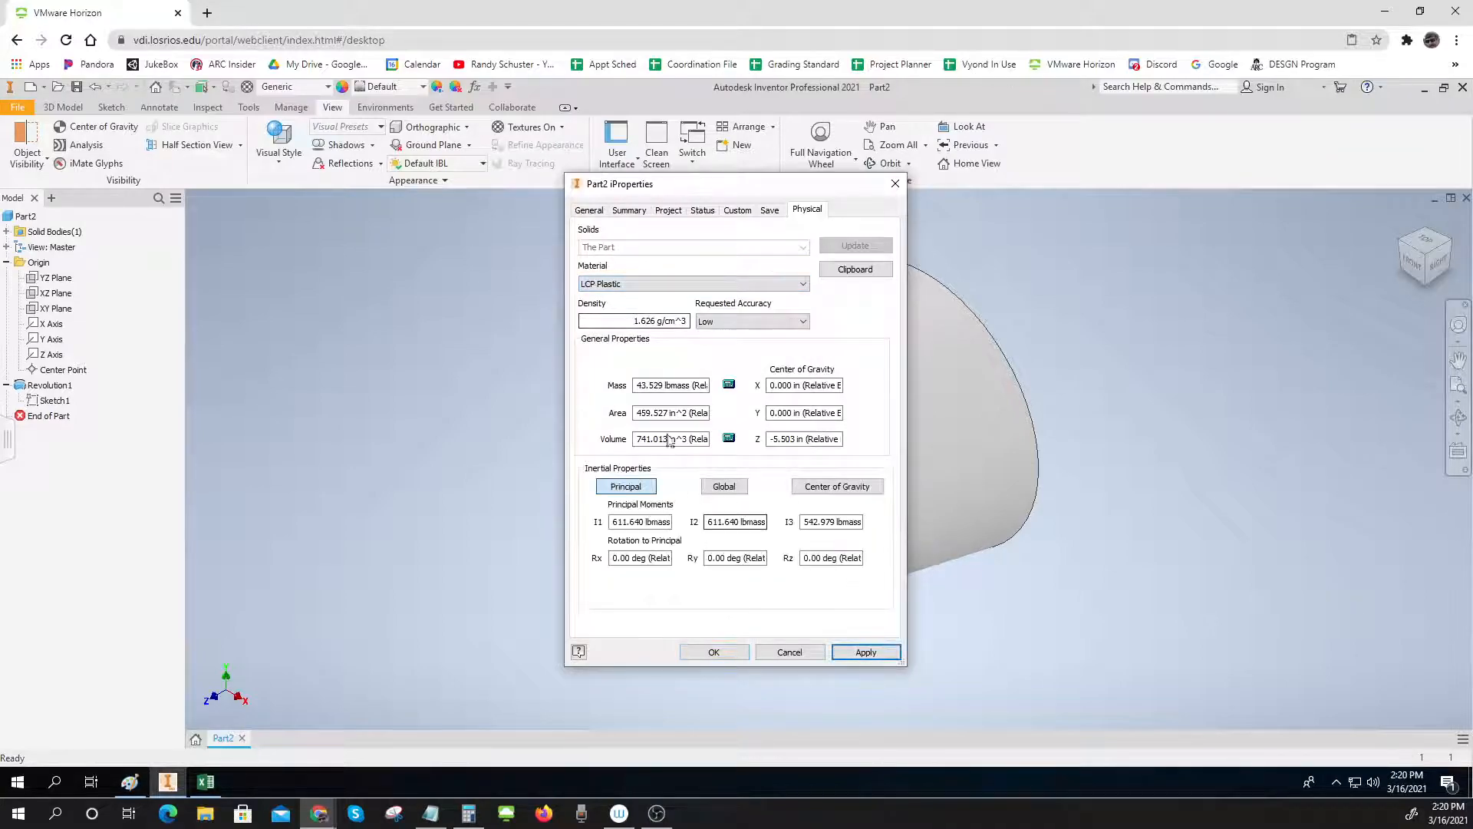
{"action": "left_click", "coordinate": [894, 183]}
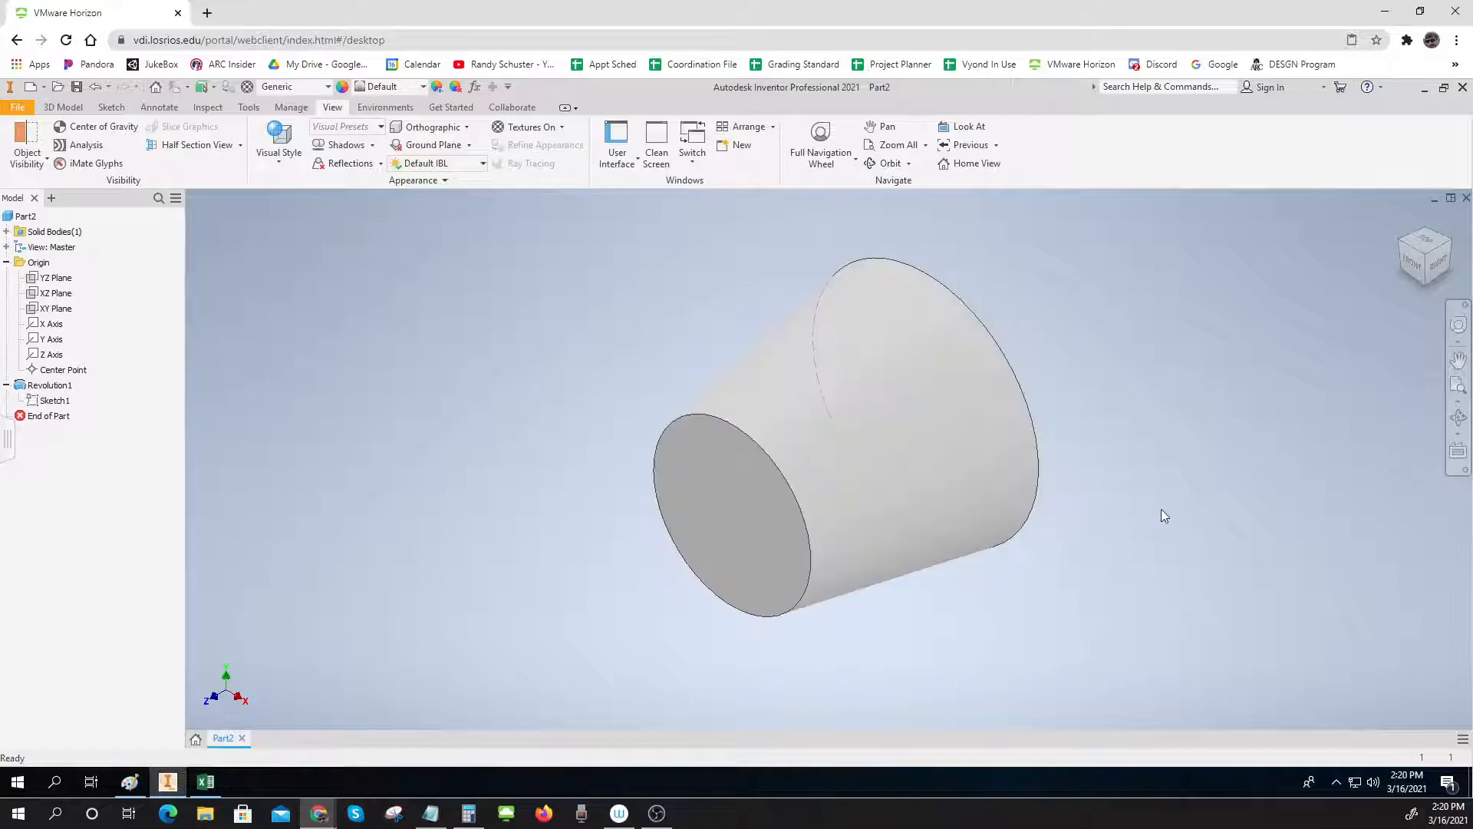
Add a joined sphere primitive about 4.81 in in diameter, centered on the origin of the cone's small end face
{"action": "middle_click_drag", "start_coordinate": [419, 541], "coordinate": [498, 423], "text": "shift"}
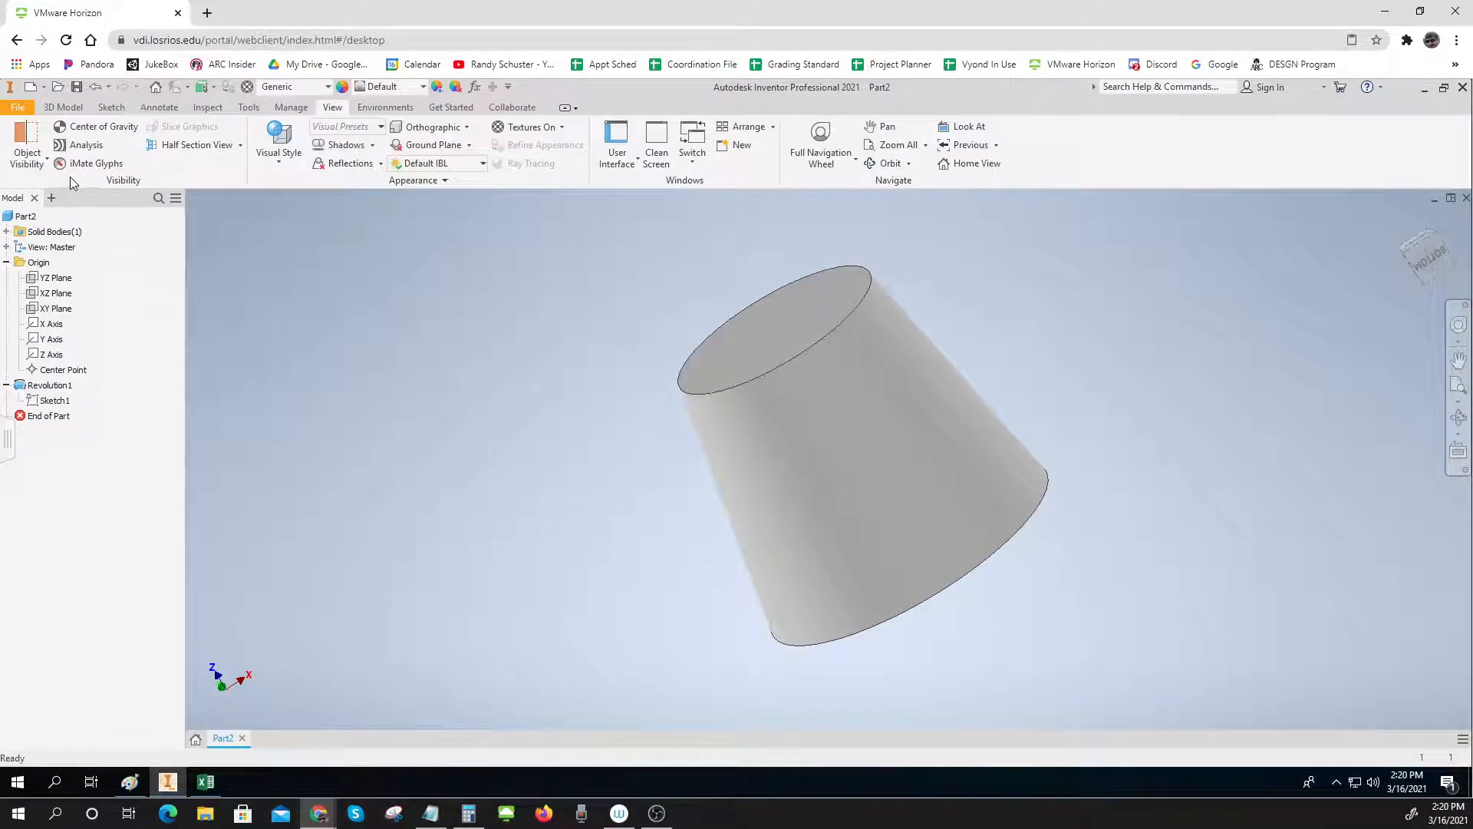
{"action": "left_click", "coordinate": [76, 114]}
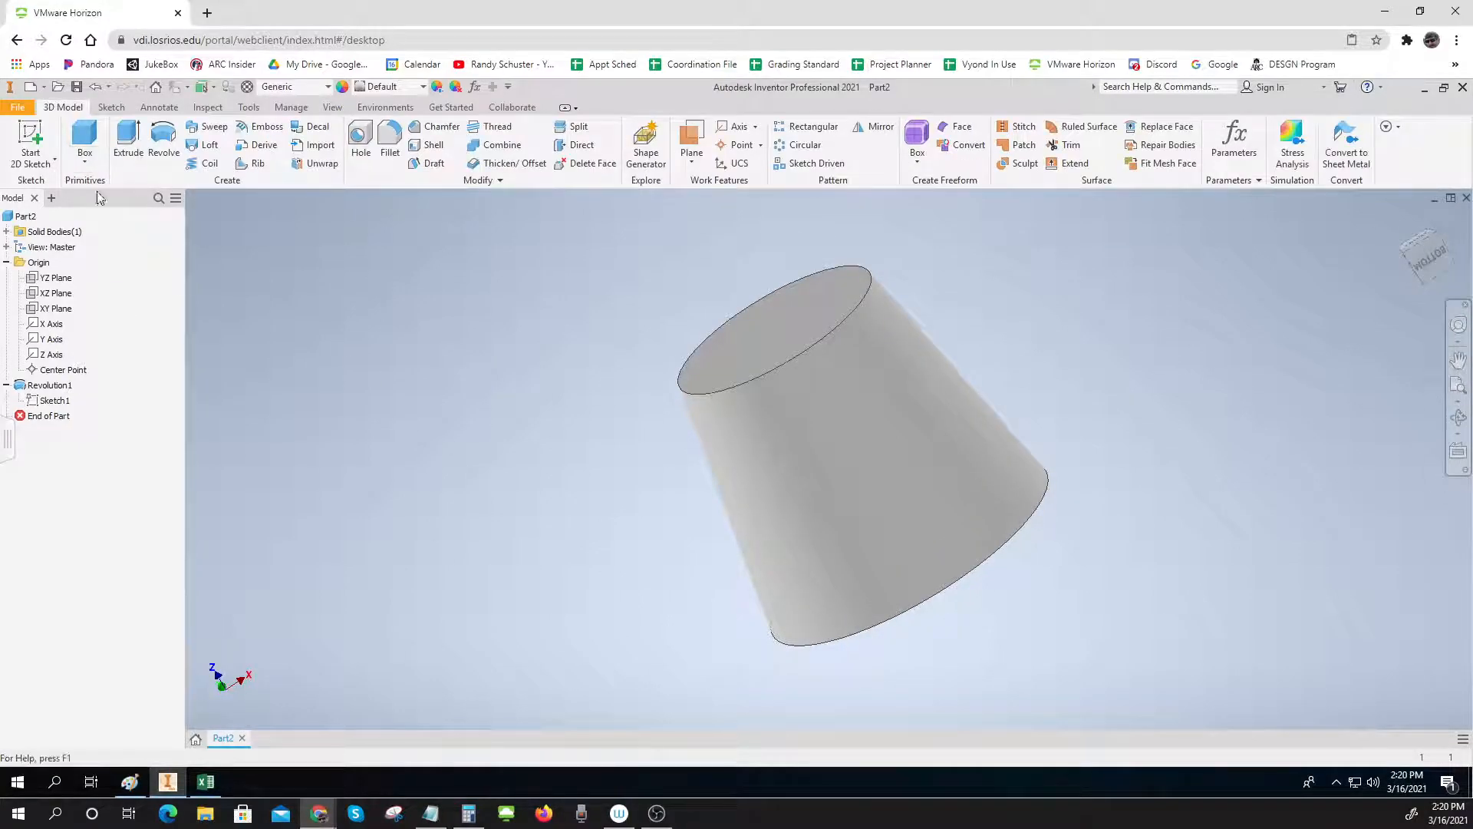
{"action": "left_click", "coordinate": [84, 168]}
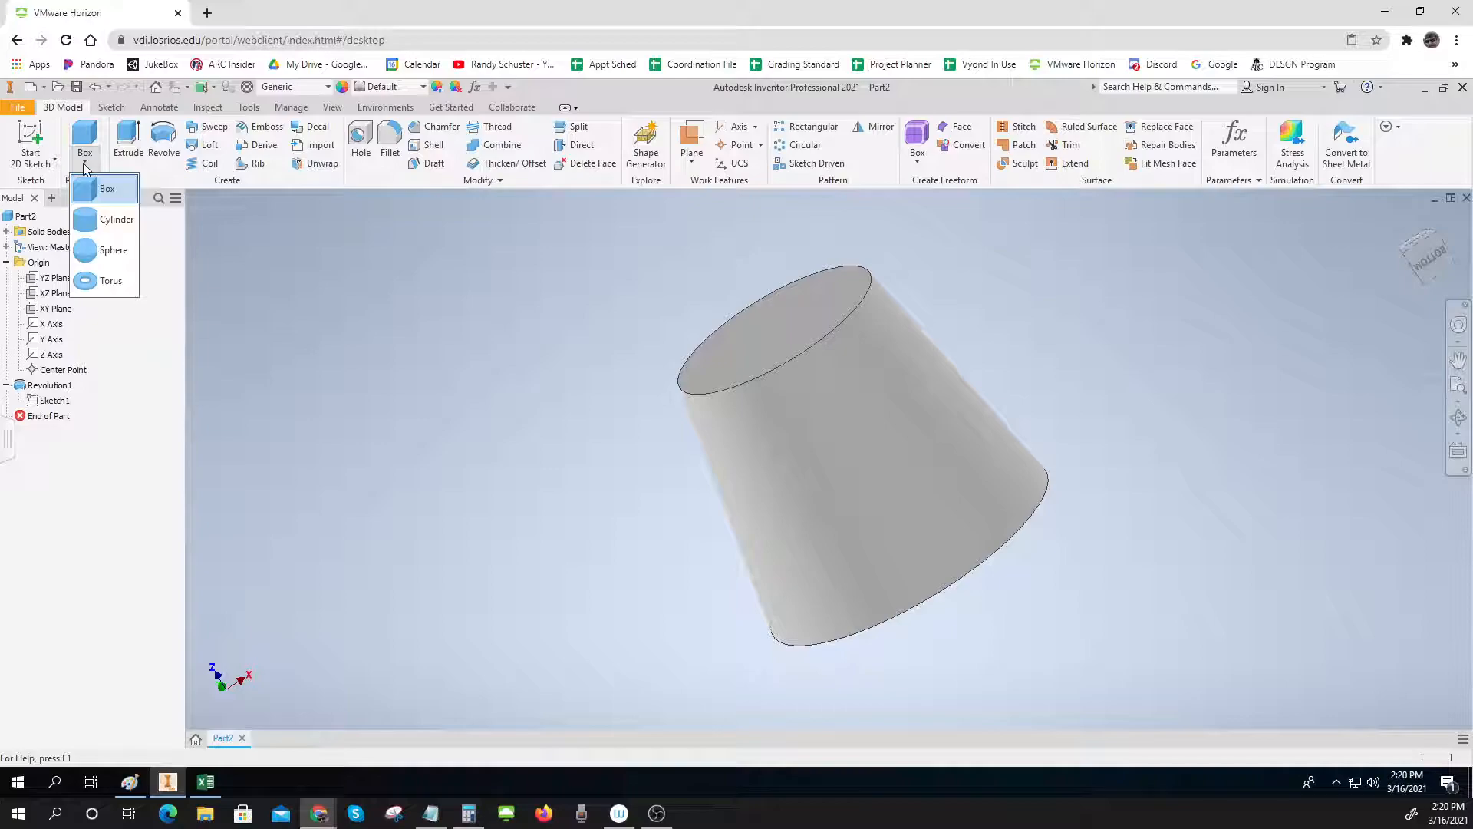
{"action": "left_click", "coordinate": [96, 250]}
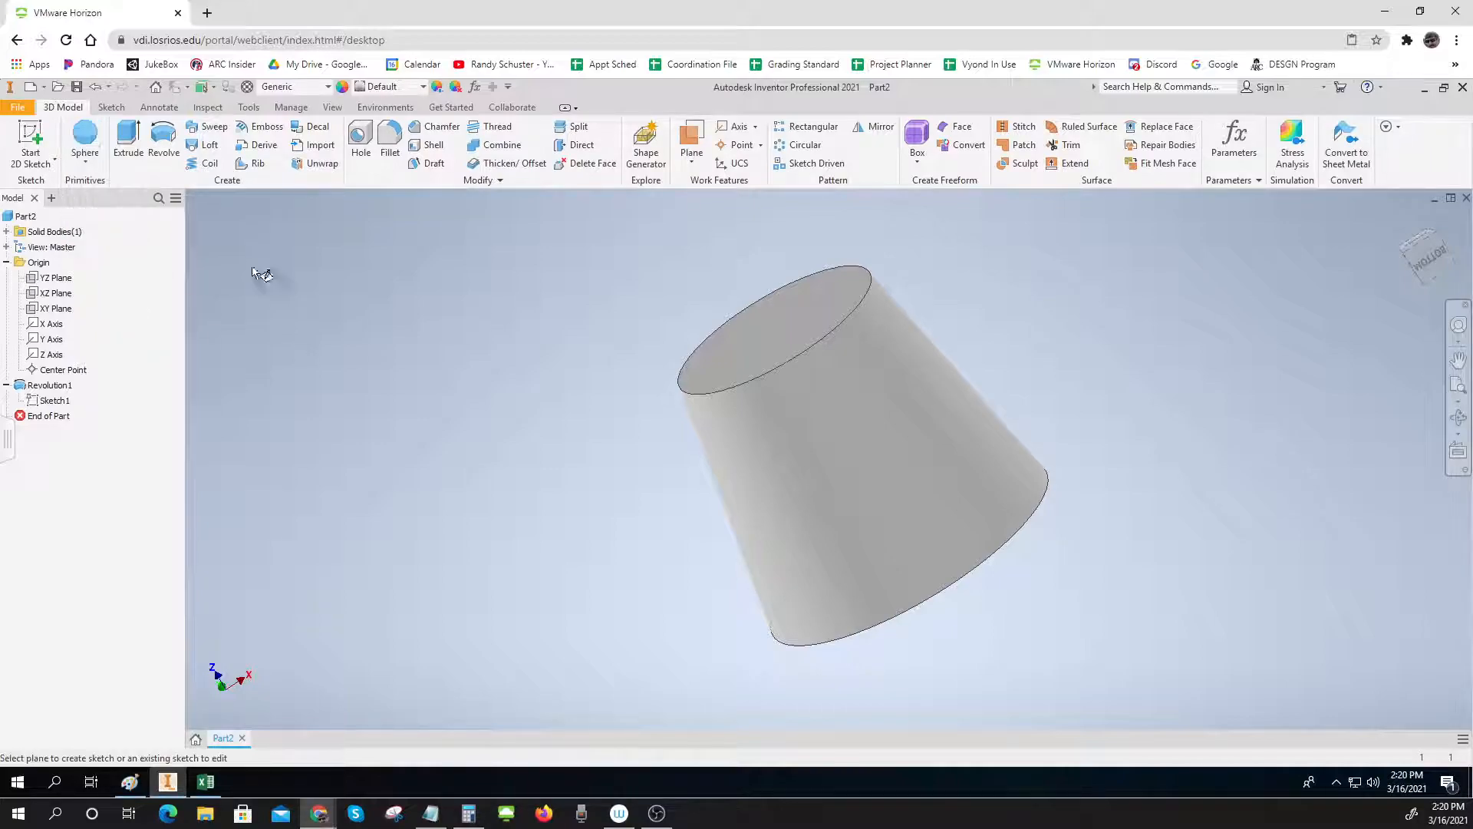
{"action": "left_click", "coordinate": [794, 346]}
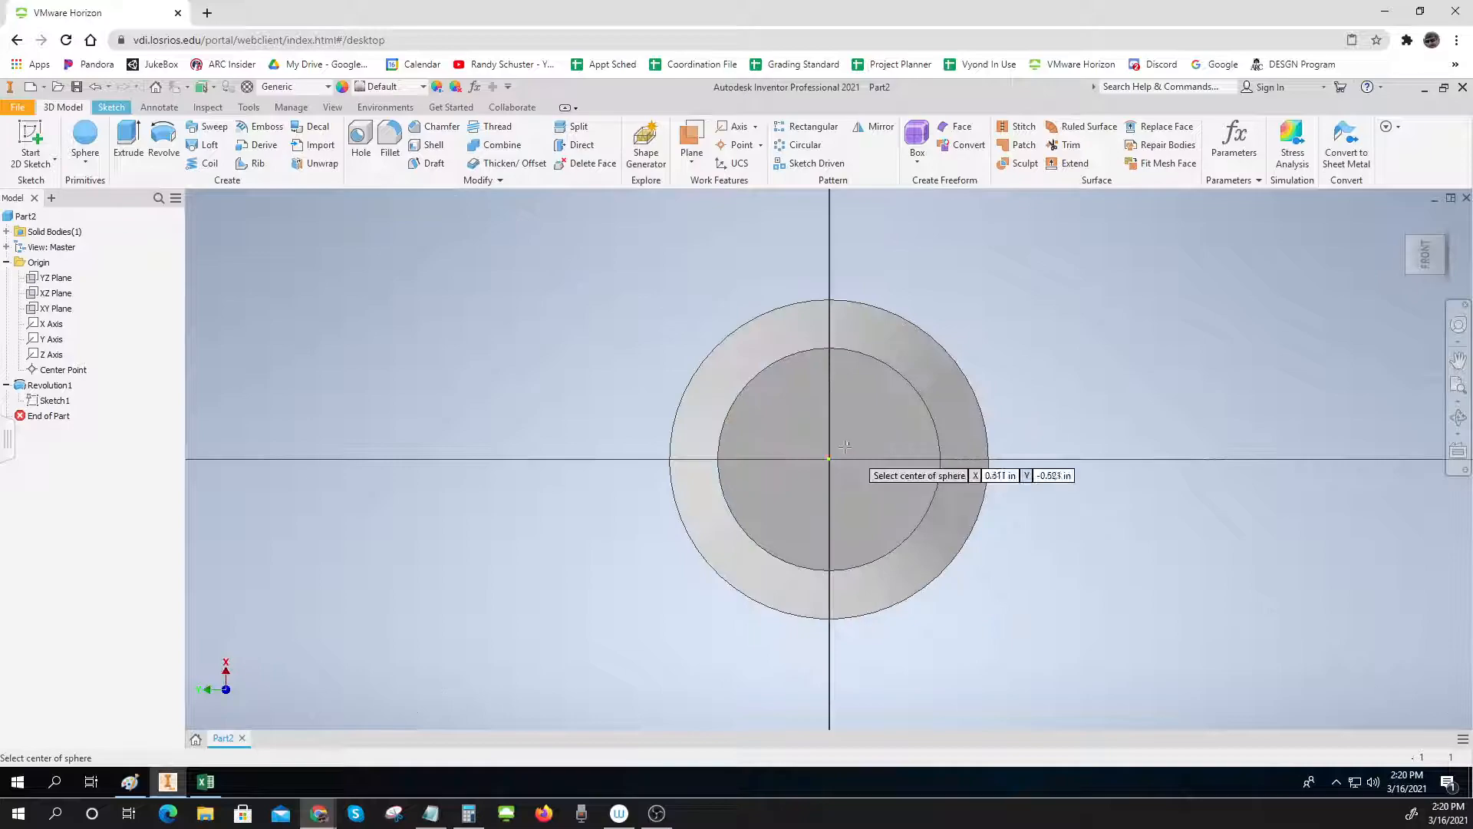
{"action": "left_click", "coordinate": [829, 458]}
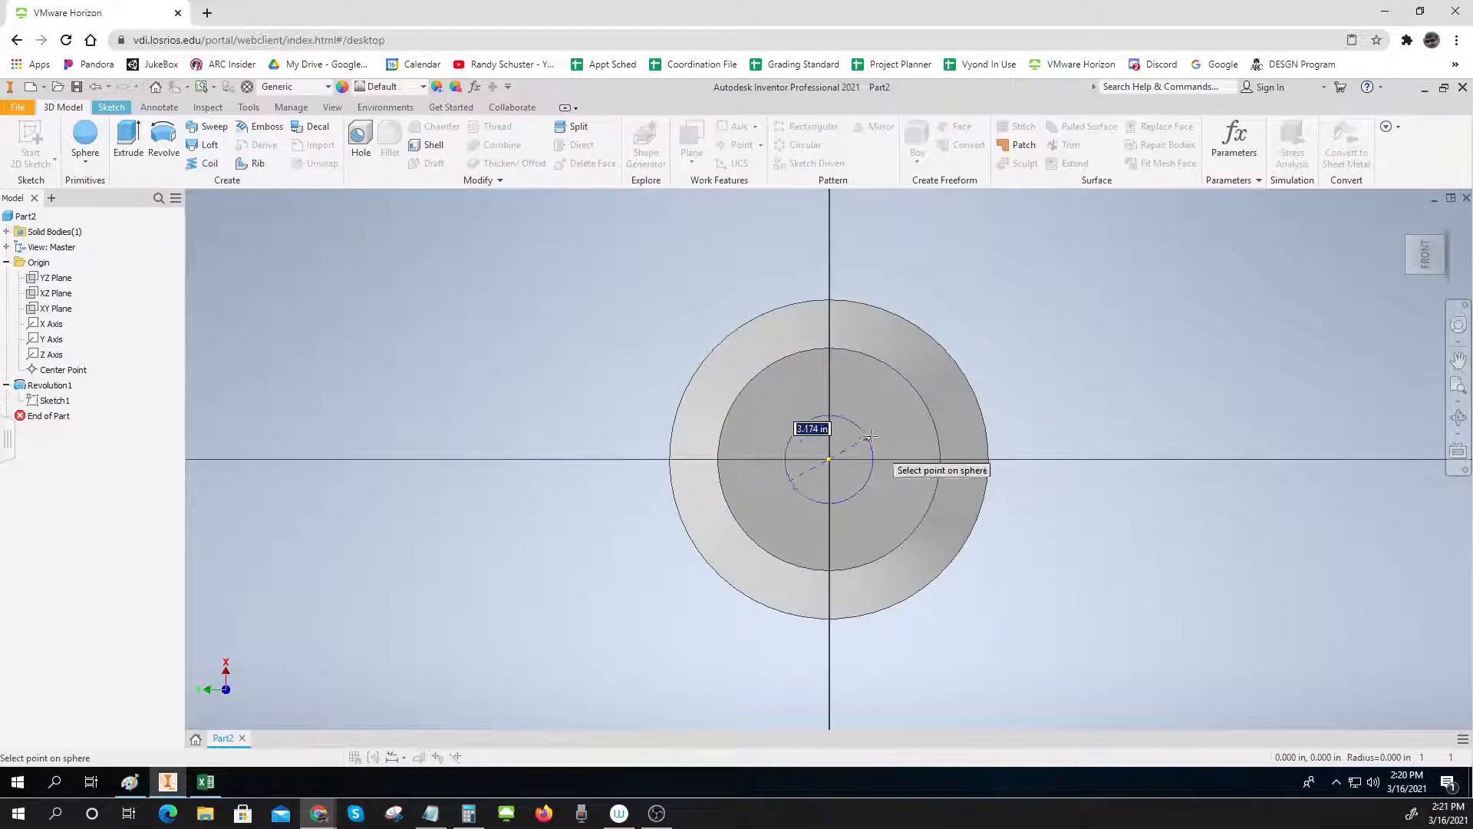
{"action": "left_click", "coordinate": [888, 427]}
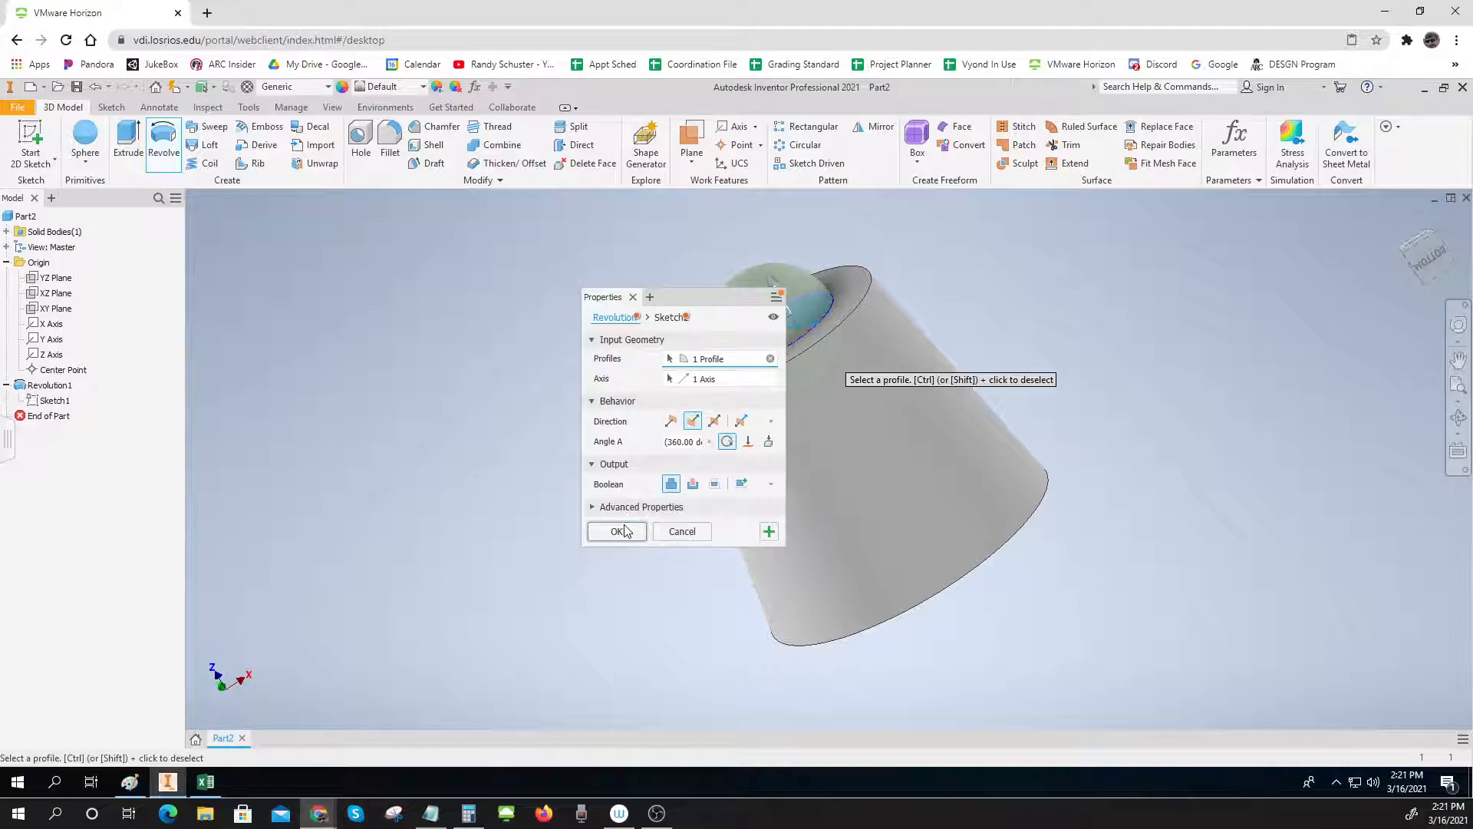
{"action": "left_click", "coordinate": [625, 531]}
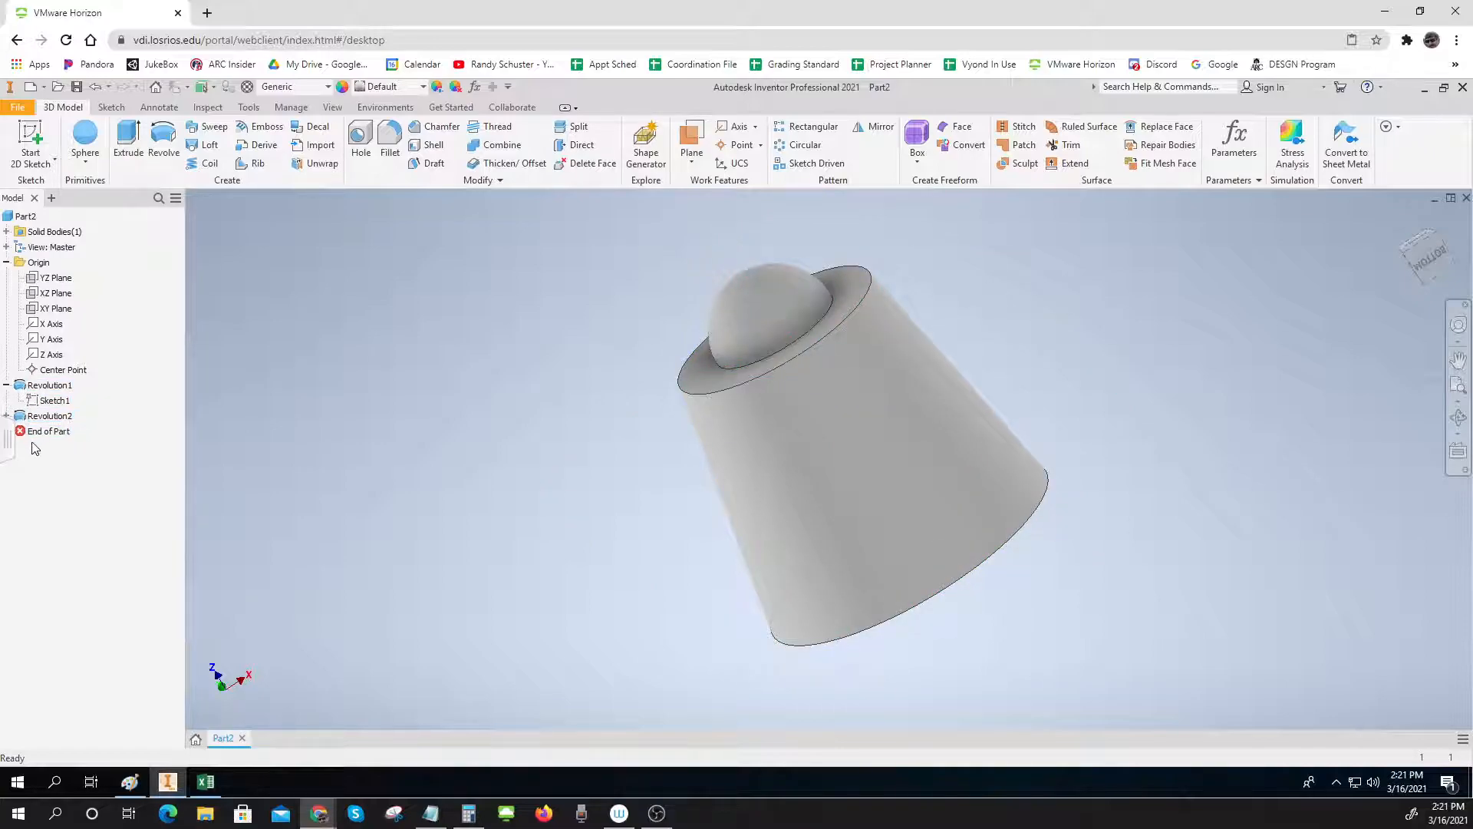
Edit the sphere's sketch, dimension the circle's diameter and finish the sketch
{"action": "left_click", "coordinate": [7, 384]}
{"action": "left_click", "coordinate": [6, 400]}
{"action": "double_click", "coordinate": [39, 417]}
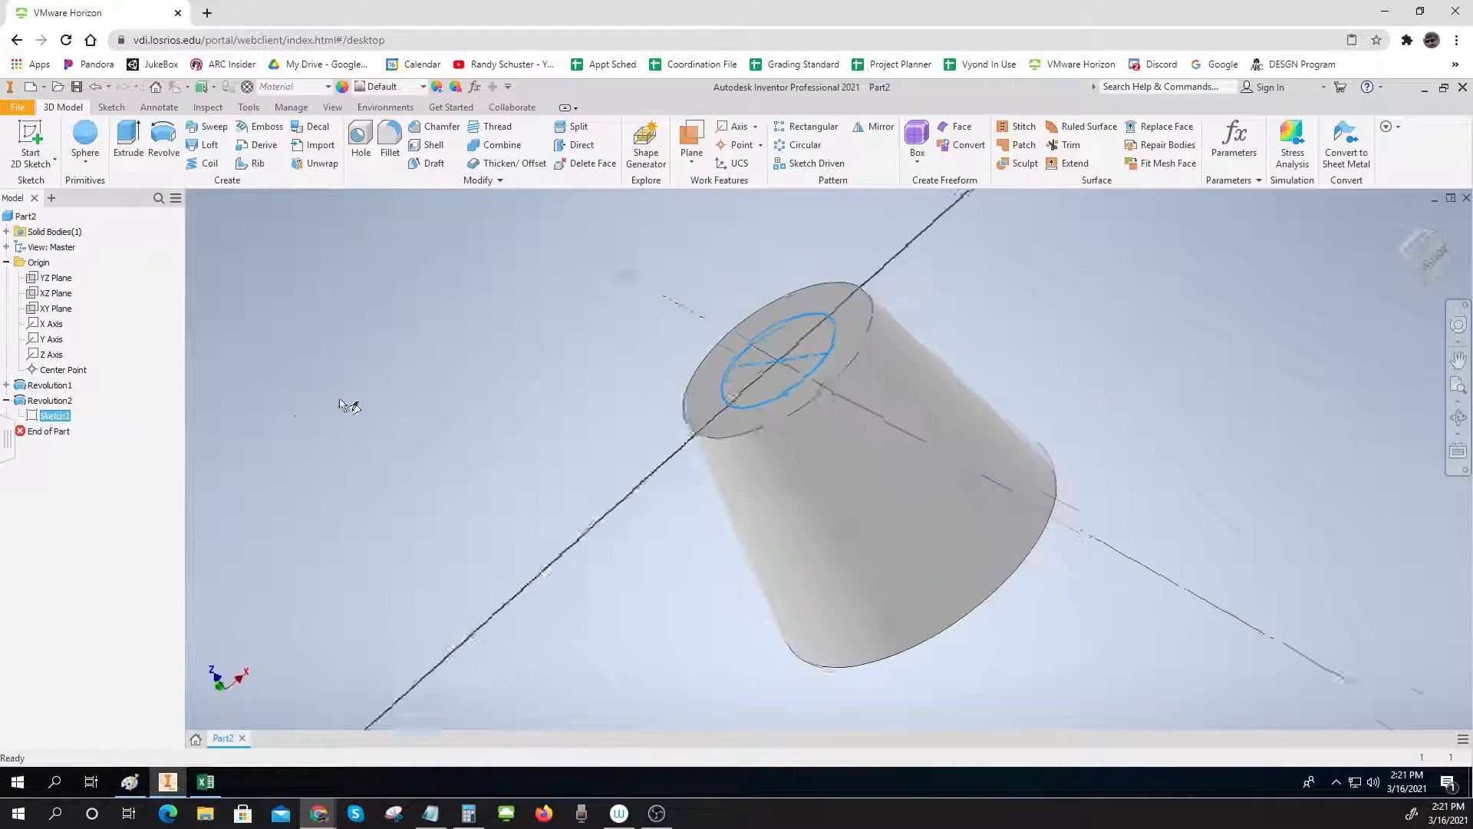
{"action": "left_click", "coordinate": [601, 138]}
{"action": "left_click", "coordinate": [866, 411]}
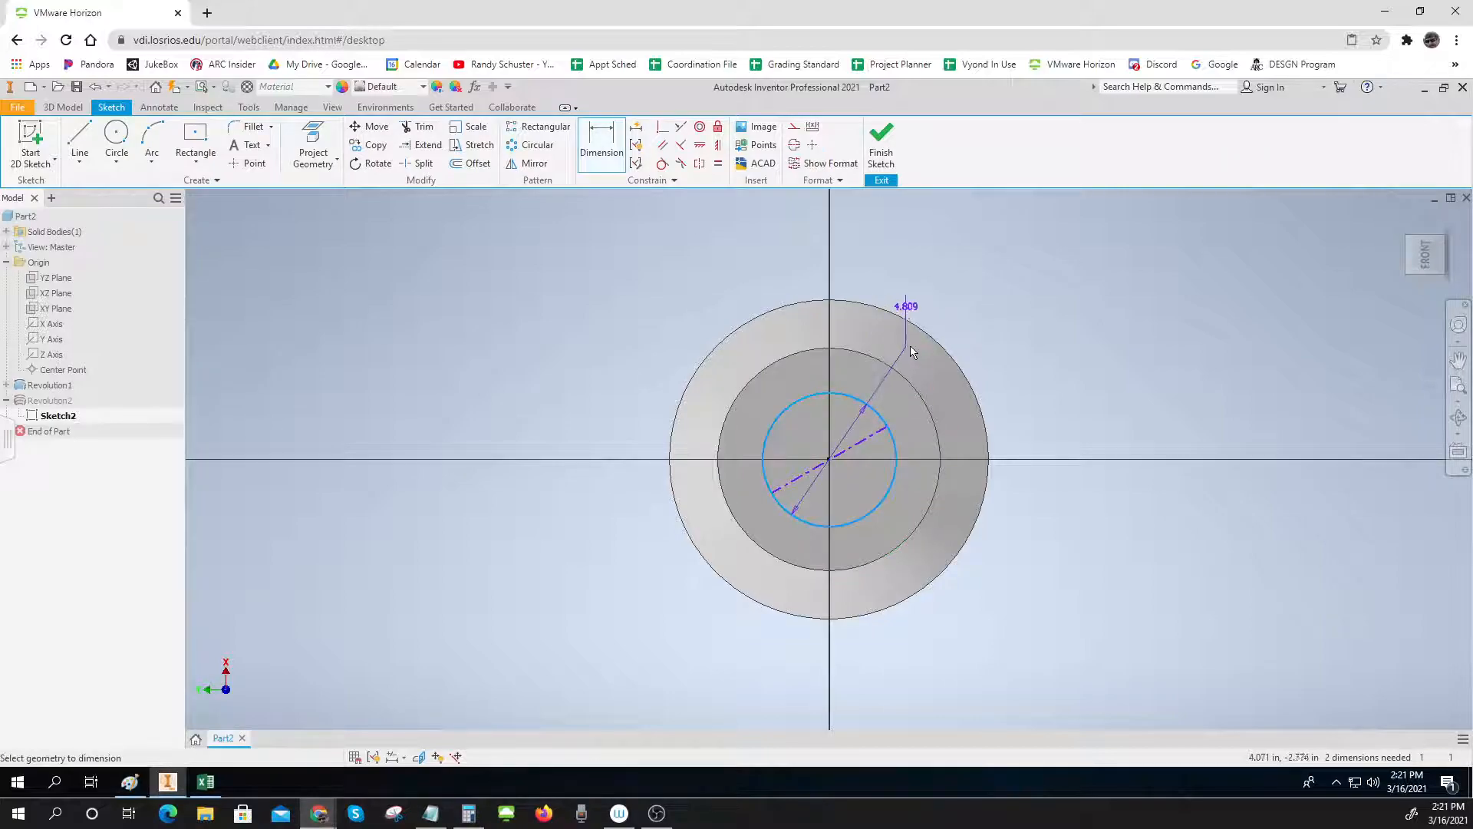
{"action": "left_click", "coordinate": [927, 299]}
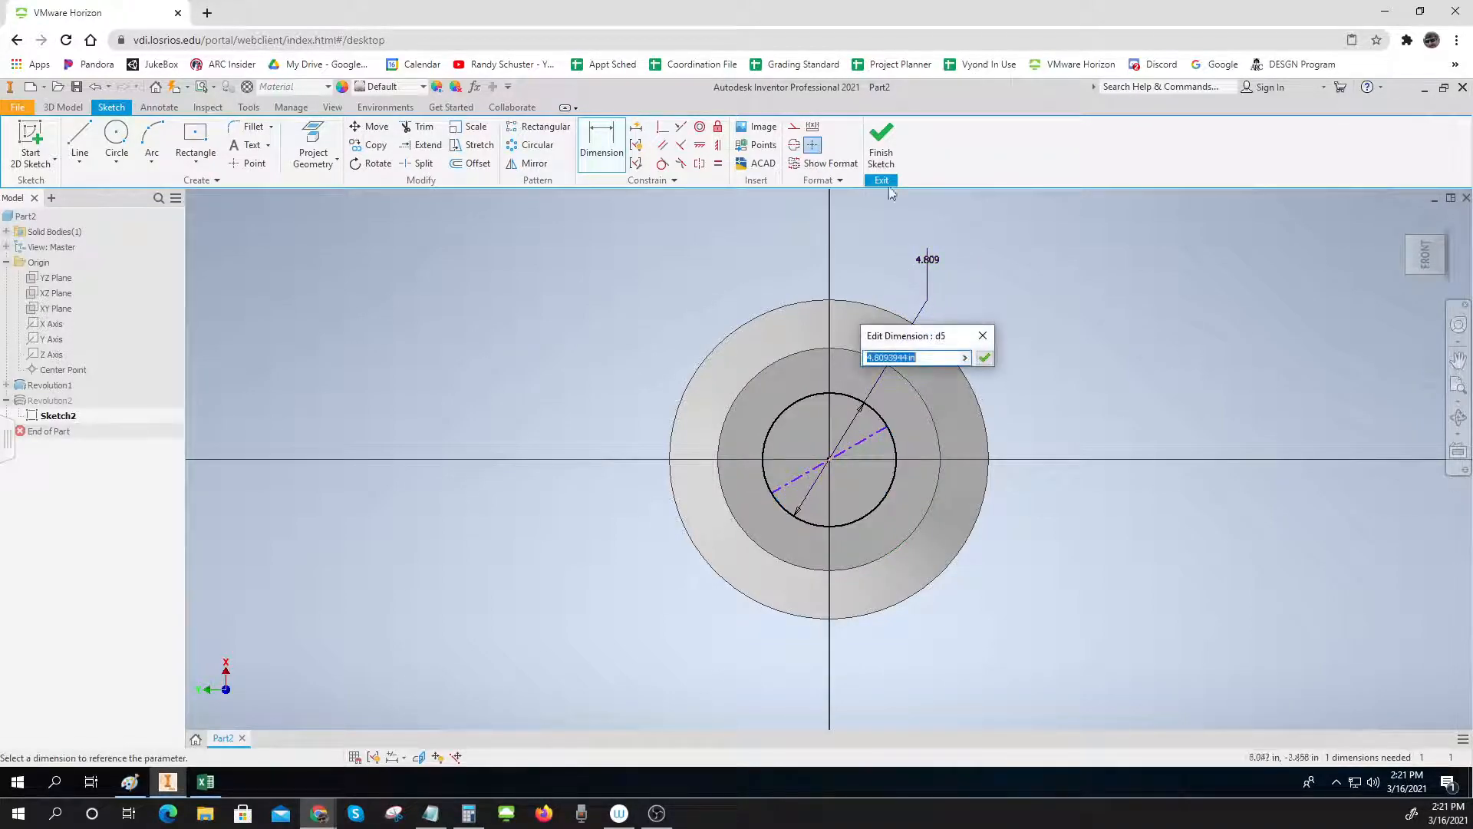
{"action": "left_click", "coordinate": [883, 127]}
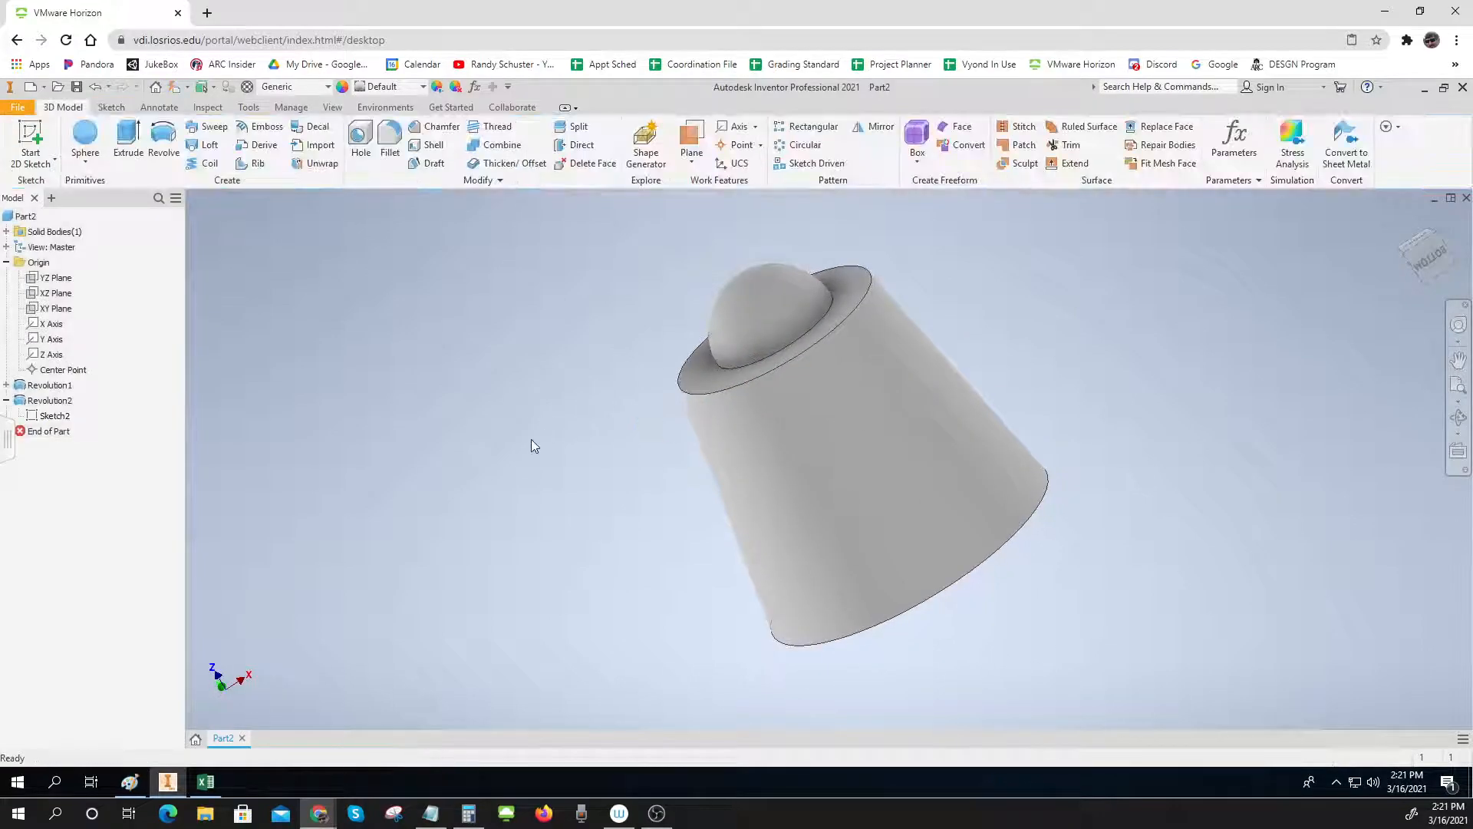
Reopen the sphere's sketch for editing
{"action": "left_click", "coordinate": [728, 358]}
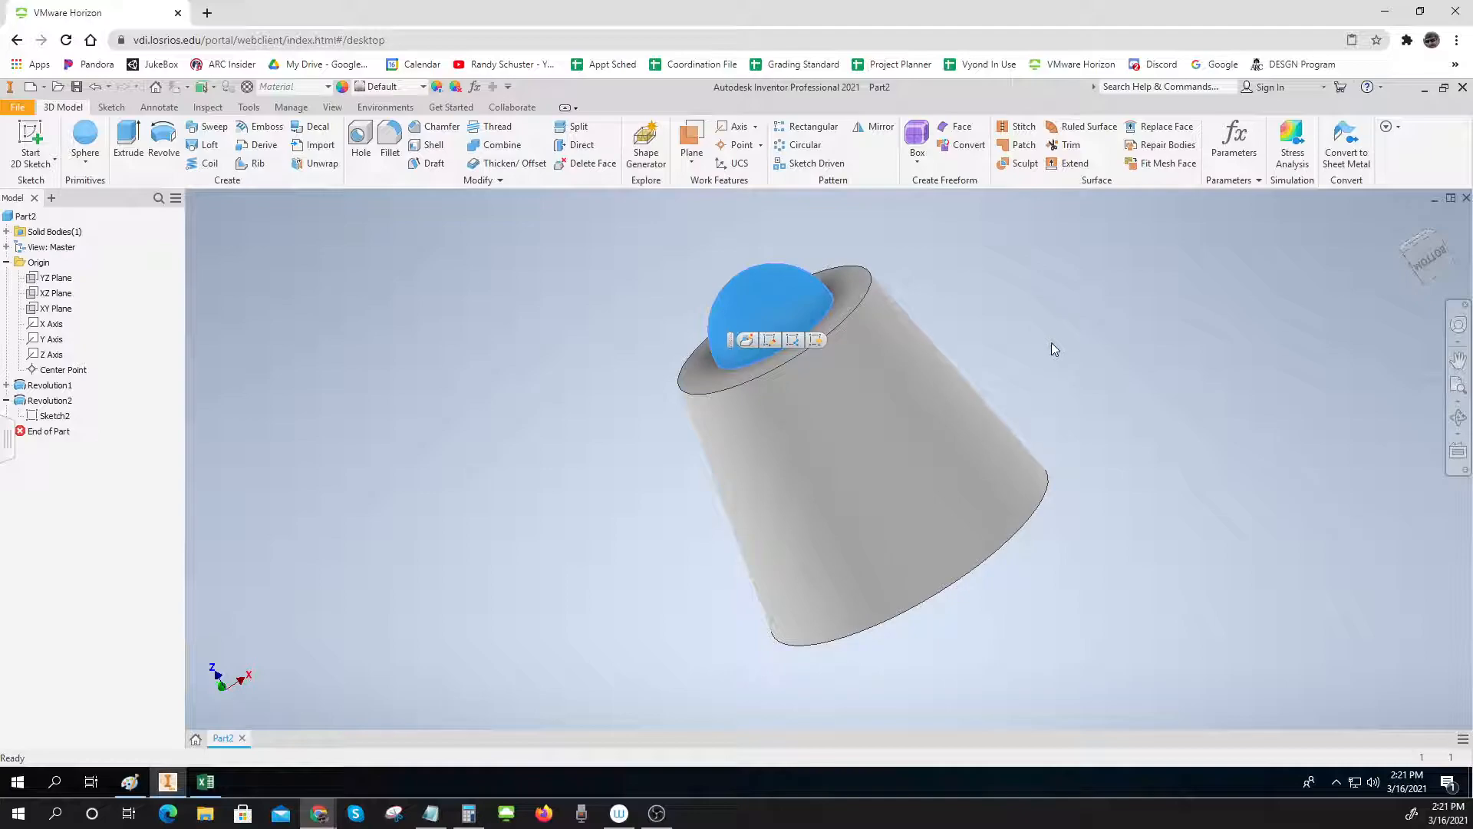
{"action": "double_click", "coordinate": [55, 416]}
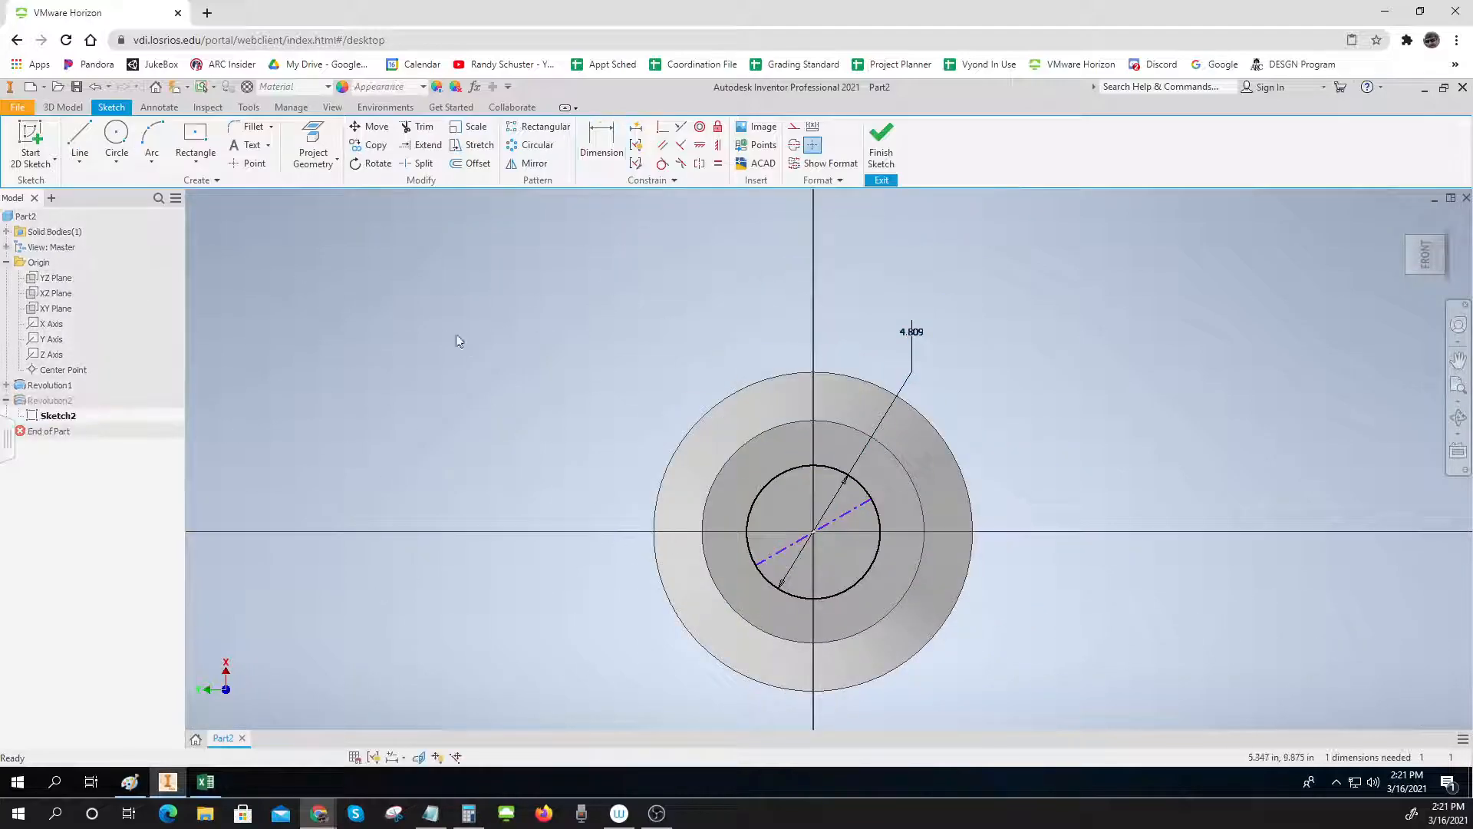
Try to move the circle and its axis line from the center to the edge of the small end face
{"action": "left_click_drag", "start_coordinate": [709, 437], "coordinate": [977, 677]}
{"action": "left_click", "coordinate": [371, 126]}
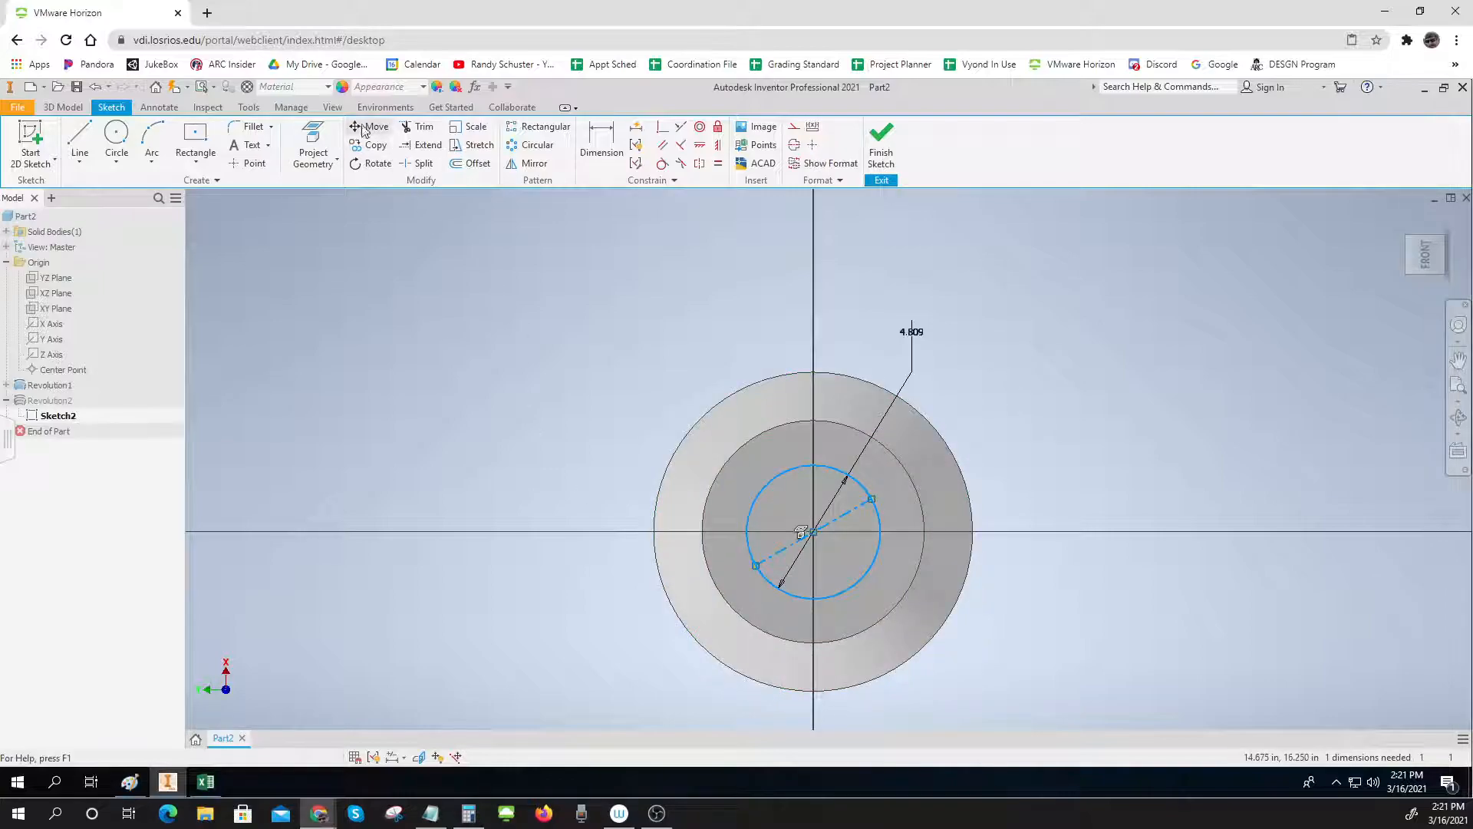
{"action": "left_click", "coordinate": [290, 231]}
{"action": "left_click", "coordinate": [813, 531]}
{"action": "left_click", "coordinate": [703, 531]}
{"action": "left_click", "coordinate": [350, 225]}
Try to move the circle alone from its center to the end face's edge, allowing its constraints to be removed
{"action": "left_click", "coordinate": [779, 472]}
{"action": "left_click", "coordinate": [291, 231]}
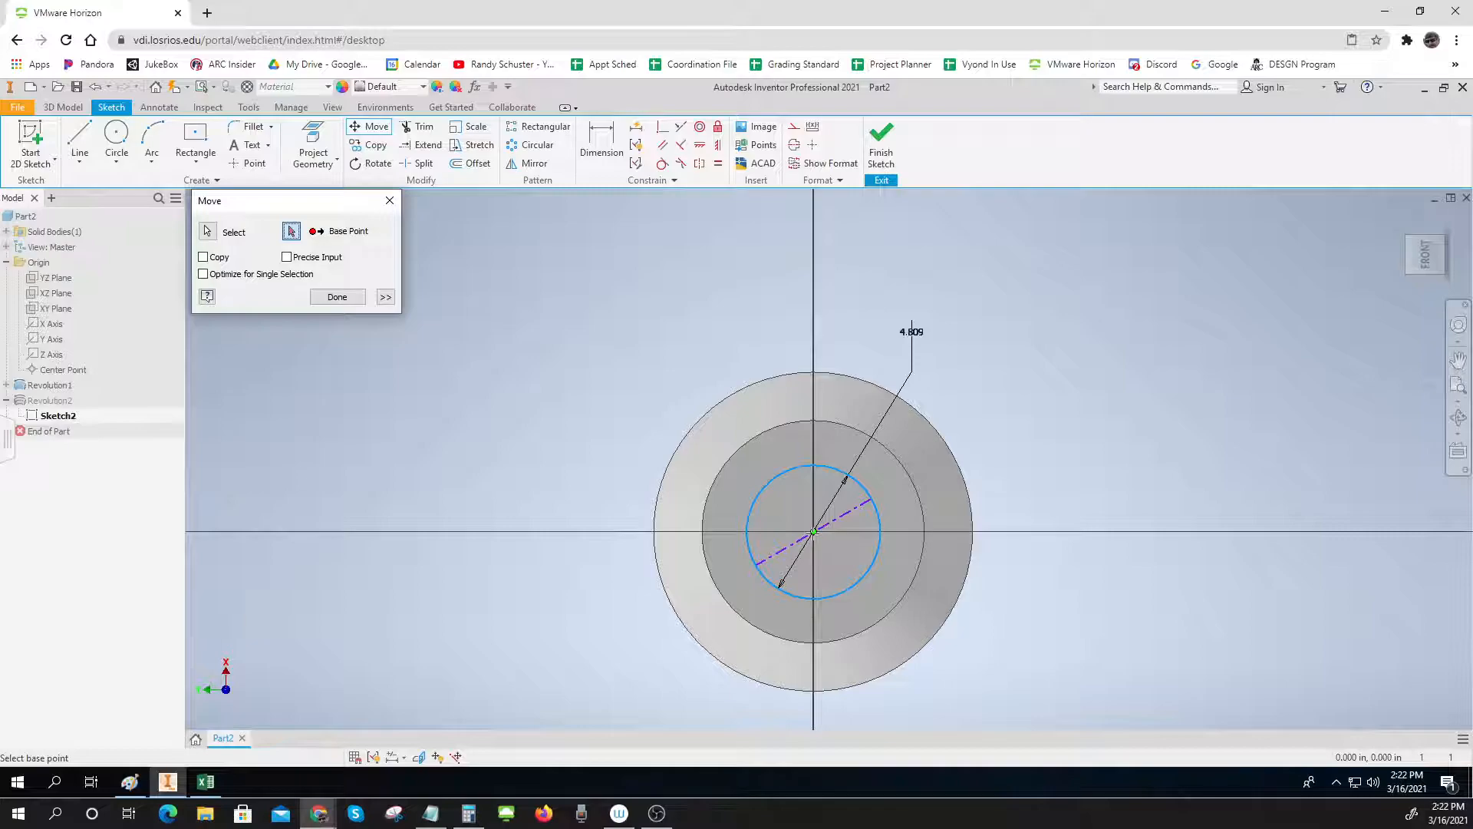
{"action": "left_click", "coordinate": [814, 531]}
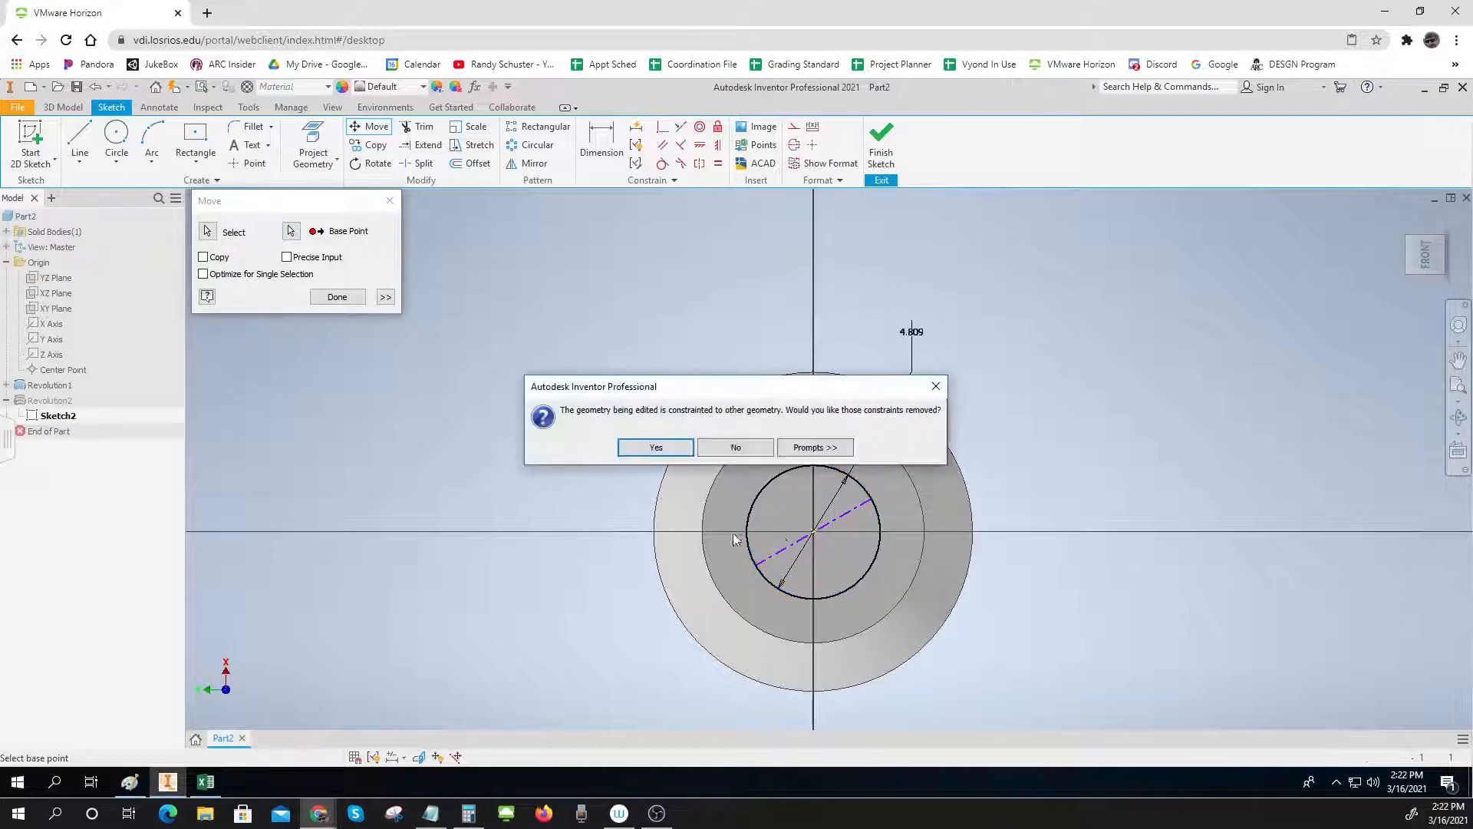
{"action": "left_click", "coordinate": [656, 448]}
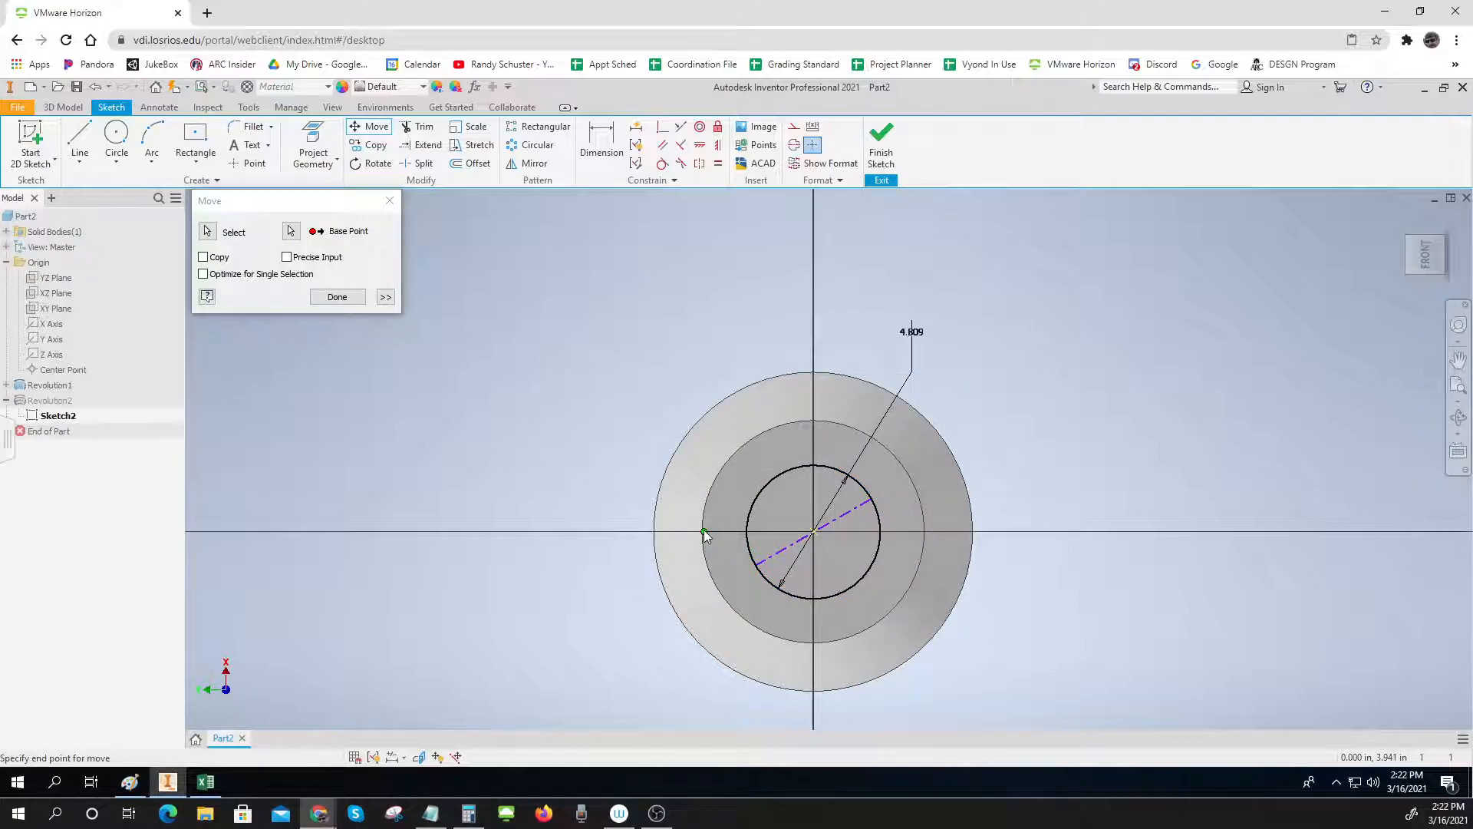
{"action": "left_click", "coordinate": [703, 529]}
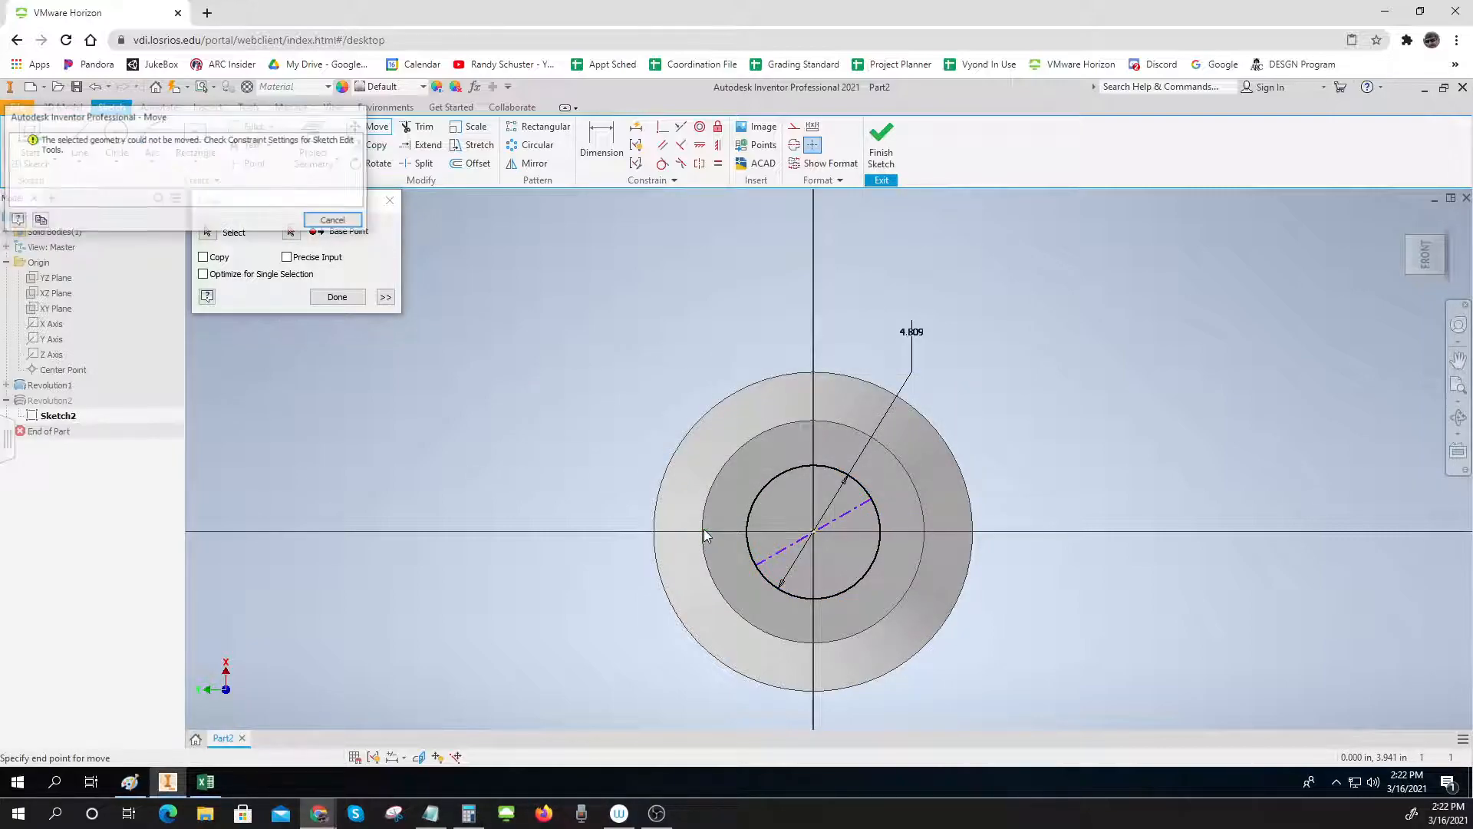
{"action": "left_click", "coordinate": [334, 221]}
{"action": "left_click", "coordinate": [795, 469]}
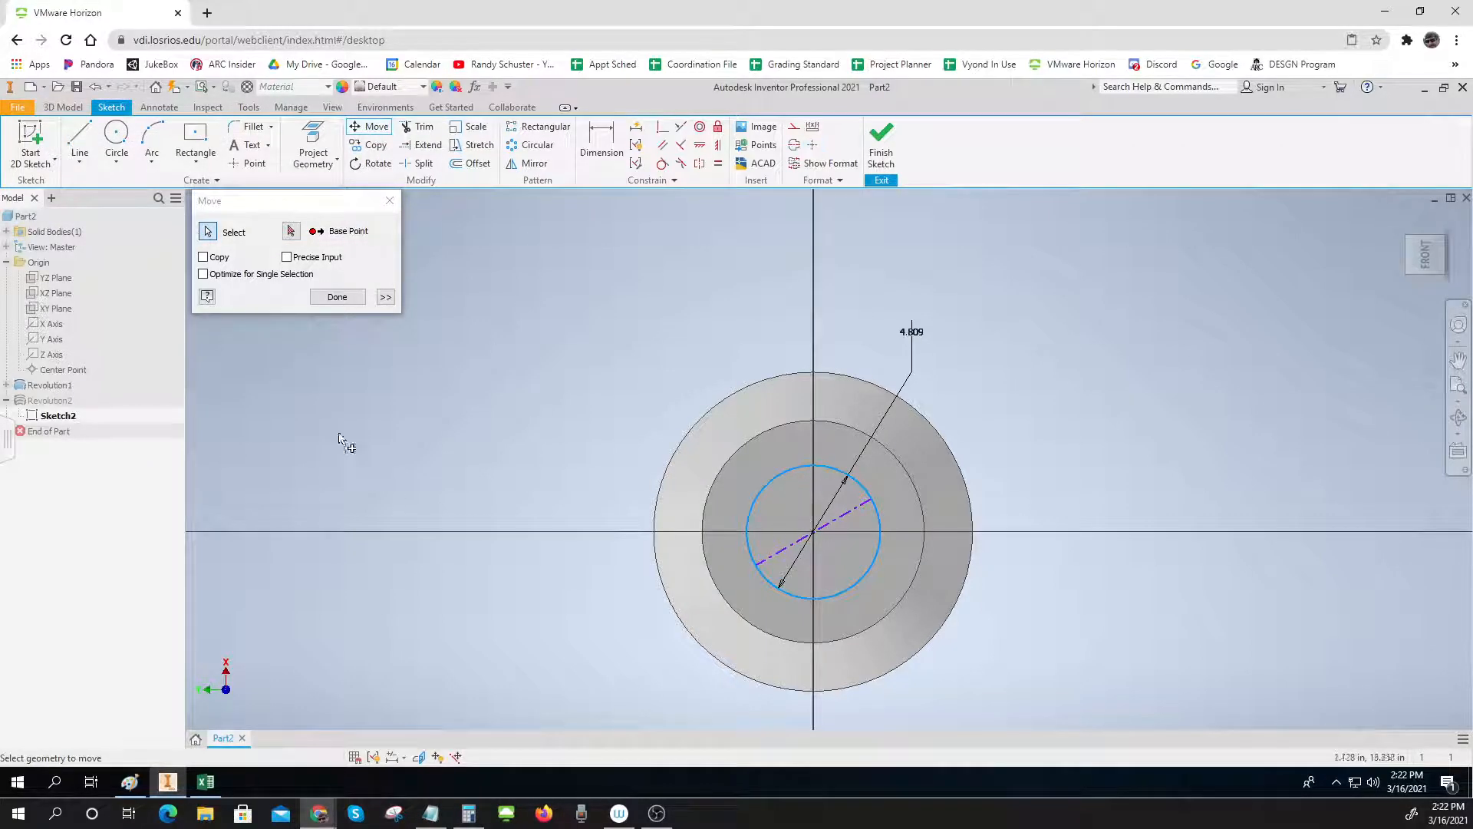
{"action": "left_click_drag", "start_coordinate": [672, 401], "coordinate": [964, 673]}
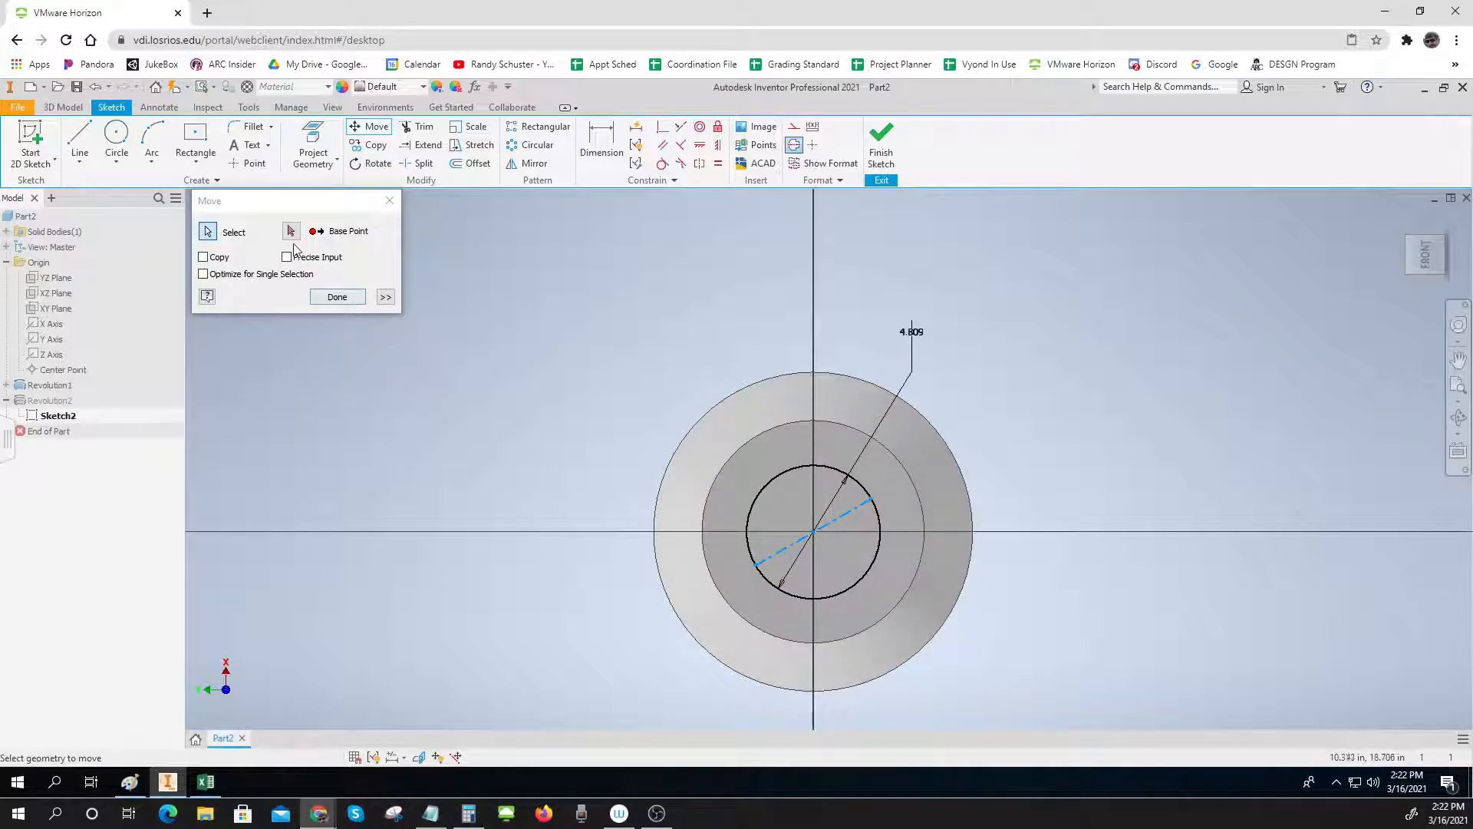
{"action": "left_click", "coordinate": [291, 232]}
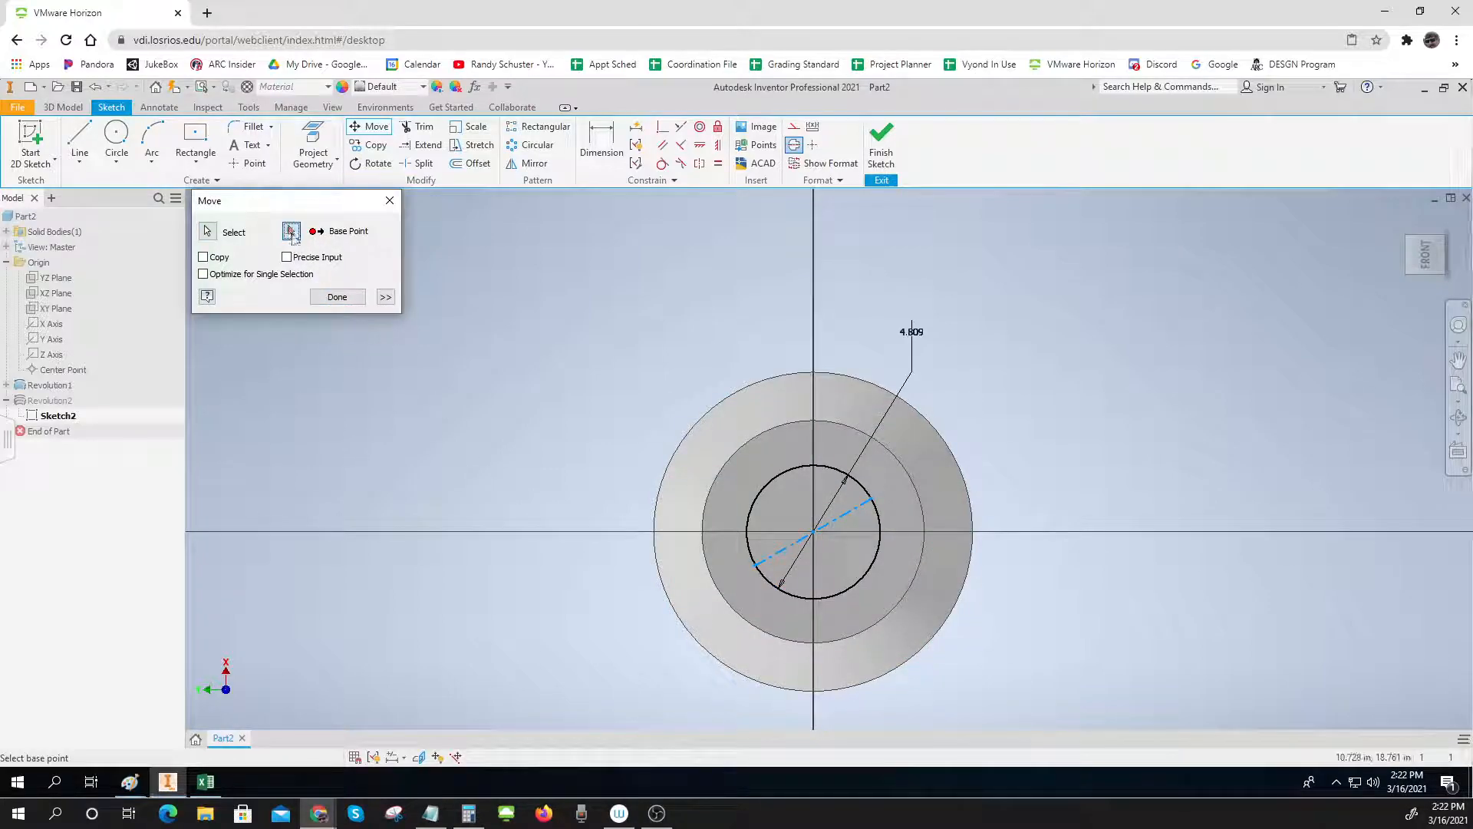
{"action": "left_click", "coordinate": [344, 298]}
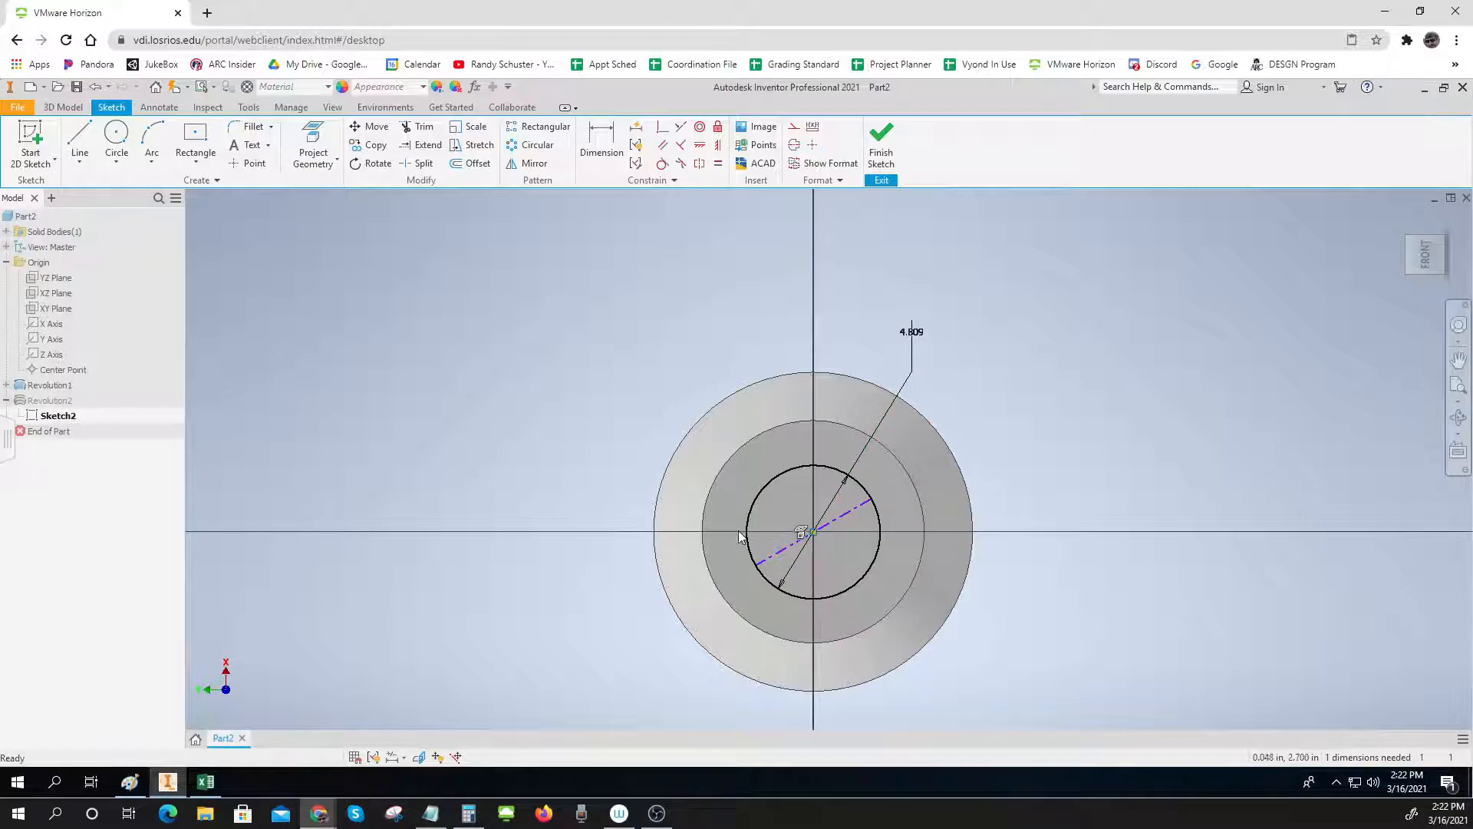
Delete the constraint at the center of the sphere's circle
{"action": "left_click_drag", "start_coordinate": [785, 512], "coordinate": [842, 556]}
{"action": "right_click", "coordinate": [802, 532]}
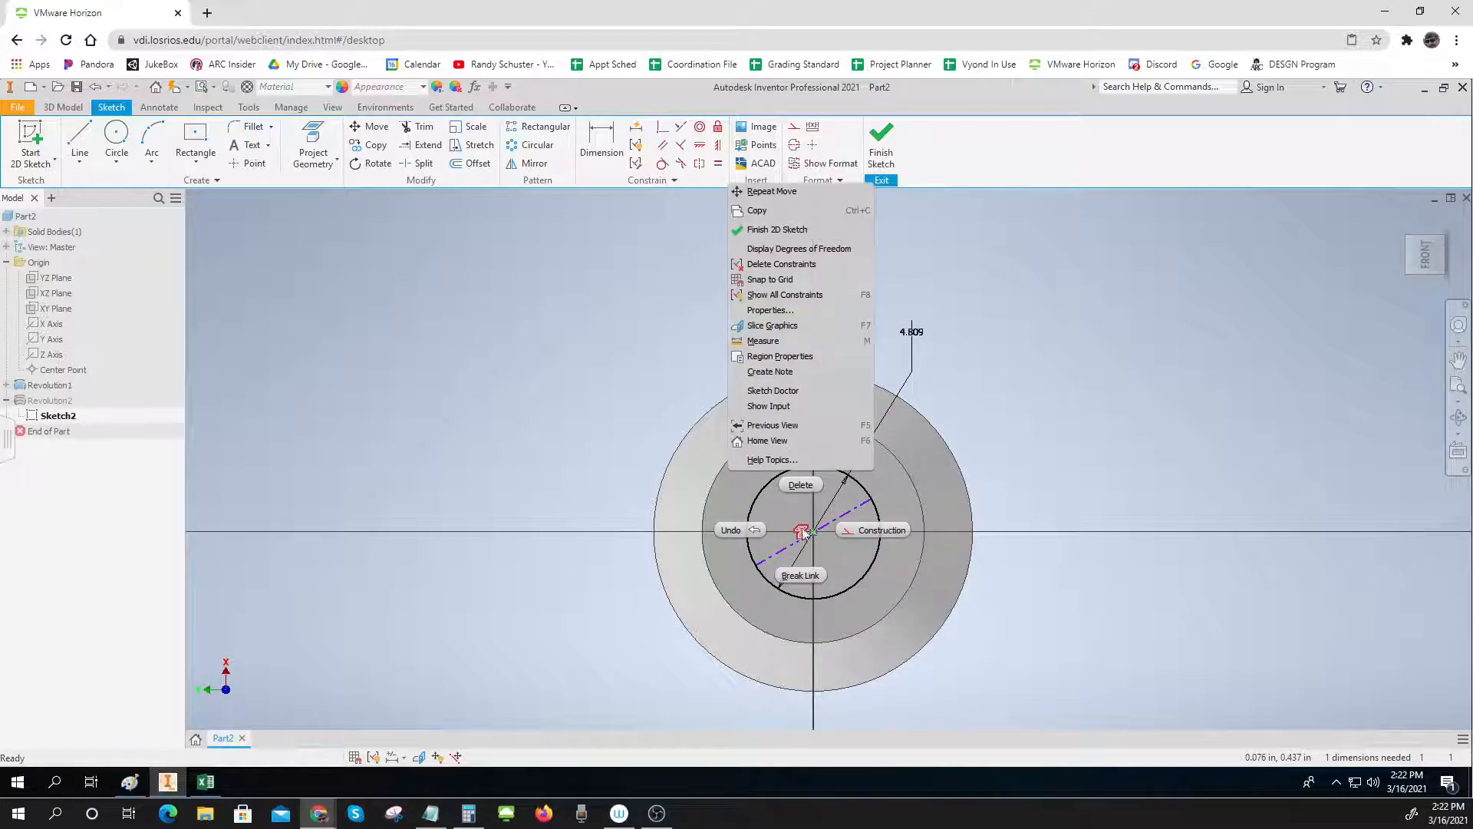
{"action": "left_click", "coordinate": [798, 483]}
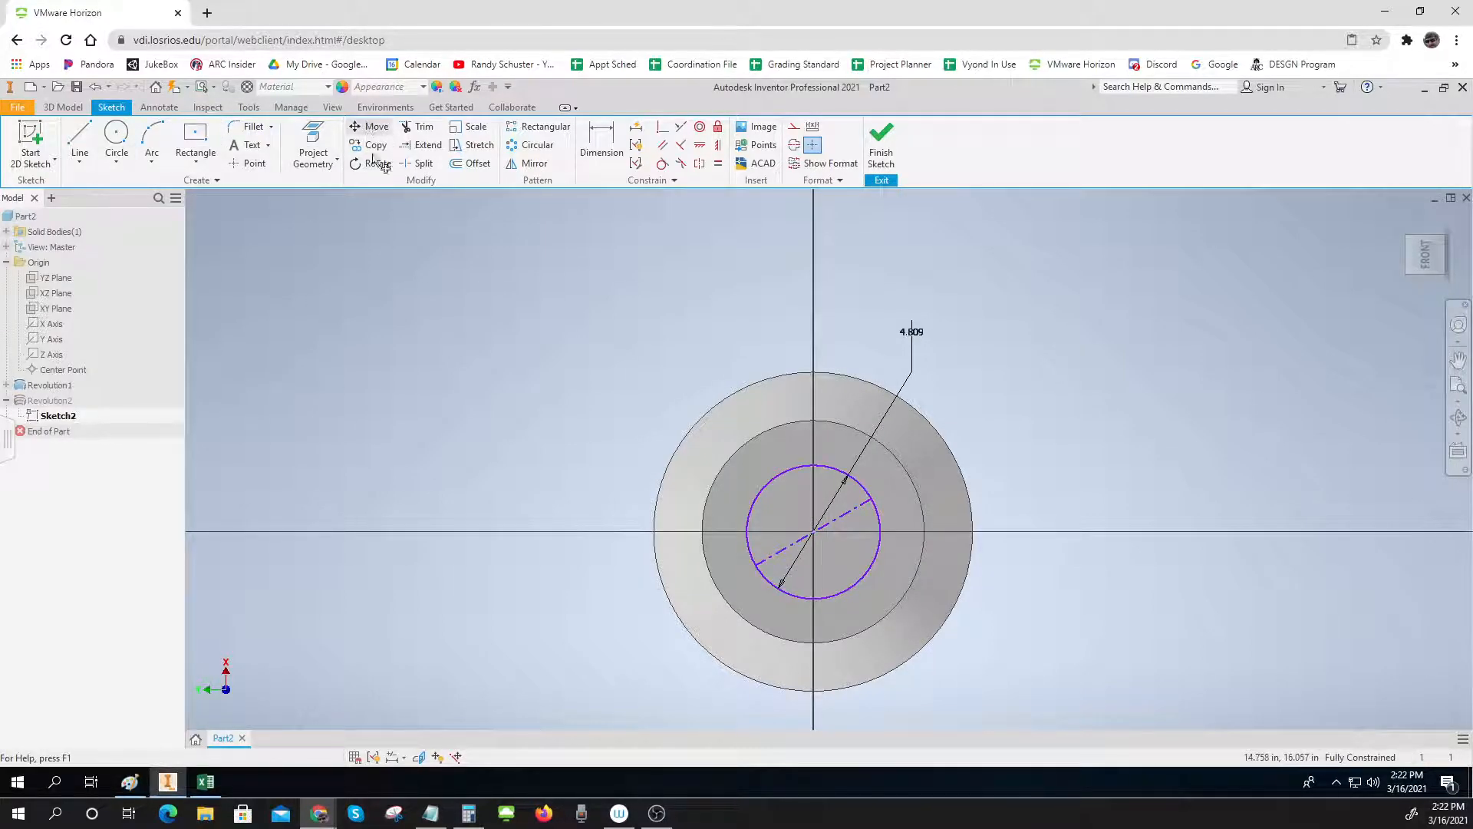
Move the circle and its axis line about 3.94 in from the center onto the small end face's edge, and finish the sketch
{"action": "left_click", "coordinate": [371, 127]}
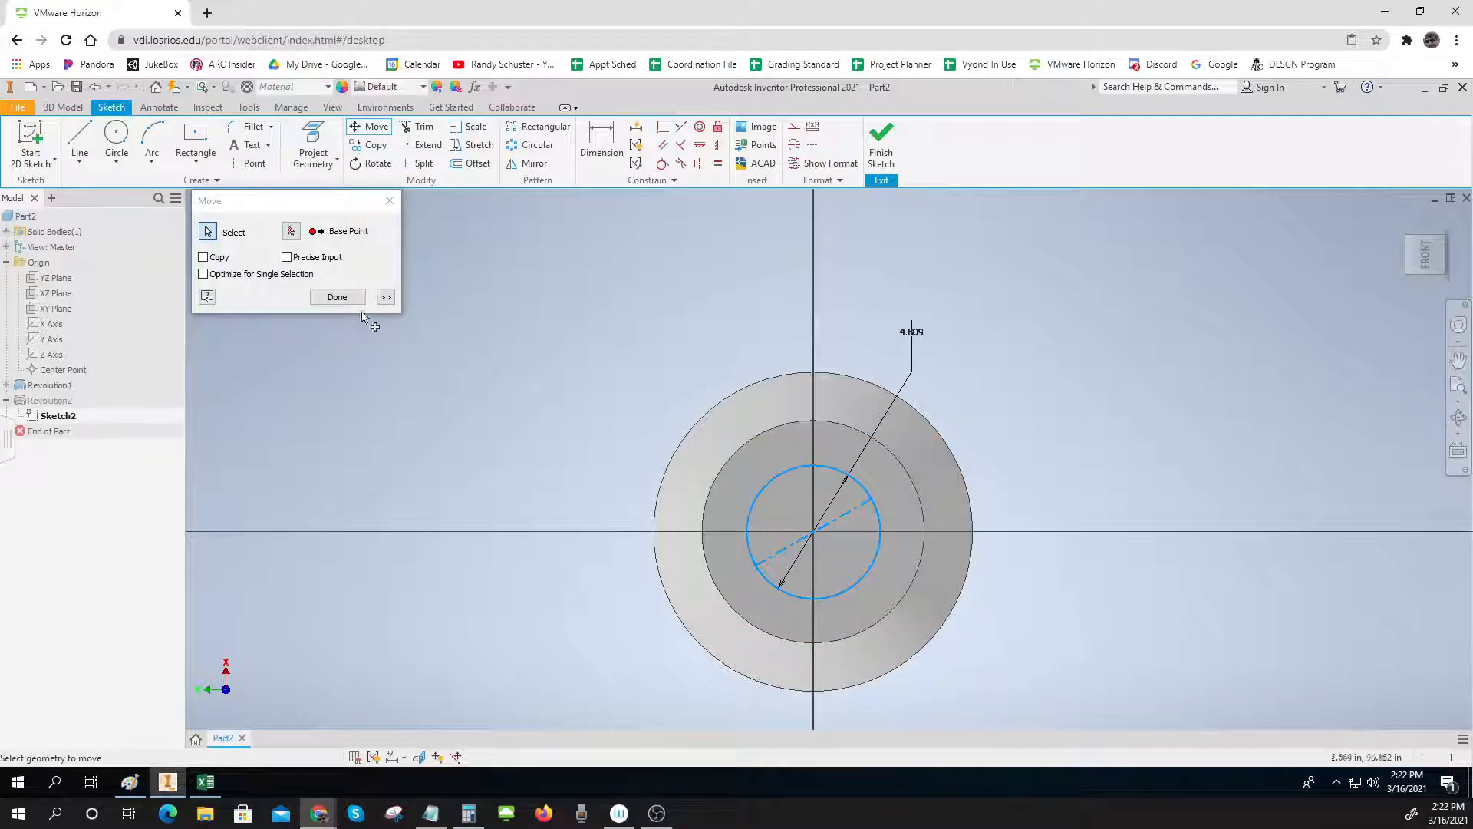
{"action": "left_click", "coordinate": [291, 231]}
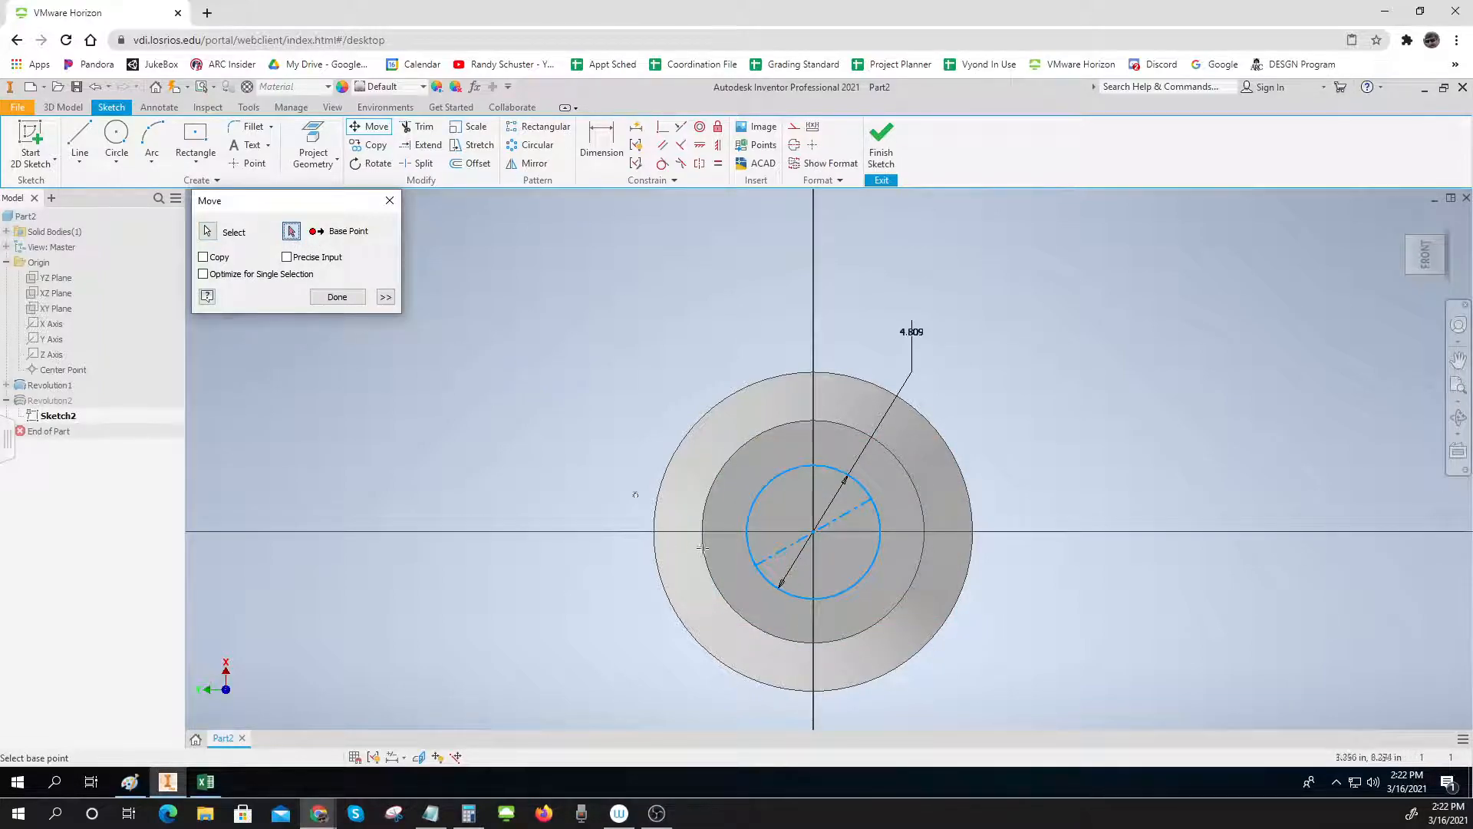
{"action": "left_click", "coordinate": [813, 531]}
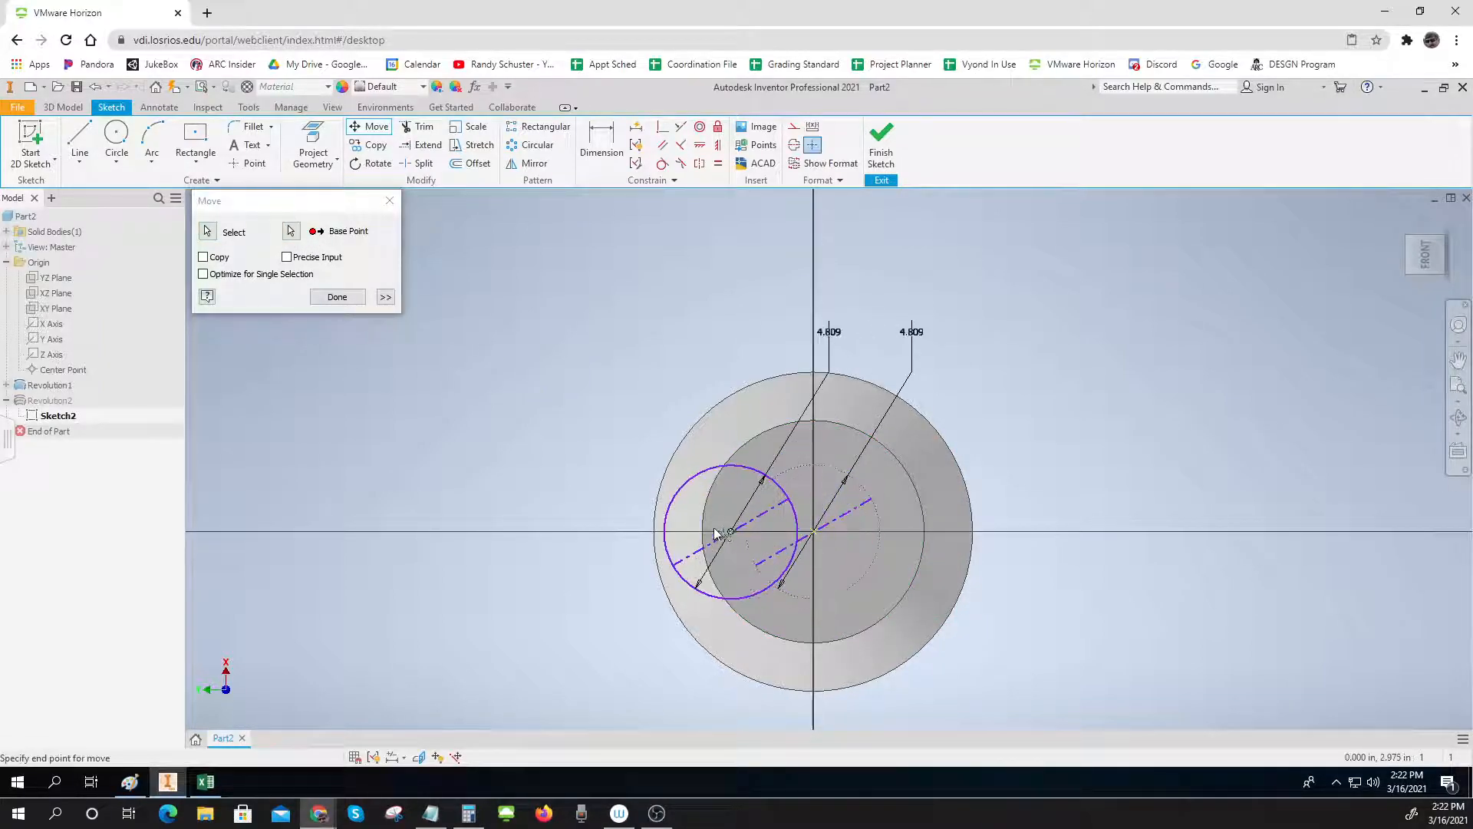
{"action": "left_click", "coordinate": [704, 531]}
{"action": "left_click", "coordinate": [338, 297]}
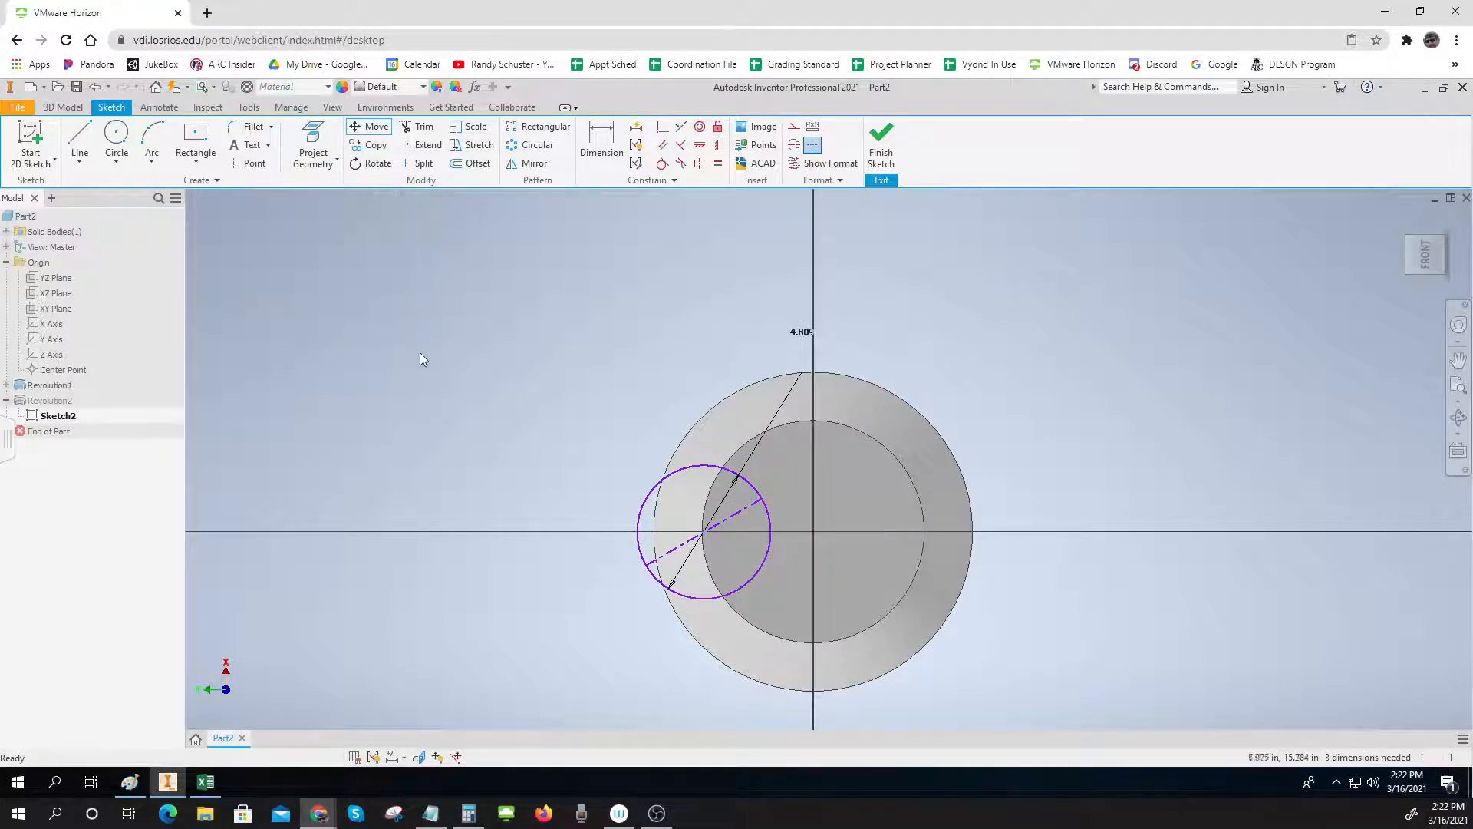
{"action": "left_click", "coordinate": [881, 145]}
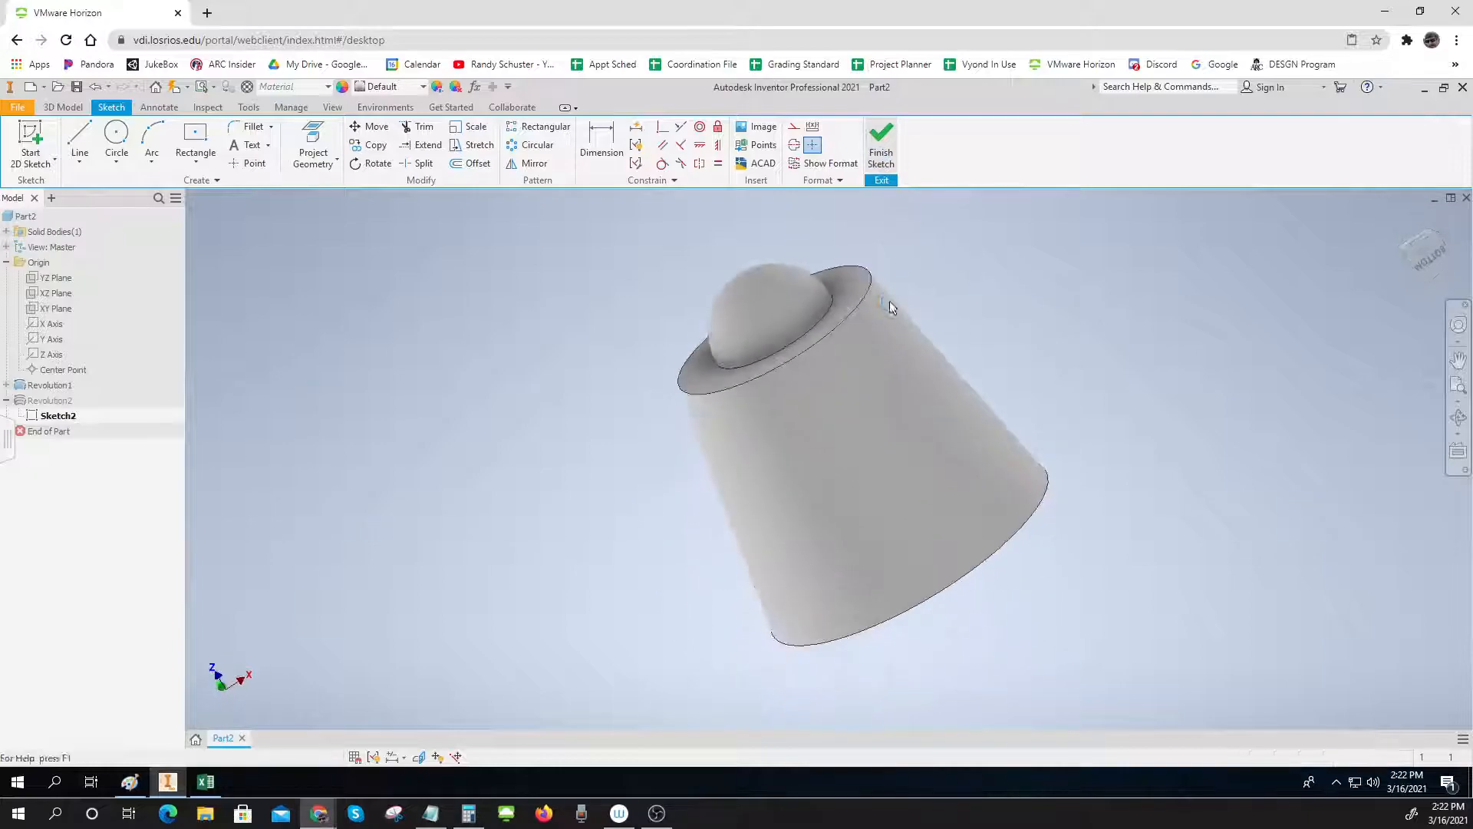
{"action": "middle_click_drag", "start_coordinate": [683, 562], "coordinate": [762, 572], "text": "shift"}
{"action": "left_click_drag", "start_coordinate": [813, 531], "coordinate": [868, 538]}
{"action": "key", "text": "Escape"}
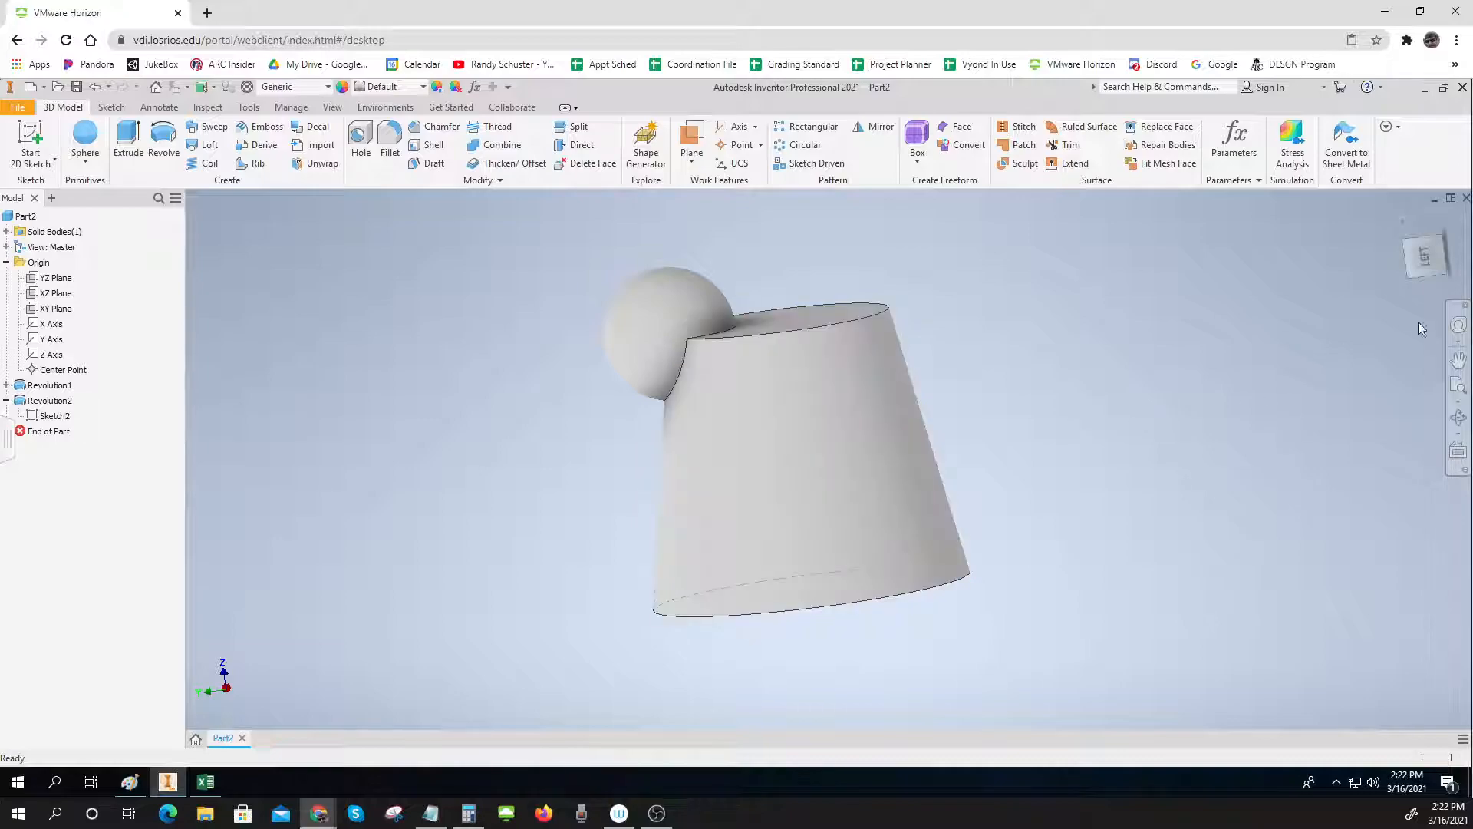
Rename the sphere's diameter parameter d5 as spherdia
{"action": "left_click", "coordinate": [1421, 259]}
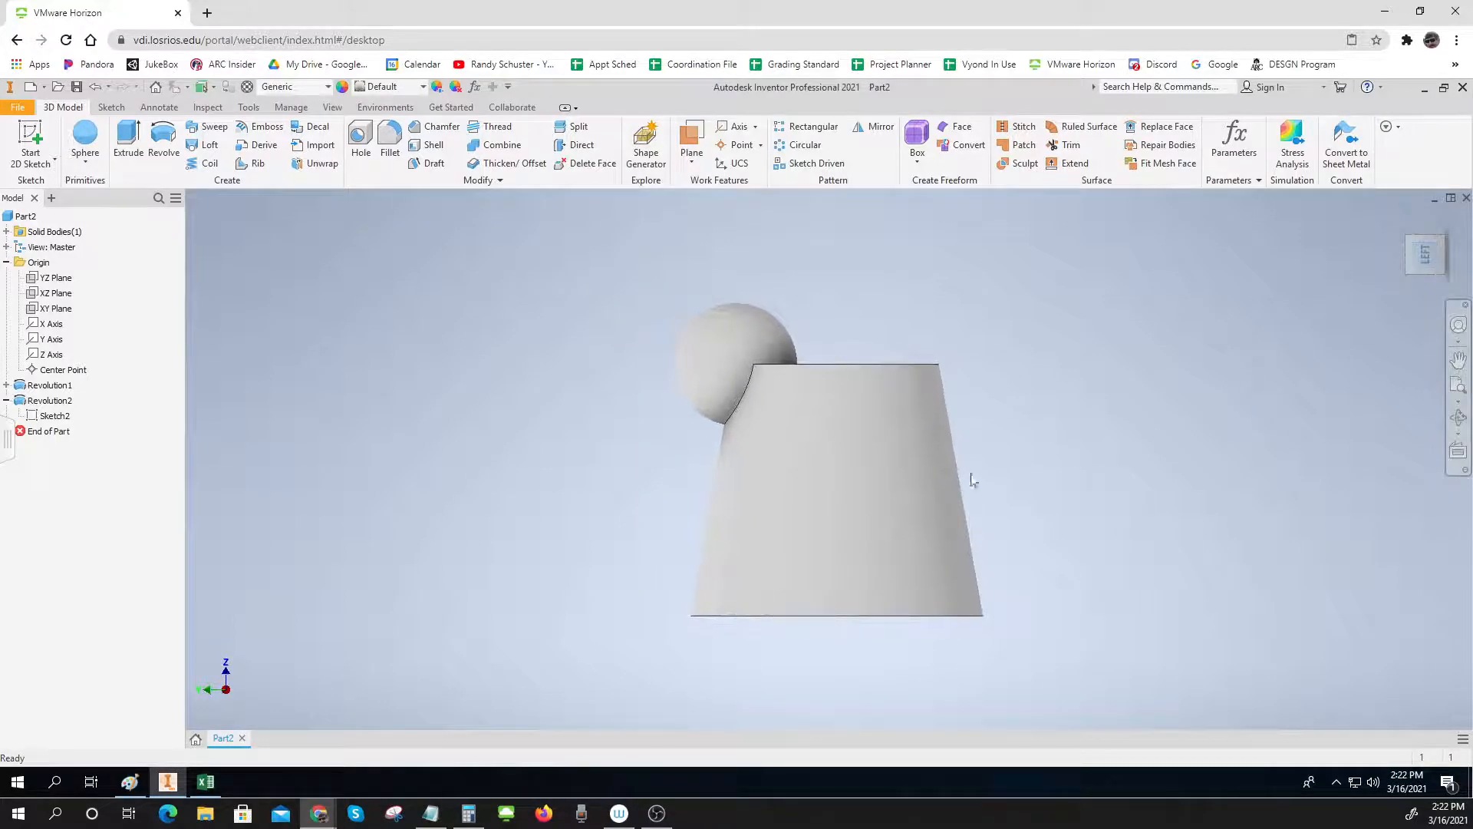
{"action": "left_click", "coordinate": [1396, 254]}
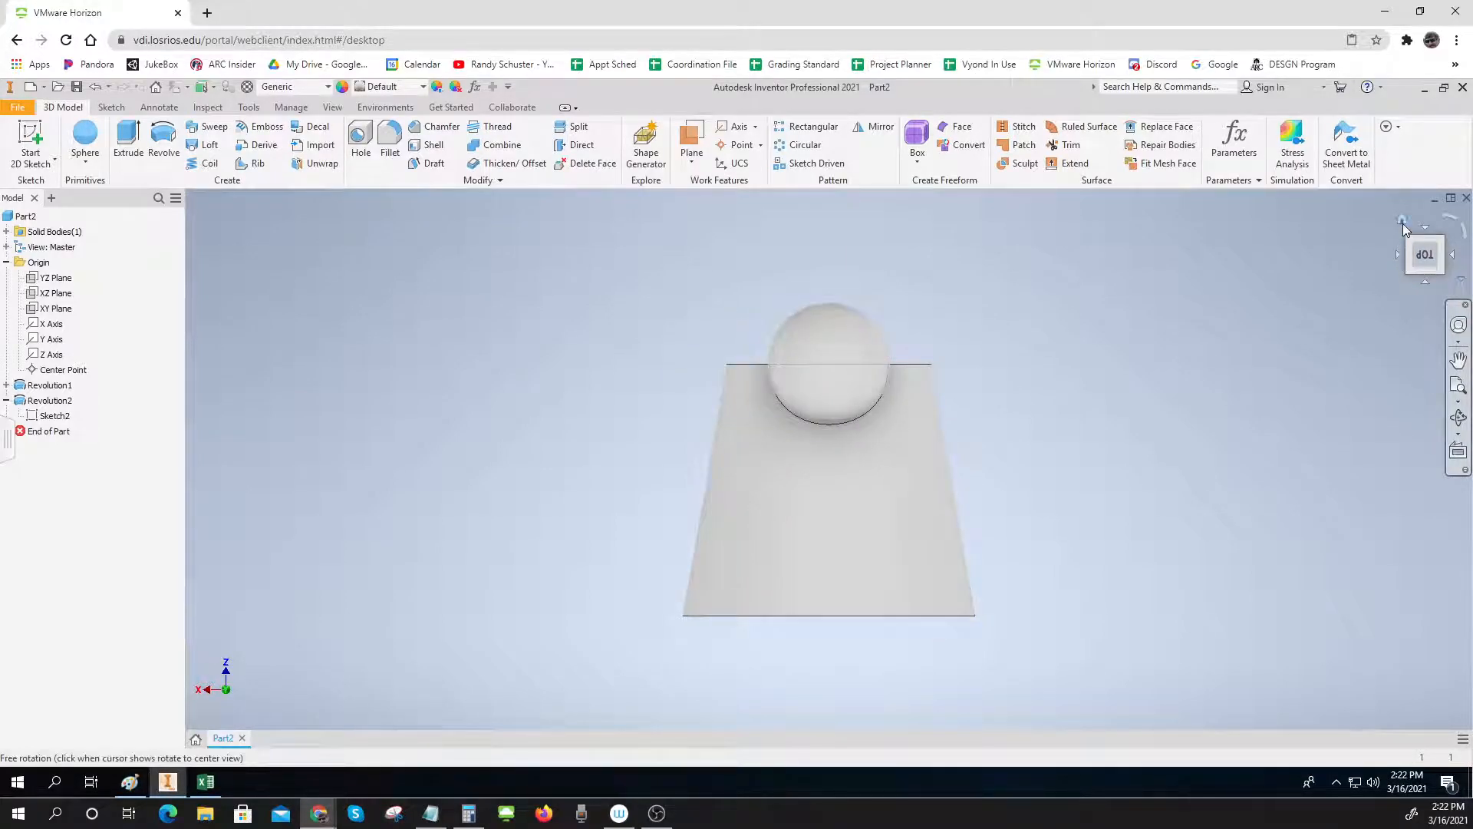
{"action": "left_click", "coordinate": [1404, 228]}
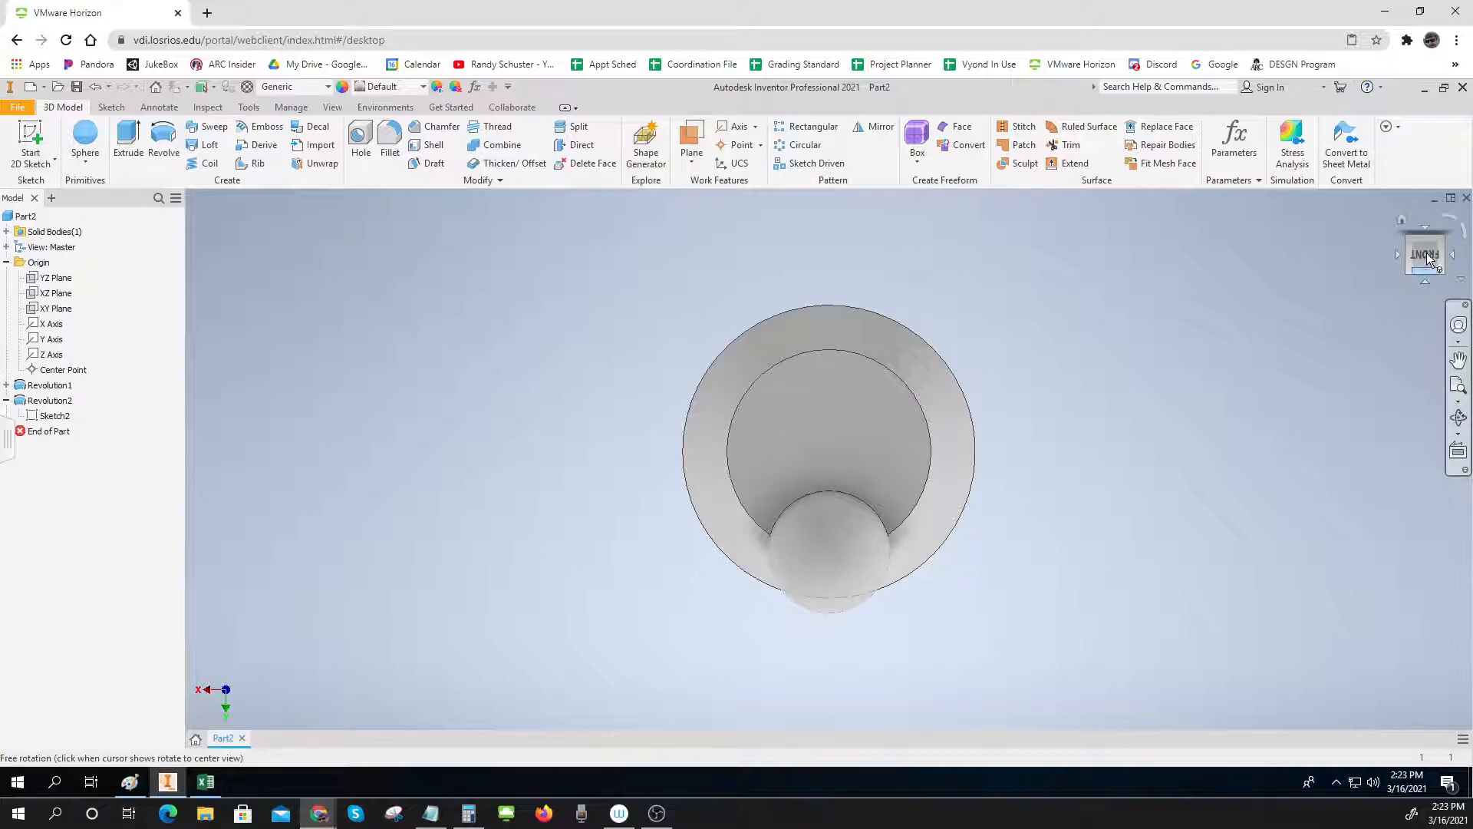
{"action": "left_click", "coordinate": [1424, 280]}
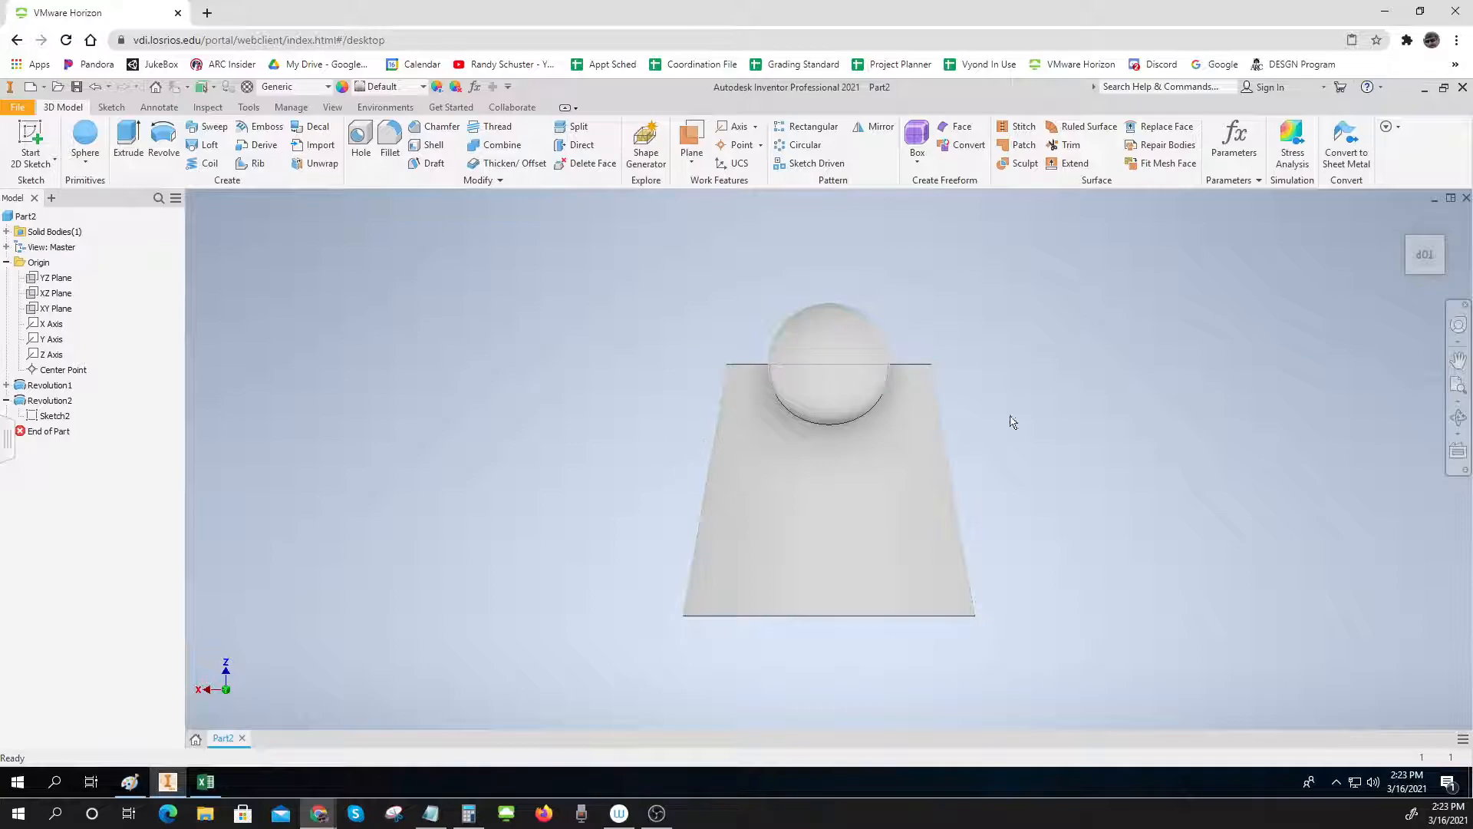
{"action": "left_click", "coordinate": [1232, 140]}
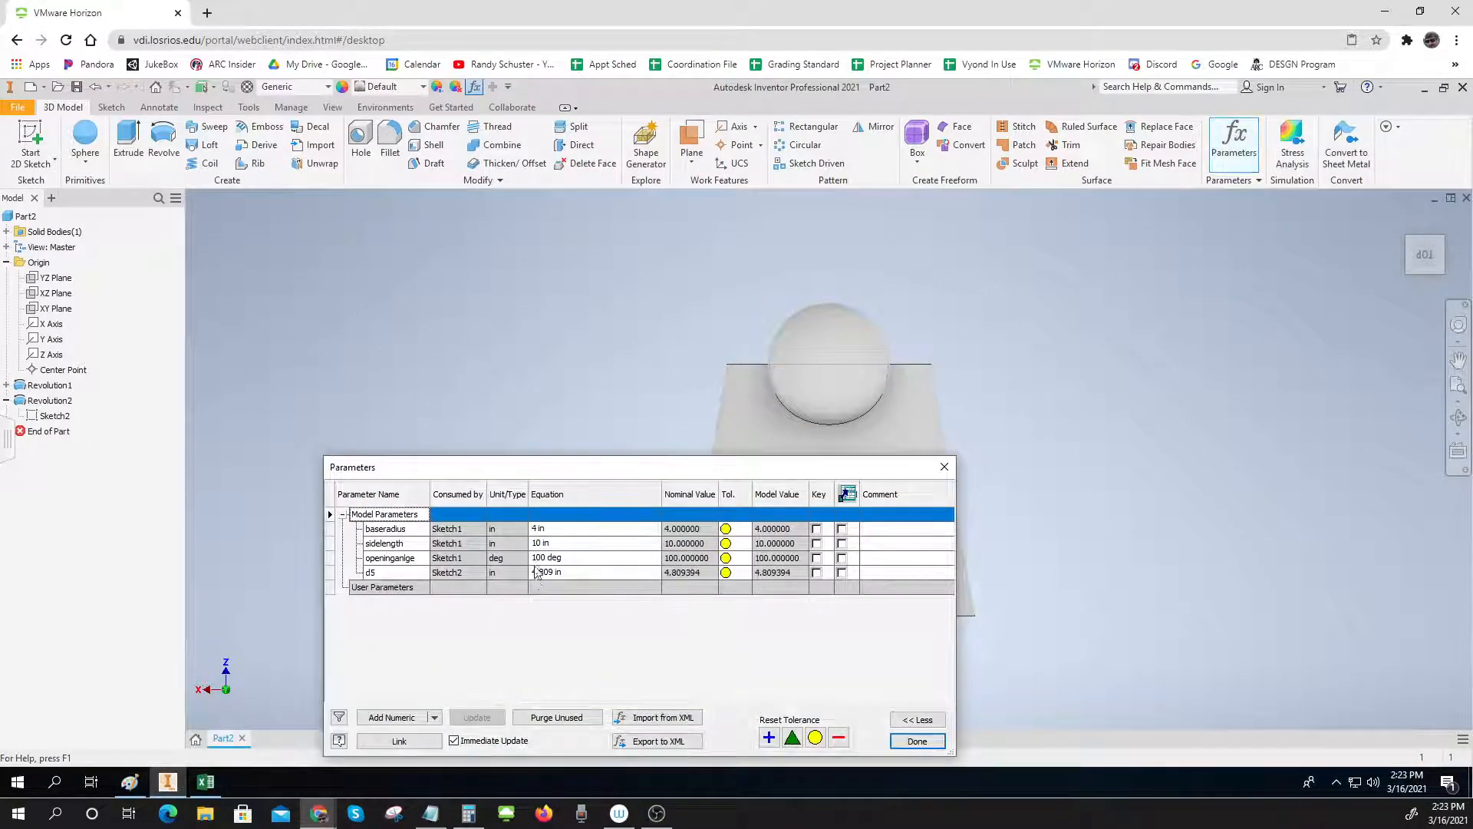
{"action": "left_click", "coordinate": [583, 573]}
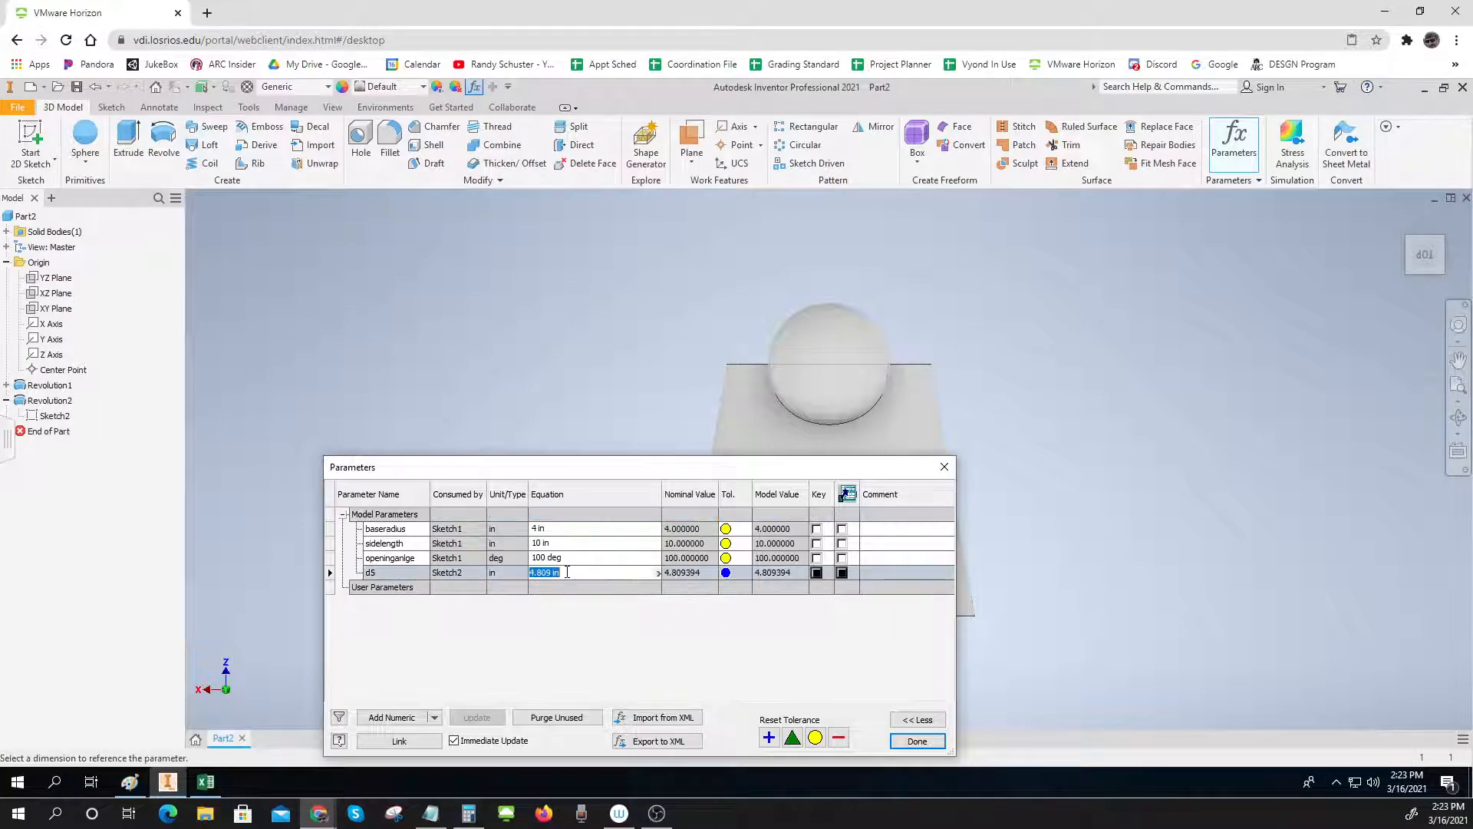
{"action": "left_click", "coordinate": [370, 573]}
{"action": "type", "text": "spherdia"}
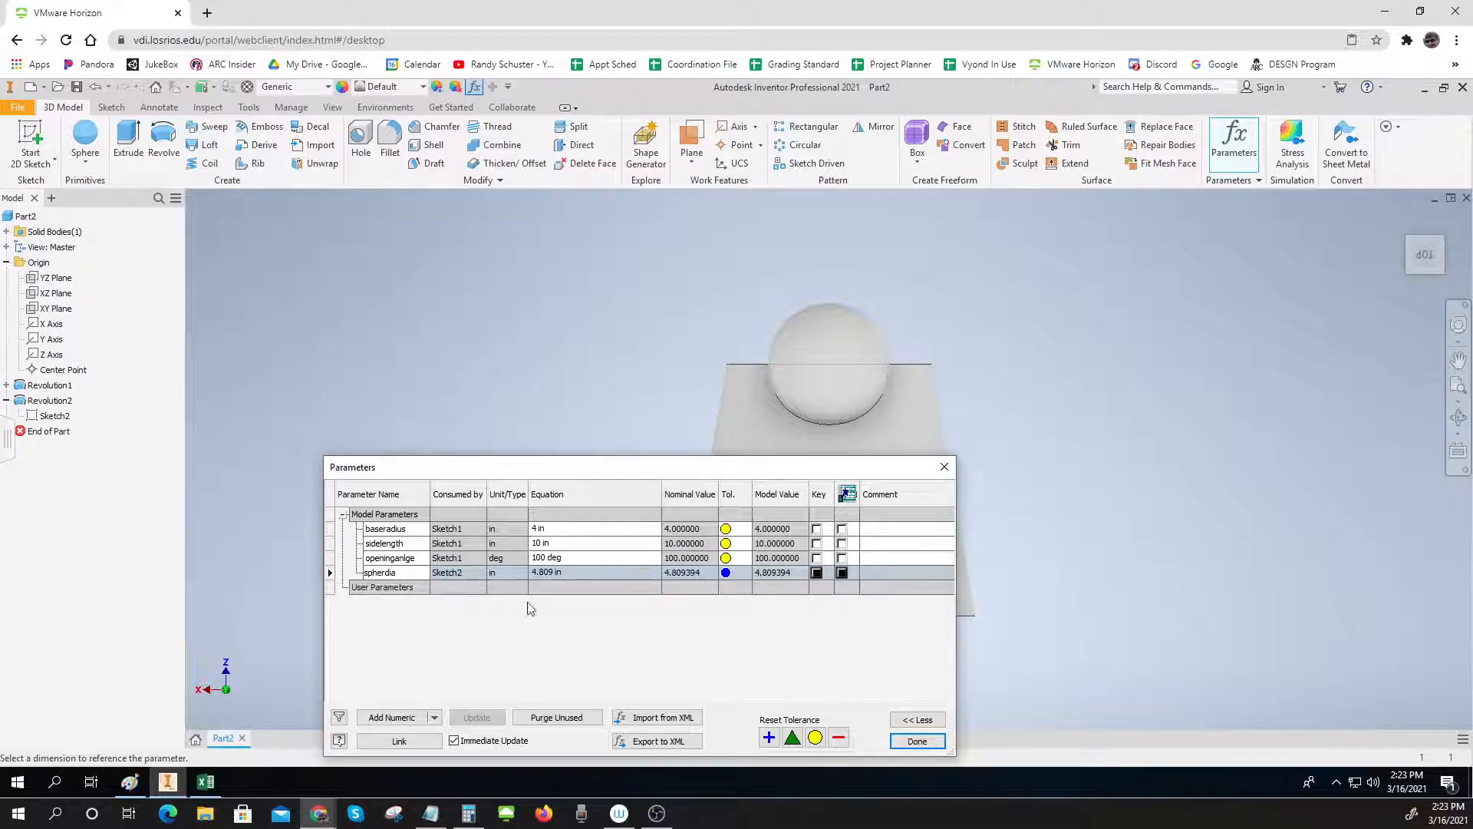
Test the spherdia parameter with values of 5 in and 2 in
{"action": "left_click", "coordinate": [575, 571]}
{"action": "type", "text": "5"}
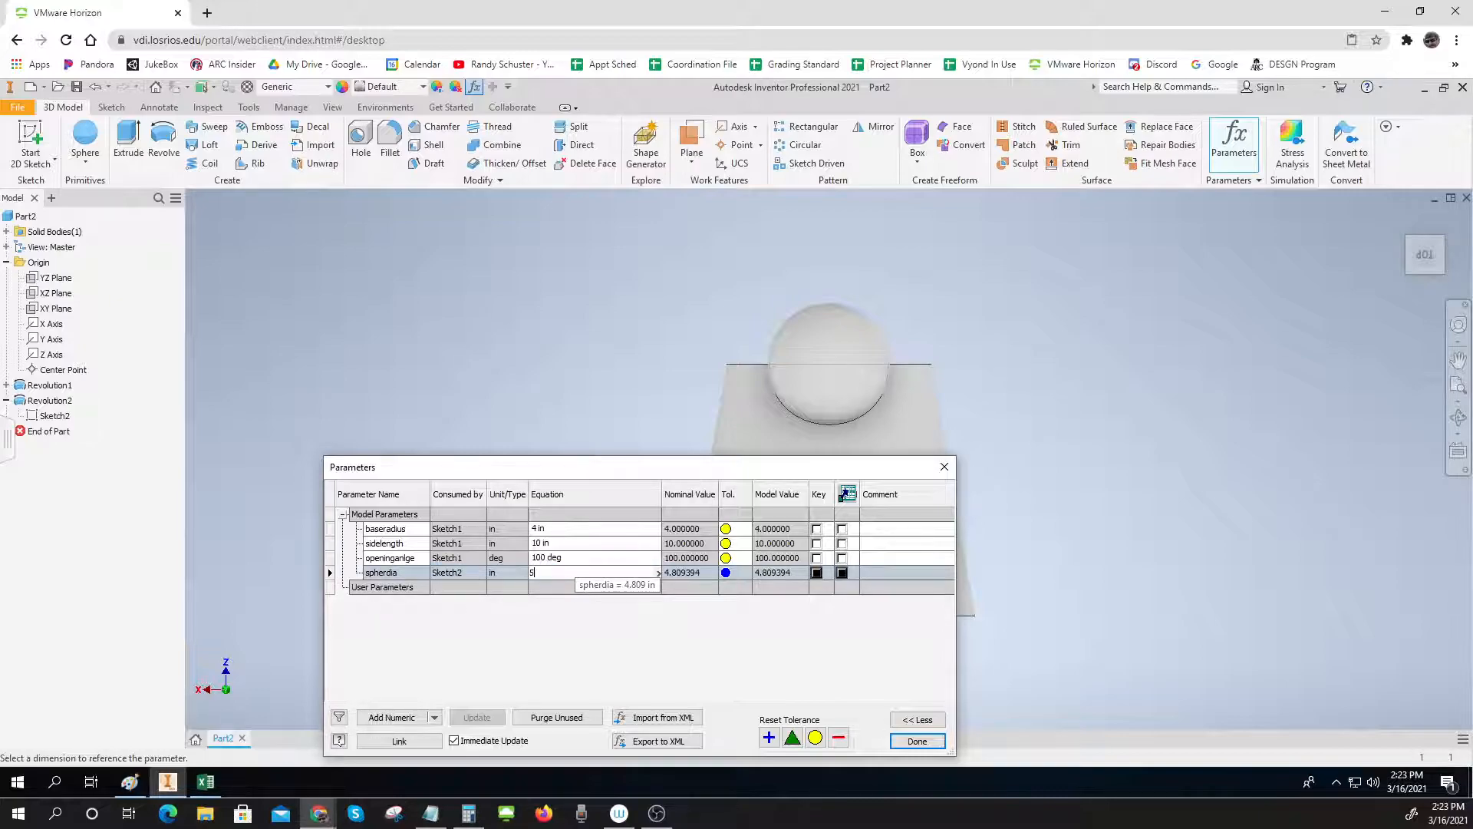
{"action": "key", "text": "Return"}
{"action": "left_click", "coordinate": [577, 574]}
{"action": "type", "text": "2"}
{"action": "key", "text": "Return"}
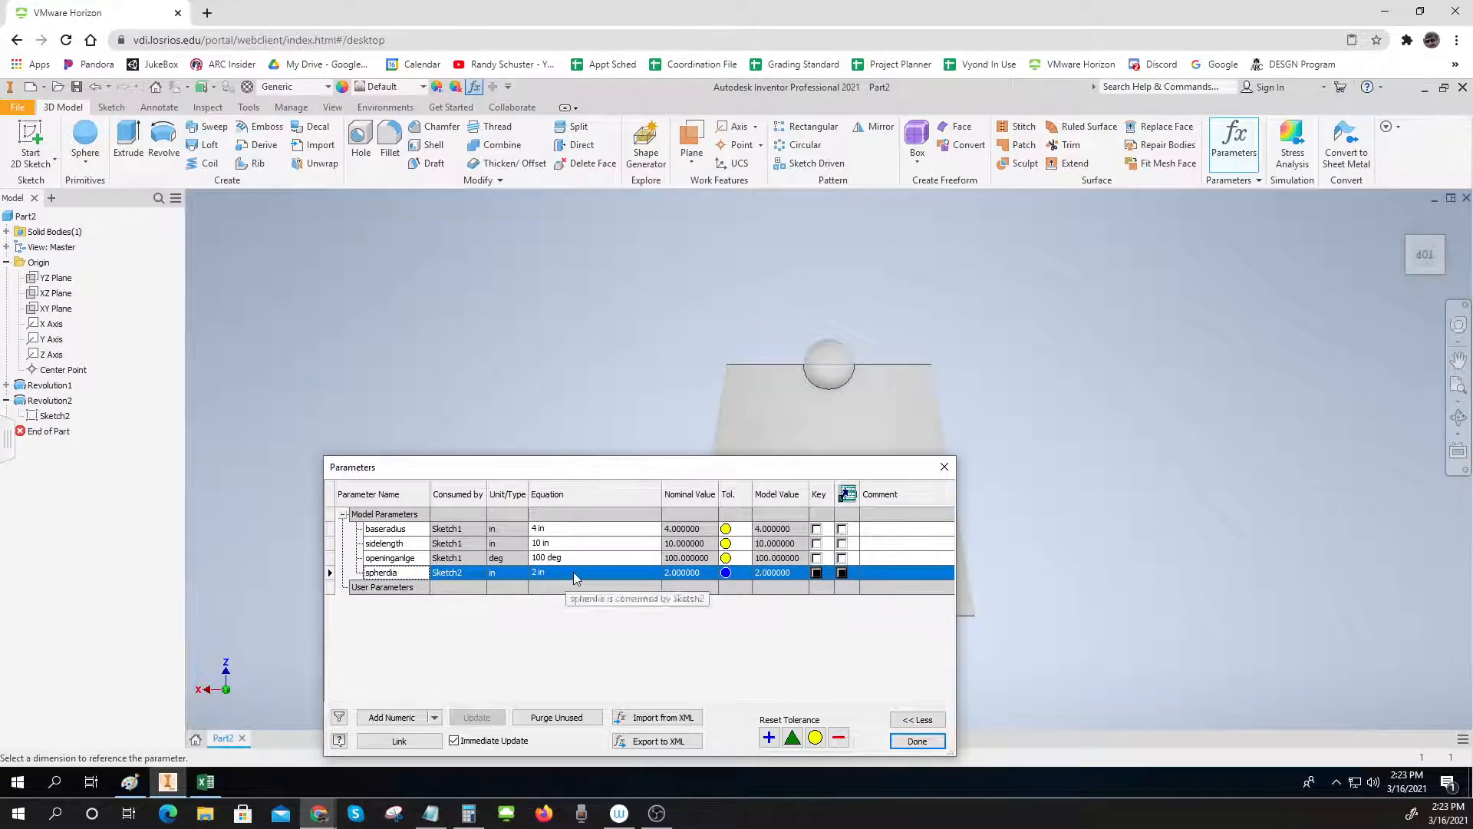
Set the spherdia parameter to 7 in and finish editing the parameters
{"action": "left_click", "coordinate": [574, 572]}
{"action": "type", "text": "7"}
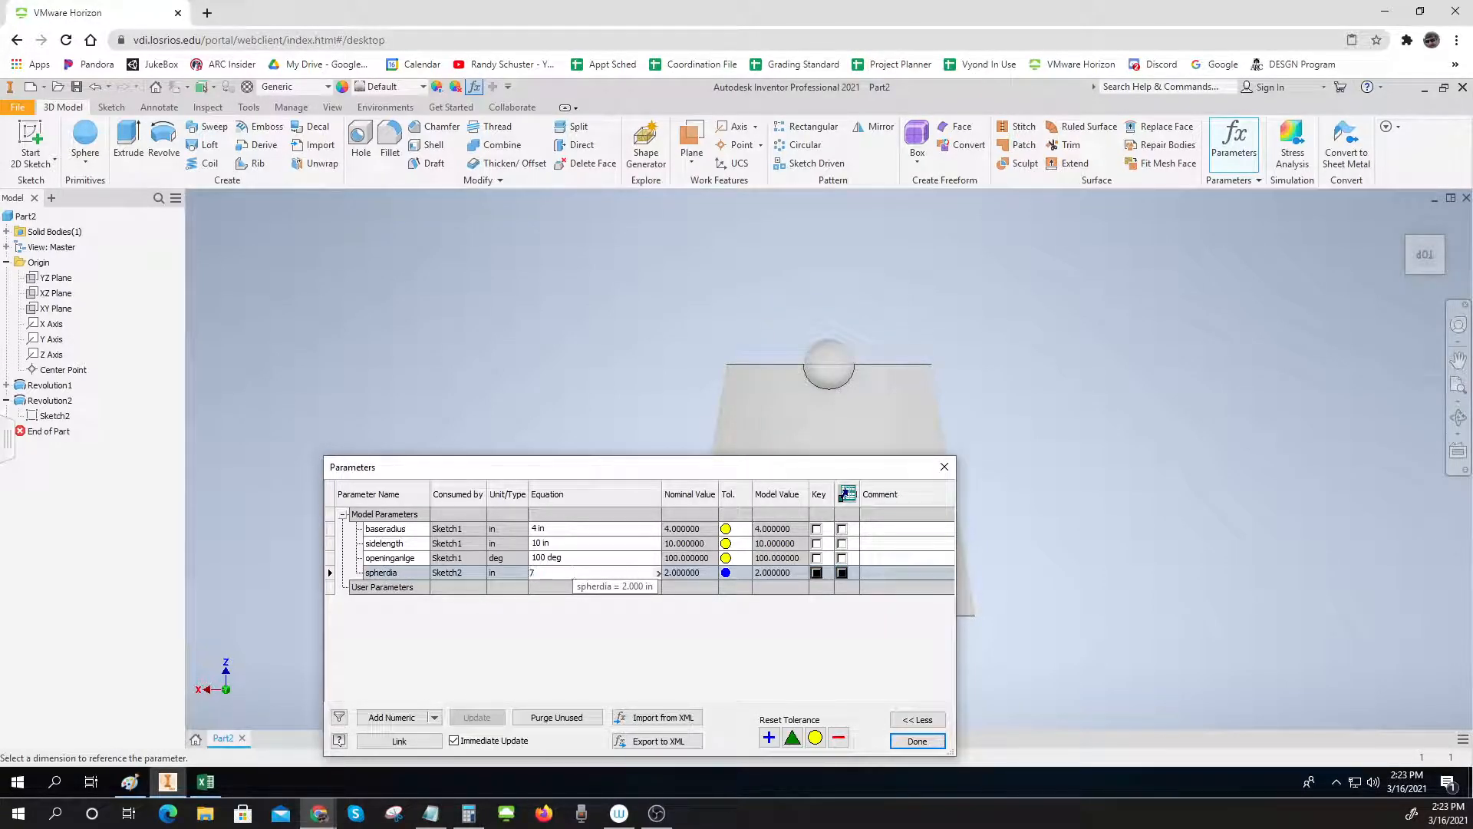
{"action": "key", "text": "Return"}
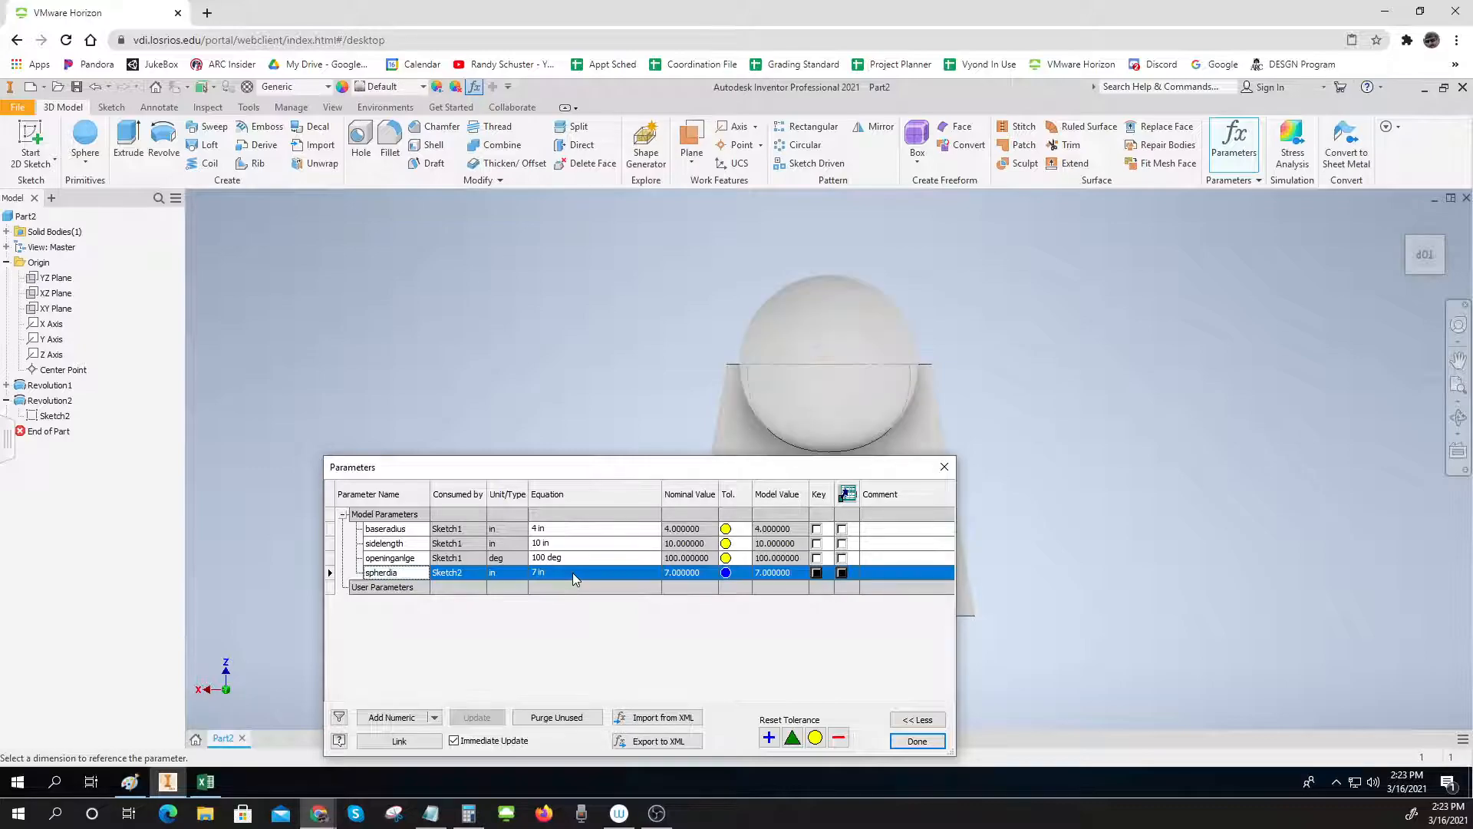
{"action": "left_click", "coordinate": [918, 741]}
Set the cone's sidelength parameter to the equation 2*baseradius and finish editing the parameters
{"action": "middle_click_drag", "start_coordinate": [1070, 646], "coordinate": [844, 661]}
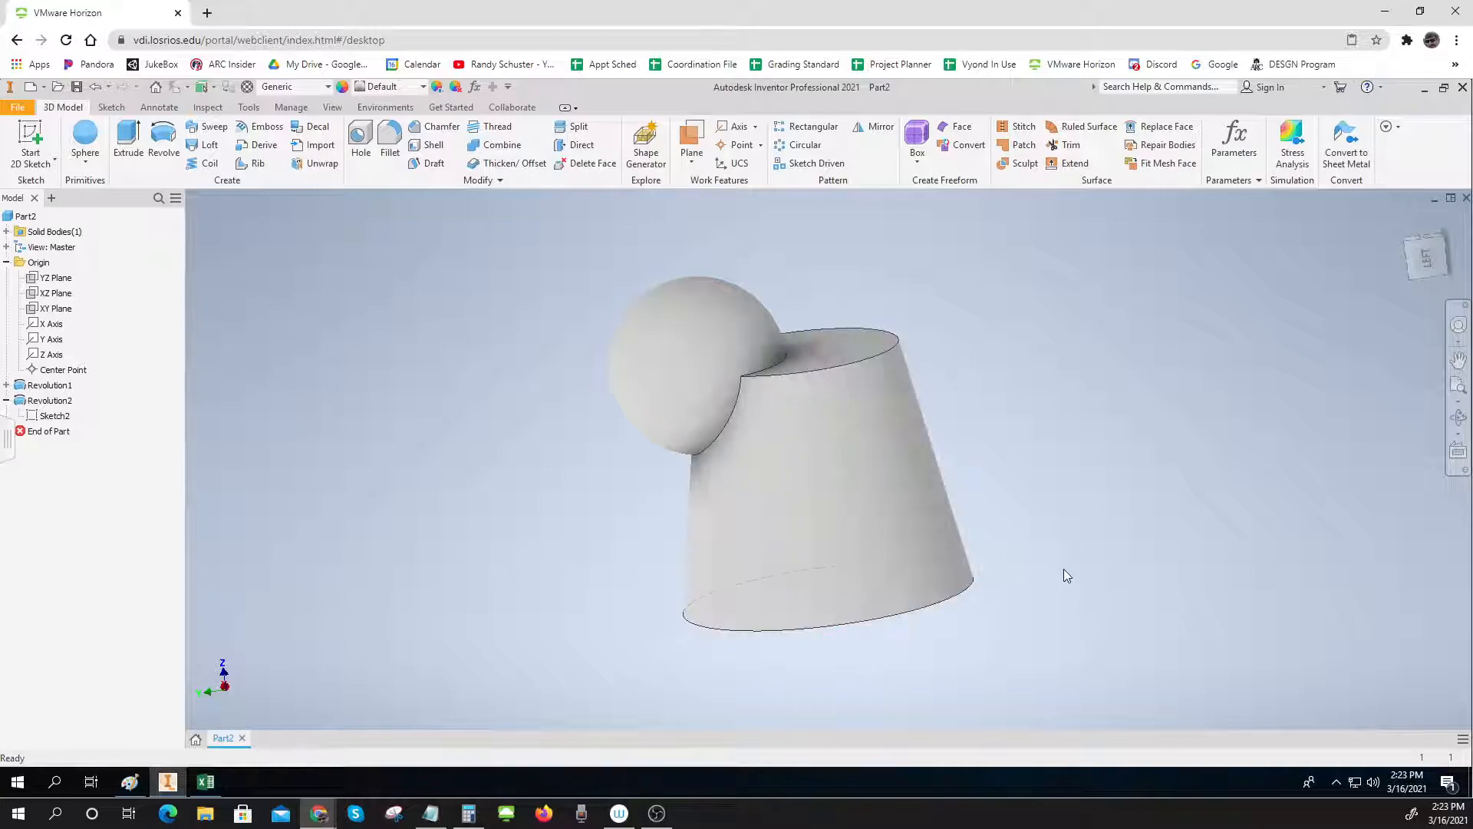
{"action": "scroll", "coordinate": [1064, 569], "scroll_direction": "down", "scroll_amount": 3}
{"action": "scroll", "coordinate": [1063, 569], "scroll_direction": "up", "scroll_amount": 3}
{"action": "middle_click_drag", "start_coordinate": [927, 625], "coordinate": [888, 619]}
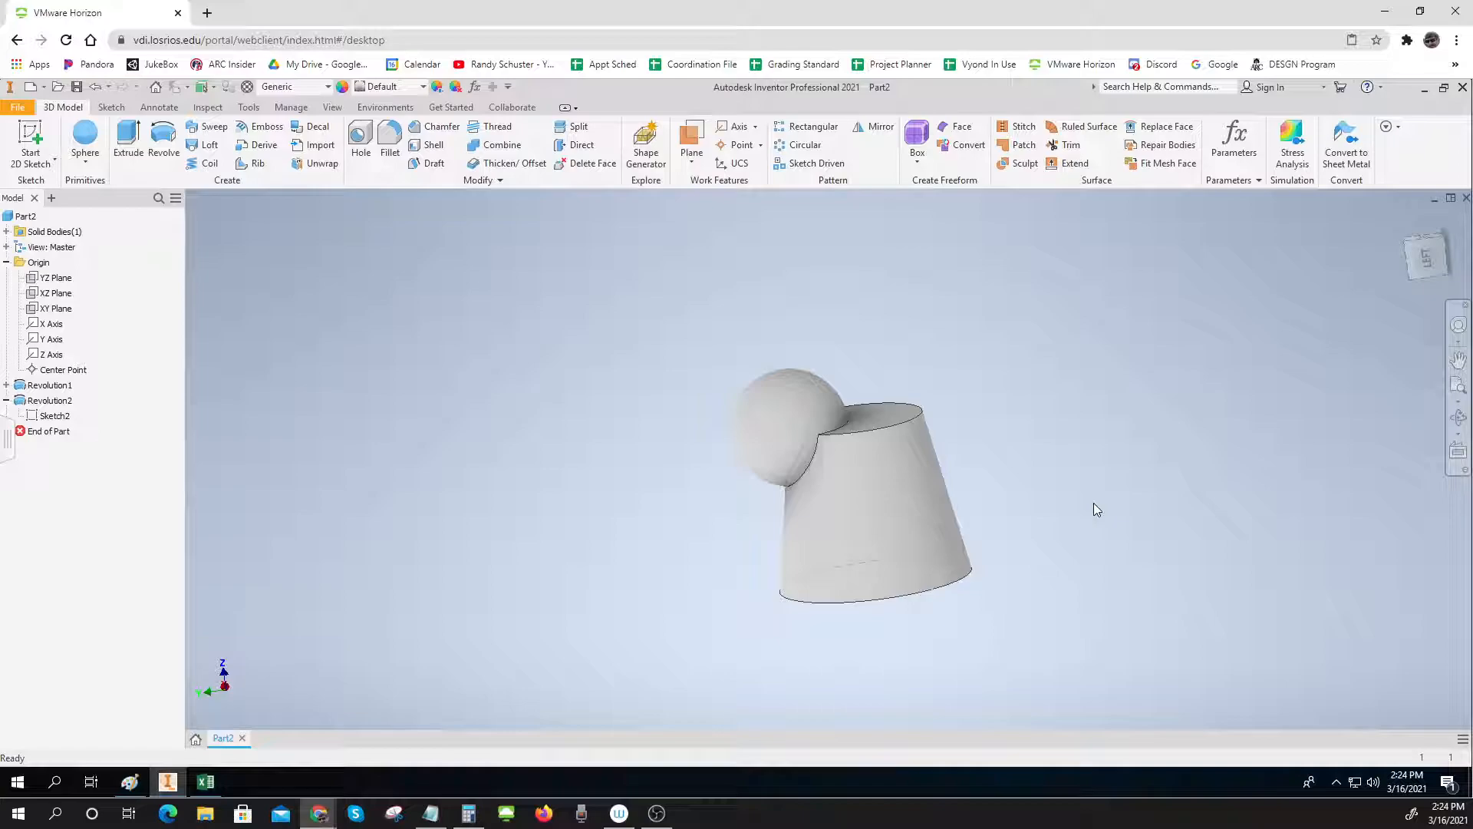
{"action": "left_click", "coordinate": [1234, 142]}
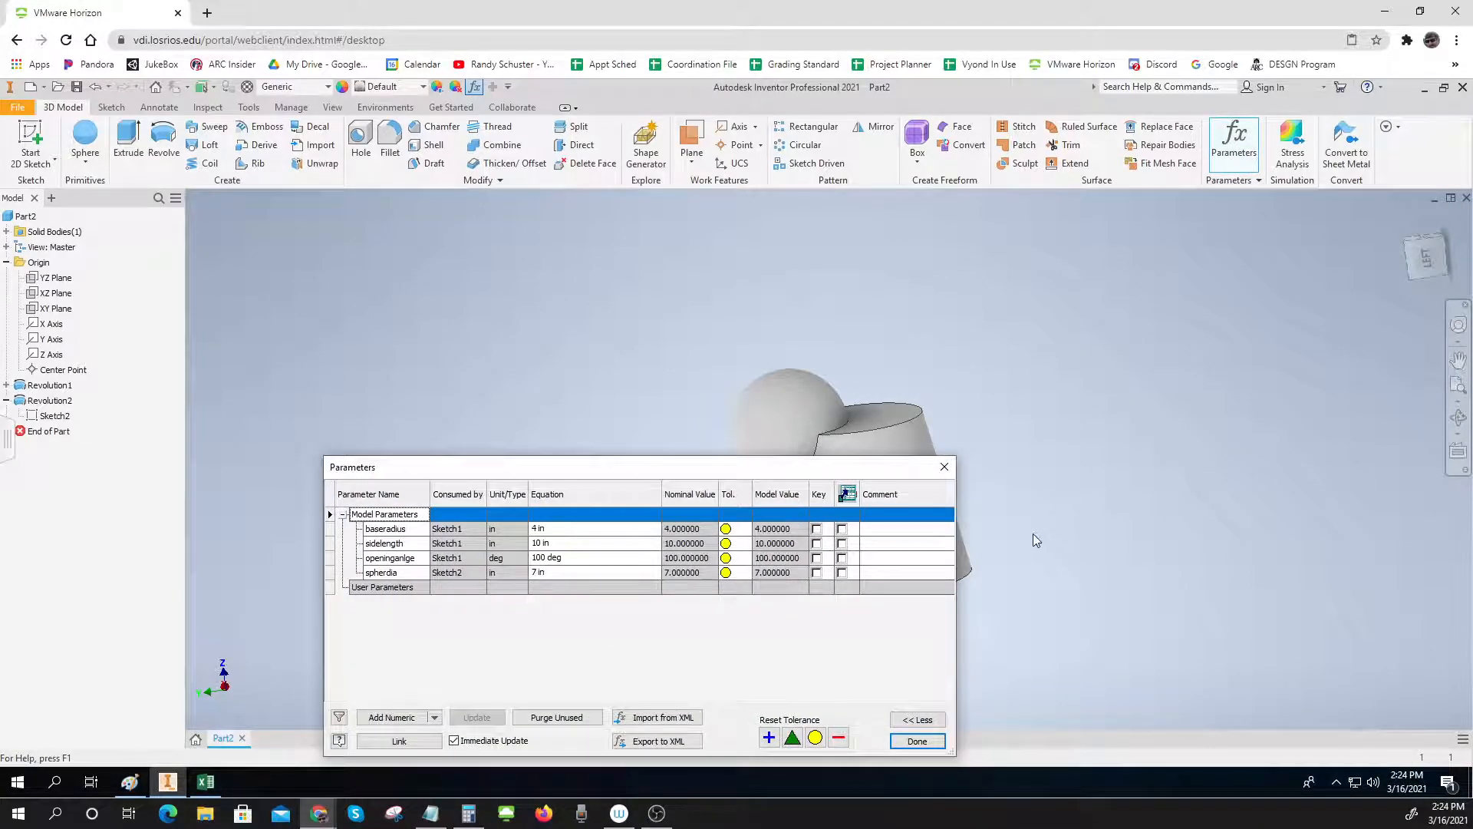
{"action": "middle_click_drag", "start_coordinate": [1065, 601], "coordinate": [965, 470]}
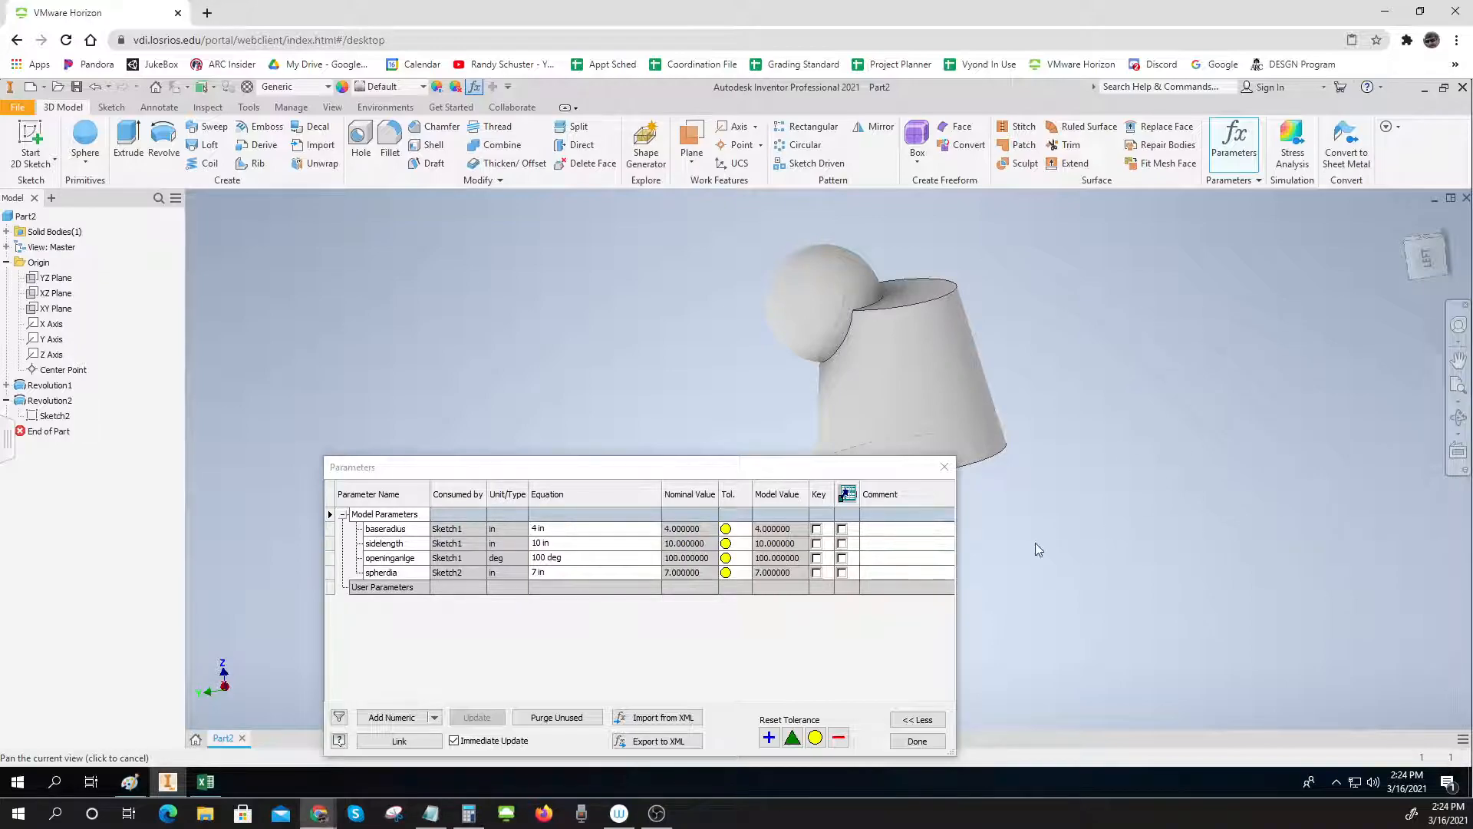
{"action": "left_click", "coordinate": [554, 544]}
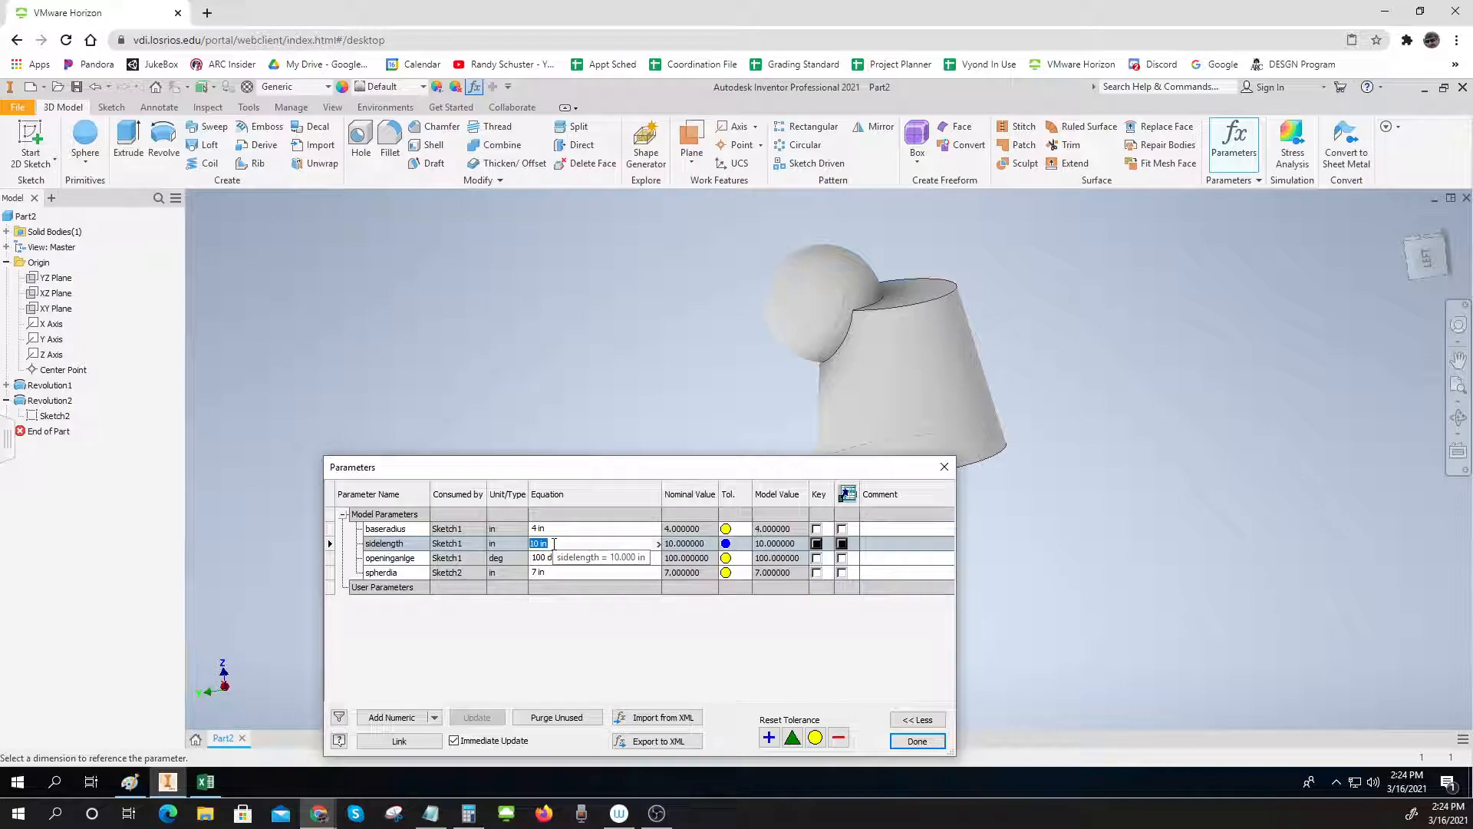
{"action": "type", "text": "2*baseradius"}
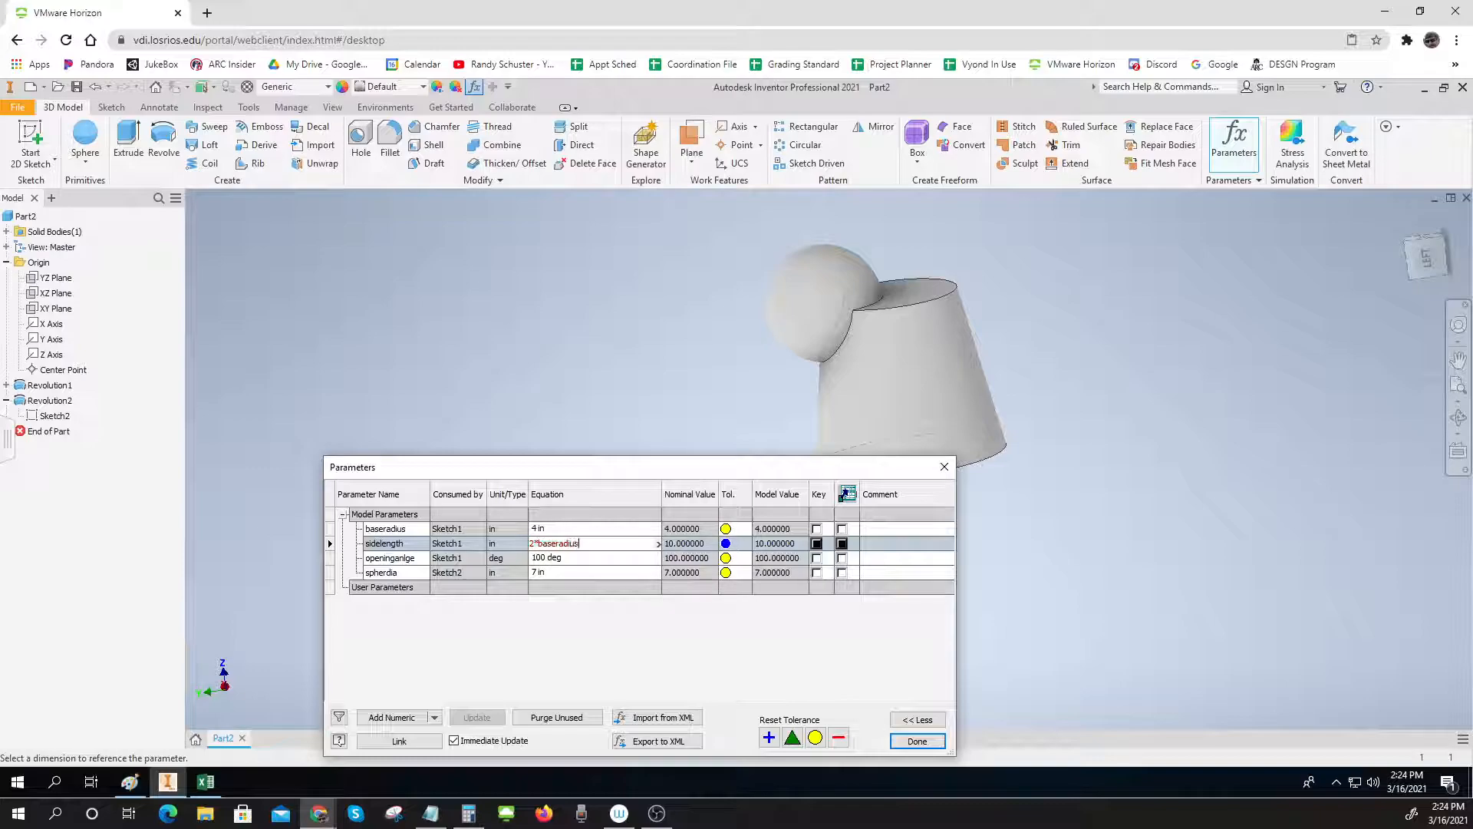
{"action": "key", "text": "Return"}
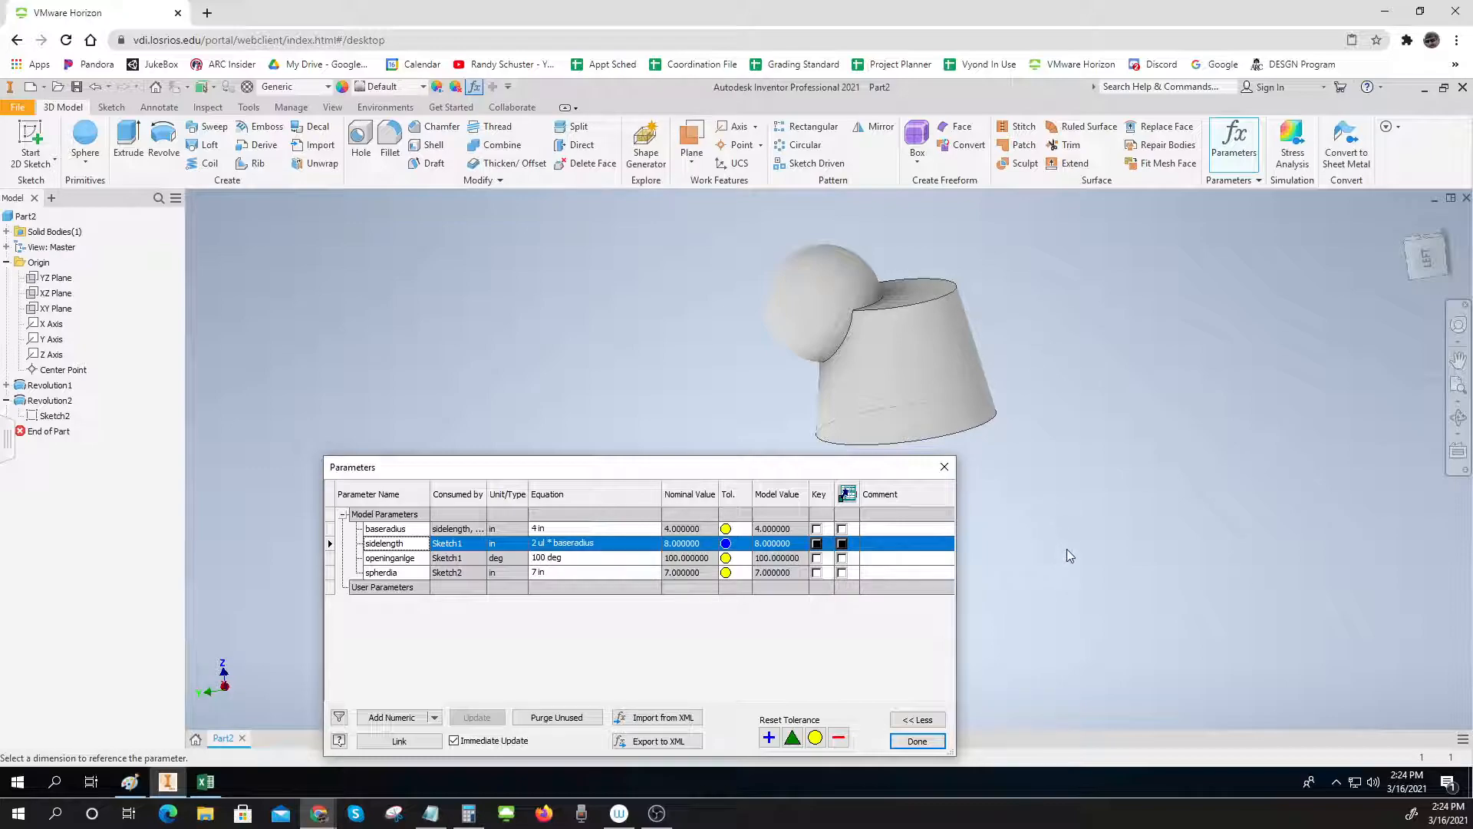
{"action": "left_click", "coordinate": [918, 741]}
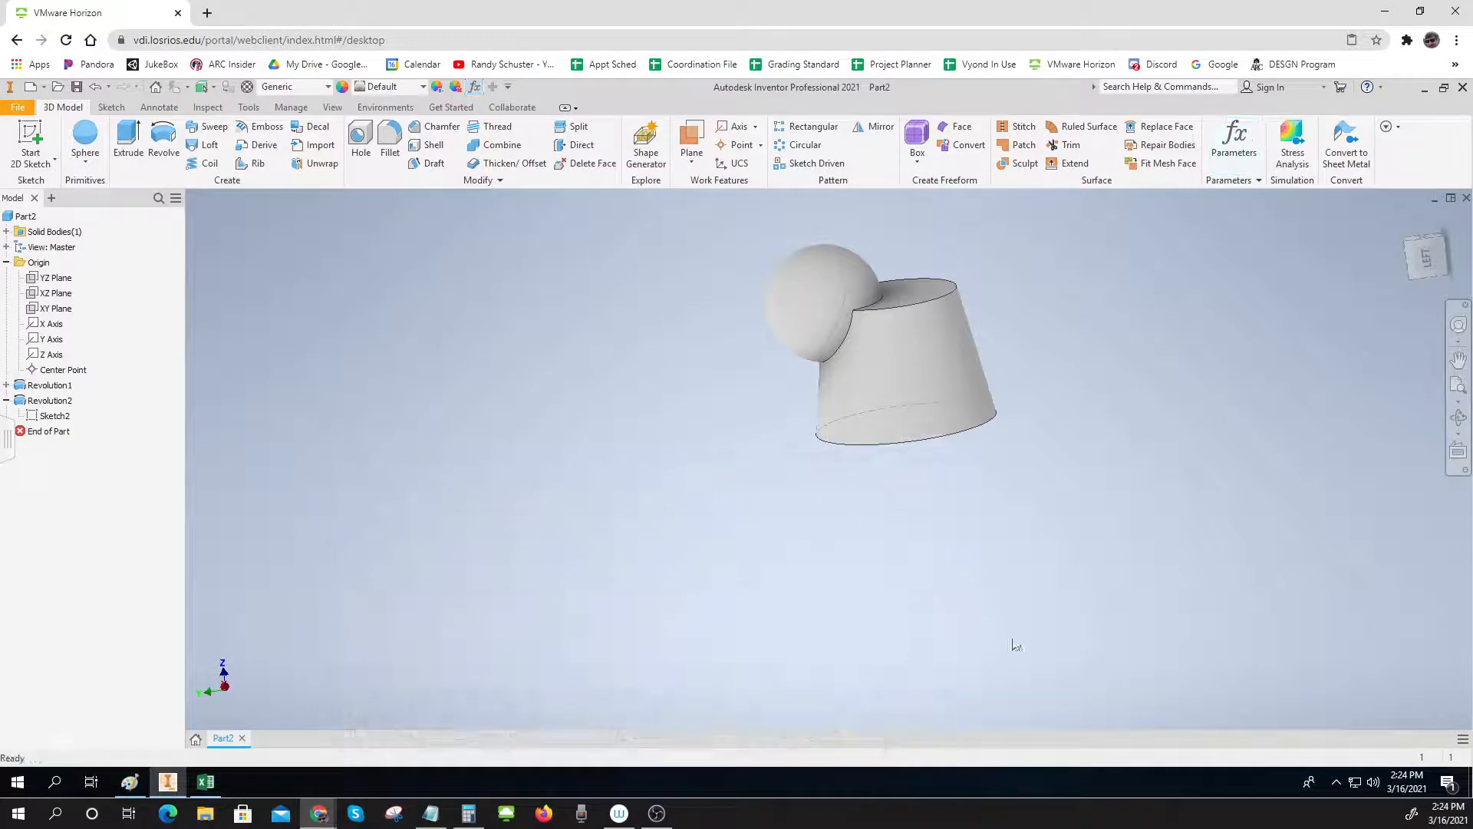